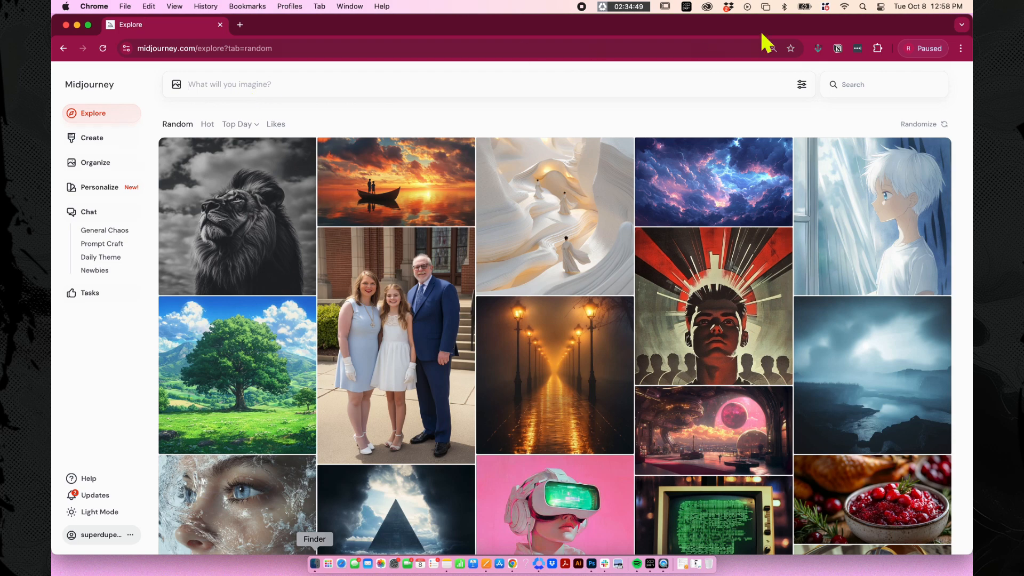
# Step: Search the Midjourney gallery for detailed characters, concept art and high metal textures
pyautogui.click(848, 86)
pyautogui.write('c')
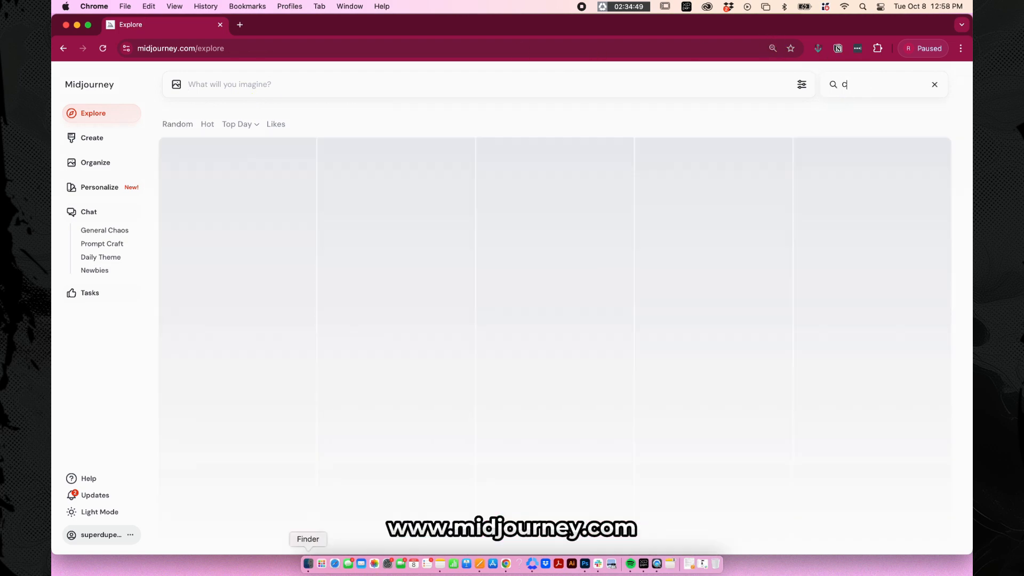
pyautogui.write('haracter')
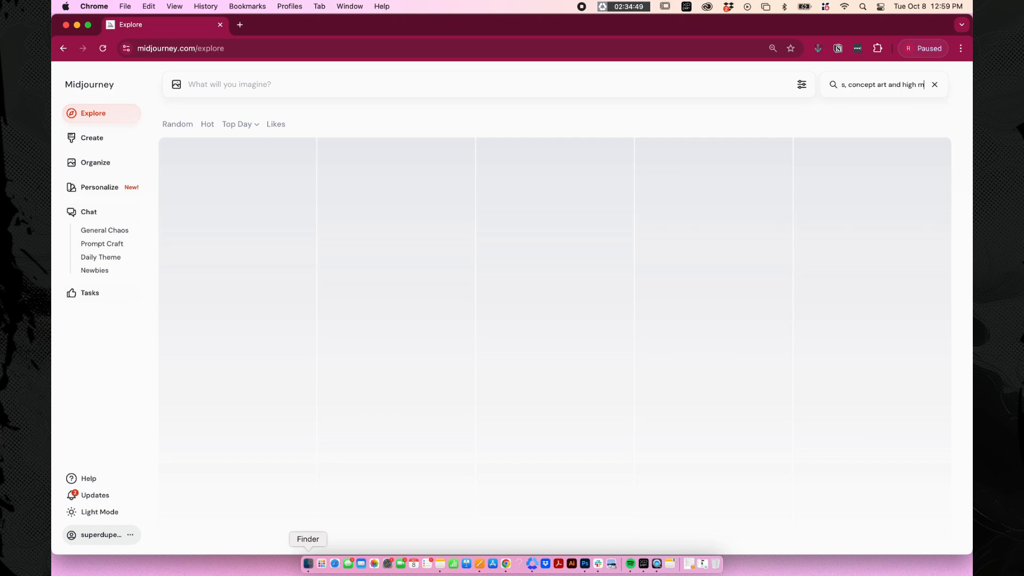
# Step: Browse the gallery results for detailed warrior and dragon artwork to use as reference
pyautogui.scroll(-7, 616, 255)
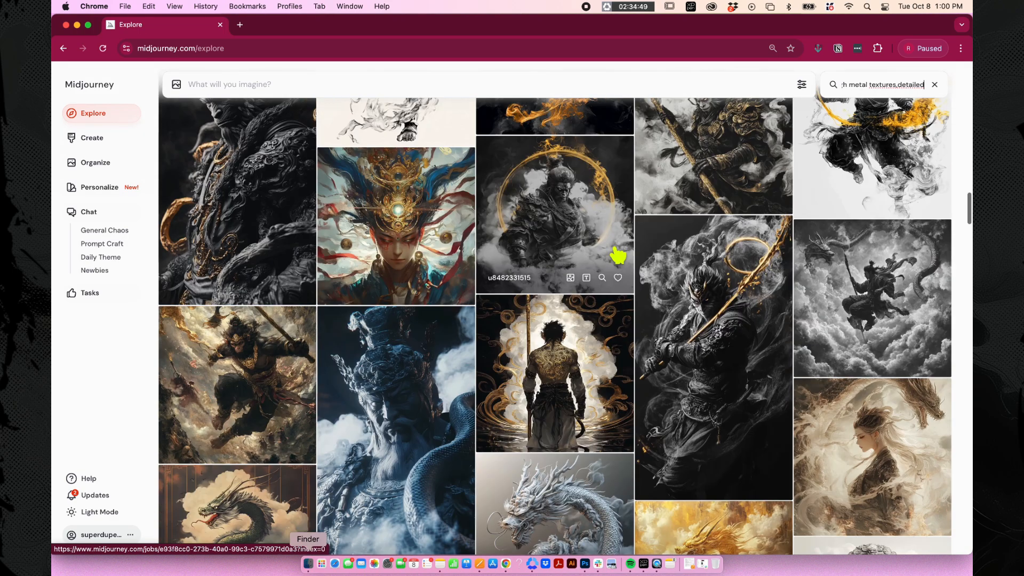
pyautogui.scroll(-20, 617, 255)
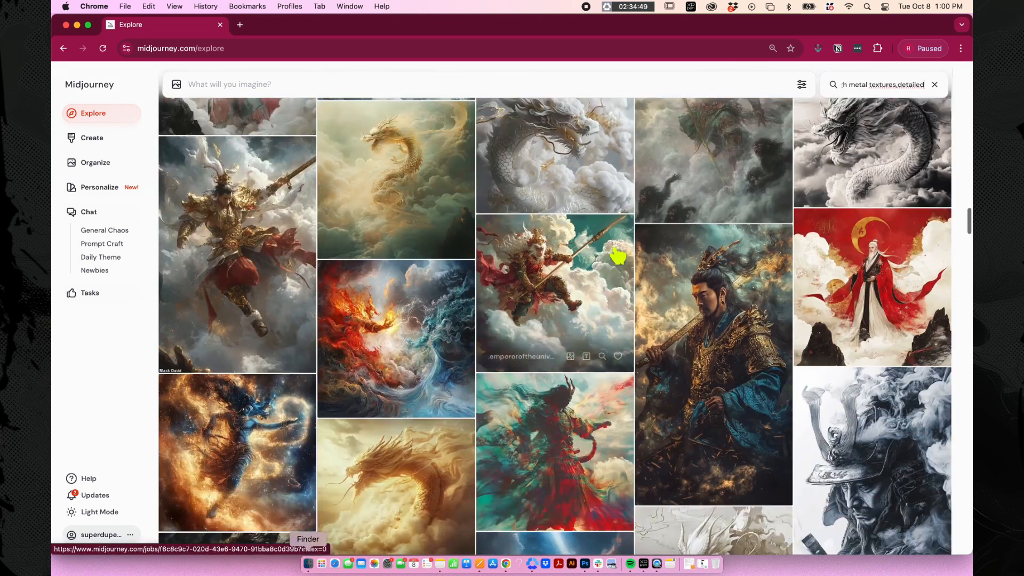
pyautogui.scroll(-3, 618, 257)
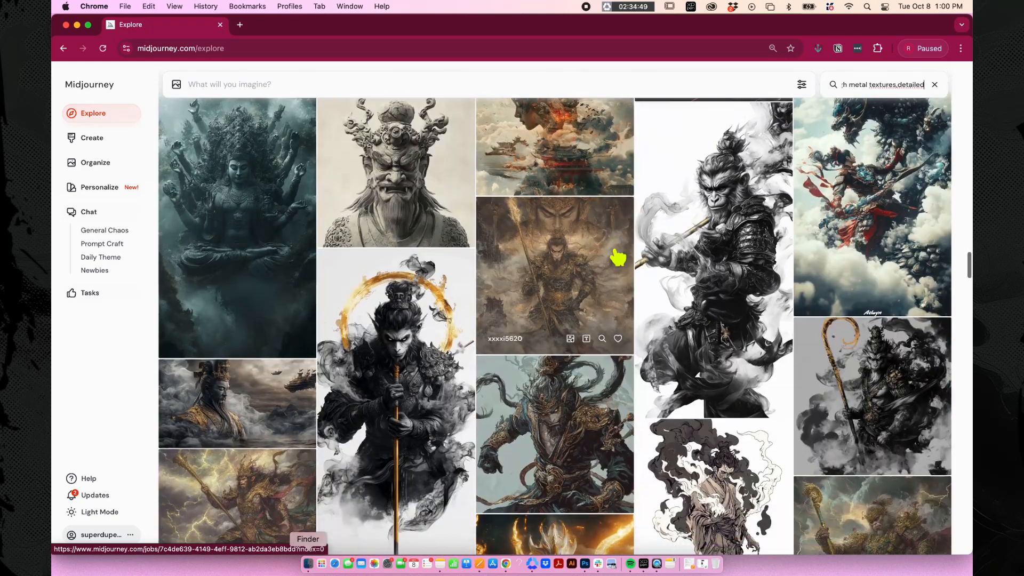
pyautogui.scroll(-1, 524, 419)
pyautogui.scroll(-5, 524, 419)
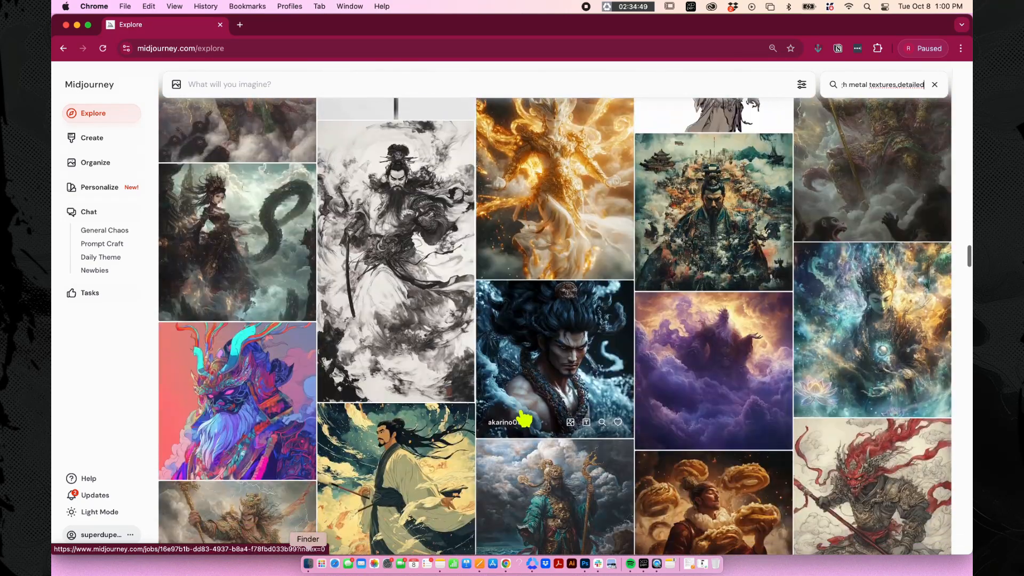
pyautogui.scroll(-15, 525, 419)
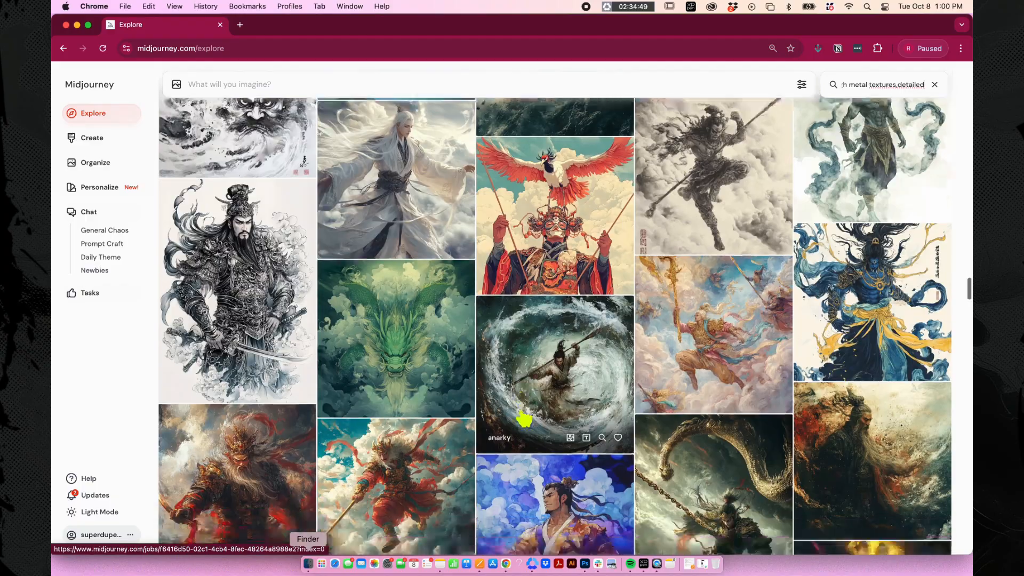
pyautogui.scroll(-15, 524, 419)
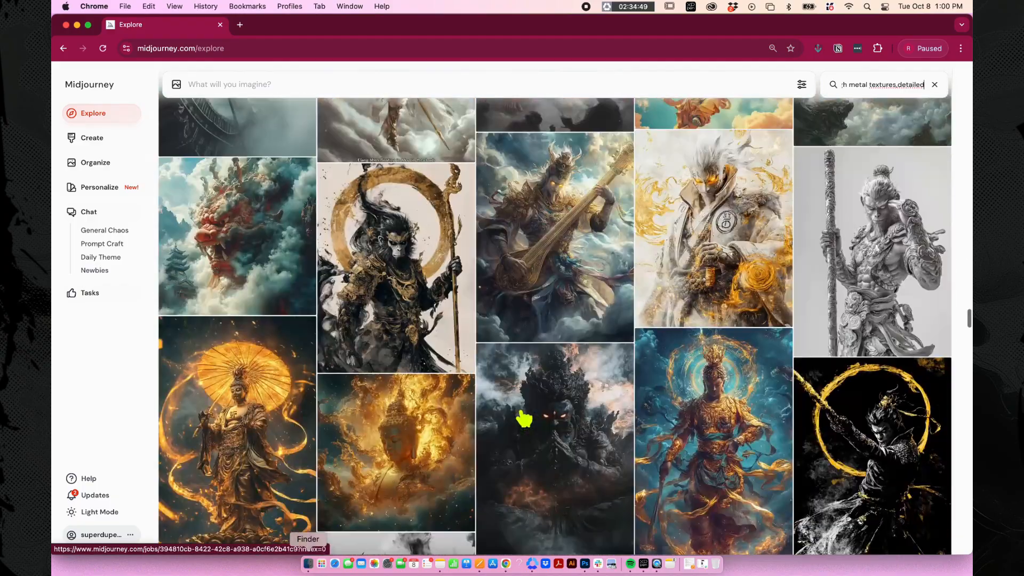
pyautogui.scroll(-10, 524, 418)
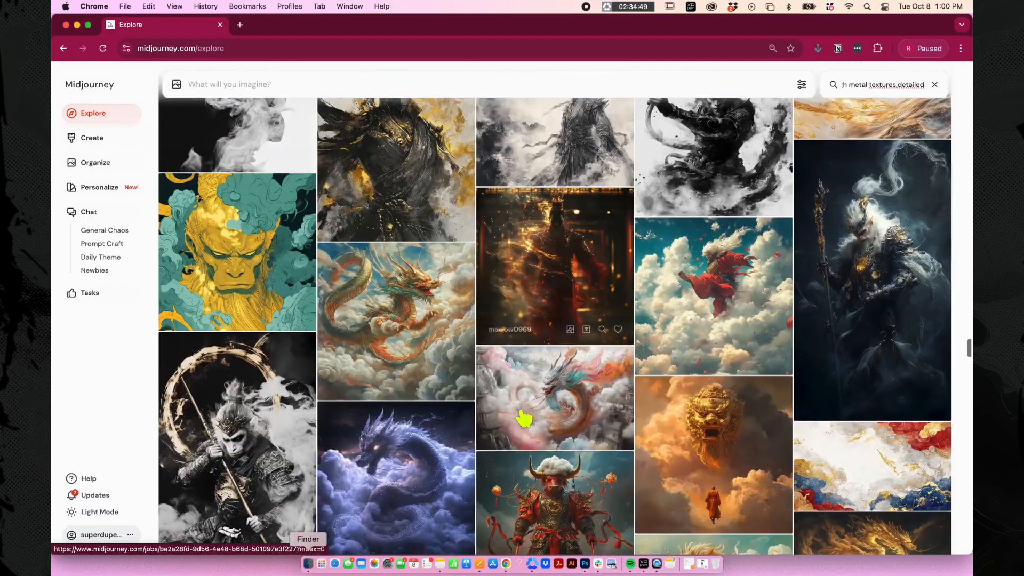
pyautogui.scroll(-15, 525, 418)
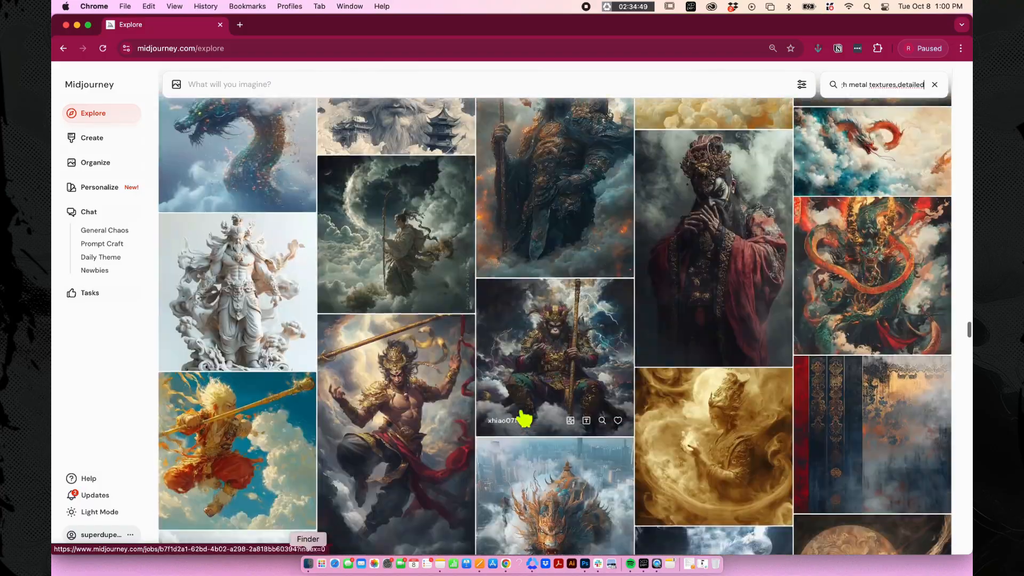
pyautogui.scroll(-10, 524, 418)
pyautogui.scroll(12, 524, 419)
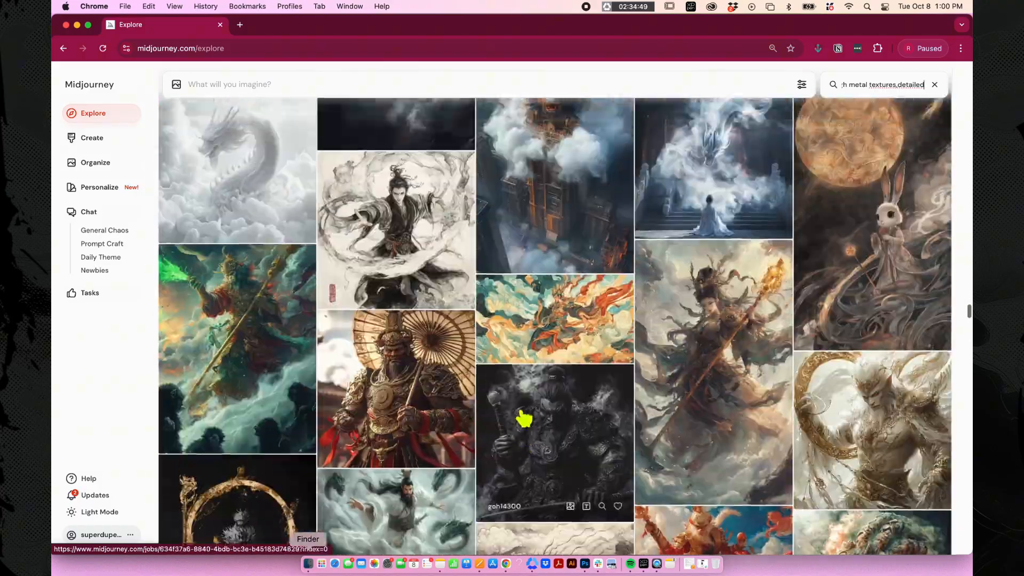
pyautogui.scroll(-5, 525, 418)
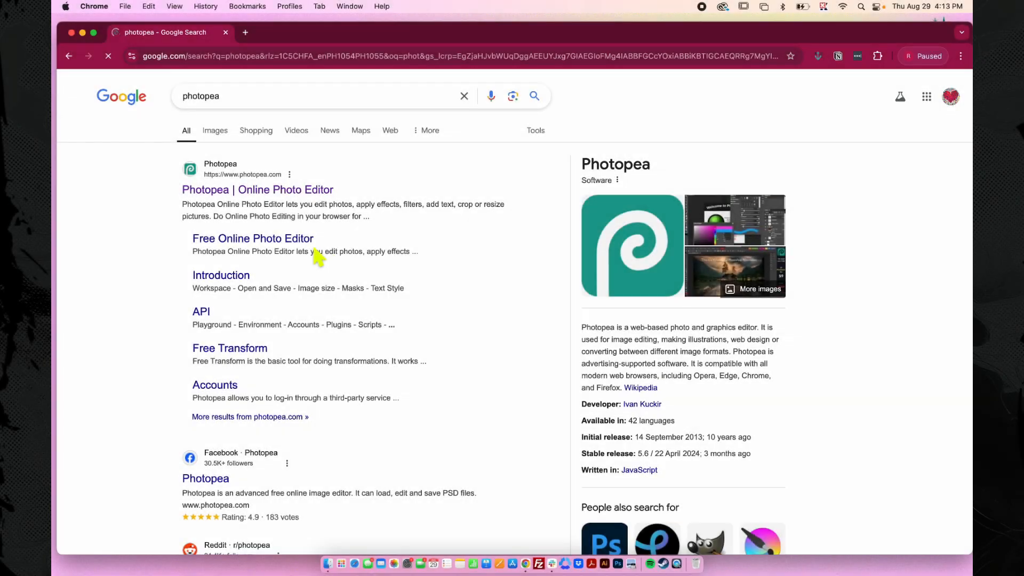
# Step: Open the Photopea site from the Google results and look through its overview of editor features
pyautogui.click(276, 191)
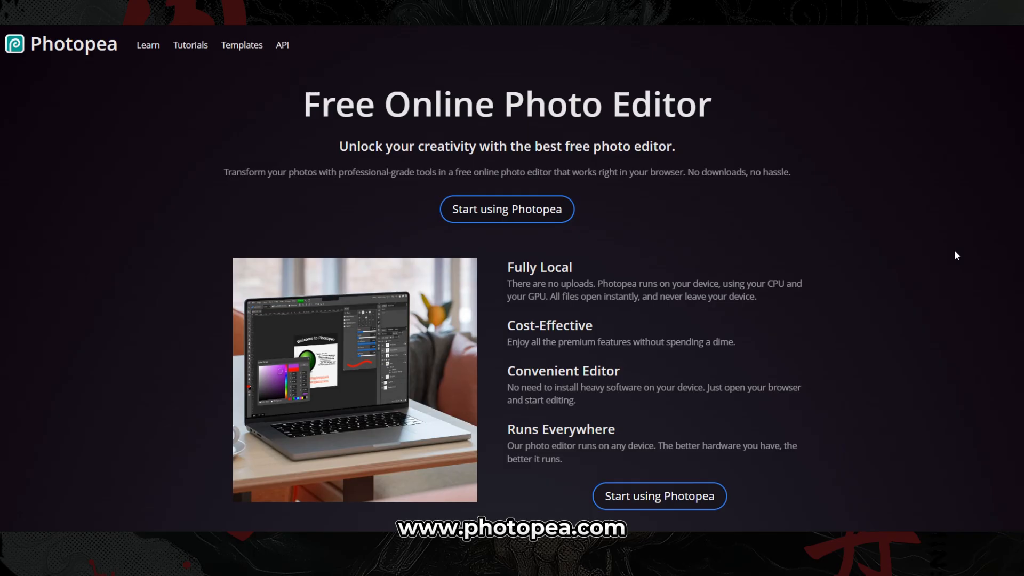
pyautogui.scroll(-7, 955, 252)
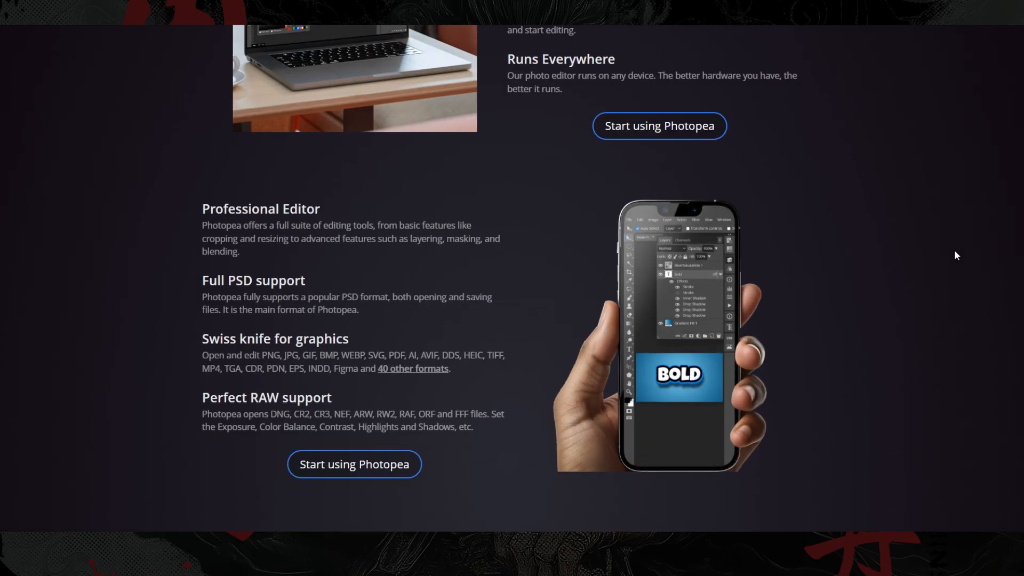
pyautogui.scroll(-7, 955, 250)
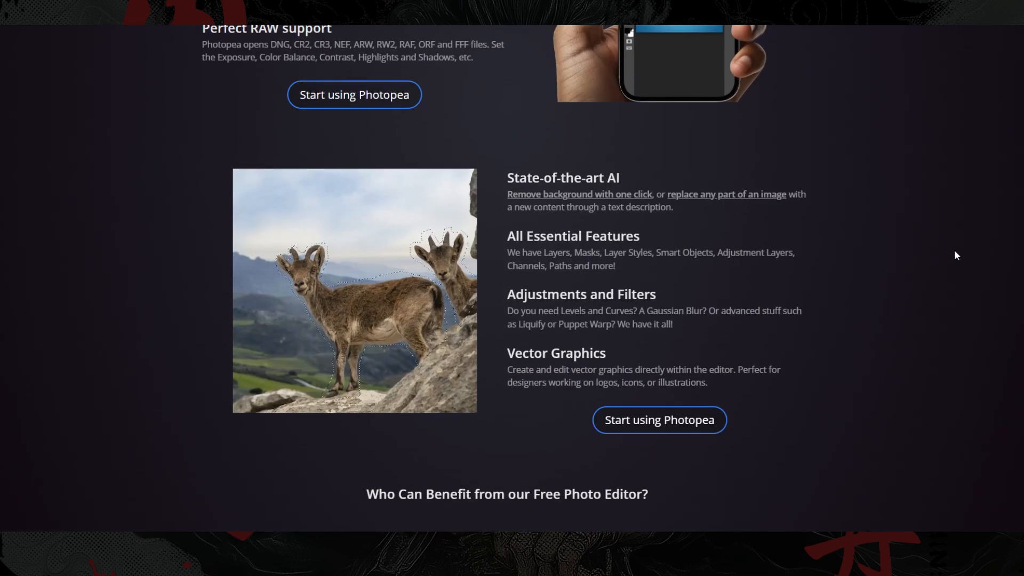
pyautogui.scroll(-6, 955, 251)
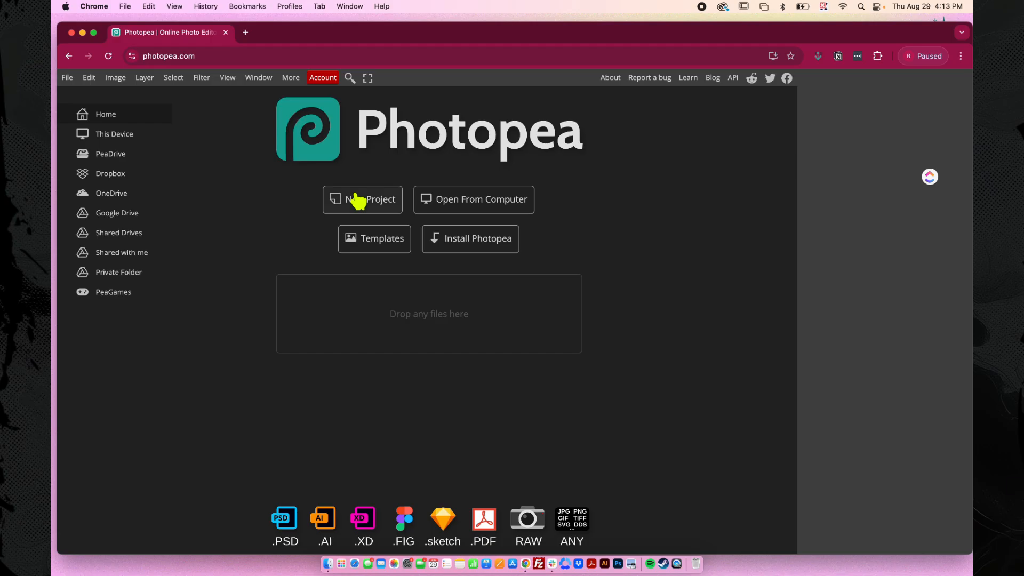
# Step: Create a new project measuring 12.5 by 18.6 inches at 300 DPI with a white background
pyautogui.click(357, 203)
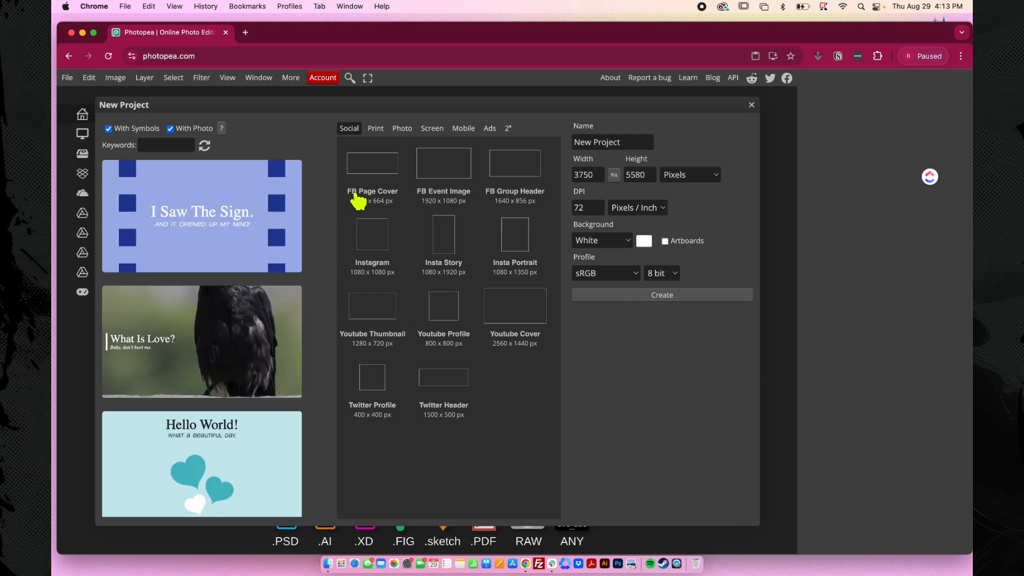
pyautogui.click(709, 174)
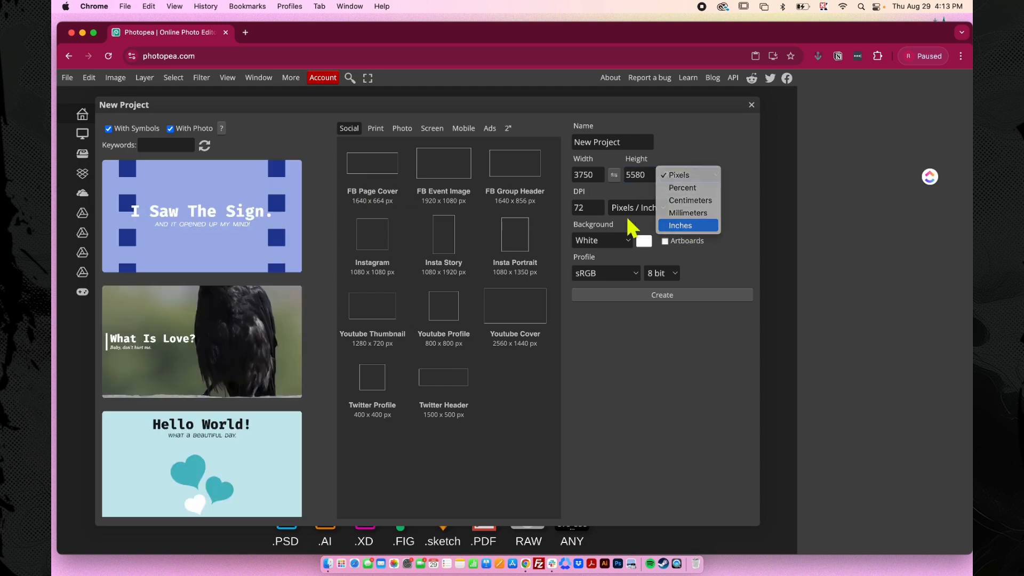
pyautogui.click(586, 208)
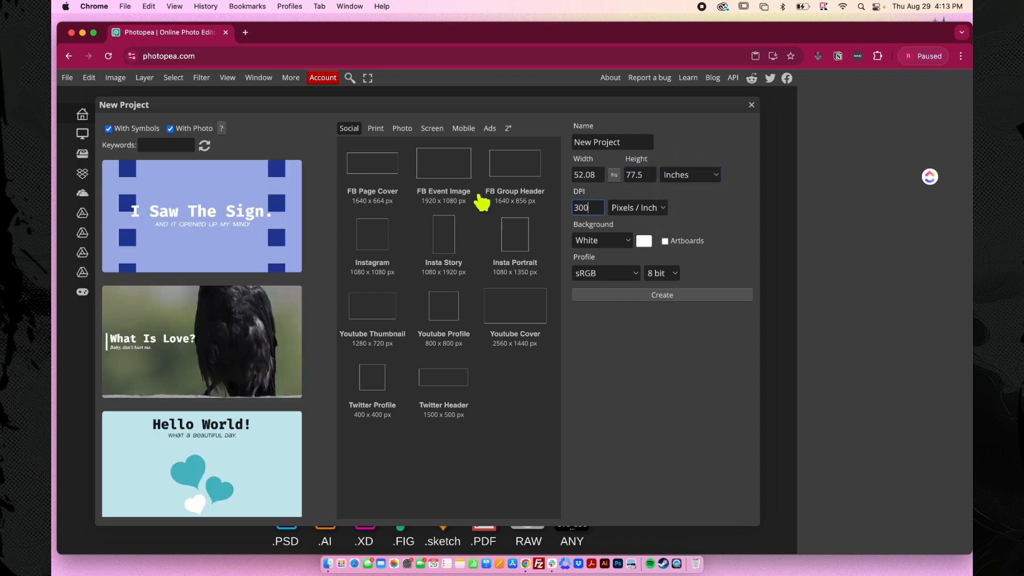
pyautogui.click(599, 176)
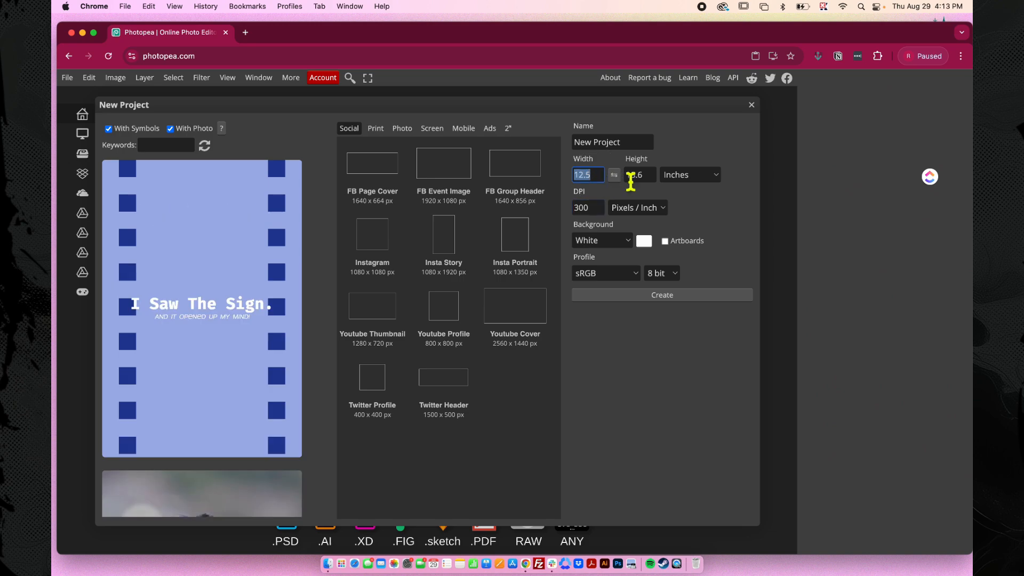
pyautogui.click(663, 295)
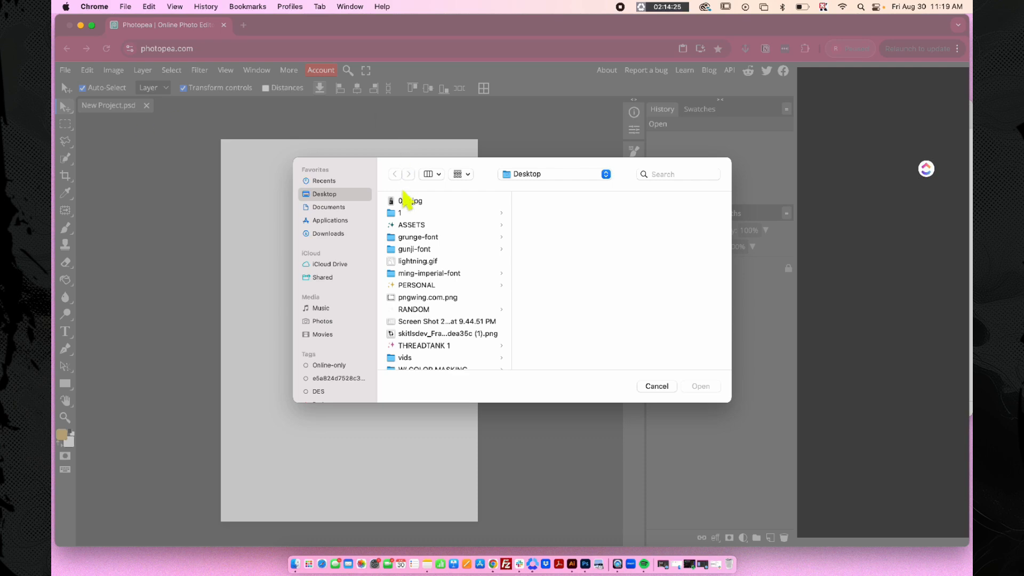
# Step: Place 0_0.jpg from the Desktop into the project and move its layer above the Background
pyautogui.click(407, 202)
pyautogui.click(701, 386)
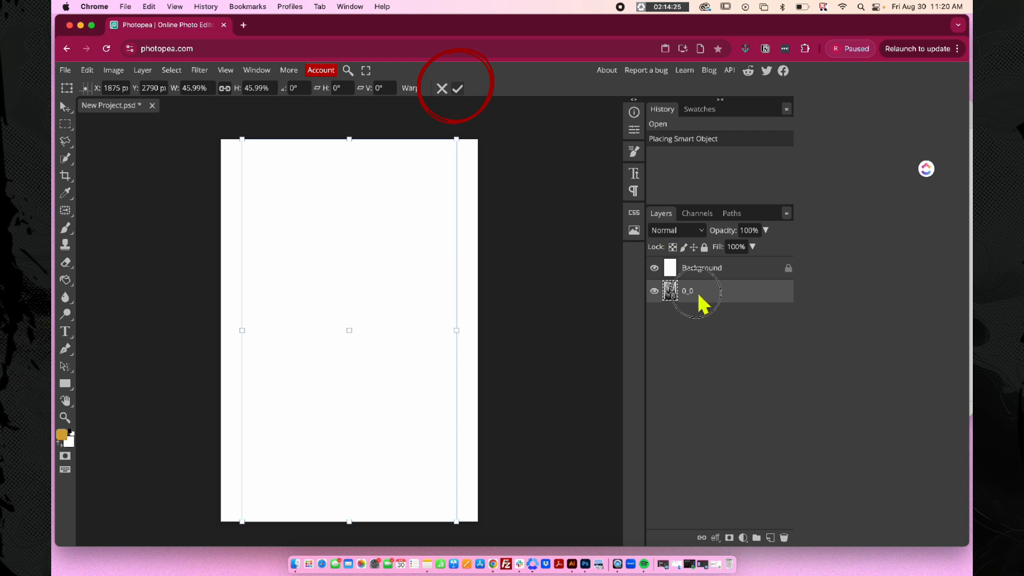
pyautogui.moveTo(703, 305); pyautogui.dragTo(691, 266)
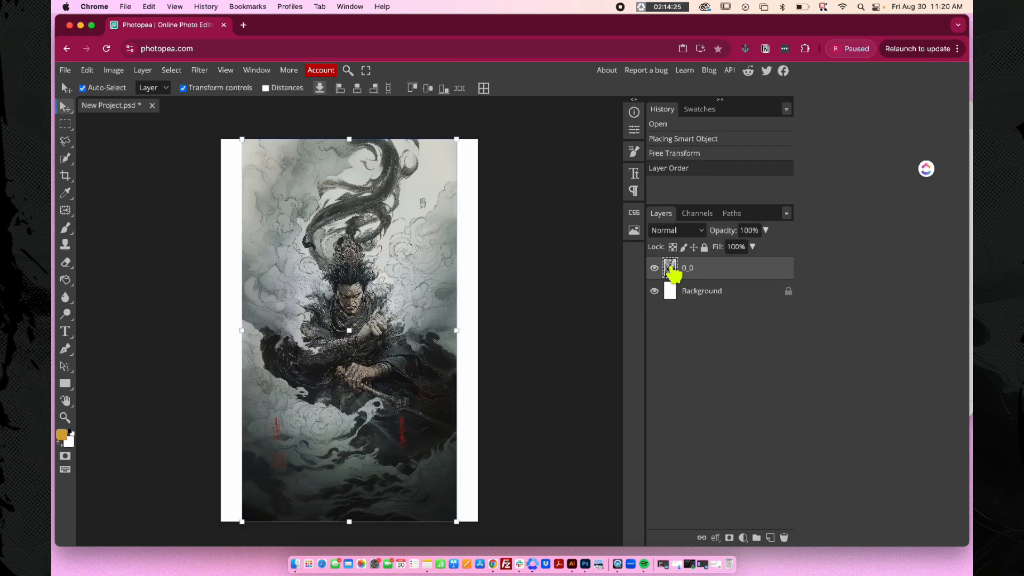
# Step: Rasterize the 0_0 layer and clear a rectangular strip along both the artwork's top and bottom edges
pyautogui.rightClick(673, 274)
pyautogui.click(690, 381)
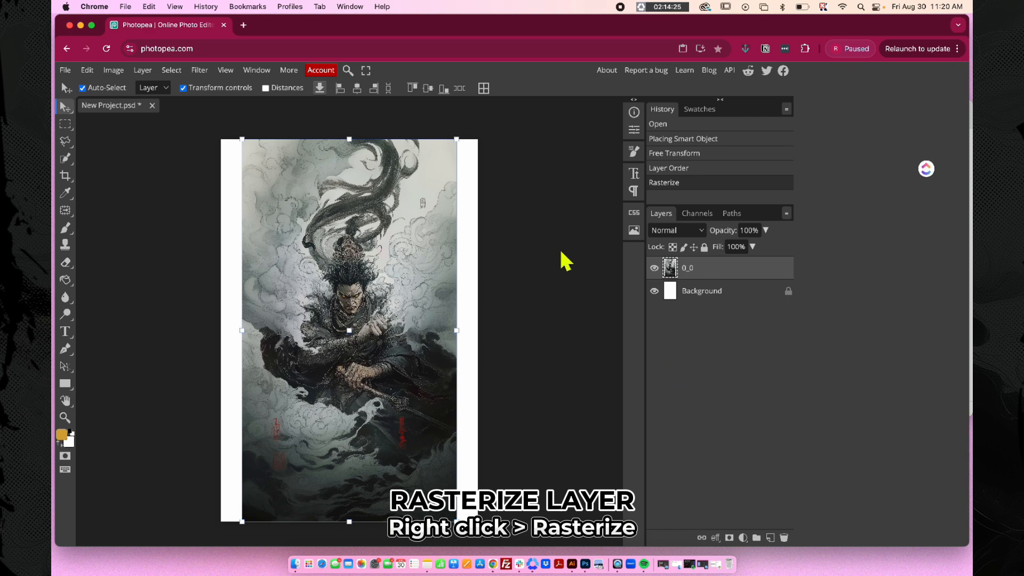
pyautogui.click(65, 123)
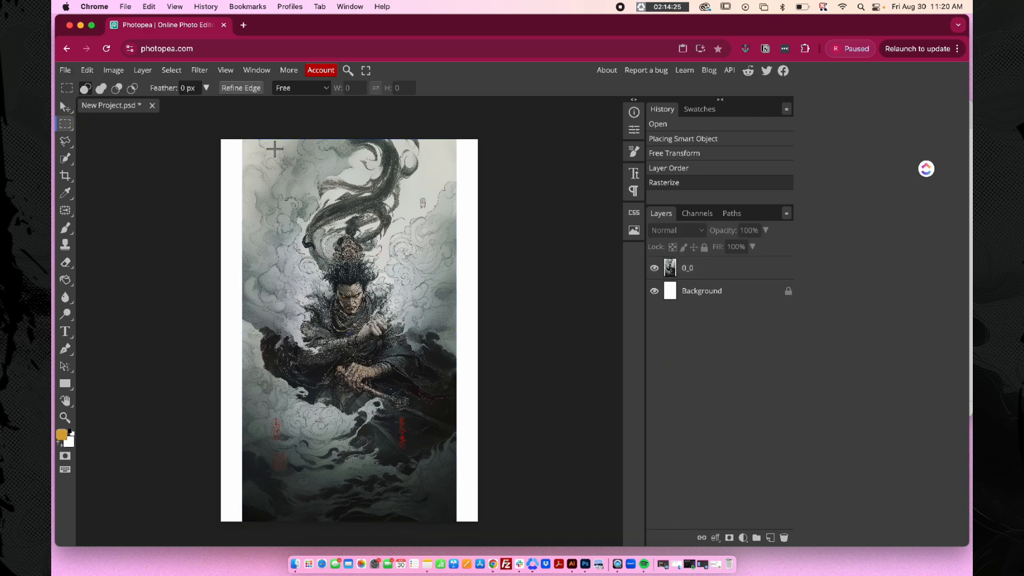
pyautogui.moveTo(225, 139); pyautogui.dragTo(467, 176)
pyautogui.press('Delete')
pyautogui.hotkey('ctrl', 'd')
pyautogui.moveTo(467, 525); pyautogui.dragTo(209, 491)
pyautogui.press('Delete')
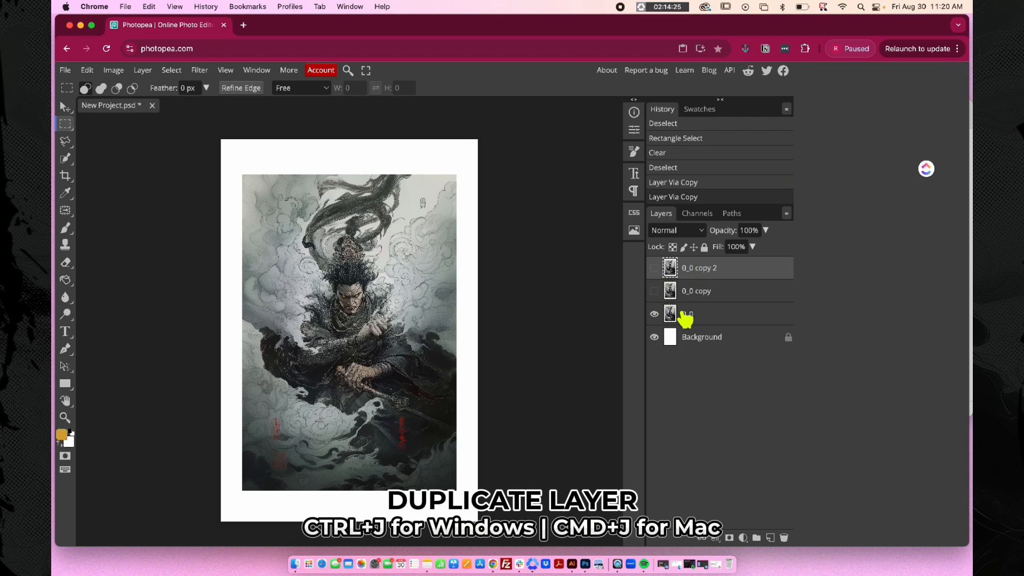
# Step: Desaturate the 0_0 layer and use Levels to deepen its shadows and brighten its highlights for a stark black-and-white look
pyautogui.click(685, 318)
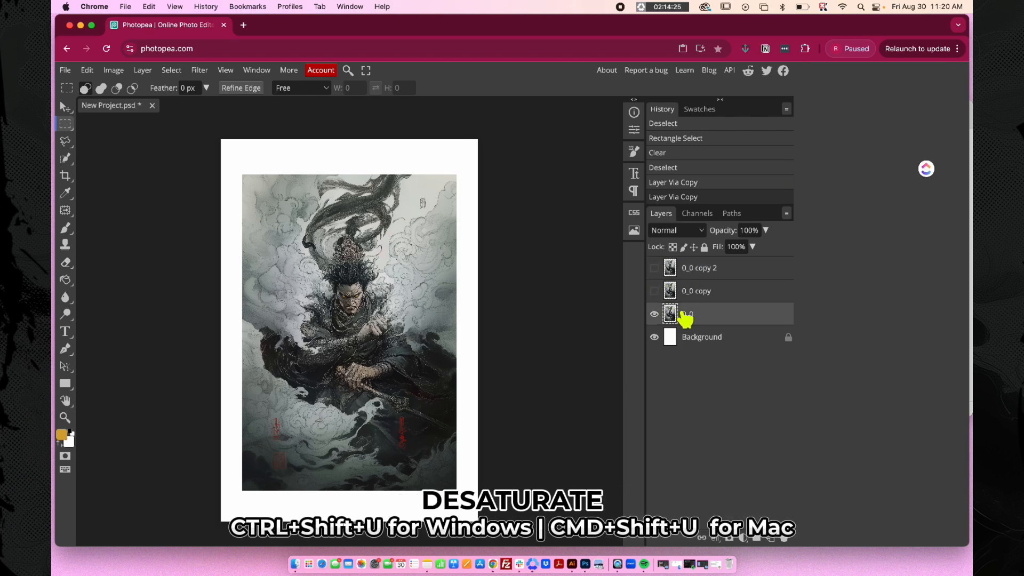
pyautogui.press('super+shift+u')
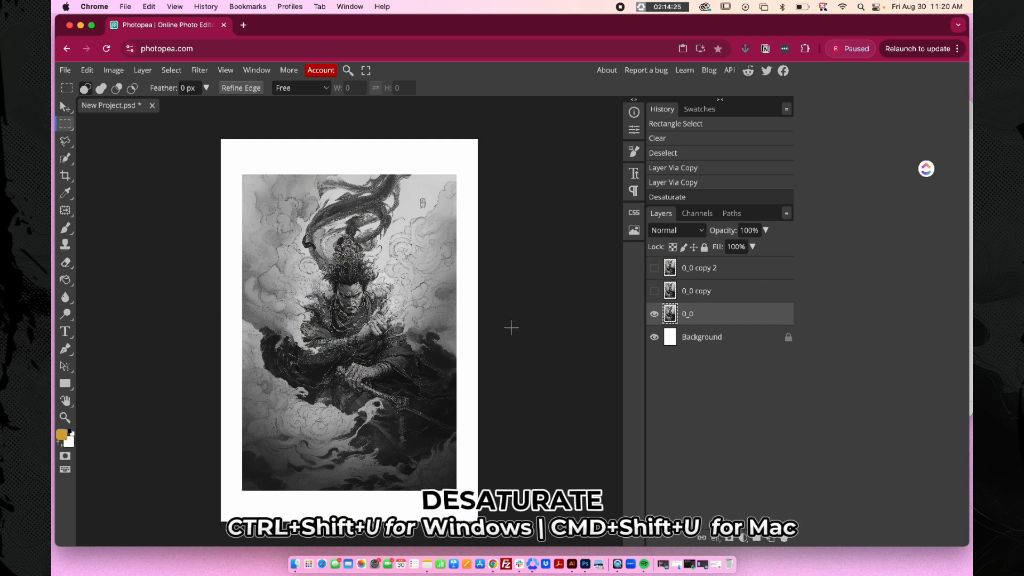
pyautogui.press('super+l')
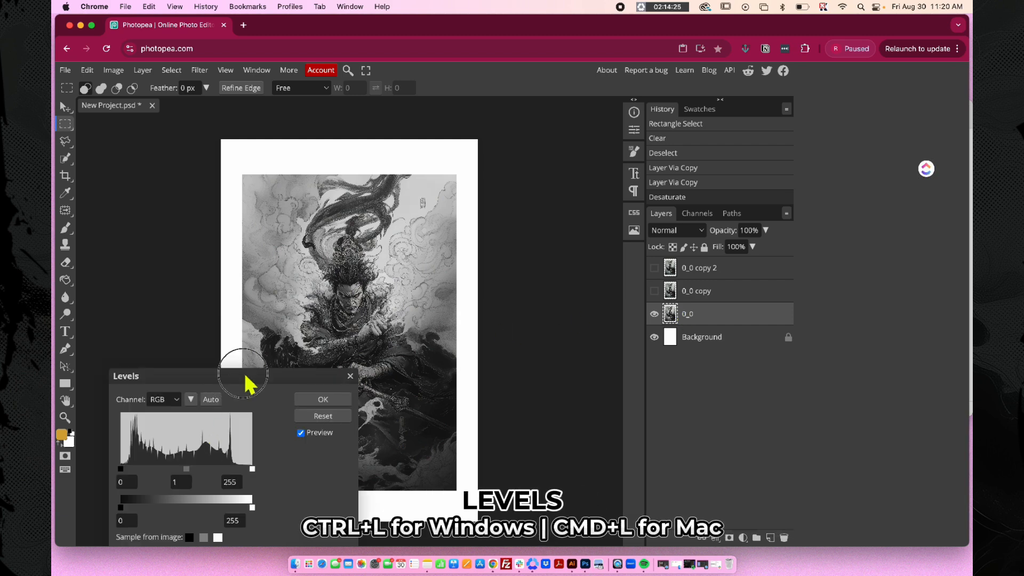
pyautogui.moveTo(245, 382); pyautogui.dragTo(612, 348)
pyautogui.moveTo(487, 435); pyautogui.dragTo(512, 434)
pyautogui.click(619, 434)
pyautogui.moveTo(619, 435); pyautogui.dragTo(580, 435)
pyautogui.moveTo(512, 434); pyautogui.dragTo(556, 434)
pyautogui.click(580, 435)
pyautogui.click(688, 365)
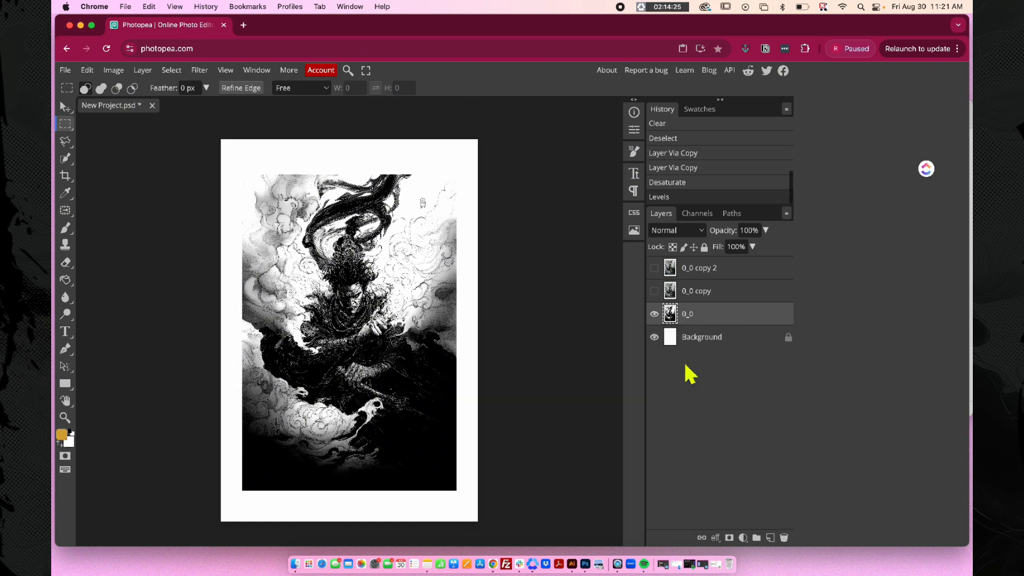
# Step: Duplicate the high-contrast 0_0 layer twice and set both copies to the Multiply blend mode
pyautogui.press('super+j')
pyautogui.press('super+j')
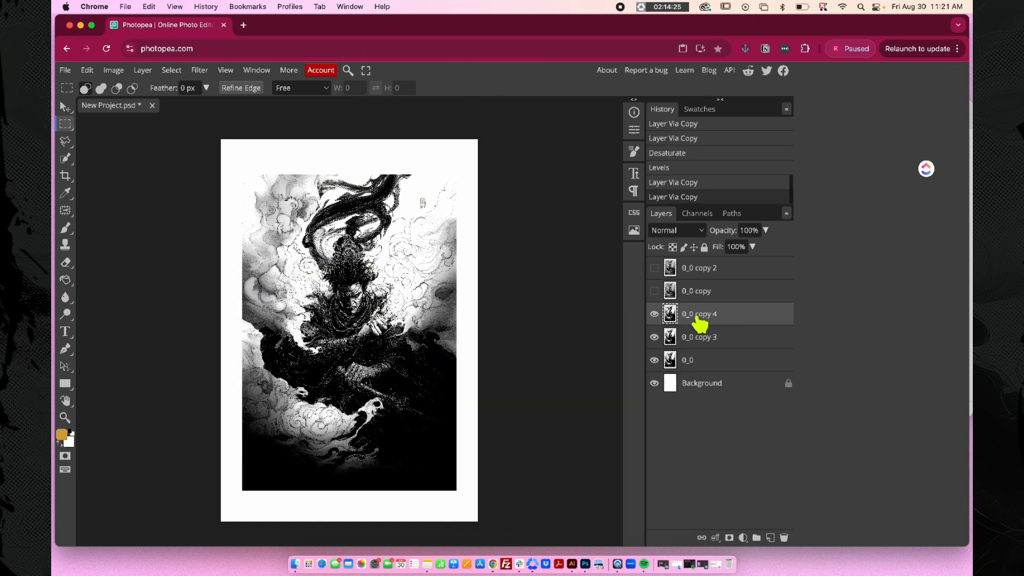
pyautogui.keyDown('shift'); pyautogui.click(701, 335); pyautogui.keyUp('shift')
pyautogui.click(676, 230)
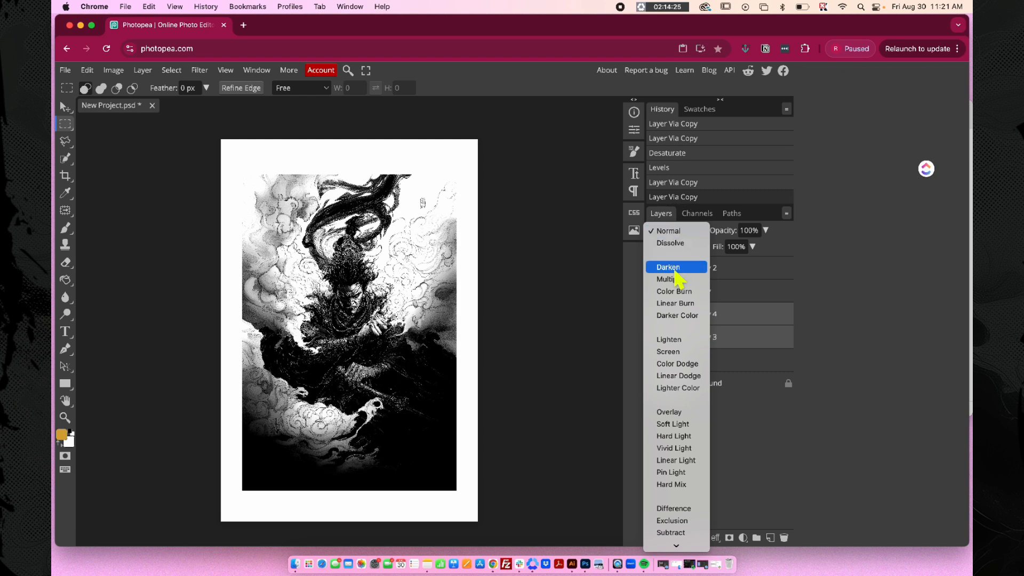
pyautogui.click(680, 284)
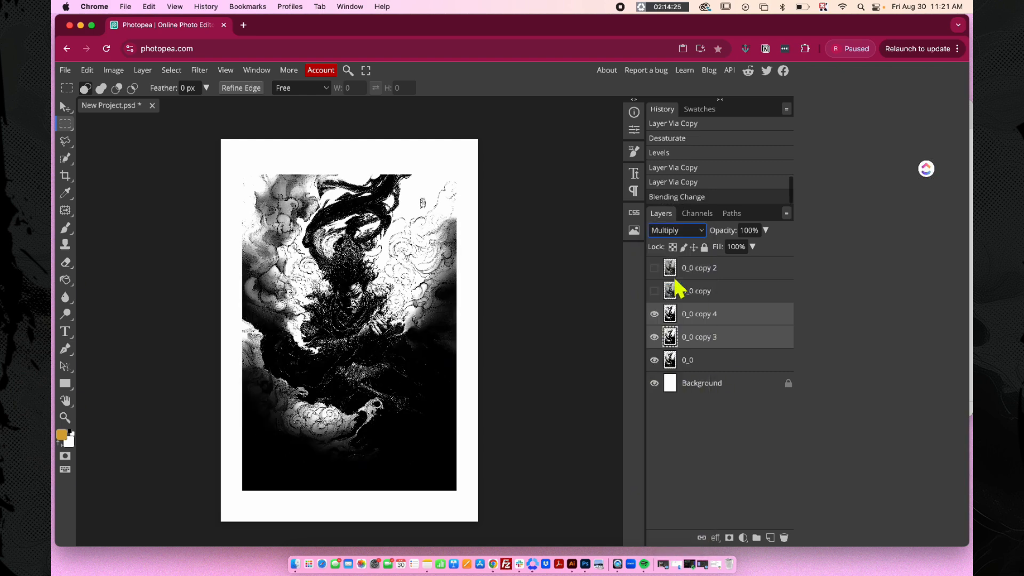
# Step: Group the 0_0, 0_0 copy 3 and 0_0 copy 4 layers, duplicate the folder, and merge the duplicate into a single layer
pyautogui.keyDown('shift'); pyautogui.click(708, 368); pyautogui.keyUp('shift')
pyautogui.click(757, 539)
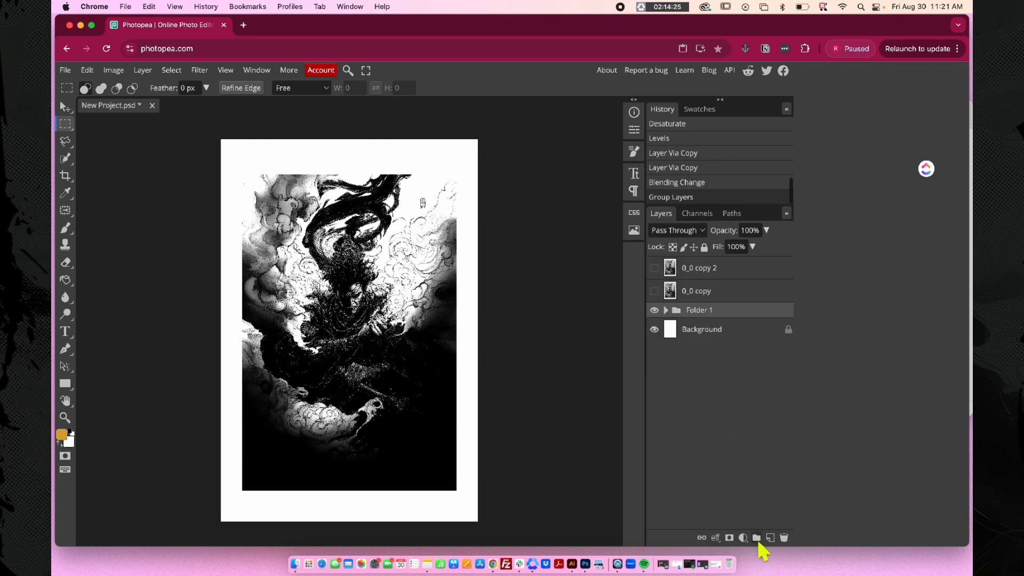
pyautogui.press('super+j')
pyautogui.rightClick(699, 323)
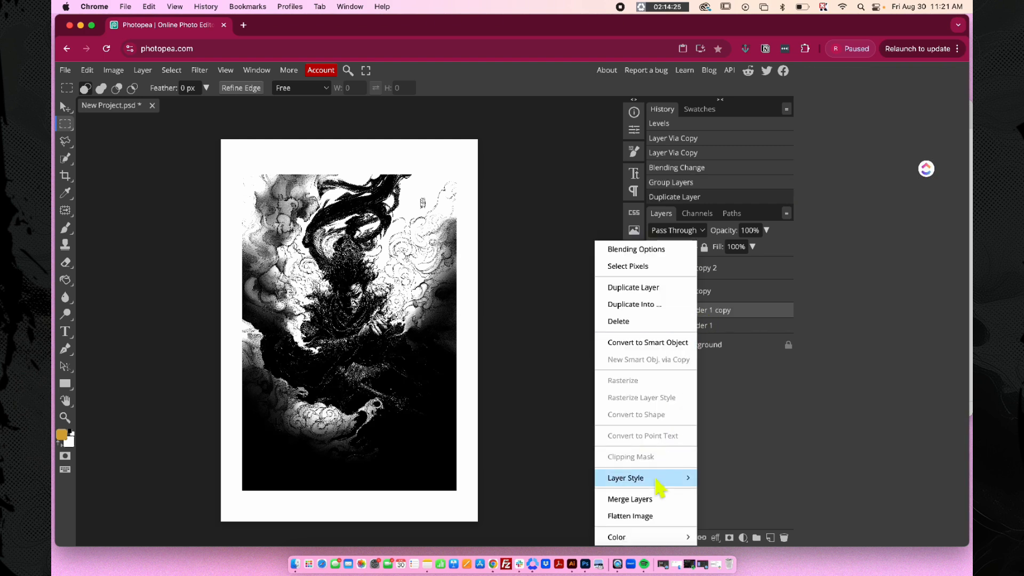
pyautogui.click(651, 499)
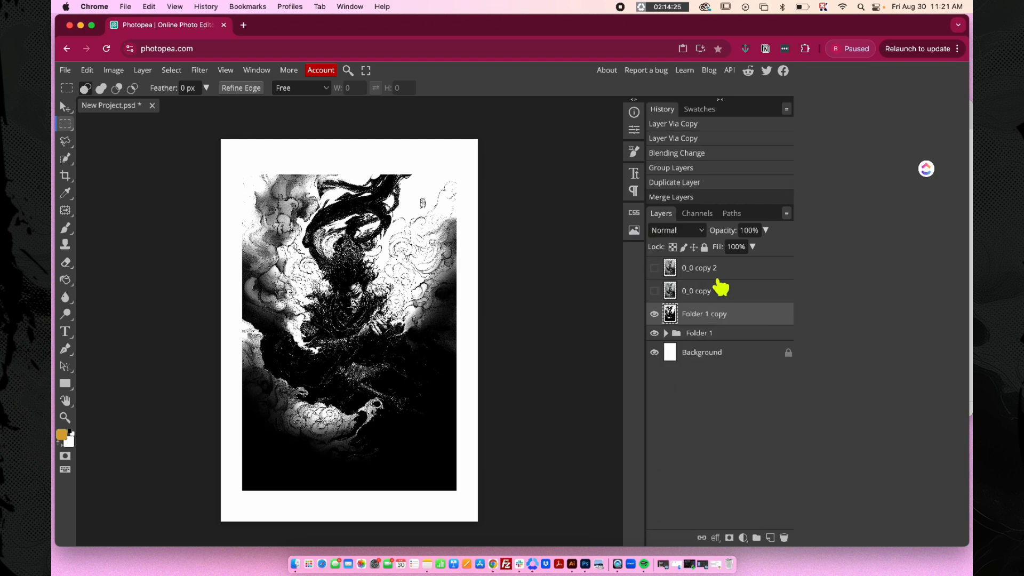
# Step: Mask the 0_0 copy layer with a pasted, inverted copy of the merged black-and-white artwork, and hide Folder 1 and its merged copy
pyautogui.press('super+a')
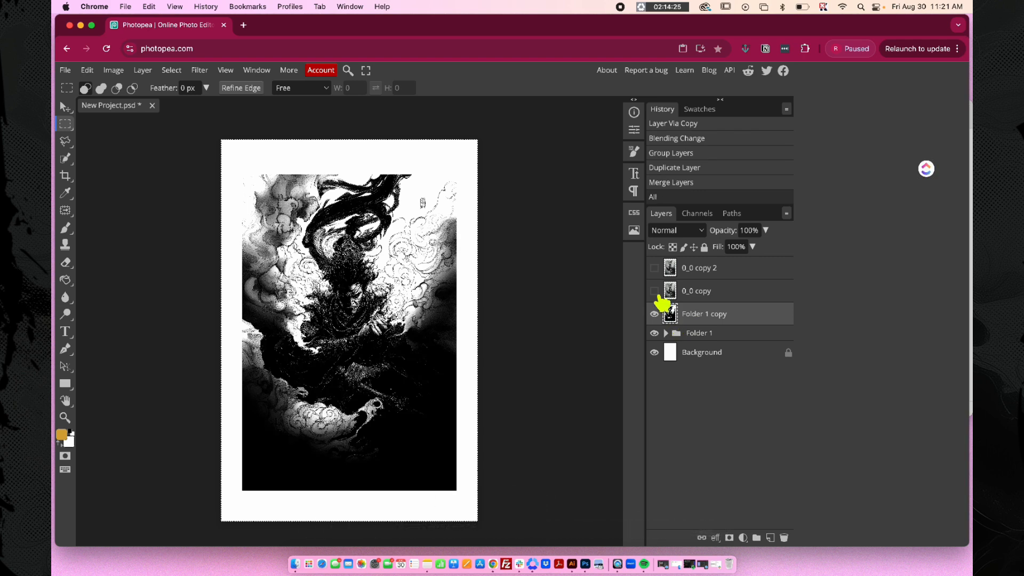
pyautogui.click(653, 291)
pyautogui.click(706, 294)
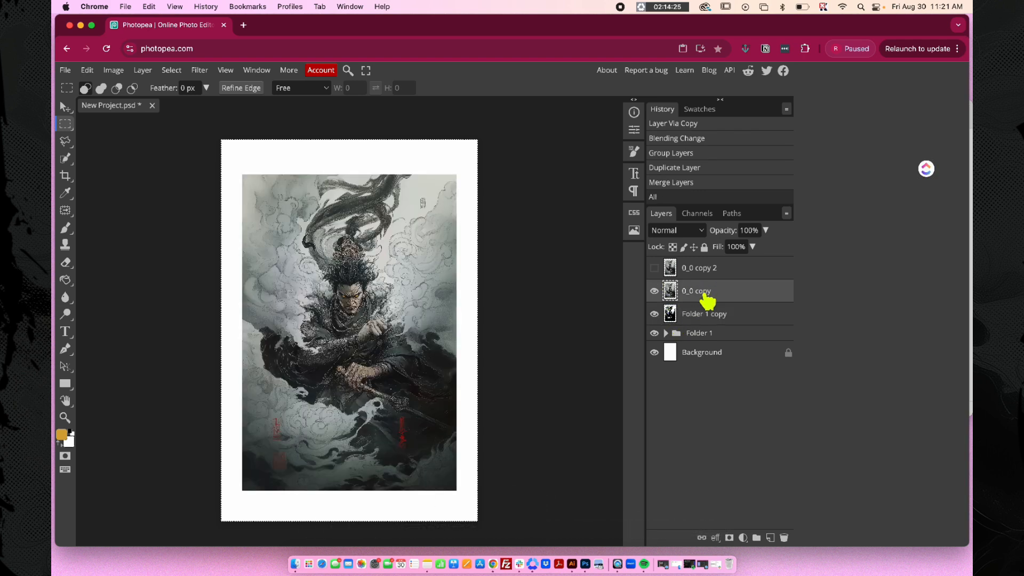
pyautogui.click(729, 537)
pyautogui.keyDown('alt'); pyautogui.click(690, 291); pyautogui.keyUp('alt')
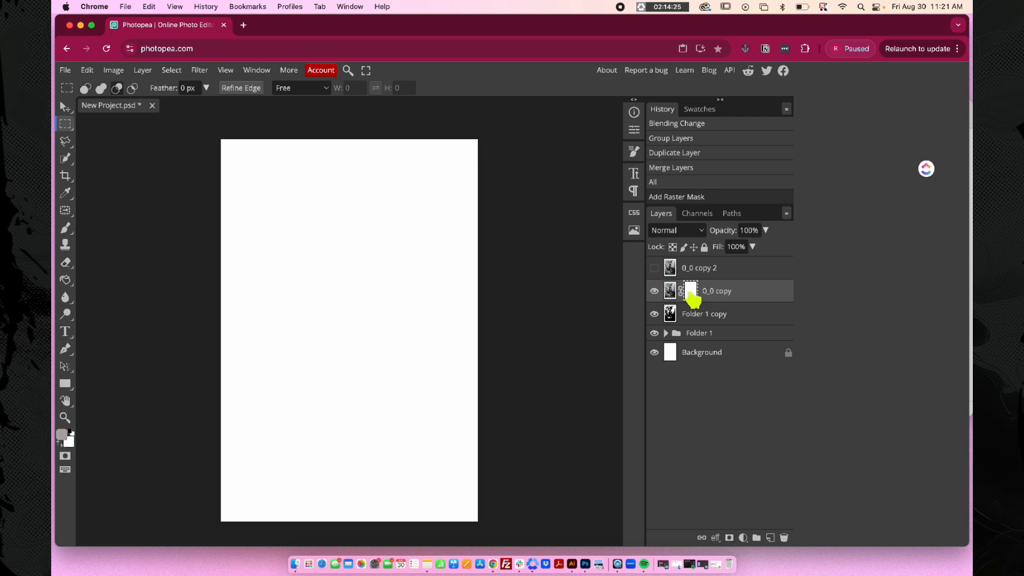
pyautogui.hotkey('ctrl', 'v')
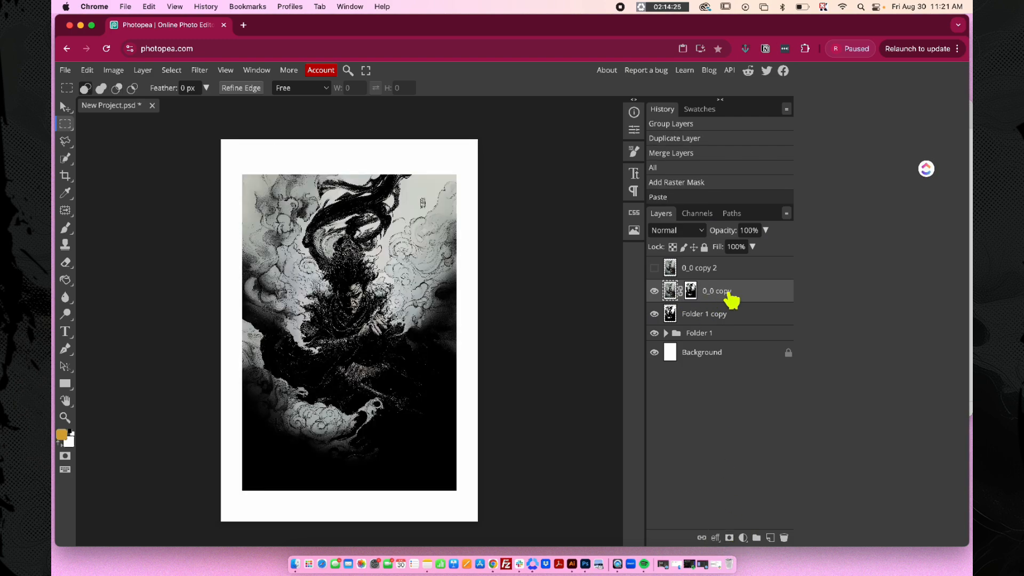
pyautogui.click(655, 332)
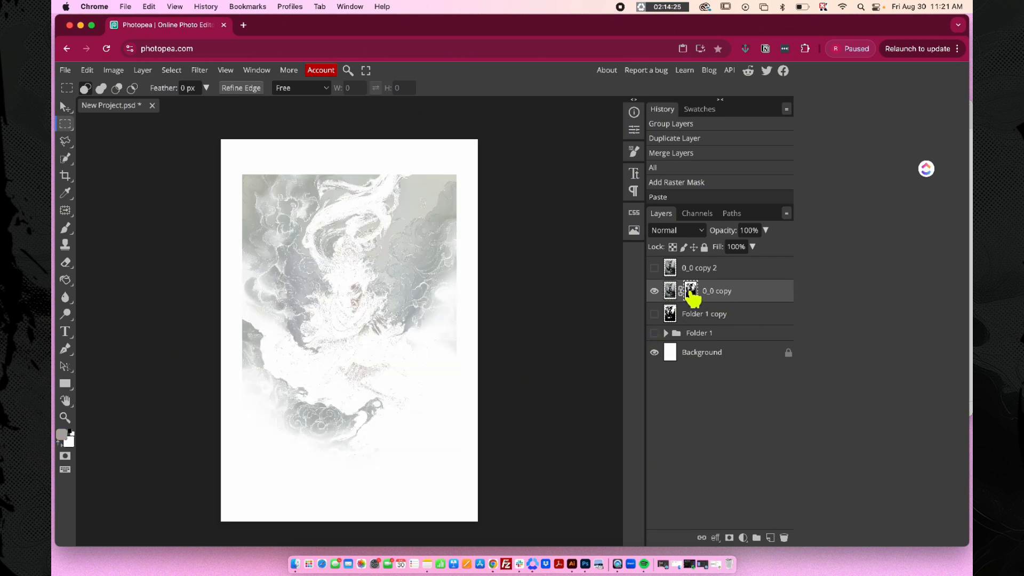
pyautogui.hotkey('ctrl', 'i')
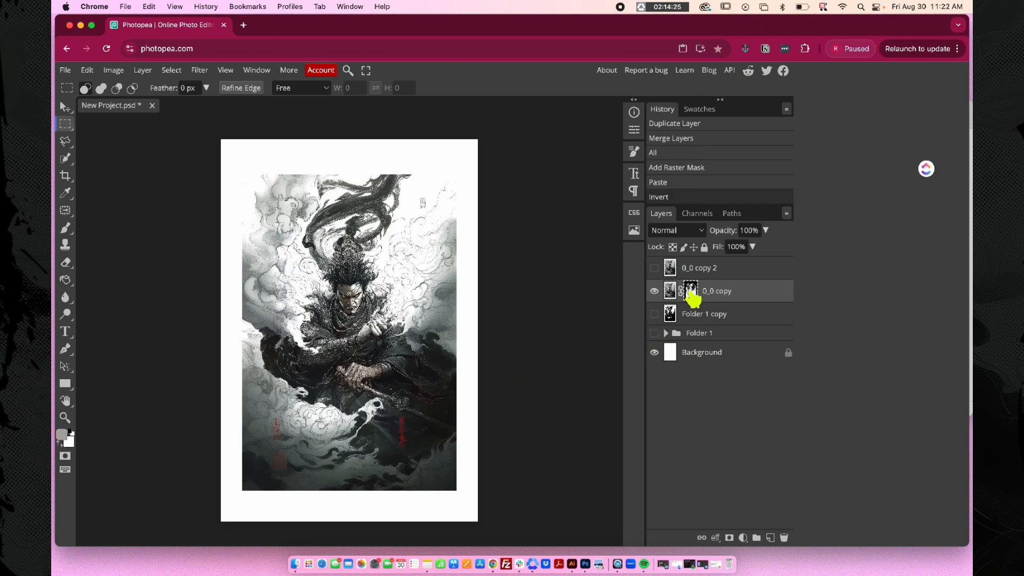
# Step: Show the 0_0 copy 2 layer and make a Quick Selection of the warrior and his dark robes
pyautogui.click(712, 271)
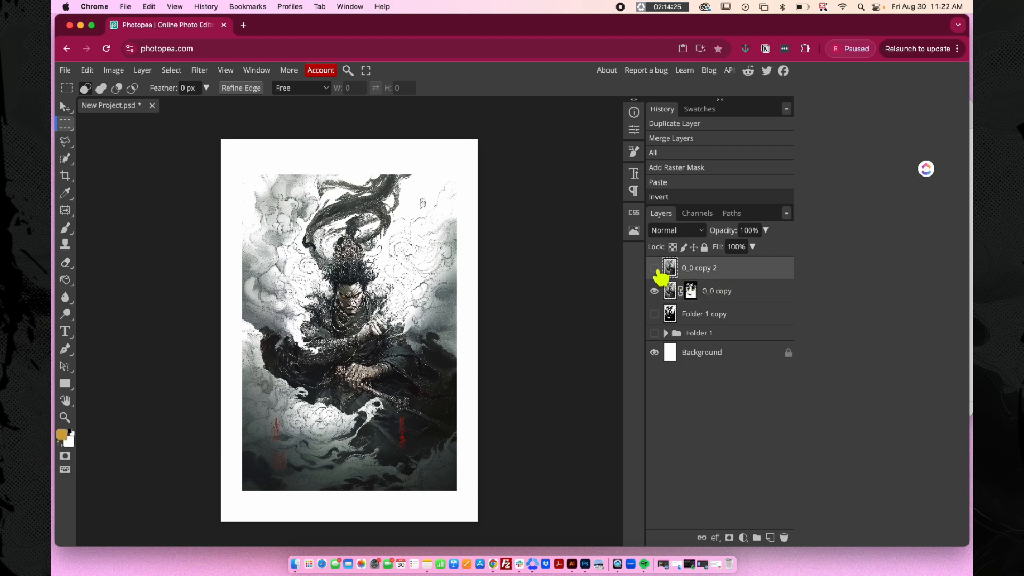
pyautogui.click(655, 269)
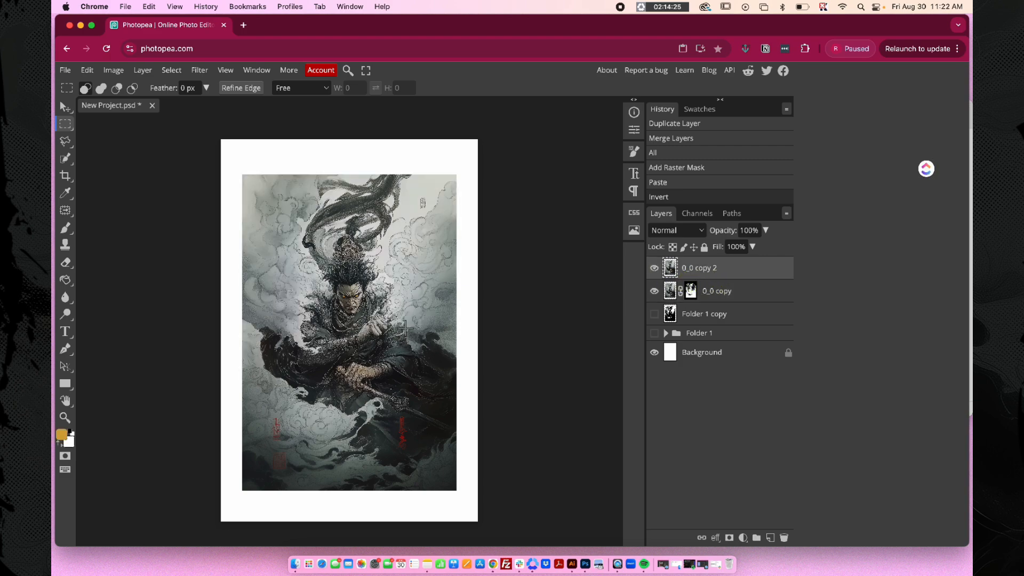
pyautogui.scroll(3, 404, 328)
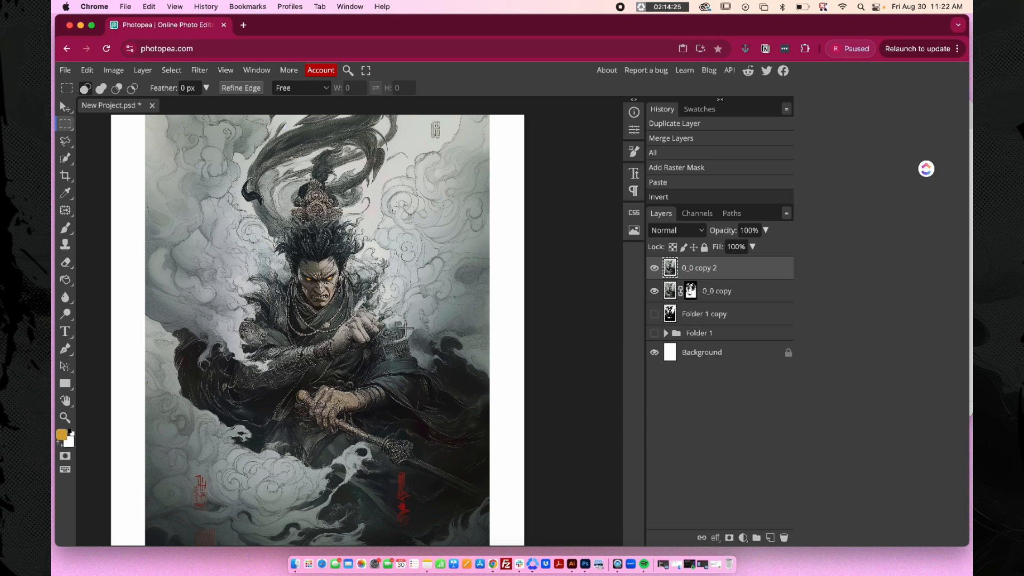
pyautogui.hscroll(-2, 405, 328)
pyautogui.scroll(1, 406, 328)
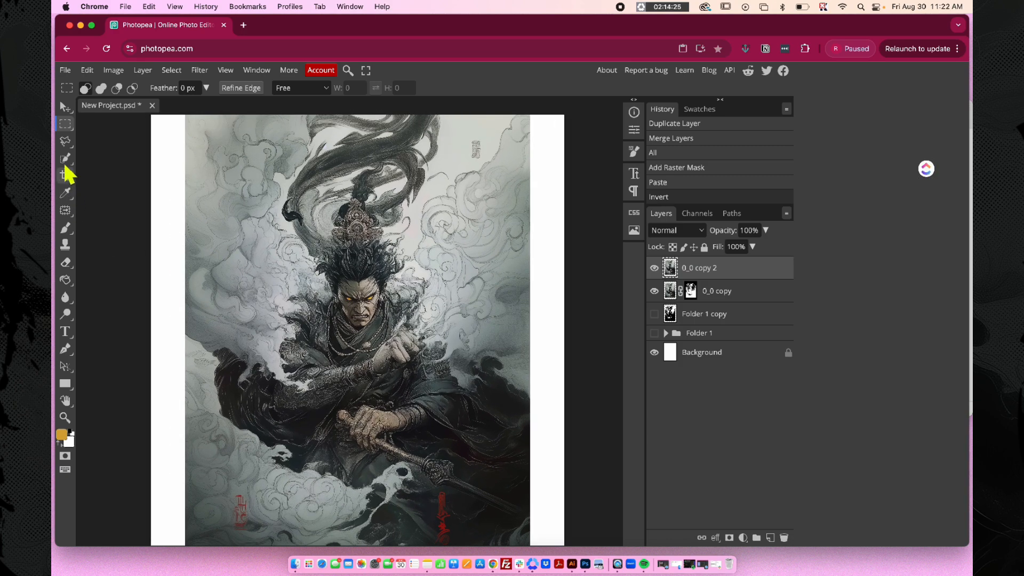
pyautogui.click(68, 160)
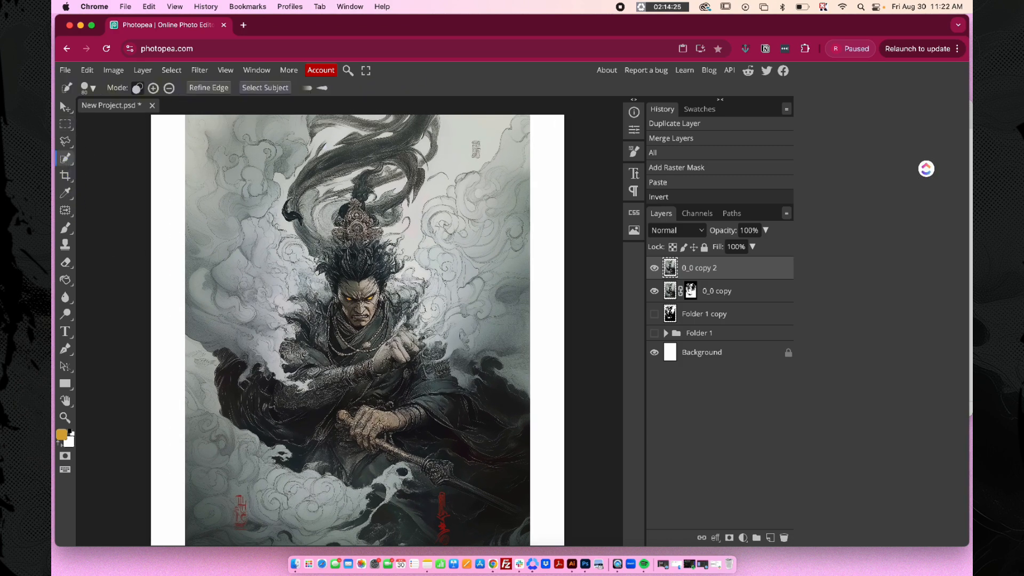
pyautogui.click(381, 364)
pyautogui.scroll(2, 379, 363)
pyautogui.hscroll(-1, 380, 363)
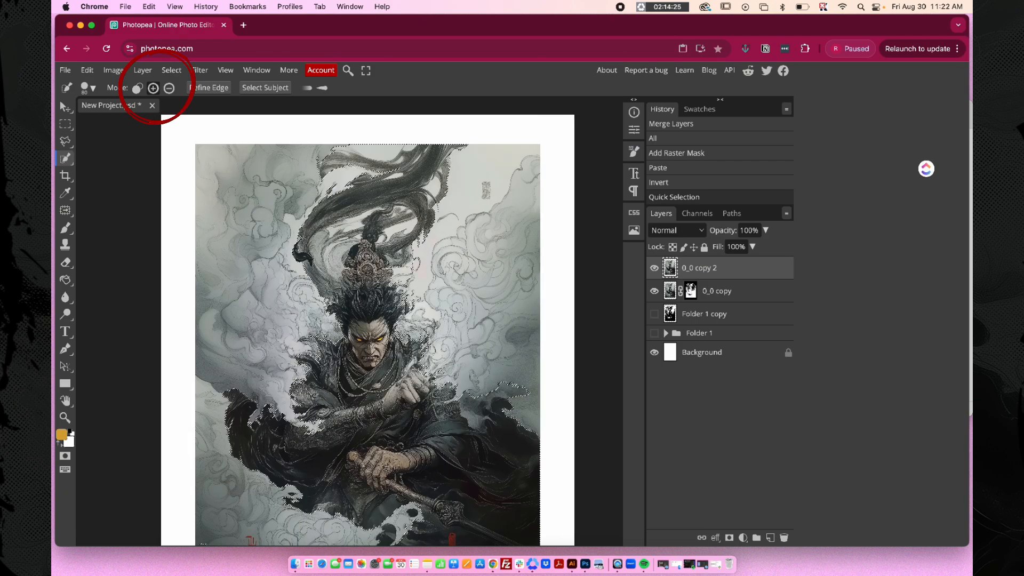
# Step: Subtract the clouds beneath the sword and the smoky area beside the raised fist from the Quick Selection
pyautogui.scroll(1, 380, 363)
pyautogui.scroll(5, 380, 364)
pyautogui.scroll(-3, 380, 363)
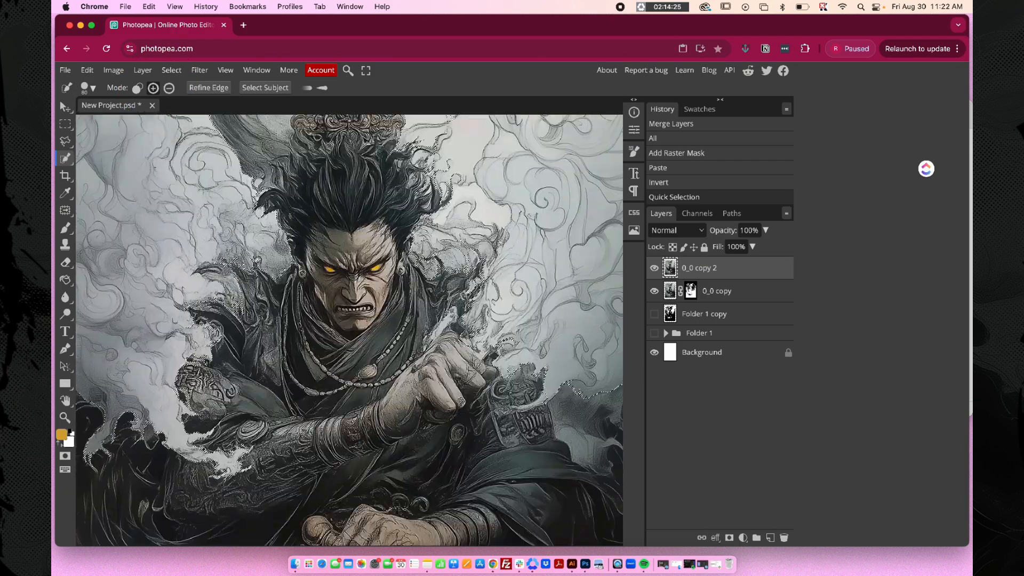
pyautogui.scroll(-3, 380, 363)
pyautogui.scroll(-2, 379, 363)
pyautogui.click(169, 88)
pyautogui.scroll(-2, 320, 373)
pyautogui.moveTo(405, 488); pyautogui.dragTo(224, 458)
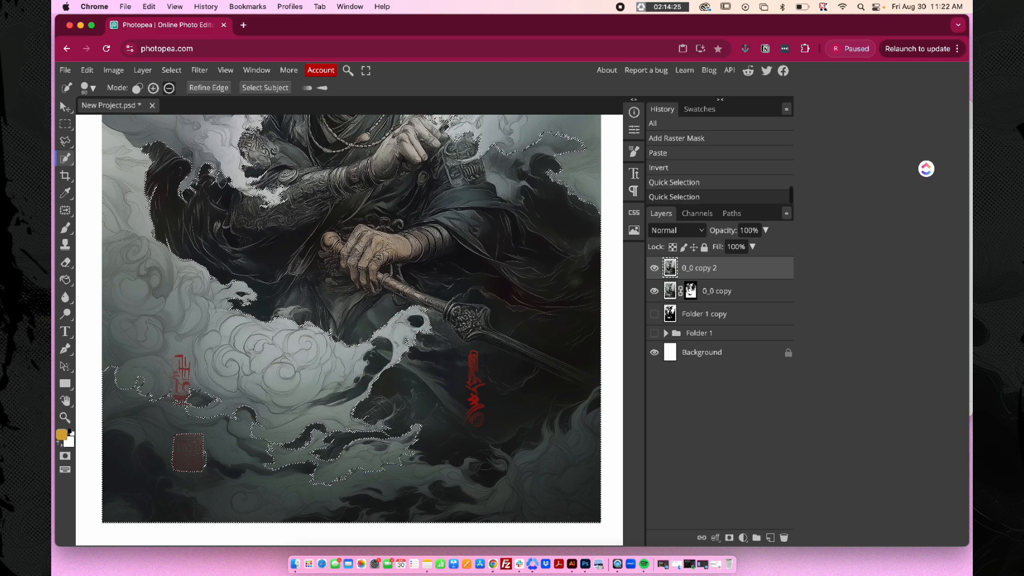
pyautogui.click(299, 442)
pyautogui.click(305, 512)
pyautogui.scroll(4, 405, 373)
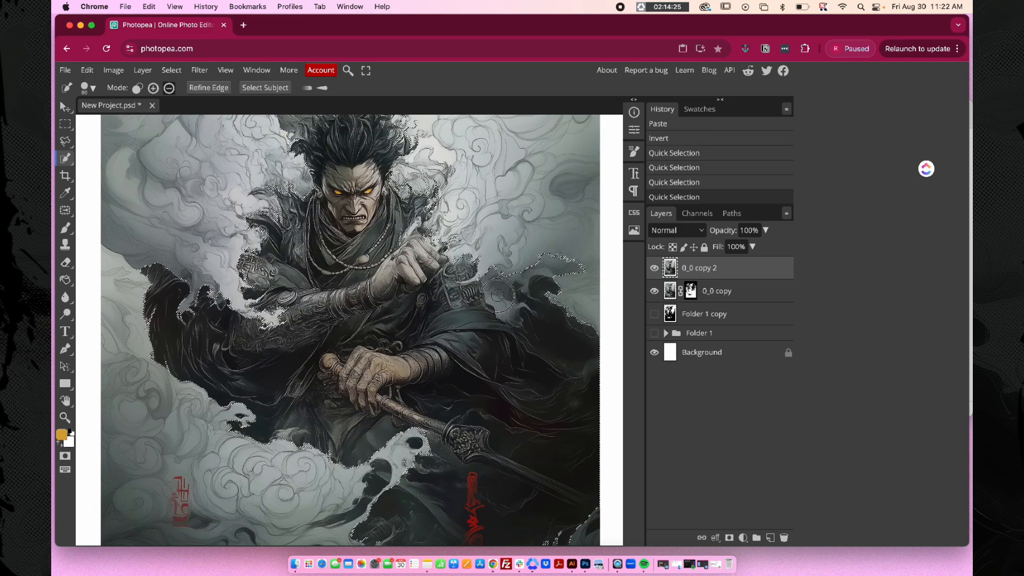
pyautogui.click(508, 291)
# Step: Trace a closed pen path around the skull ornament and robe beside the raised fist, and add it to the selection
pyautogui.scroll(5, 503, 286)
pyautogui.scroll(2, 374, 214)
pyautogui.press('p')
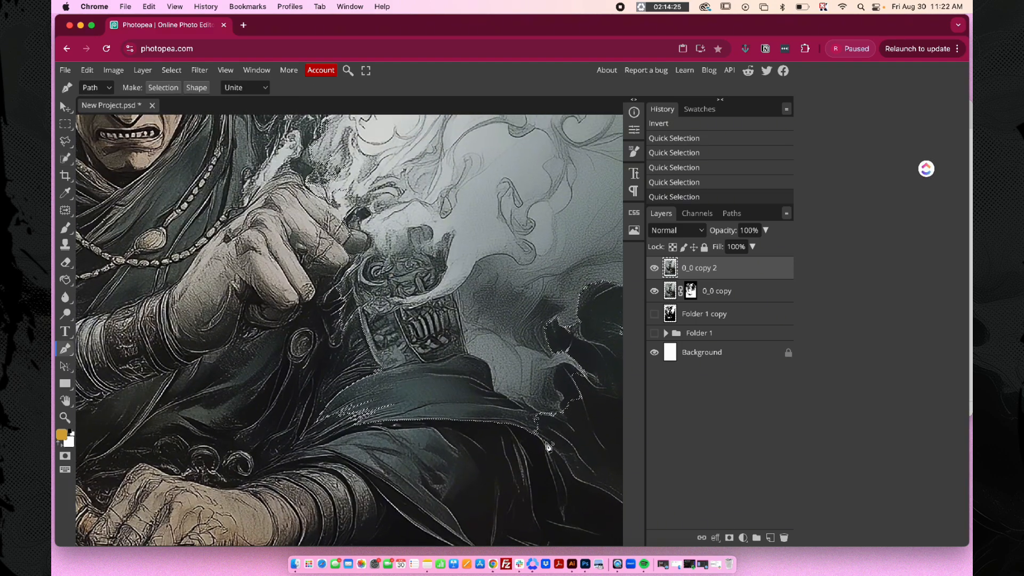
pyautogui.click(565, 421)
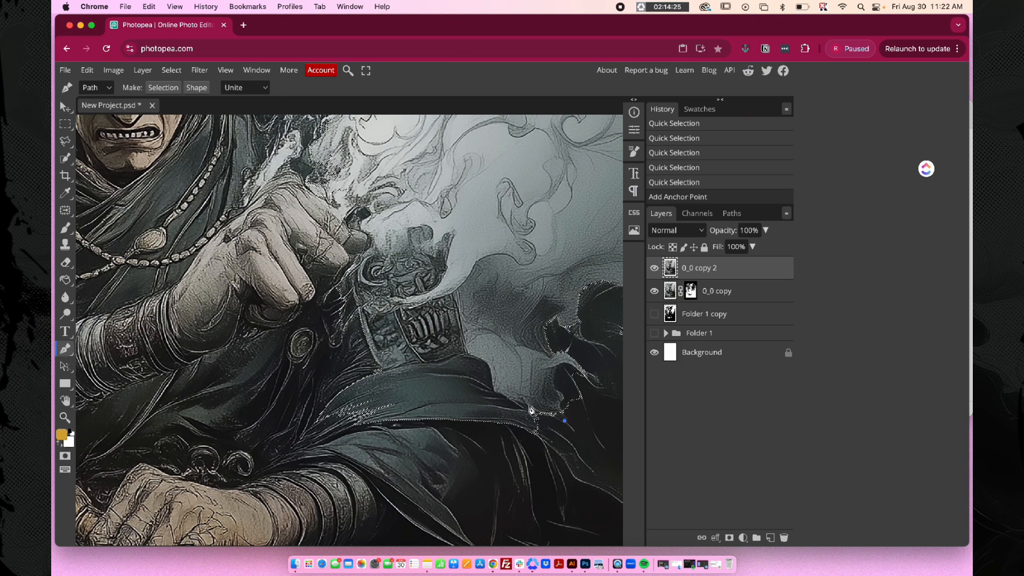
pyautogui.click(496, 391)
pyautogui.click(487, 363)
pyautogui.click(467, 353)
pyautogui.click(448, 275)
pyautogui.scroll(3, 448, 274)
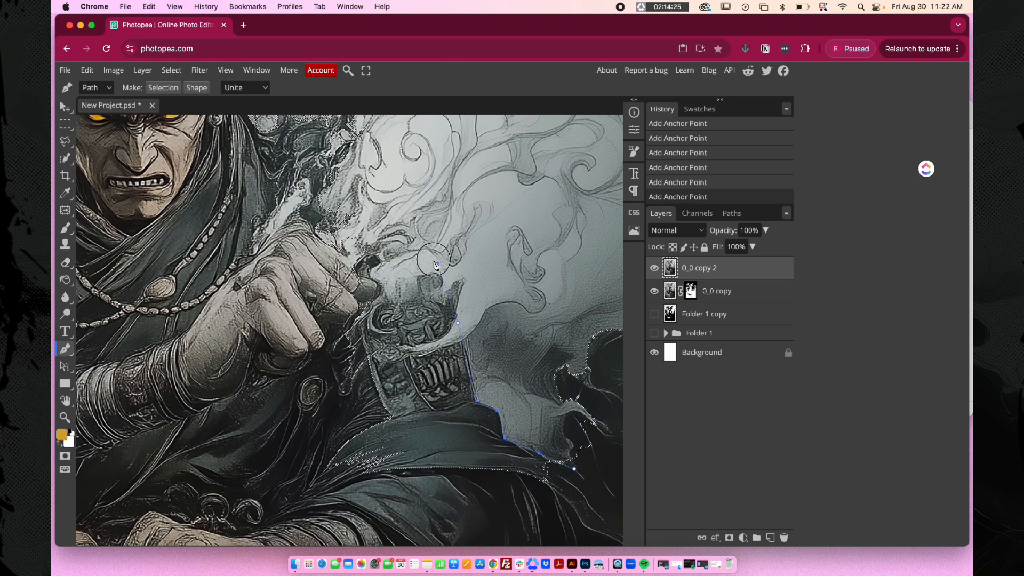
pyautogui.moveTo(439, 283); pyautogui.dragTo(419, 274)
pyautogui.scroll(-4, 270, 426)
pyautogui.click(446, 458)
pyautogui.click(568, 395)
pyautogui.click(166, 88)
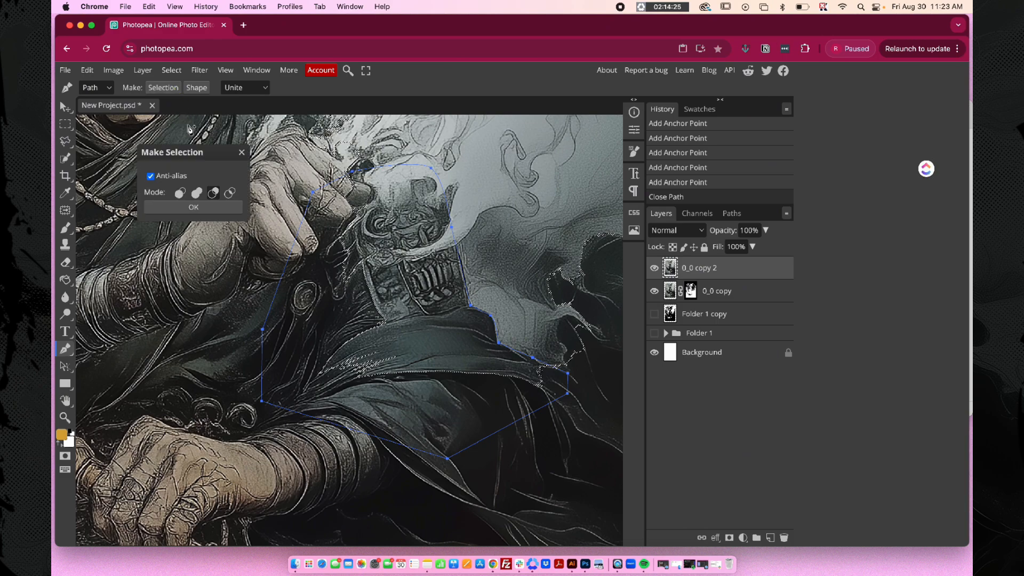
pyautogui.click(208, 208)
# Step: Trace a pen path along the hair and headpiece edges around the swirling smoke above, and subtract that area from the selection
pyautogui.scroll(-5, 359, 294)
pyautogui.scroll(5, 359, 293)
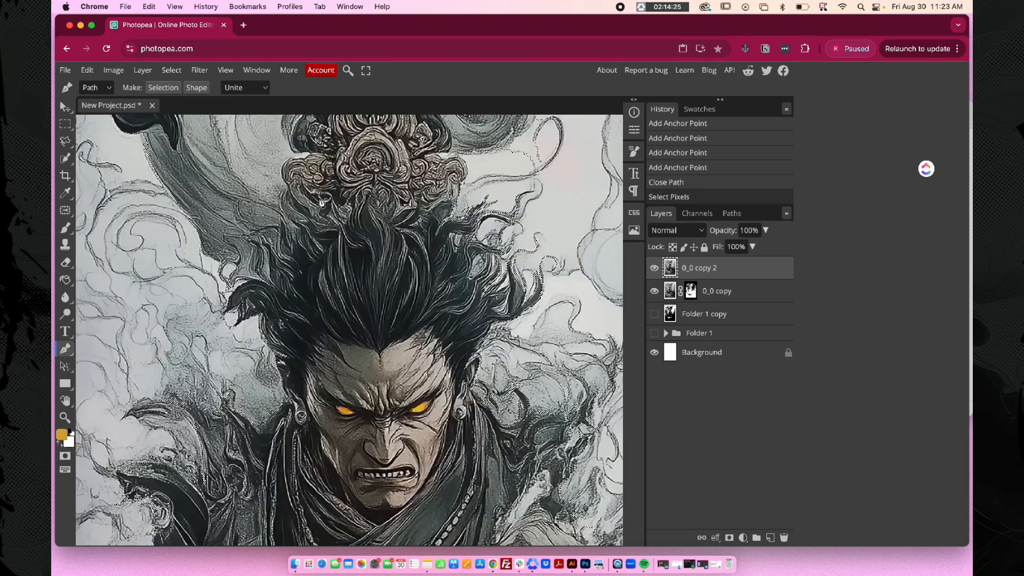
pyautogui.scroll(1, 321, 203)
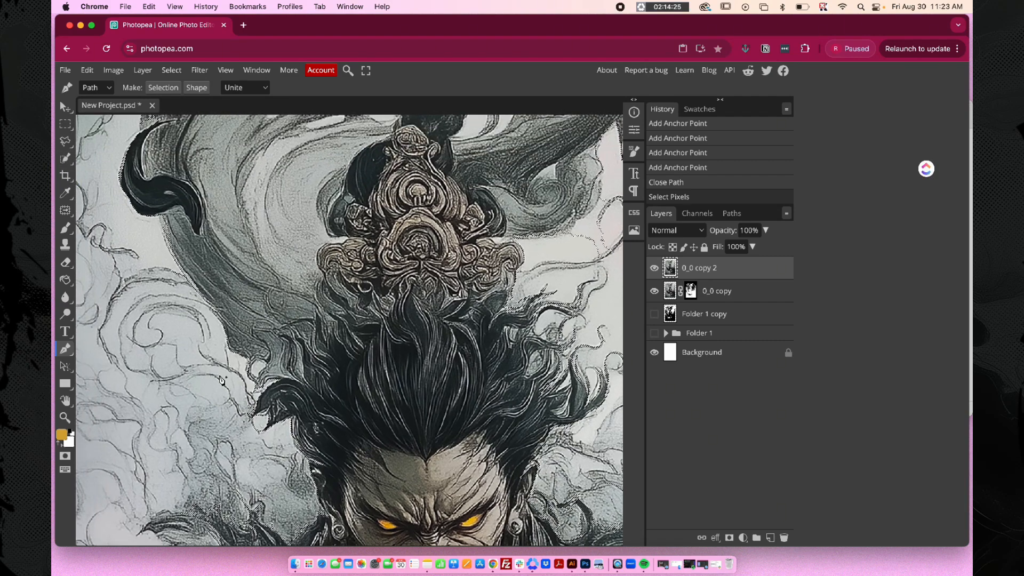
pyautogui.click(208, 370)
pyautogui.click(244, 402)
pyautogui.click(280, 380)
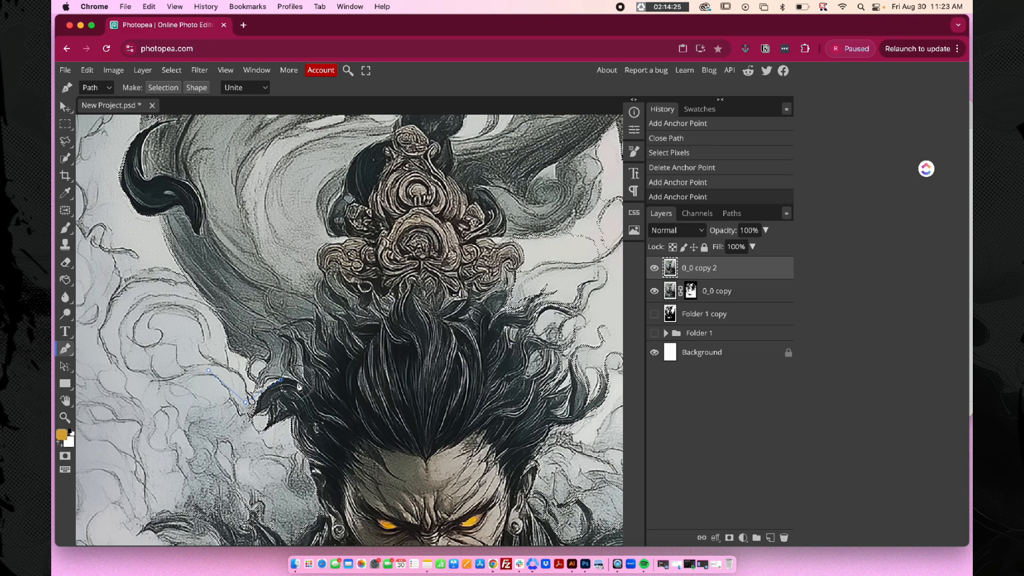
pyautogui.click(298, 381)
pyautogui.click(306, 389)
pyautogui.click(299, 352)
pyautogui.click(289, 342)
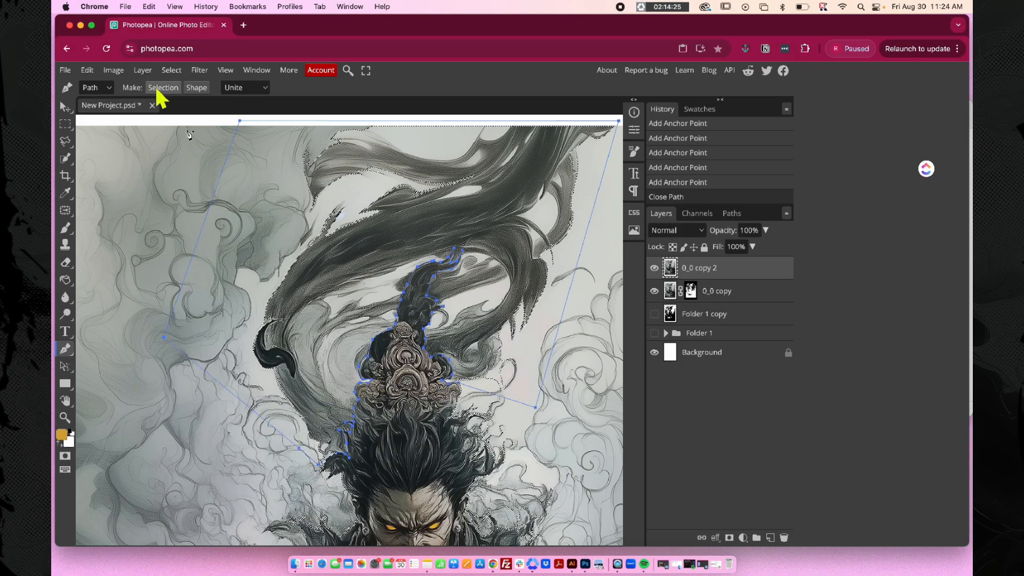
pyautogui.click(163, 87)
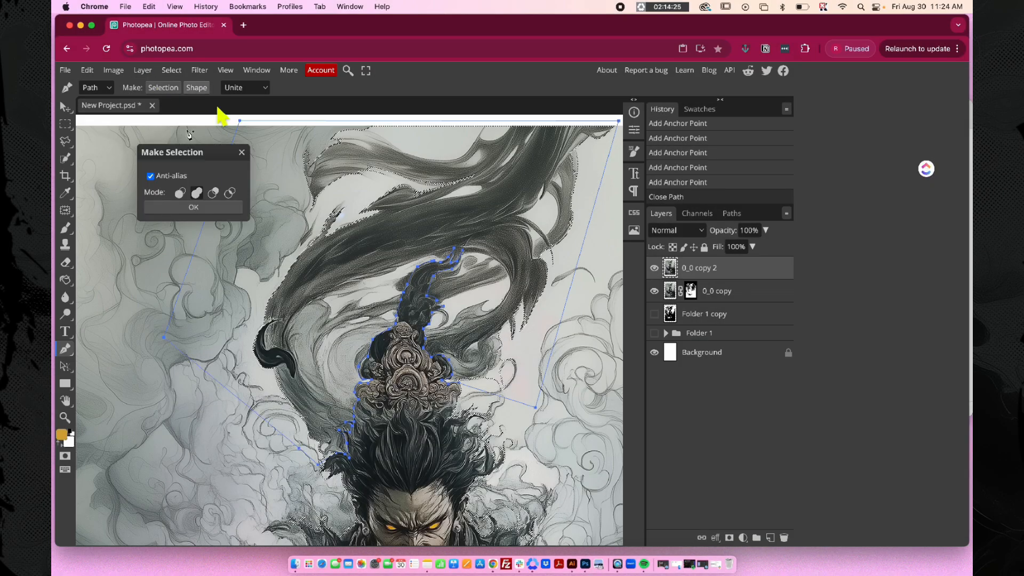
pyautogui.click(227, 207)
# Step: Mask the 0_0 copy 2 layer with the warrior selection and duplicate the masked layer
pyautogui.scroll(-3, 429, 281)
pyautogui.scroll(-5, 428, 281)
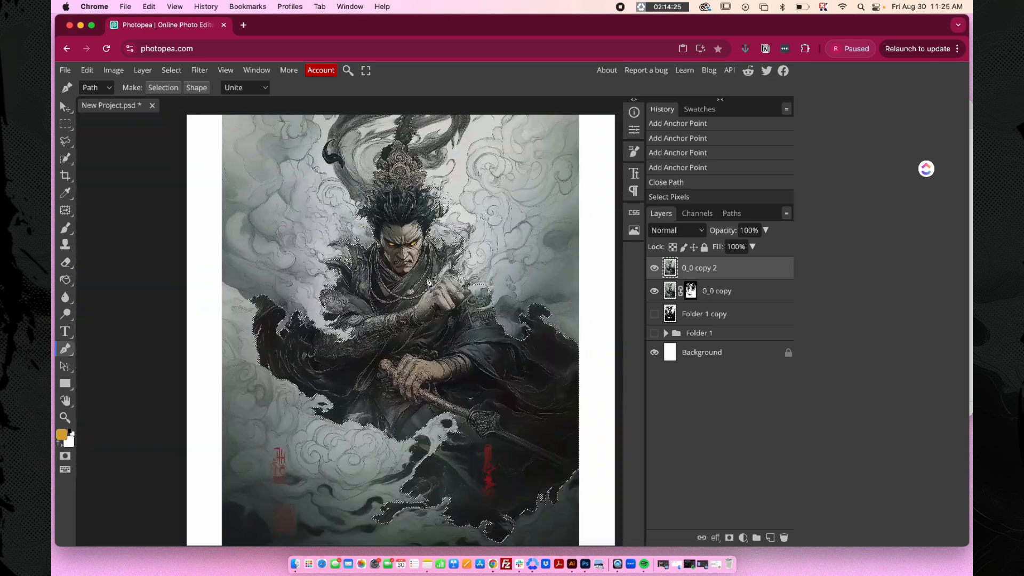
pyautogui.click(729, 537)
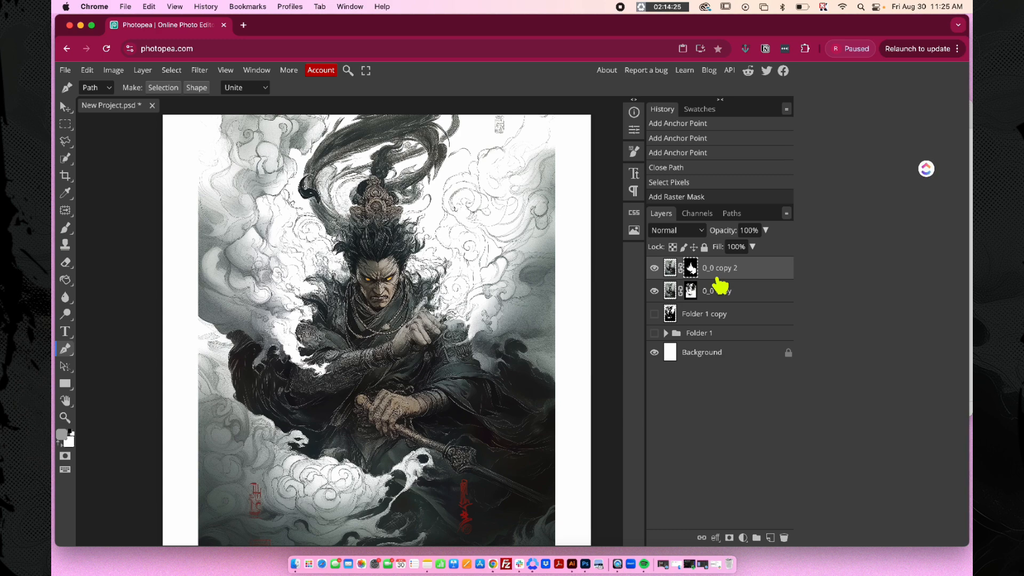
pyautogui.hotkey('ctrl', 'j')
# Step: Rename the masked 0_0 copy layer "bg" and the 0_0 copy 2 layer "fg"
pyautogui.doubleClick(717, 316)
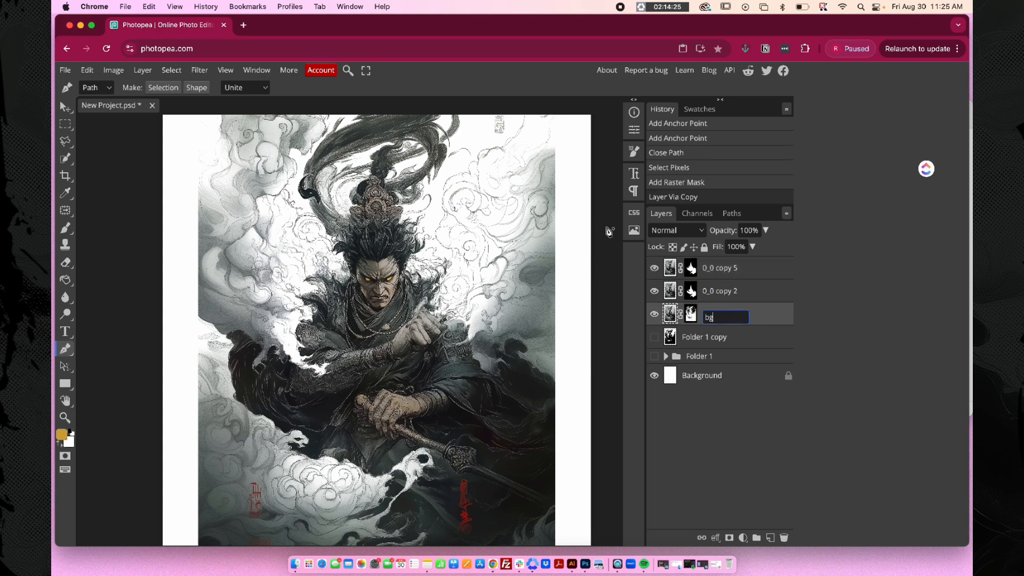
pyautogui.write('bg')
pyautogui.press('Return')
pyautogui.click(731, 296)
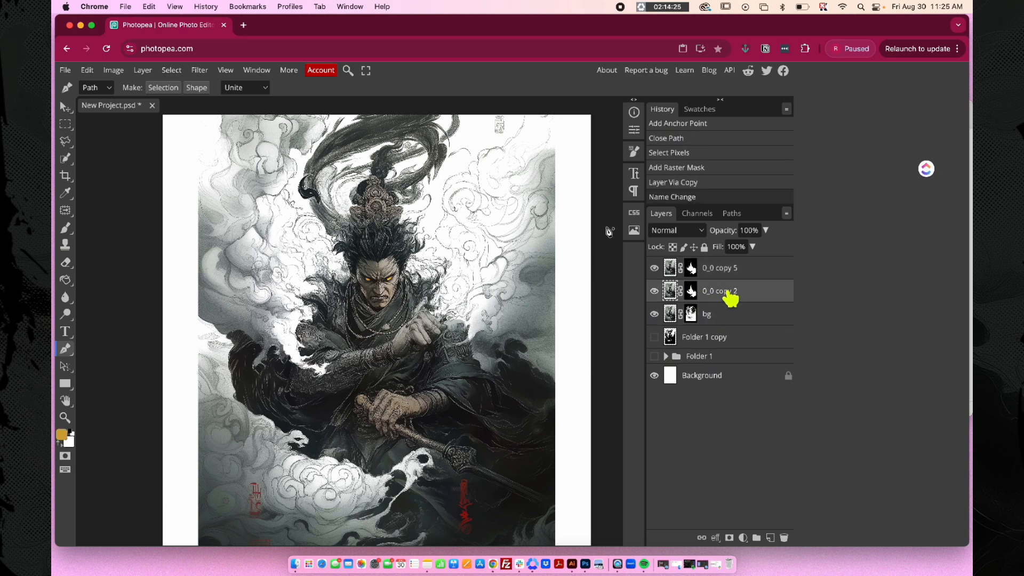
pyautogui.doubleClick(730, 292)
pyautogui.write('f')
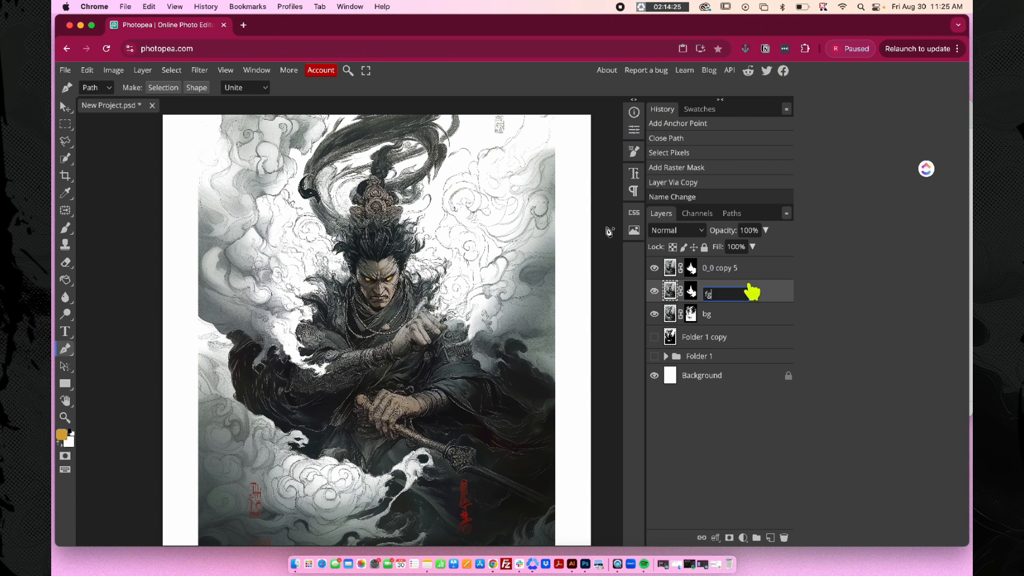
pyautogui.write('g')
pyautogui.press('Return')
# Step: Delete the raster mask from the 0_0 copy 5 layer
pyautogui.click(690, 272)
pyautogui.rightClick(692, 275)
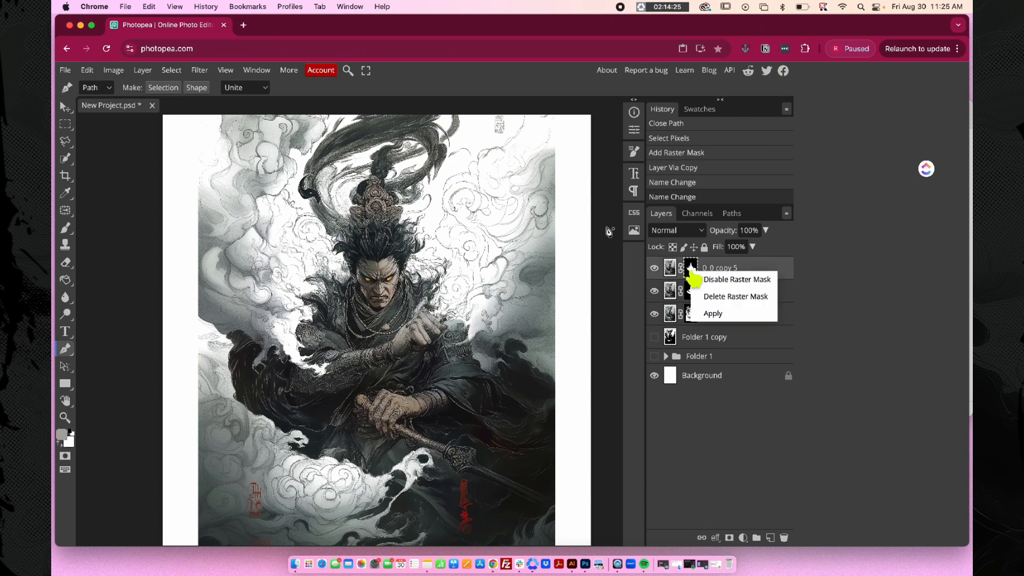
pyautogui.click(700, 296)
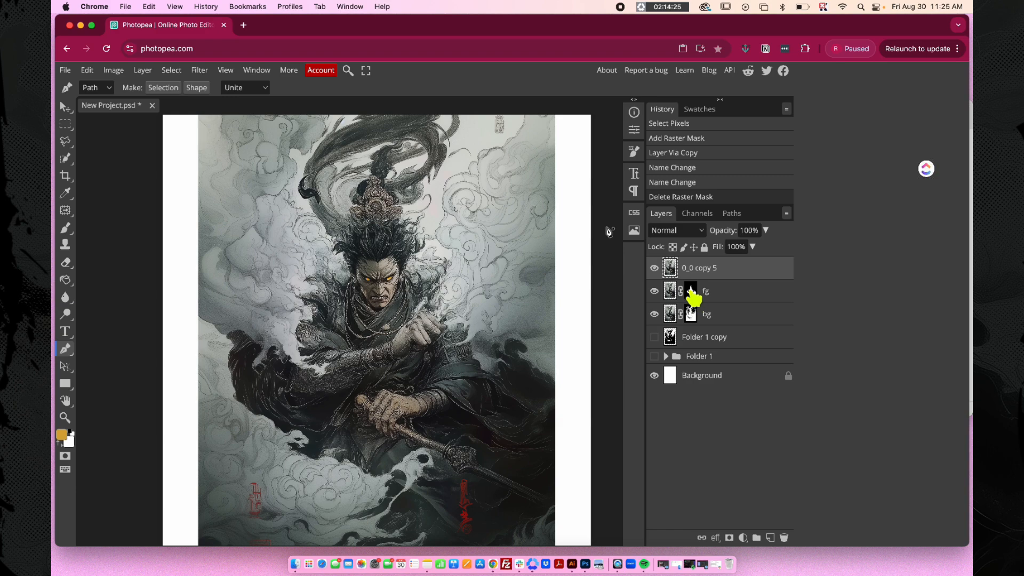
# Step: Duplicate the Blue channel into a new alpha channel and clear the selection
pyautogui.click(697, 215)
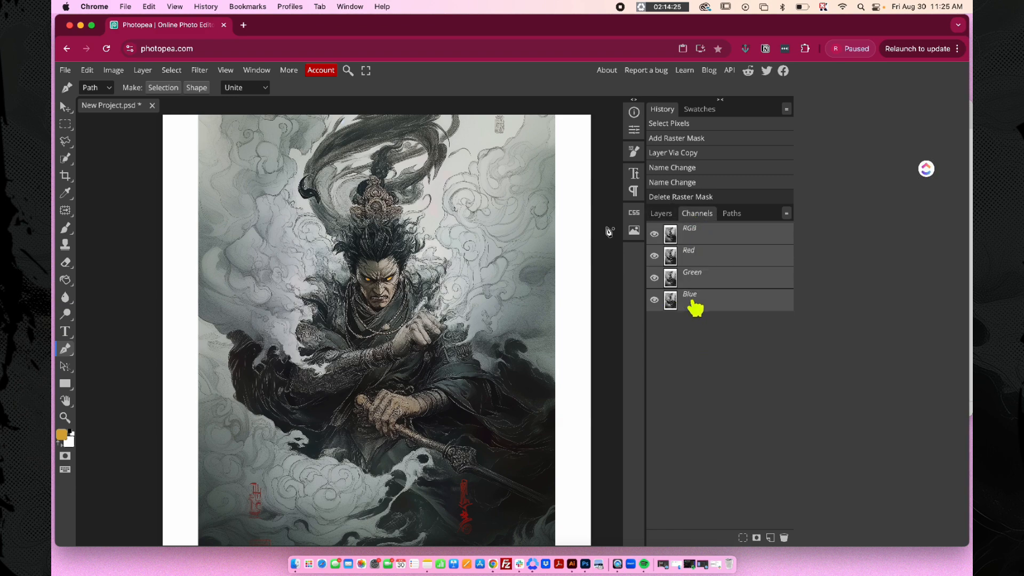
pyautogui.click(694, 305)
pyautogui.moveTo(693, 305); pyautogui.dragTo(771, 539)
pyautogui.click(684, 332)
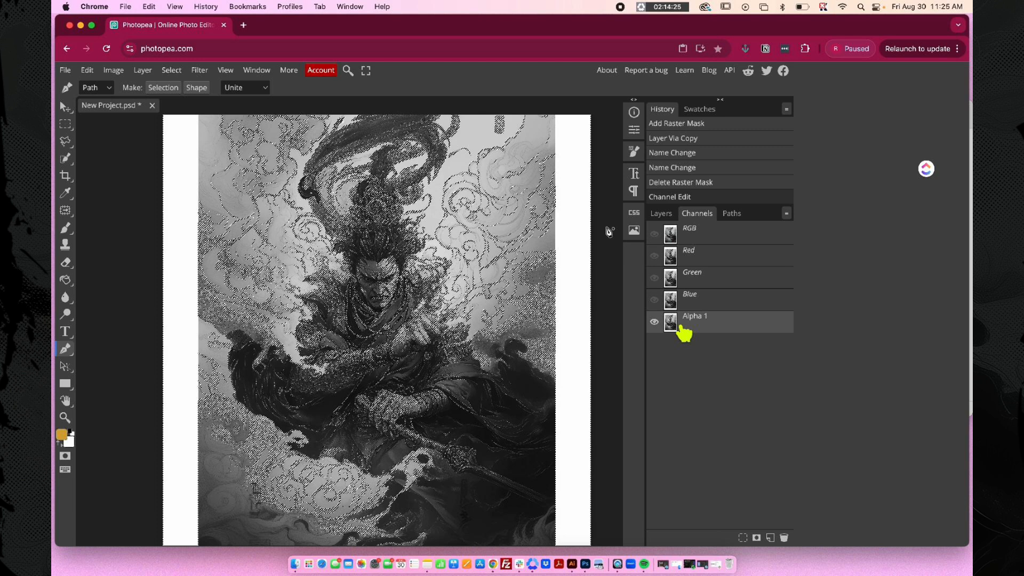
pyautogui.hotkey('ctrl', 'd')
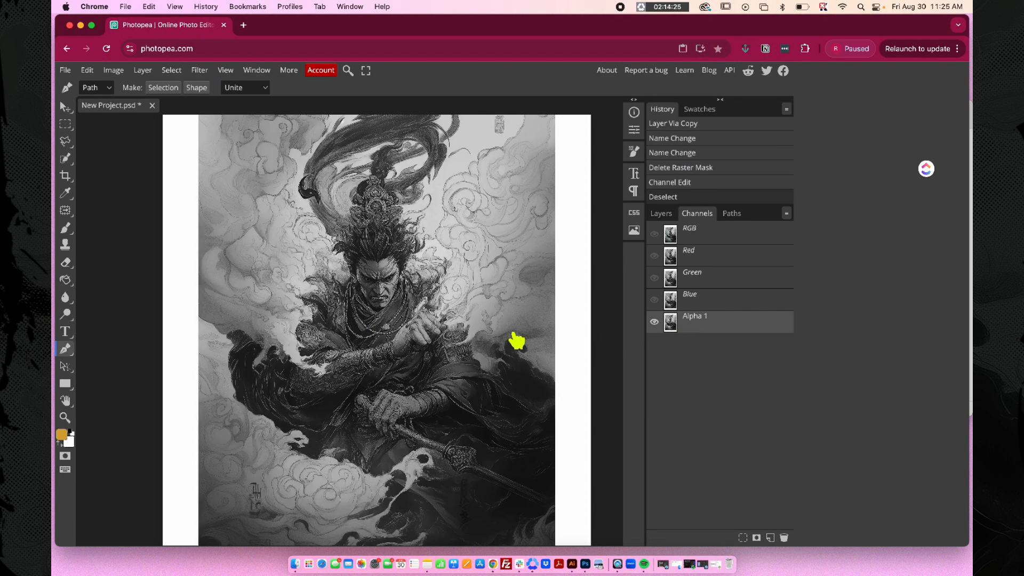
# Step: Apply Levels to the Alpha 1 channel with black input 130 and white input 176
pyautogui.hotkey('ctrl', 'l')
pyautogui.moveTo(495, 434); pyautogui.dragTo(545, 442)
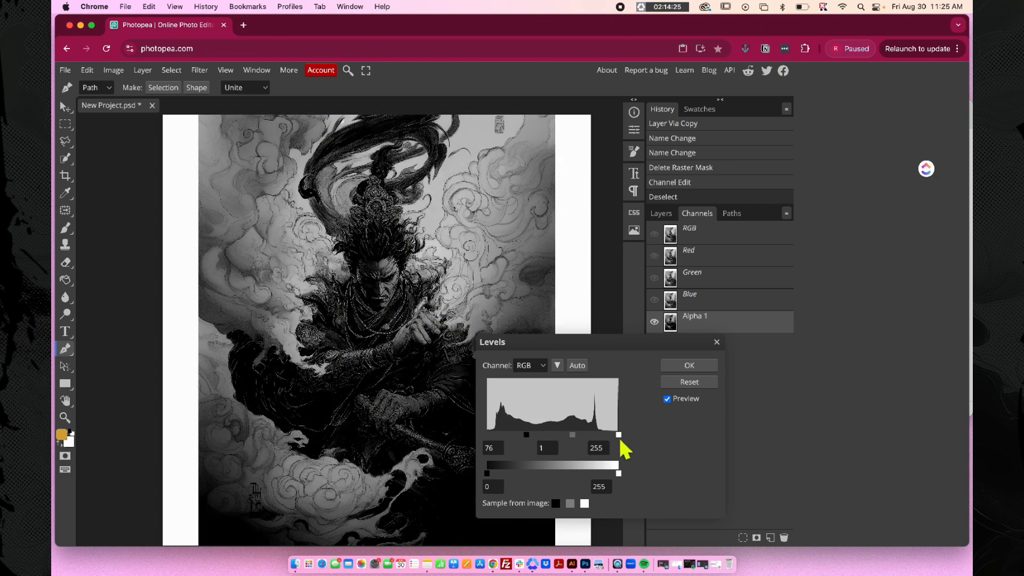
pyautogui.moveTo(619, 436); pyautogui.dragTo(578, 434)
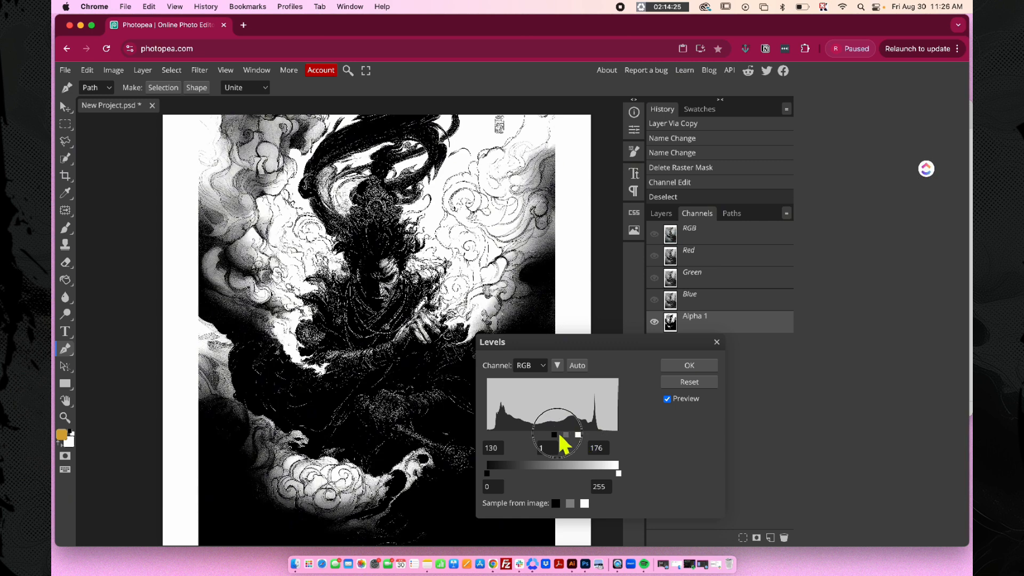
pyautogui.click(689, 365)
# Step: Paint the warrior's body, face, hair and headpiece solid black in the Alpha 1 channel, using smaller brushes for the edges
pyautogui.press('b')
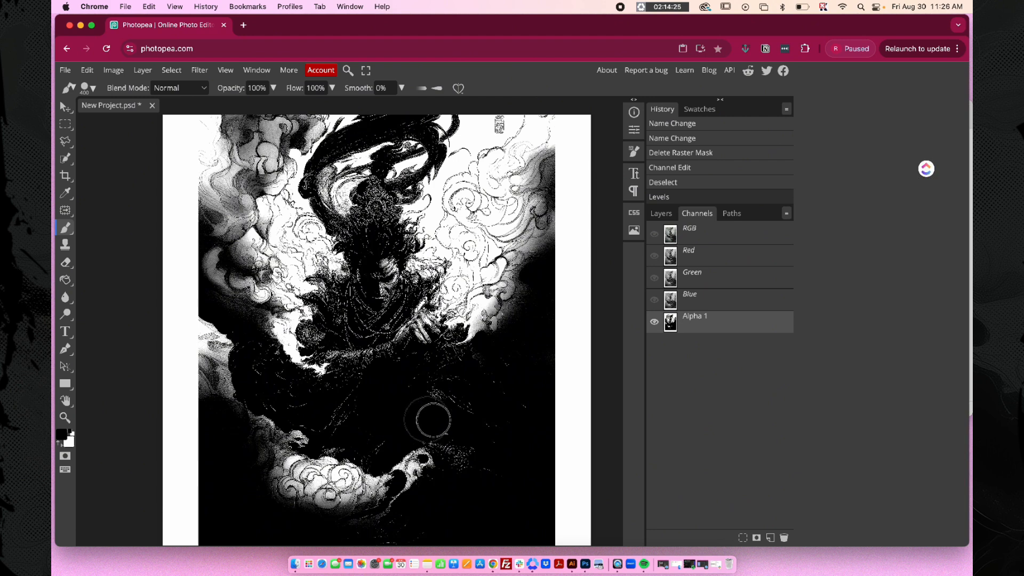
pyautogui.moveTo(410, 375)
pyautogui.mouseDown()
pyautogui.moveTo(398, 291)
pyautogui.moveTo(429, 353)
pyautogui.moveTo(364, 383)
pyautogui.moveTo(283, 391)
pyautogui.moveTo(369, 413)
pyautogui.mouseUp()
pyautogui.press('[')
pyautogui.press('[')
pyautogui.press('[')
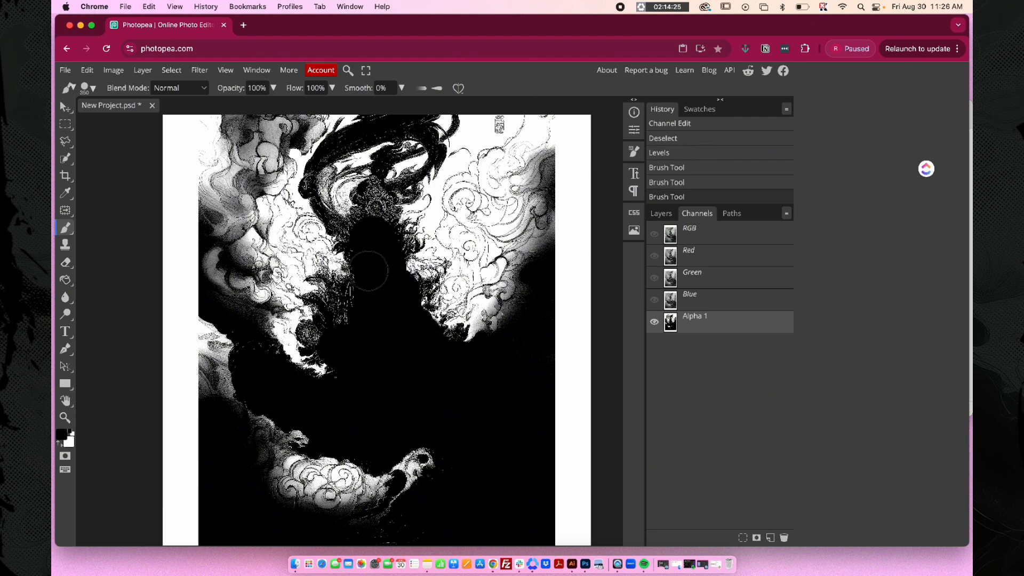
pyautogui.moveTo(370, 271); pyautogui.dragTo(426, 292)
pyautogui.moveTo(371, 191)
pyautogui.mouseDown()
pyautogui.moveTo(396, 210)
pyautogui.moveTo(368, 216)
pyautogui.moveTo(366, 192)
pyautogui.mouseUp()
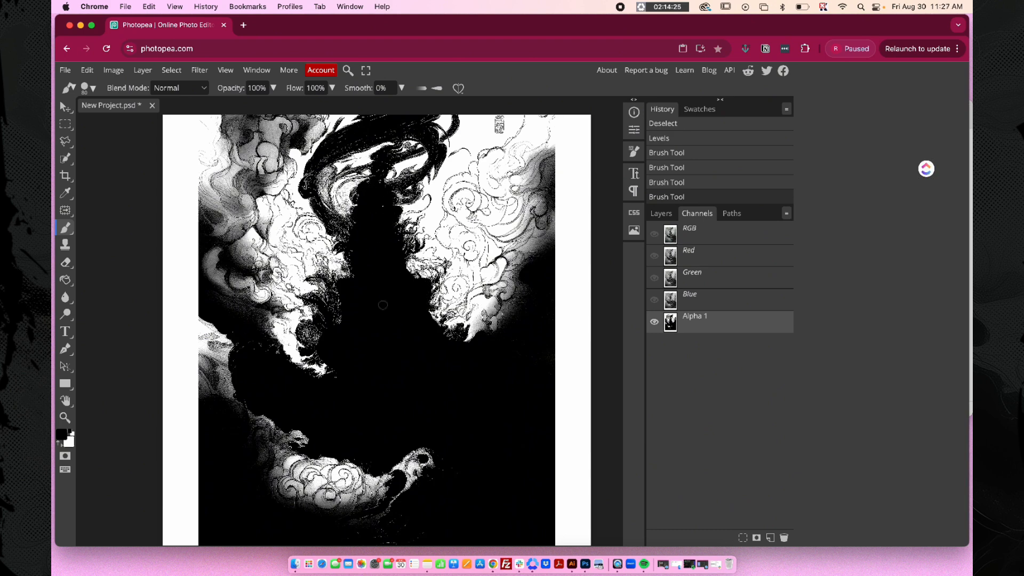
pyautogui.moveTo(341, 322); pyautogui.dragTo(339, 316)
pyautogui.moveTo(363, 226)
pyautogui.mouseDown()
pyautogui.moveTo(391, 235)
pyautogui.moveTo(397, 257)
pyautogui.moveTo(396, 270)
pyautogui.moveTo(358, 273)
pyautogui.mouseUp()
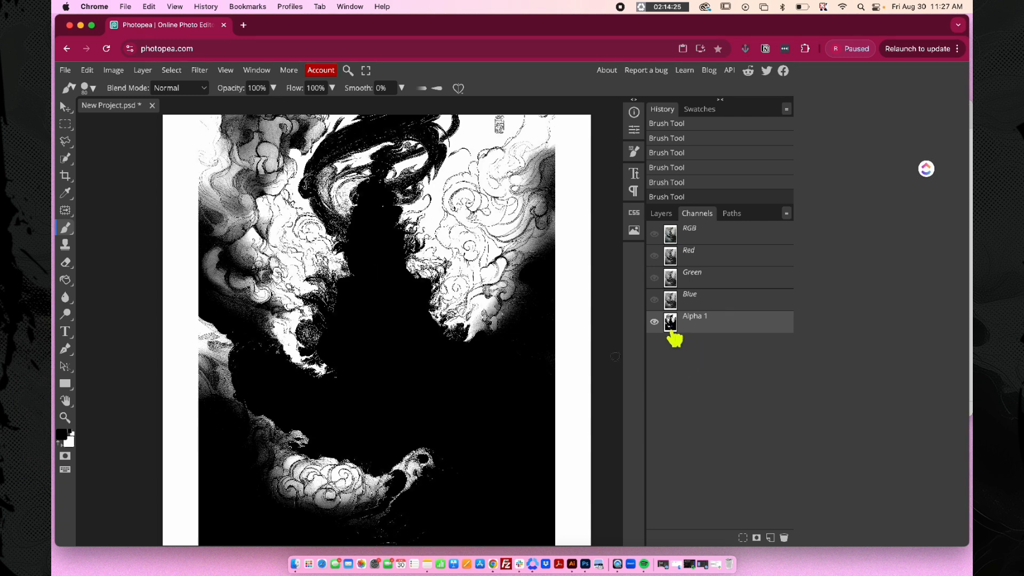
# Step: Load the Alpha 1 channel as a selection and add it as a raster mask on the 0_0 copy 5 layer
pyautogui.keyDown('super'); pyautogui.click(670, 323); pyautogui.keyUp('super')
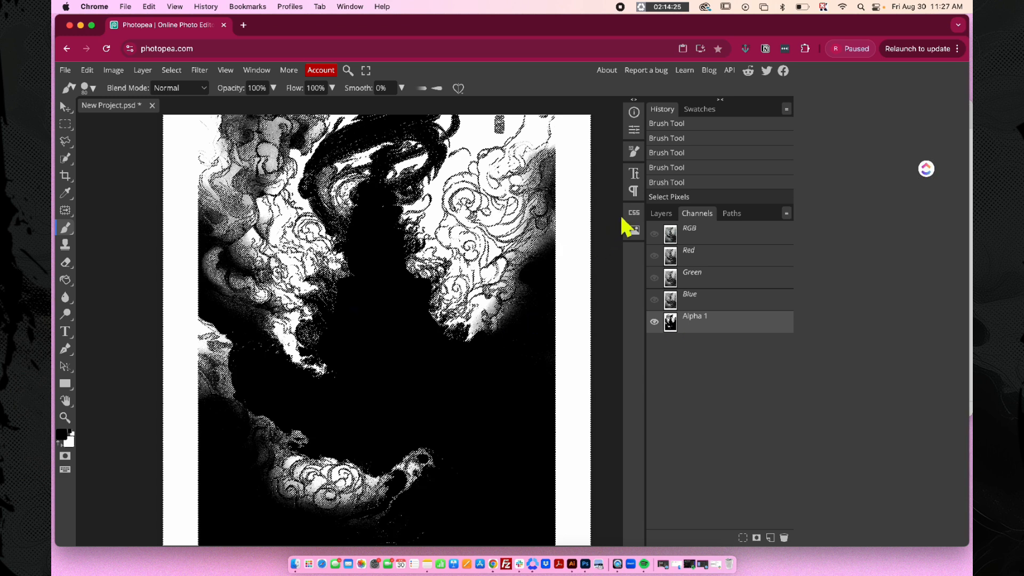
pyautogui.click(661, 214)
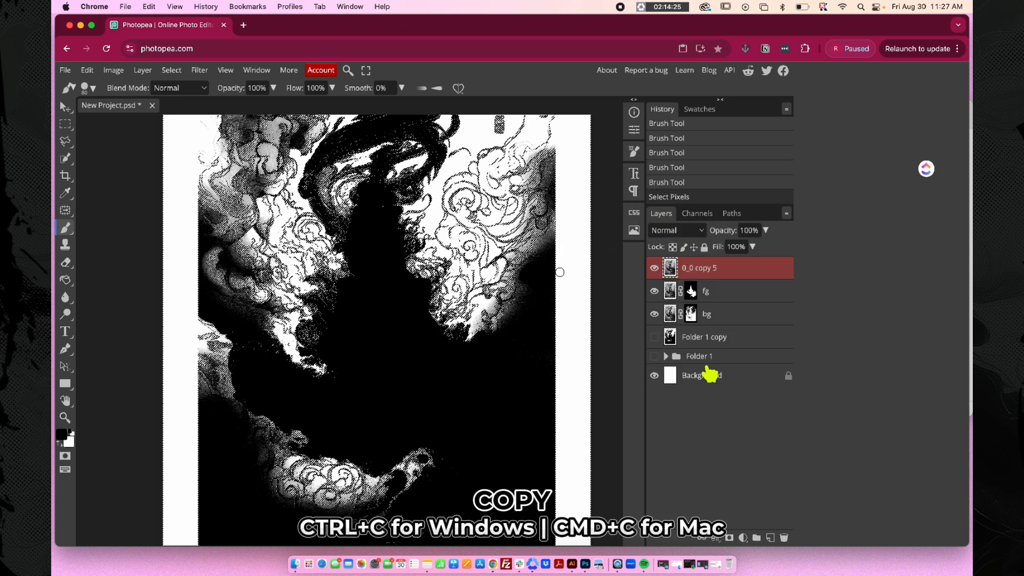
pyautogui.click(729, 538)
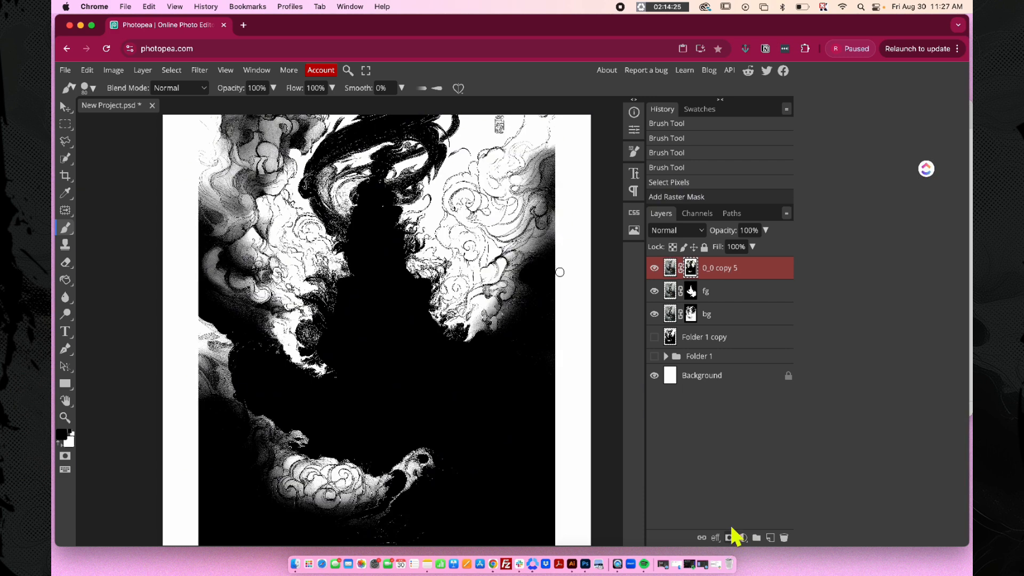
pyautogui.press('super+v')
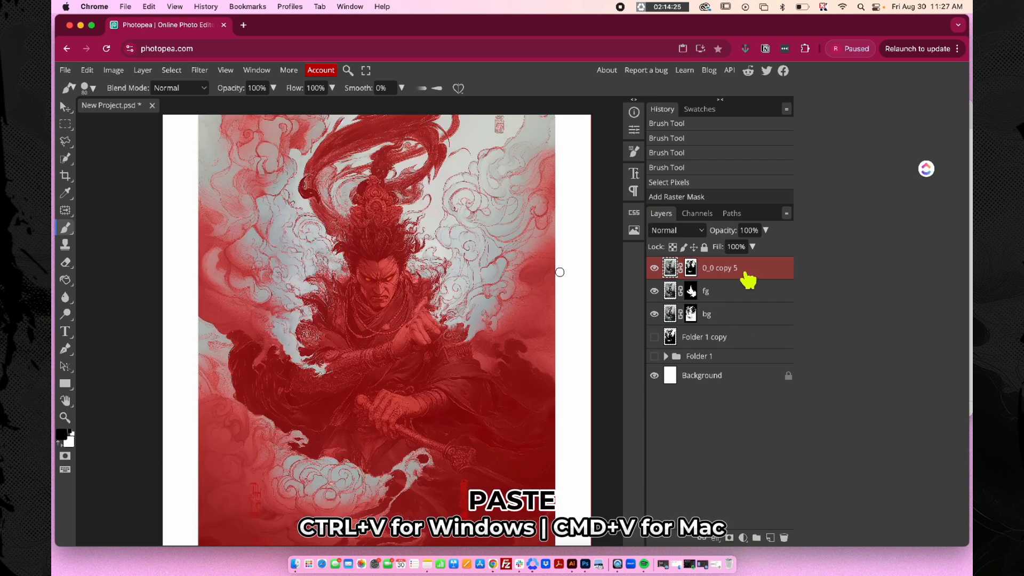
# Step: Hide the Alpha 1 channel to remove its red overlay and return to the layer list
pyautogui.click(697, 213)
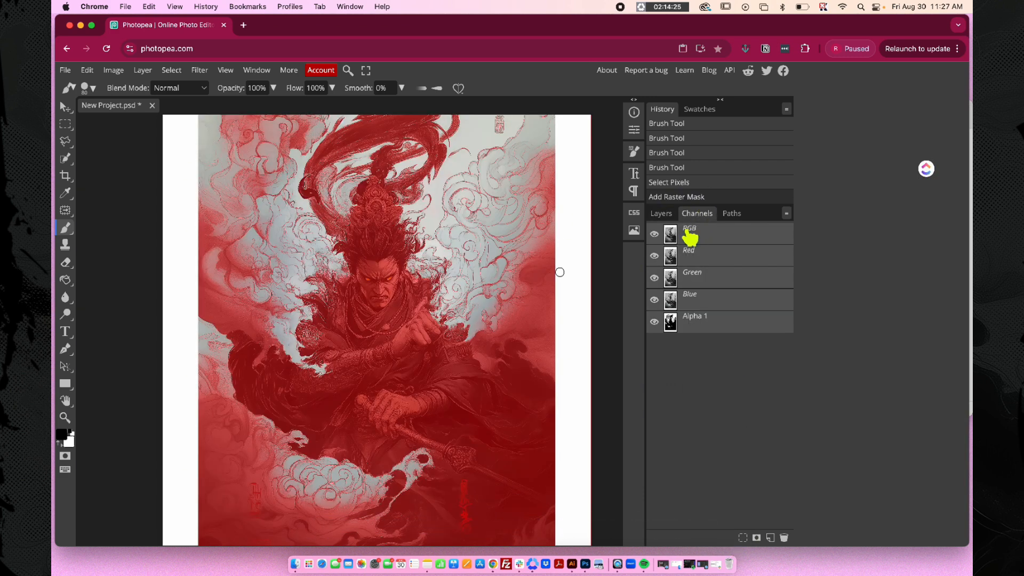
pyautogui.click(653, 321)
pyautogui.click(661, 213)
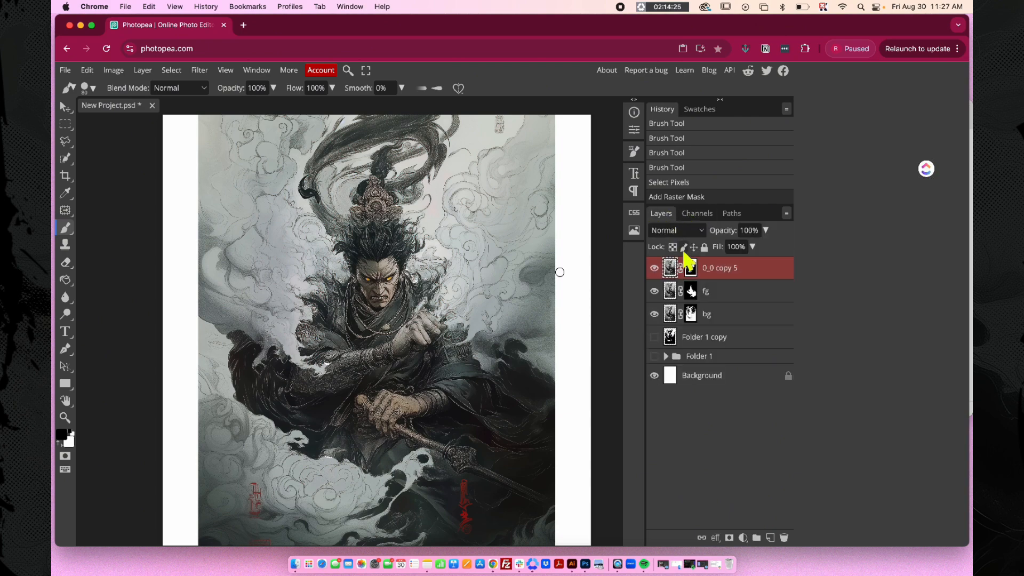
# Step: Invert the 0_0 copy 5 layer's mask, leaving the fg layer hidden and the bg layer visible
pyautogui.click(690, 271)
pyautogui.click(656, 314)
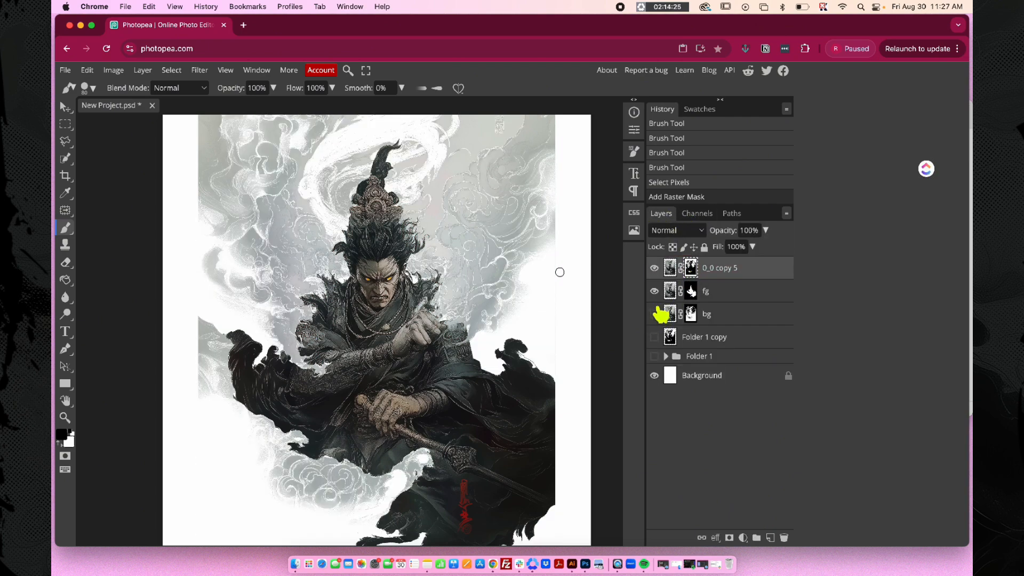
pyautogui.click(654, 291)
pyautogui.keyDown('alt'); pyautogui.click(692, 269); pyautogui.keyUp('alt')
pyautogui.press('super+i')
pyautogui.press('super+i')
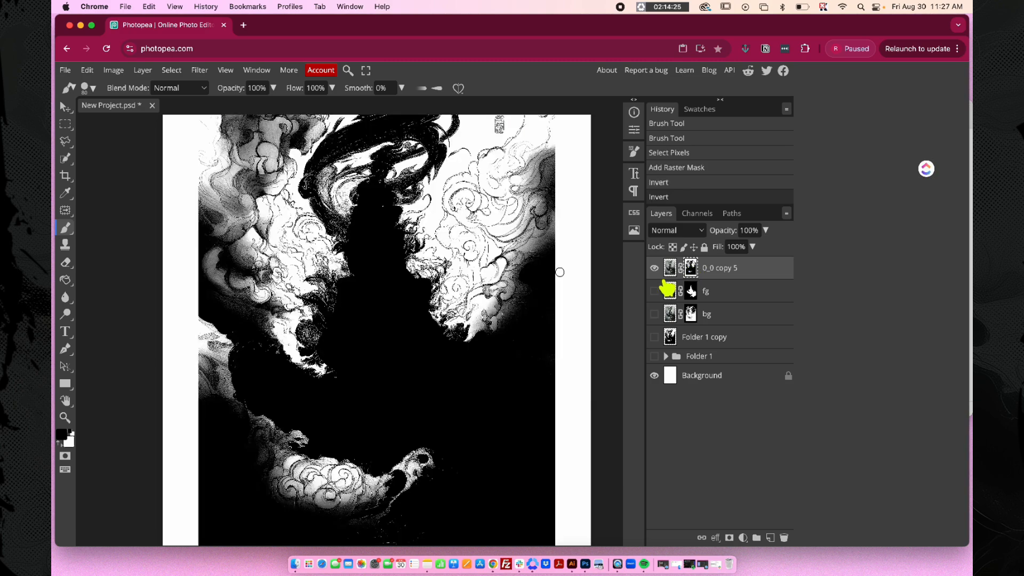
pyautogui.press('super+i')
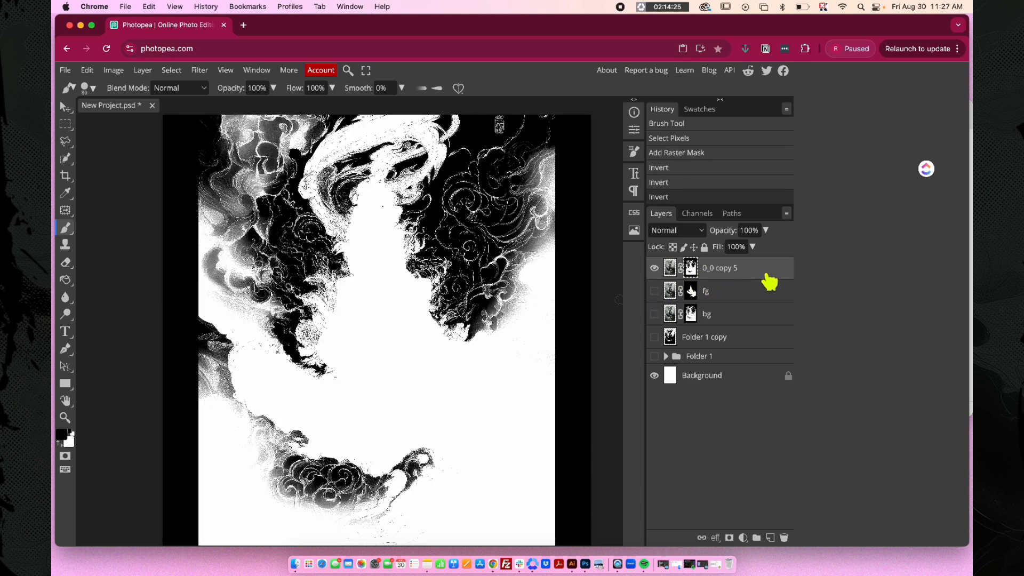
pyautogui.click(764, 274)
pyautogui.click(654, 314)
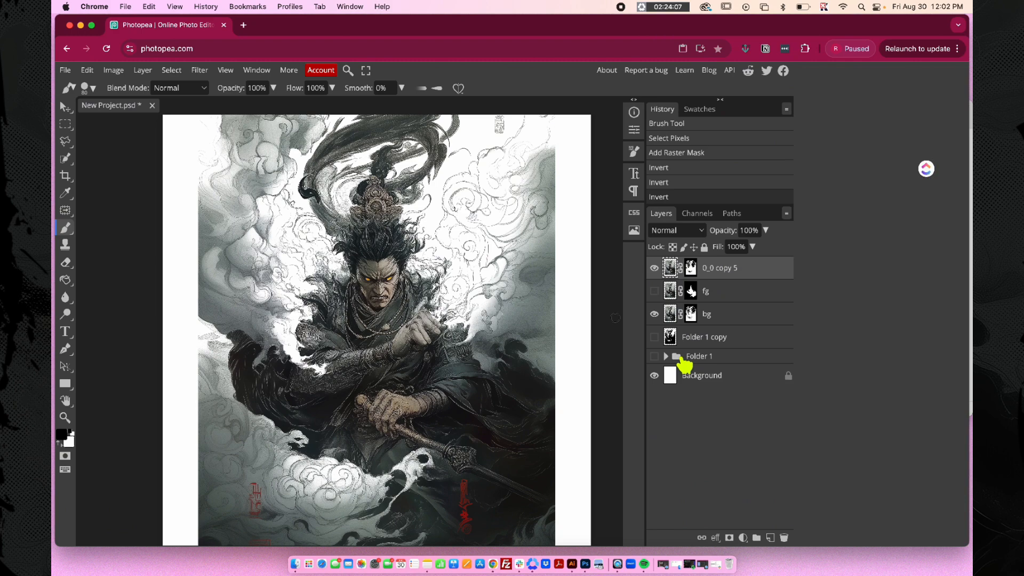
# Step: Add a golden color fill layer with #cc9e2e and move it below the Folder 1 copy layer
pyautogui.click(743, 538)
pyautogui.click(739, 186)
pyautogui.click(247, 201)
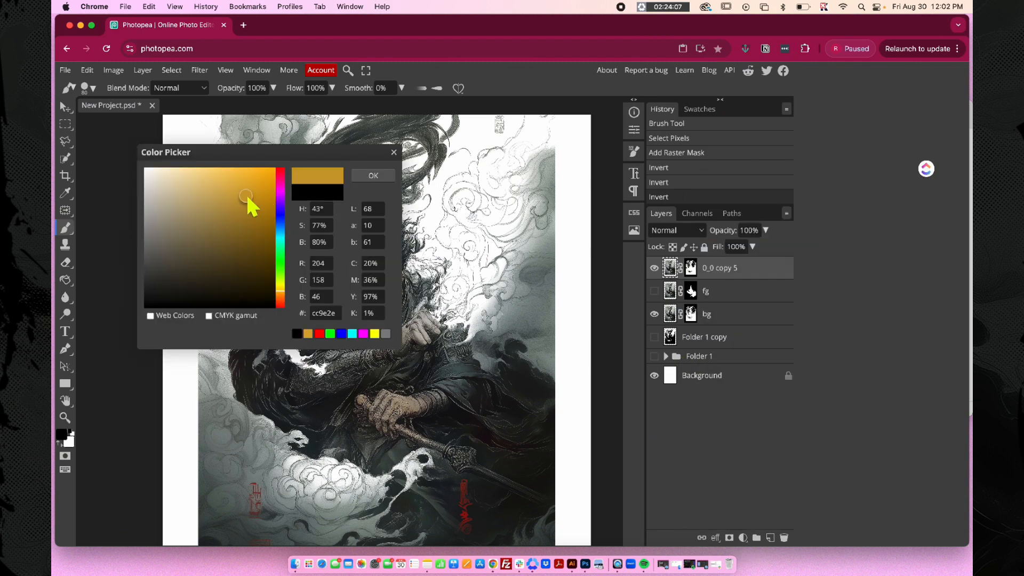
pyautogui.click(368, 178)
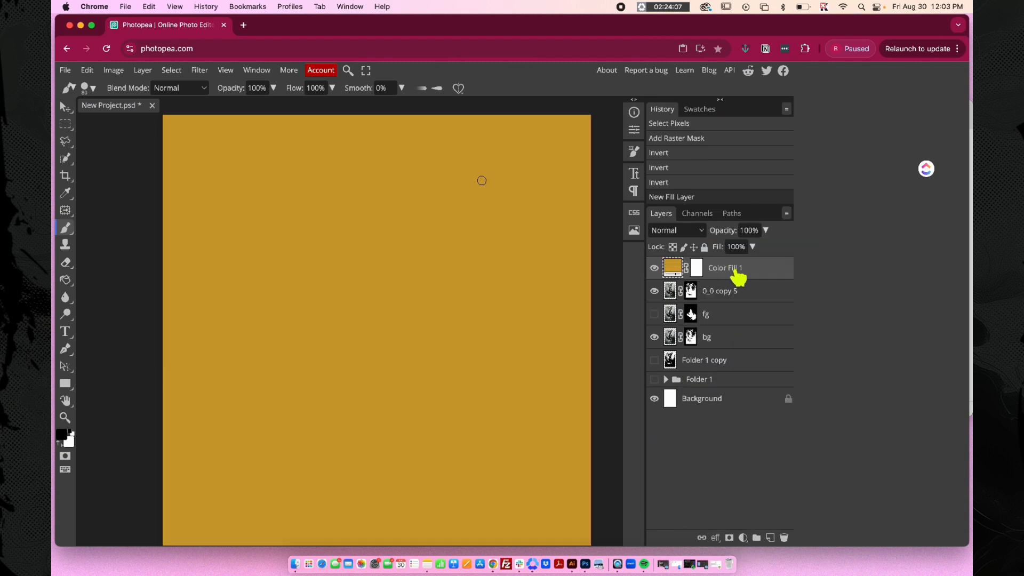
pyautogui.moveTo(739, 276); pyautogui.dragTo(737, 380)
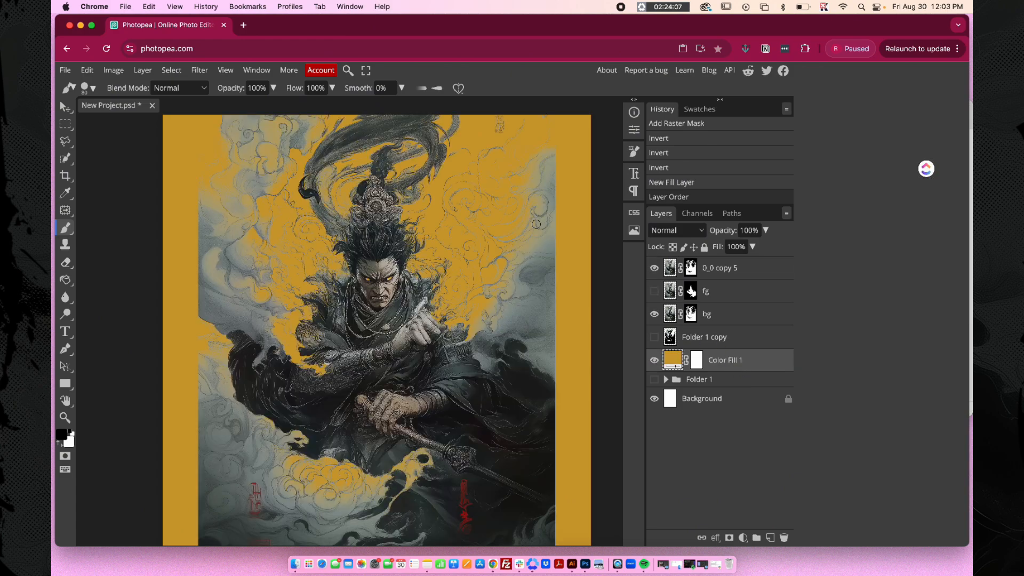
pyautogui.scroll(3, 536, 224)
pyautogui.scroll(-5, 536, 224)
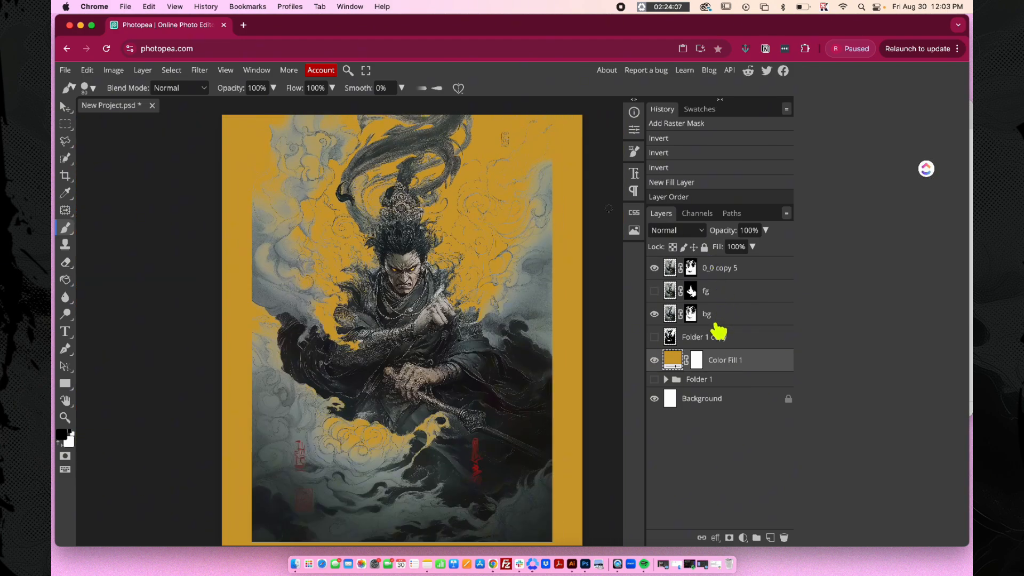
# Step: Duplicate the bg layer and set the copy's blend mode to Multiply
pyautogui.click(734, 321)
pyautogui.press('super+j')
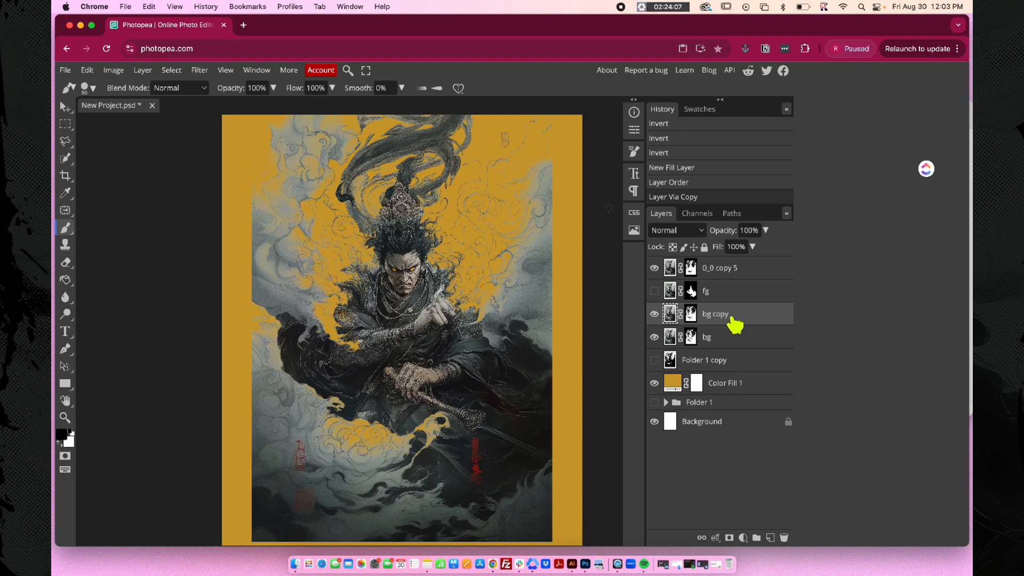
pyautogui.click(676, 230)
pyautogui.click(678, 278)
pyautogui.scroll(3, 491, 295)
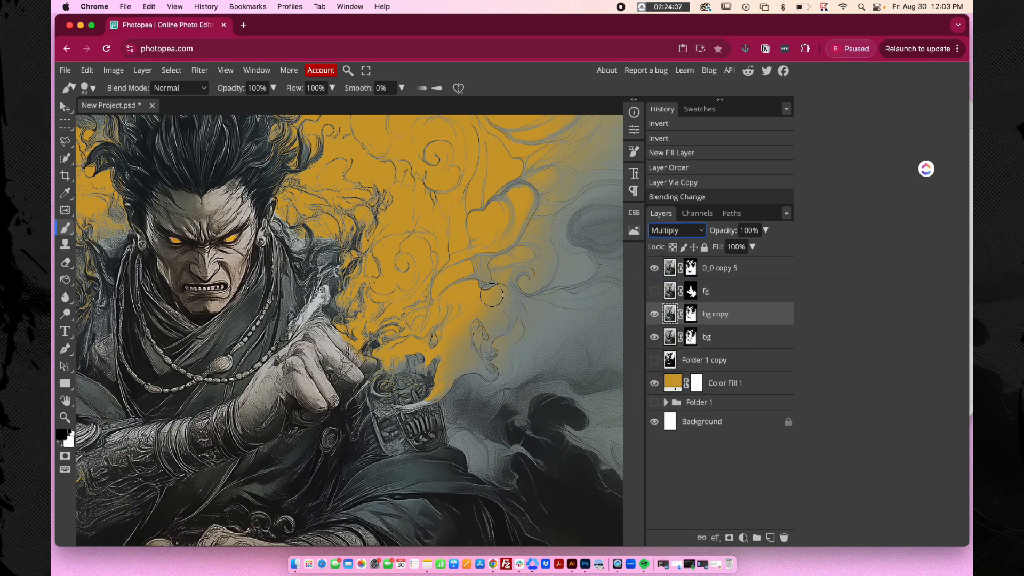
pyautogui.scroll(-3, 523, 302)
# Step: Duplicate the Multiply background layer eight more times, up to bg copy 9, to build up the darker smoke
pyautogui.press('super+j')
pyautogui.press('super+j')
pyautogui.press('j')
pyautogui.press('super+j')
pyautogui.scroll(-2, 612, 296)
pyautogui.scroll(3, 609, 282)
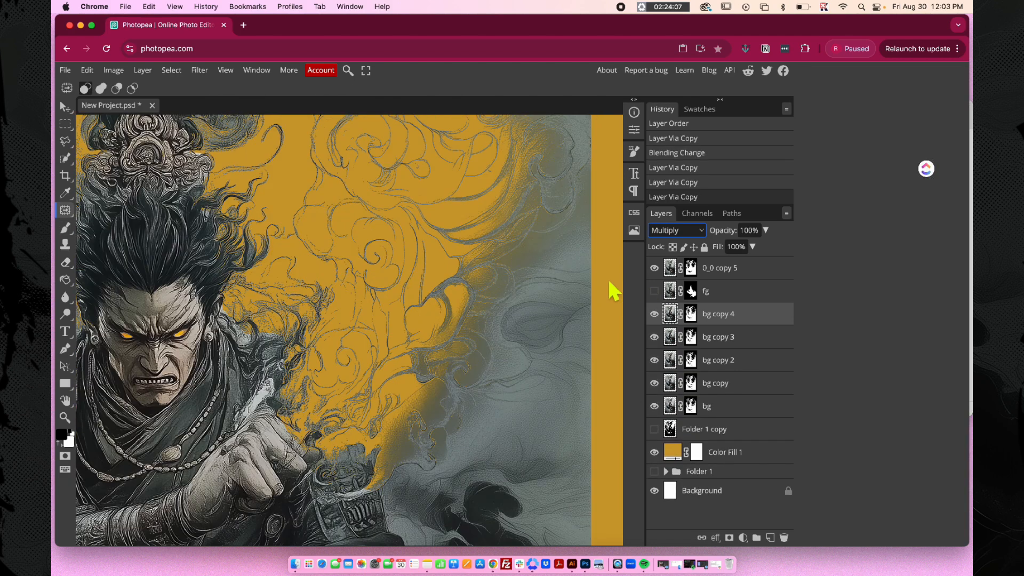
pyautogui.scroll(-3, 608, 279)
pyautogui.scroll(1, 608, 279)
pyautogui.press('super+j')
pyautogui.press('super+j')
pyautogui.press('super+j')
pyautogui.press('super+j')
pyautogui.press('super+j')
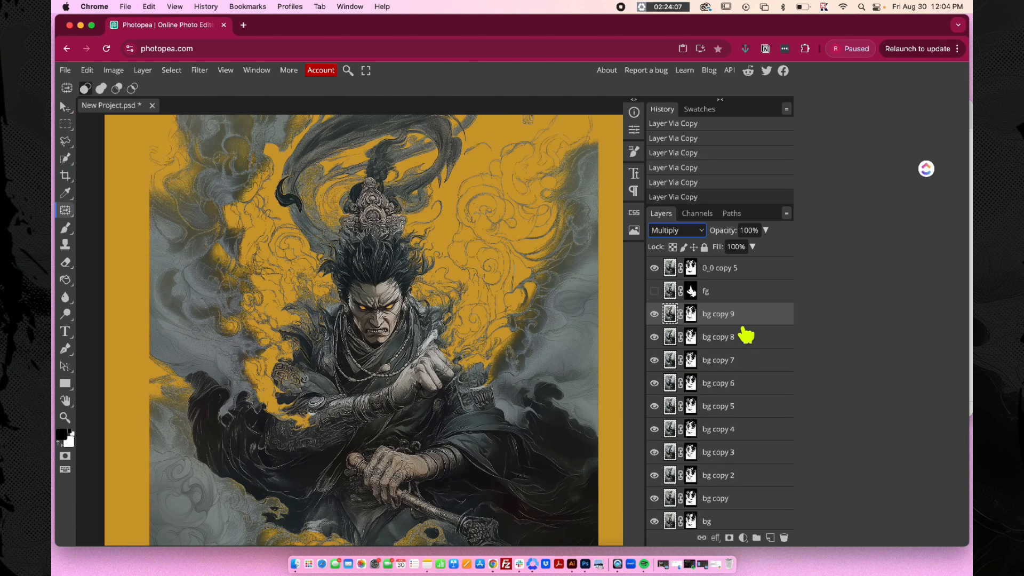
# Step: Merge the layers bg copy 9 through bg copy 2 into a single layer
pyautogui.scroll(-3, 749, 361)
pyautogui.scroll(1, 739, 389)
pyautogui.keyDown('shift'); pyautogui.click(723, 414); pyautogui.keyUp('shift')
pyautogui.rightClick(719, 318)
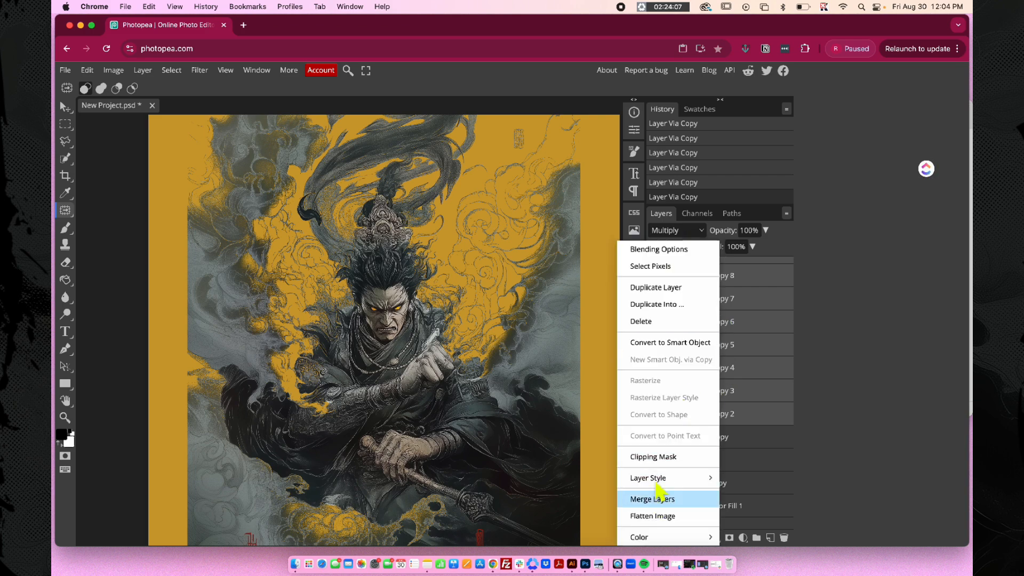
pyautogui.click(659, 499)
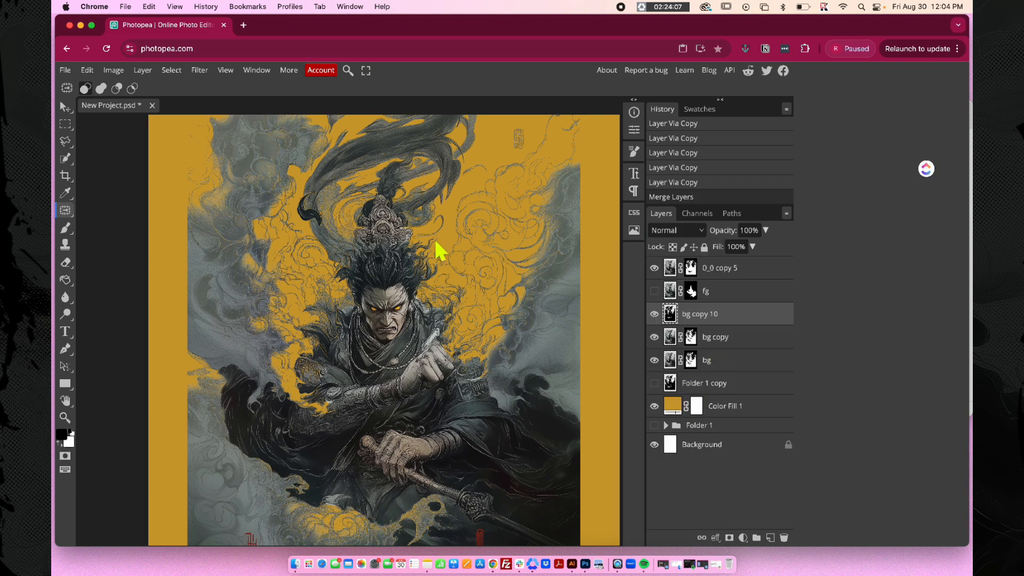
# Step: Hide the bg copy layer and compare the artwork with the merged background and fg layers shown and hidden
pyautogui.scroll(5, 436, 242)
pyautogui.scroll(-5, 436, 242)
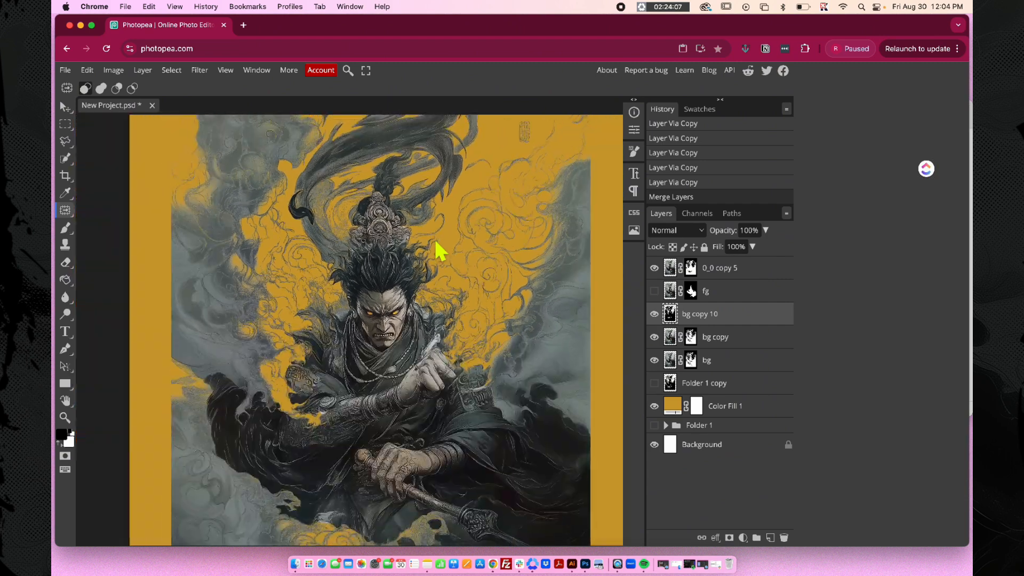
pyautogui.scroll(-2, 436, 244)
pyautogui.click(653, 315)
pyautogui.click(654, 315)
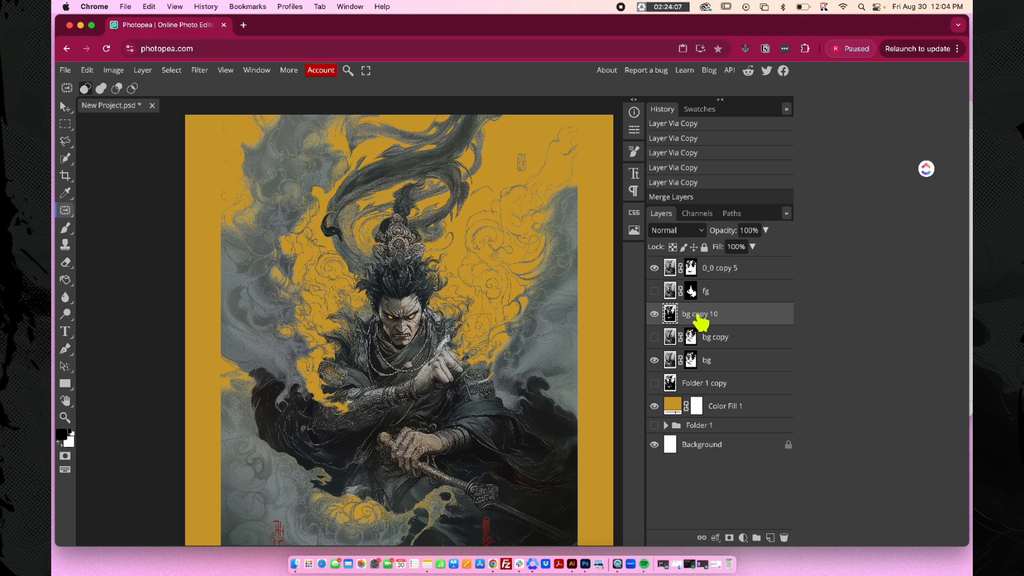
pyautogui.click(654, 291)
pyautogui.click(654, 291)
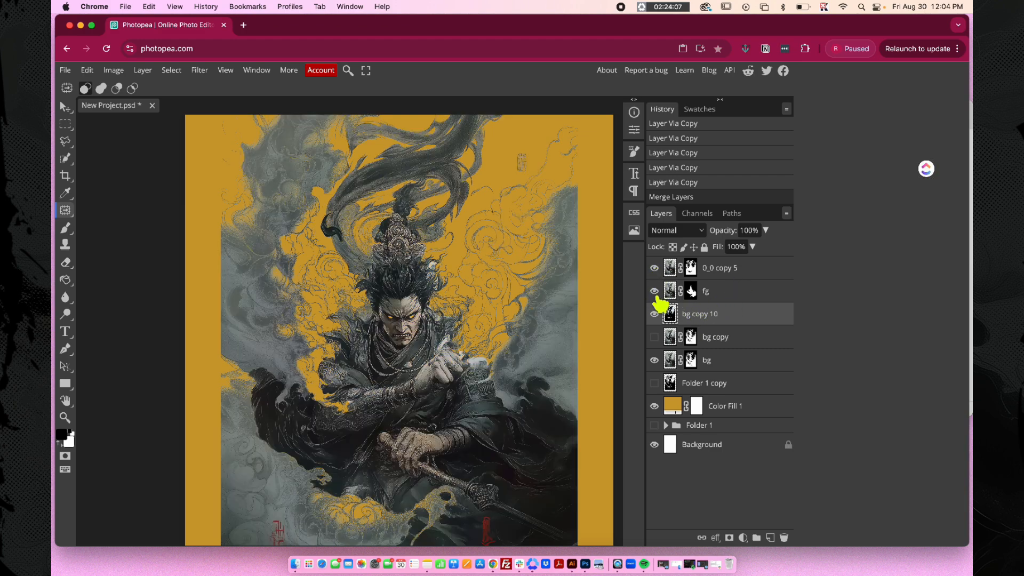
pyautogui.click(655, 292)
pyautogui.click(655, 293)
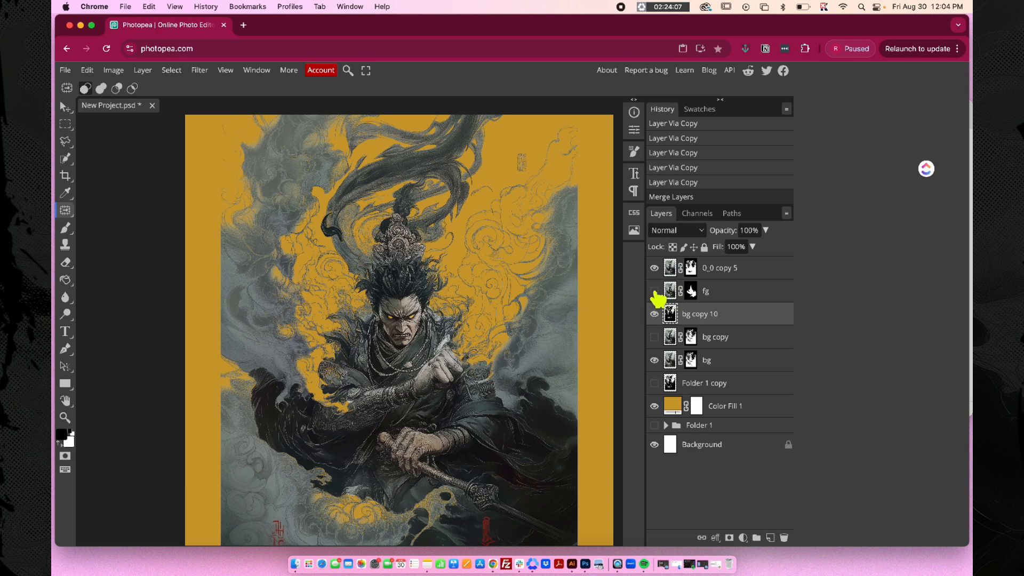
# Step: Duplicate the layers 0_0 copy 5 through bg and merge the duplicates into a single layer
pyautogui.click(724, 271)
pyautogui.click(727, 359)
pyautogui.keyDown('shift'); pyautogui.click(725, 271); pyautogui.keyUp('shift')
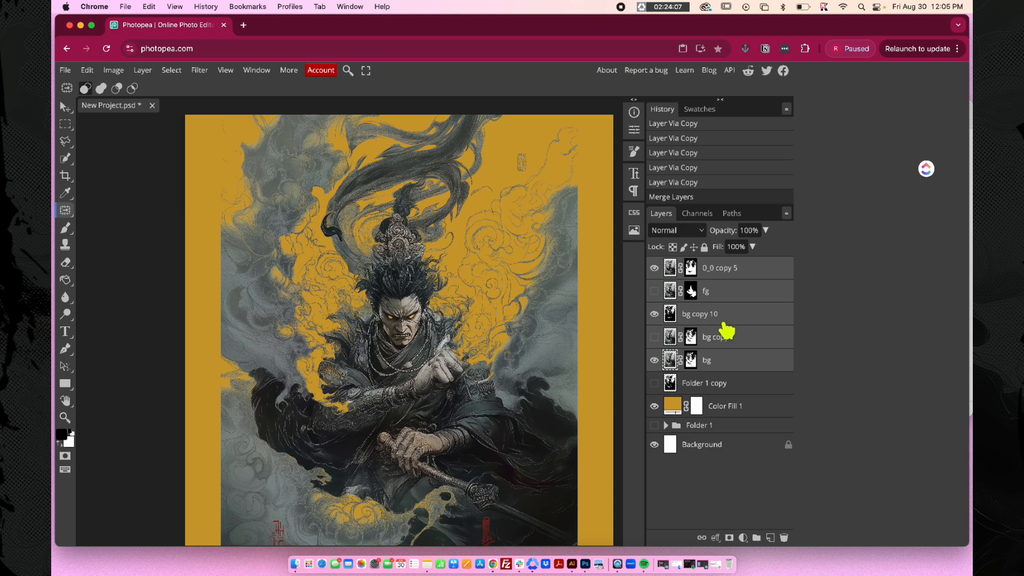
pyautogui.press('super+j')
pyautogui.rightClick(703, 301)
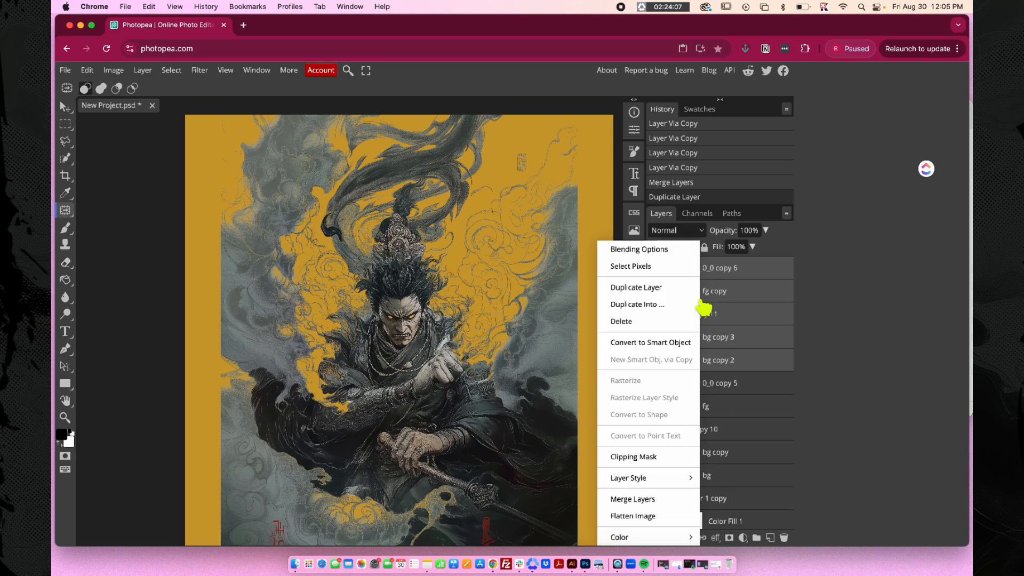
pyautogui.click(633, 500)
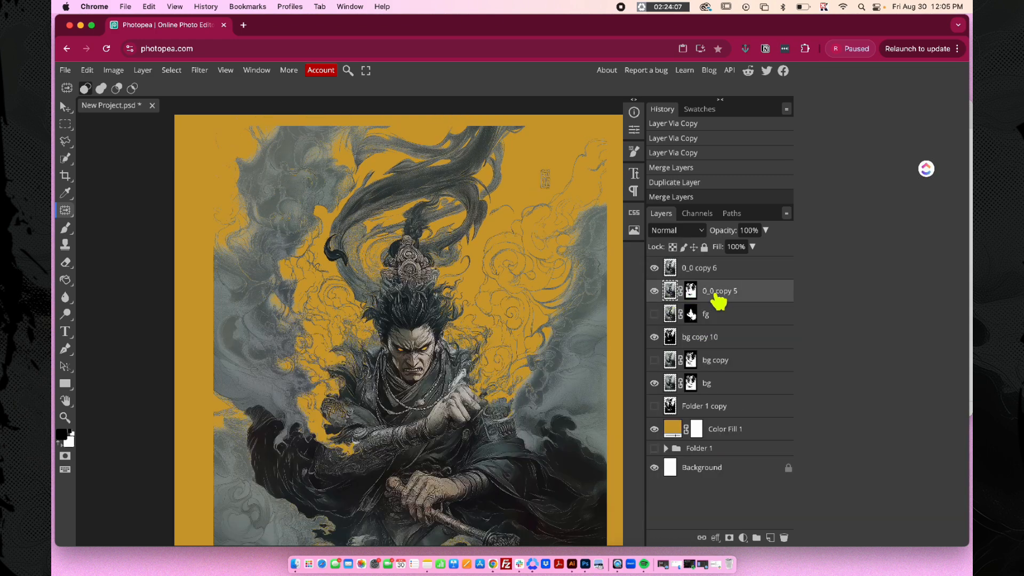
# Step: Duplicate the 0_0 copy 5 layer and delete the raster mask from the copy
pyautogui.press('super+j')
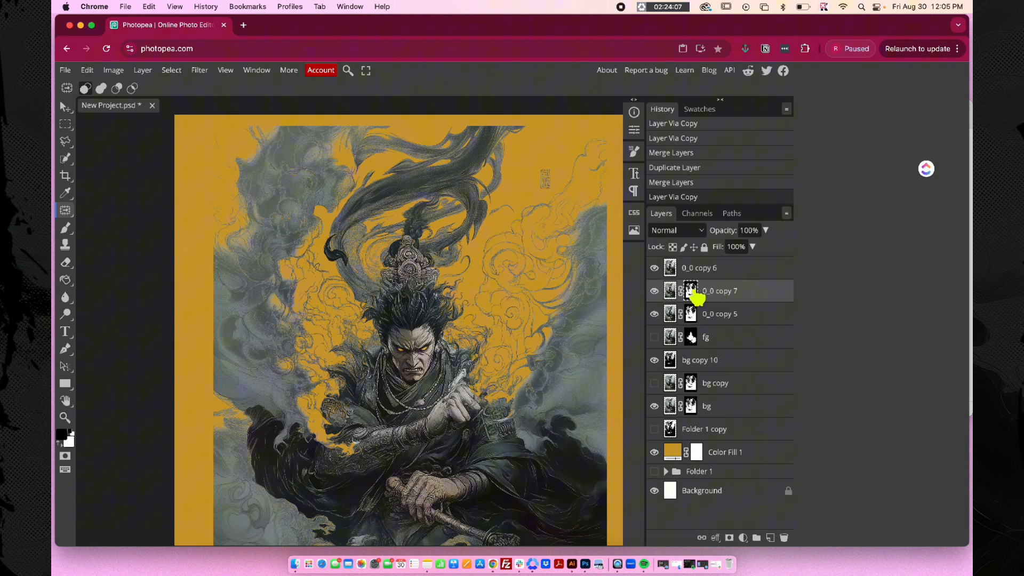
pyautogui.rightClick(691, 293)
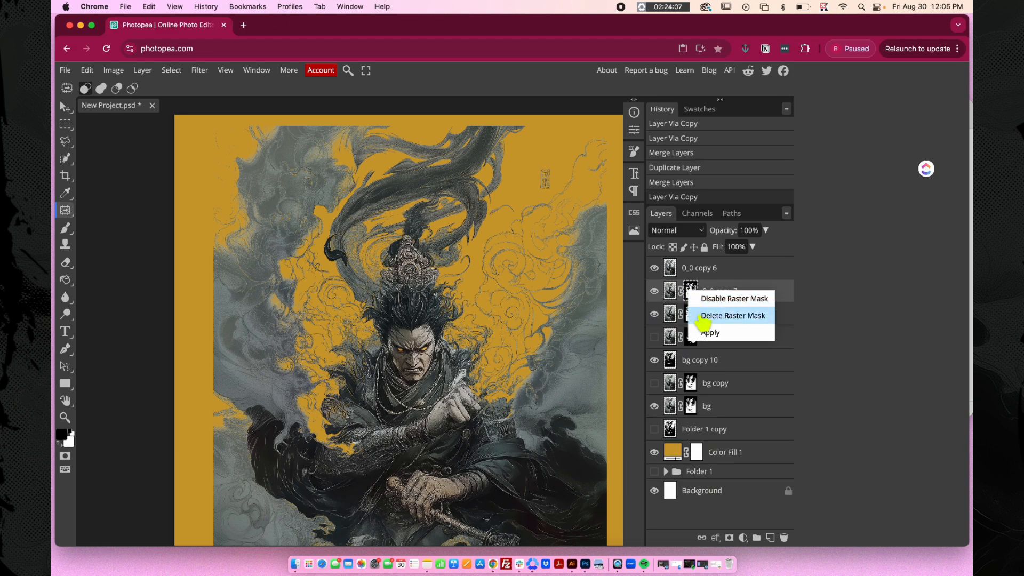
pyautogui.click(699, 314)
# Step: Try to darken the artwork with a Multiply duplicate of 0_0 copy 6 and adjust the duplicate's opacity
pyautogui.click(693, 273)
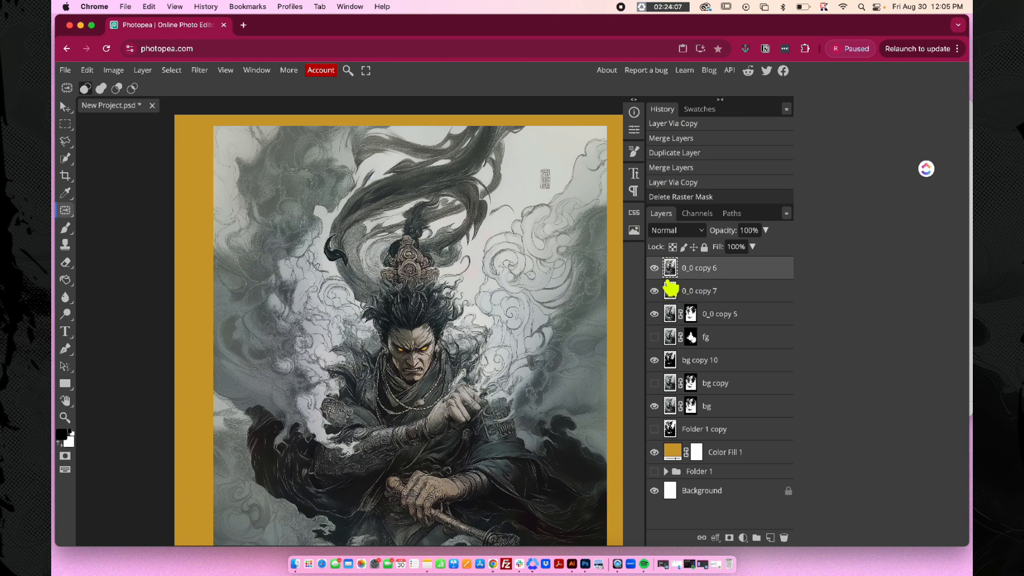
pyautogui.hotkey('ctrl', 'j')
pyautogui.hotkey('alt', 'shift', 'm')
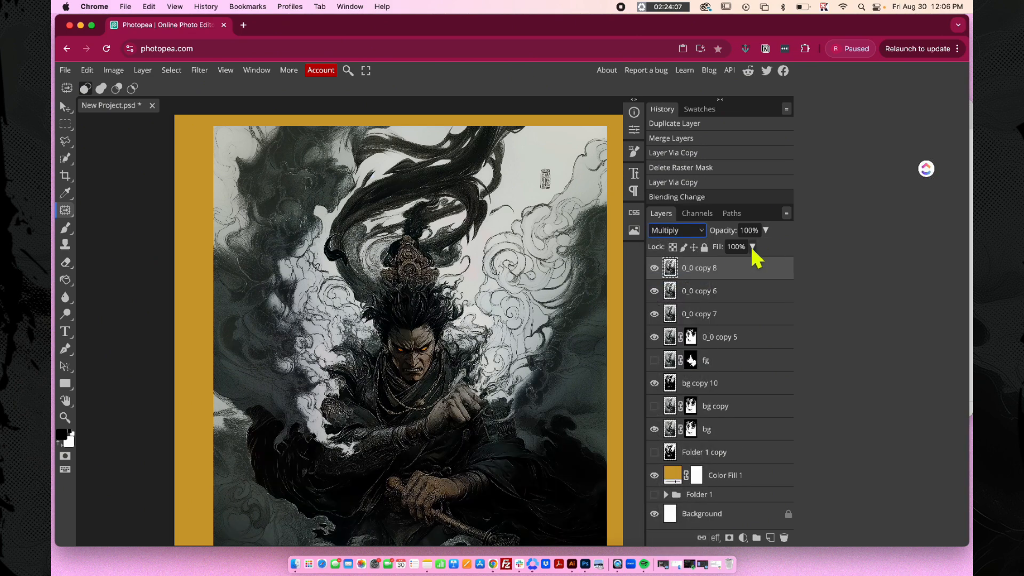
pyautogui.moveTo(765, 230); pyautogui.dragTo(731, 250)
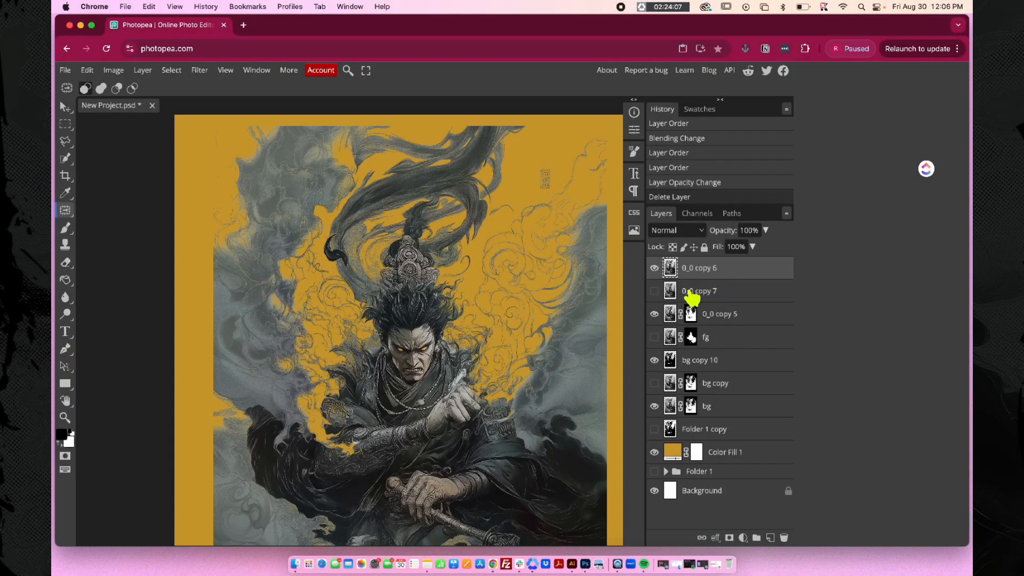
# Step: Show the 0_0 copy 7 layer and merge it with 0_0 copy 6
pyautogui.click(655, 292)
pyautogui.keyDown('shift'); pyautogui.click(713, 293); pyautogui.keyUp('shift')
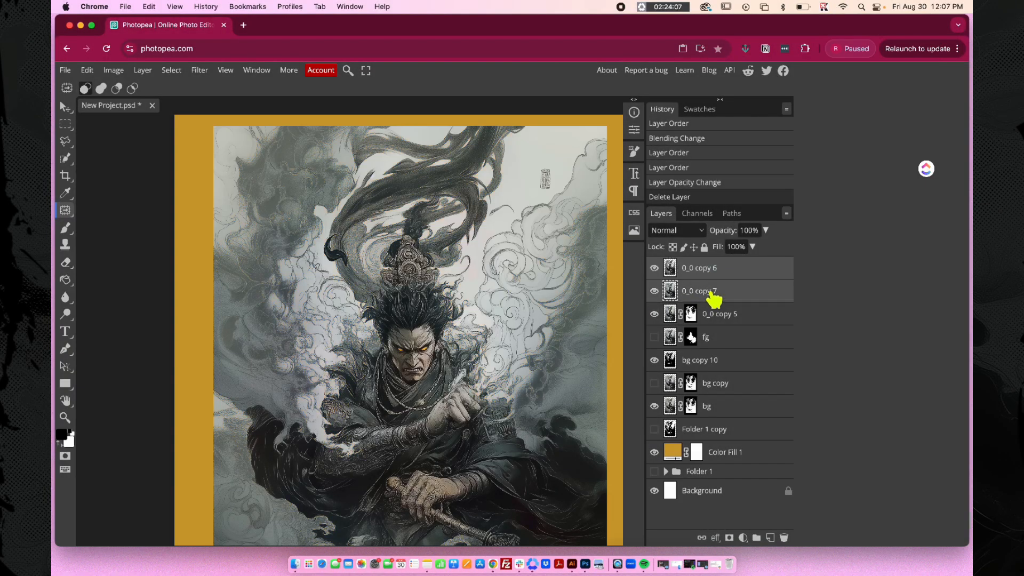
pyautogui.rightClick(713, 293)
pyautogui.click(648, 501)
# Step: Duplicate the merged 0_0 copy 6 layer into a new project
pyautogui.rightClick(677, 267)
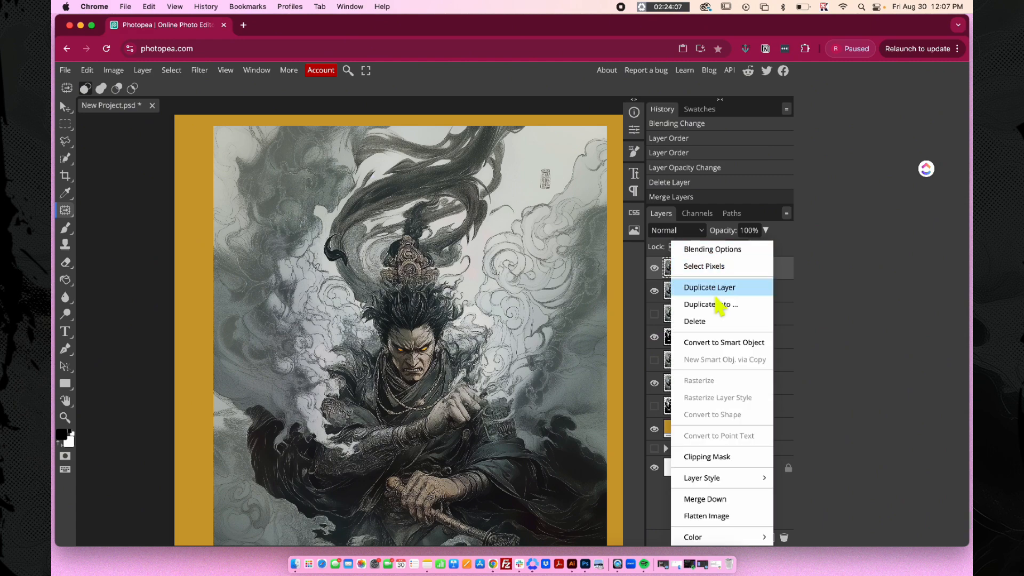
pyautogui.click(709, 304)
pyautogui.click(219, 175)
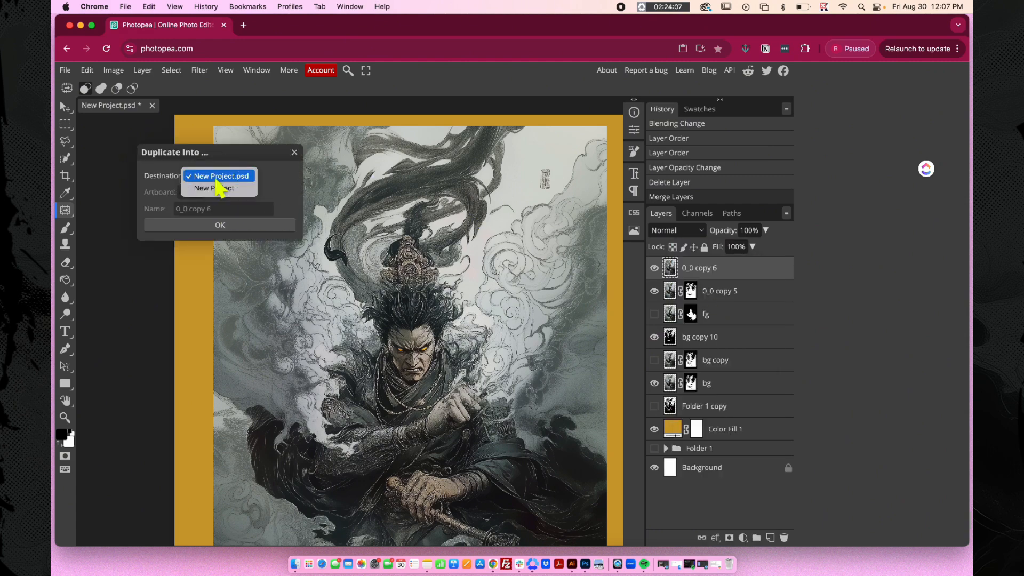
pyautogui.click(218, 193)
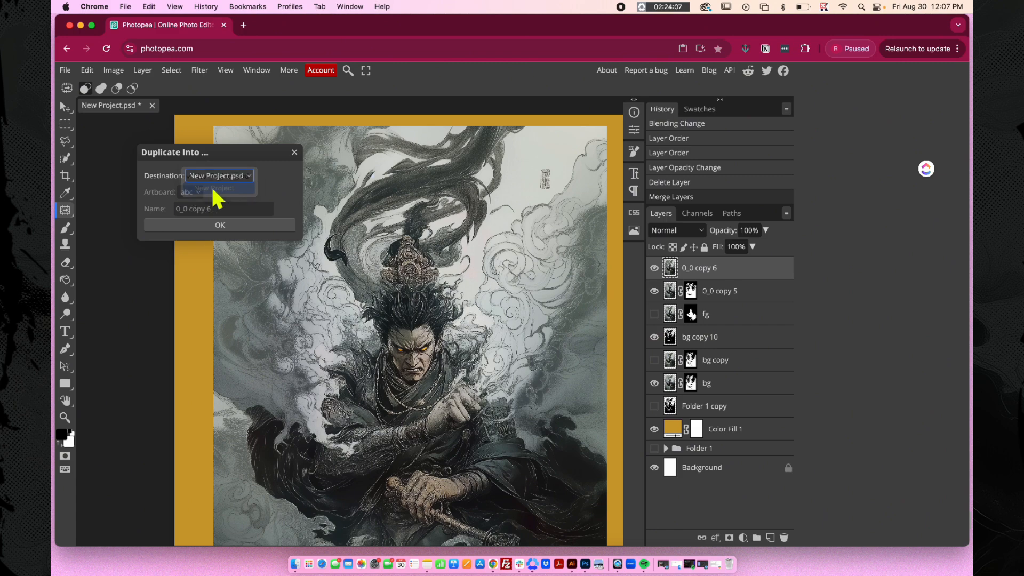
pyautogui.click(222, 226)
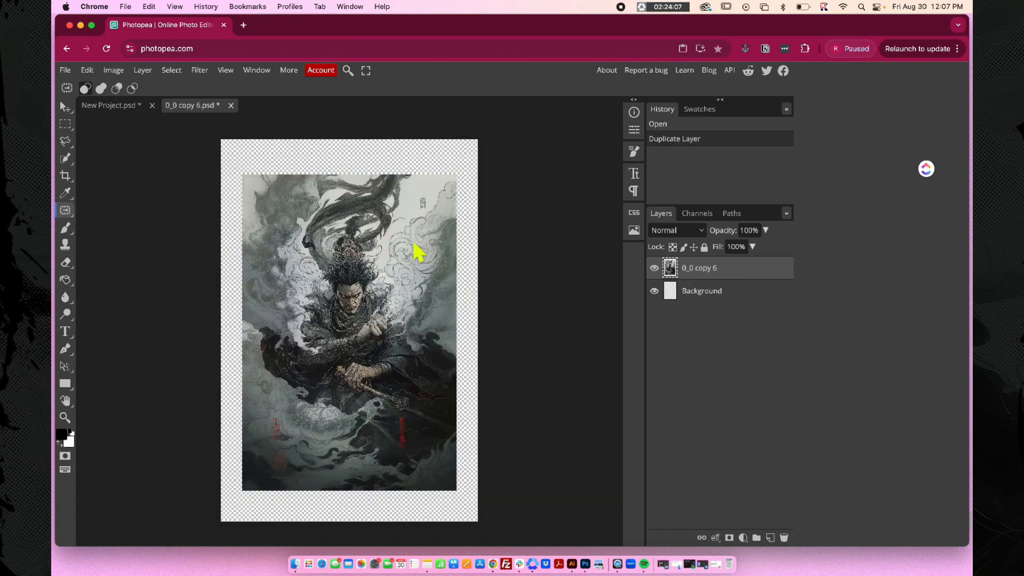
# Step: Desaturate the duplicated artwork and push its contrast with Levels to an almost pure black-and-white image
pyautogui.scroll(1, 418, 252)
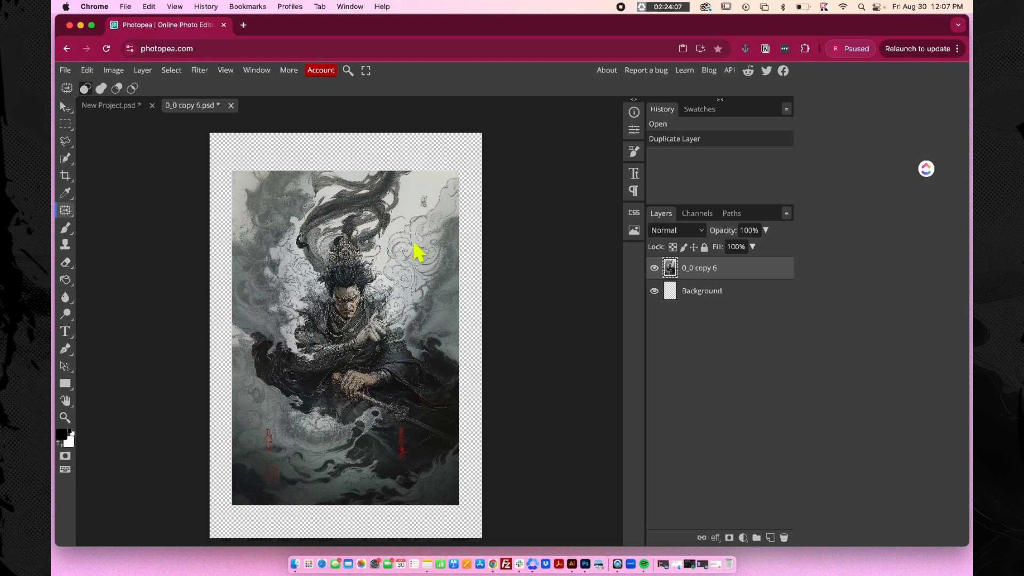
pyautogui.scroll(5, 418, 251)
pyautogui.press('super+shift+u')
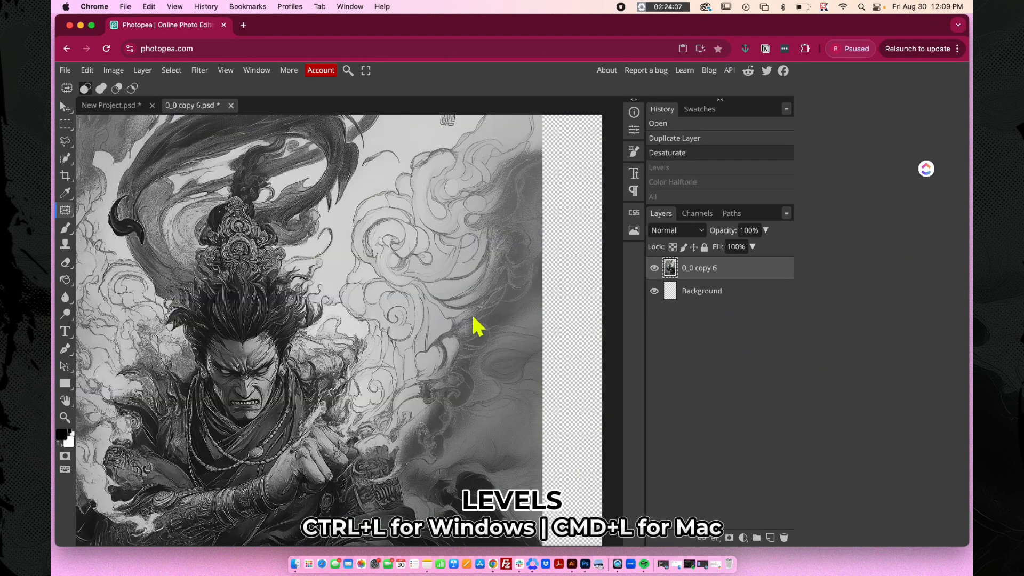
pyautogui.press('super+l')
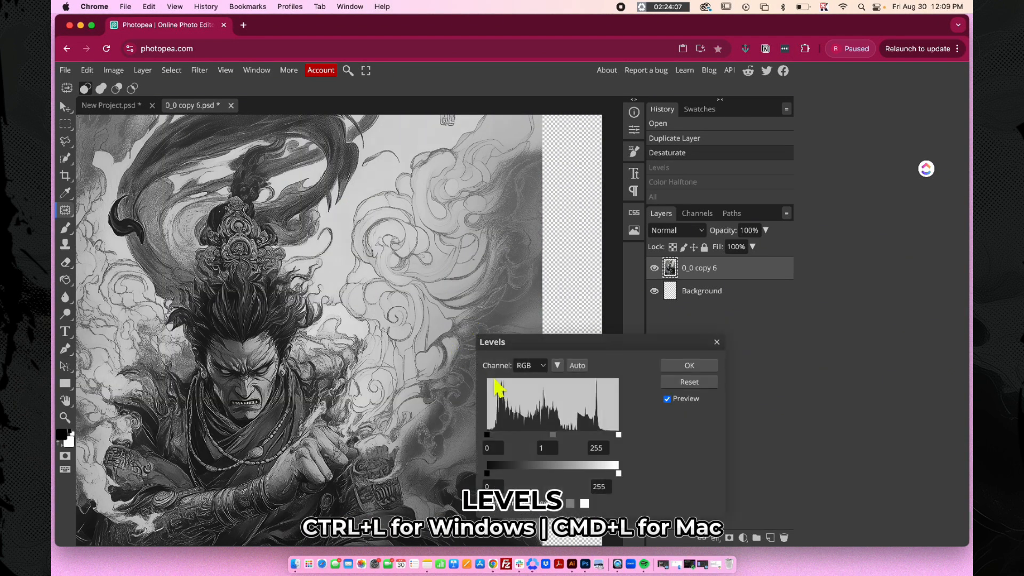
pyautogui.moveTo(487, 435); pyautogui.dragTo(516, 435)
pyautogui.moveTo(618, 436); pyautogui.dragTo(584, 445)
pyautogui.moveTo(516, 435); pyautogui.dragTo(553, 435)
pyautogui.click(690, 366)
pyautogui.press('super+0')
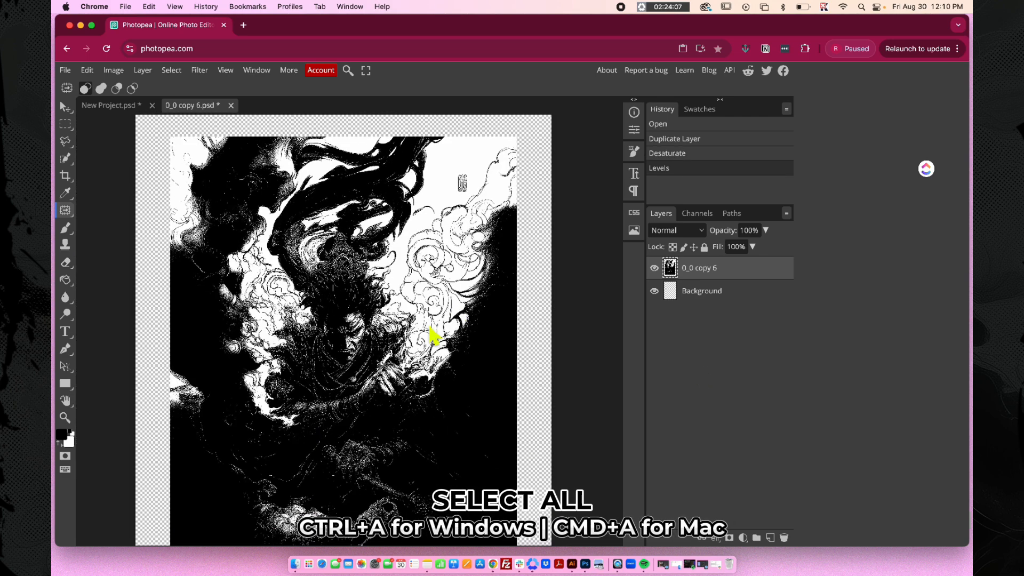
# Step: Apply a Color Halftone filter to the entire selected canvas with a 6 px radius and all three angles at 40°
pyautogui.press('super+a')
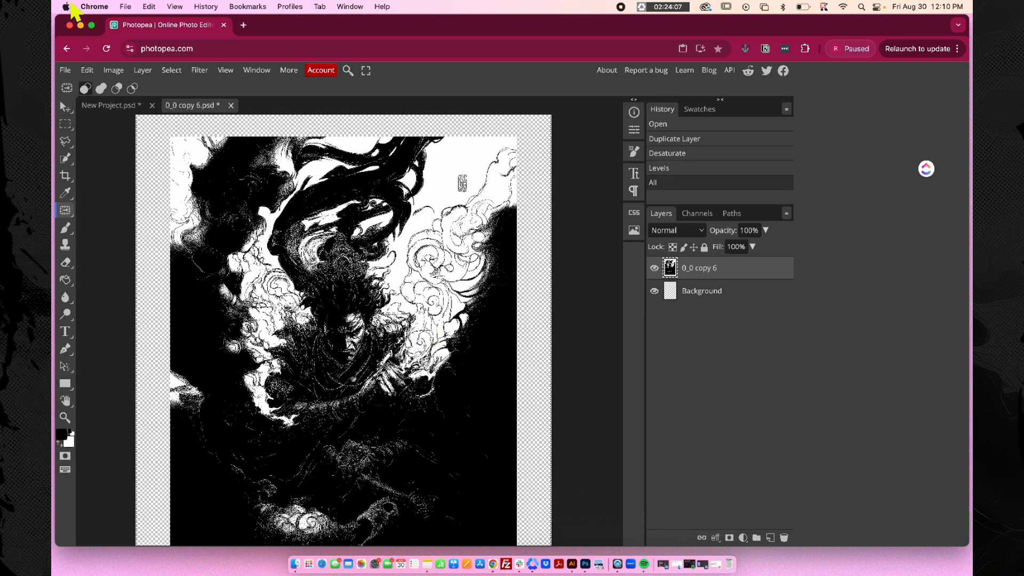
pyautogui.click(200, 70)
pyautogui.moveTo(246, 282)
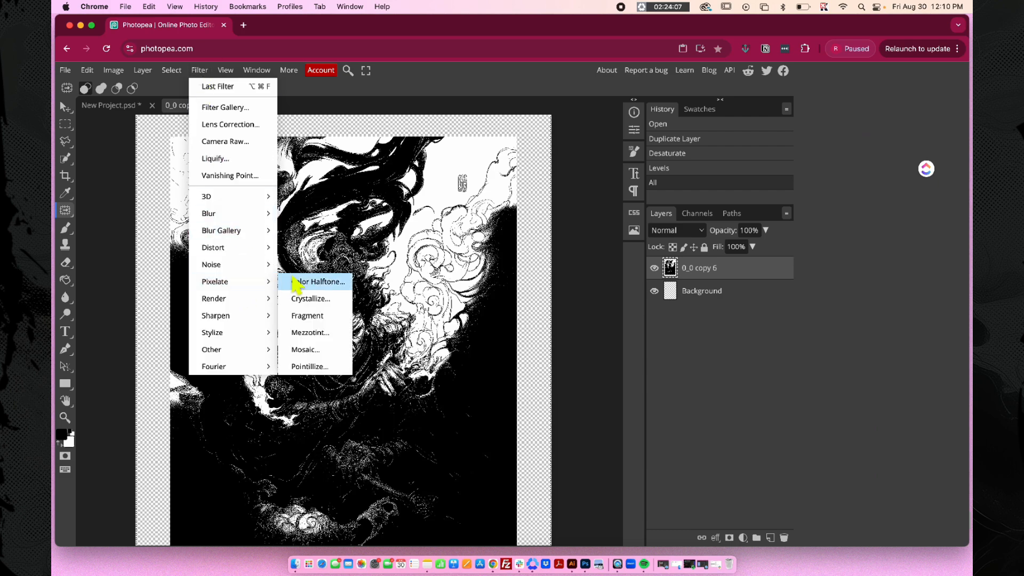
pyautogui.click(299, 285)
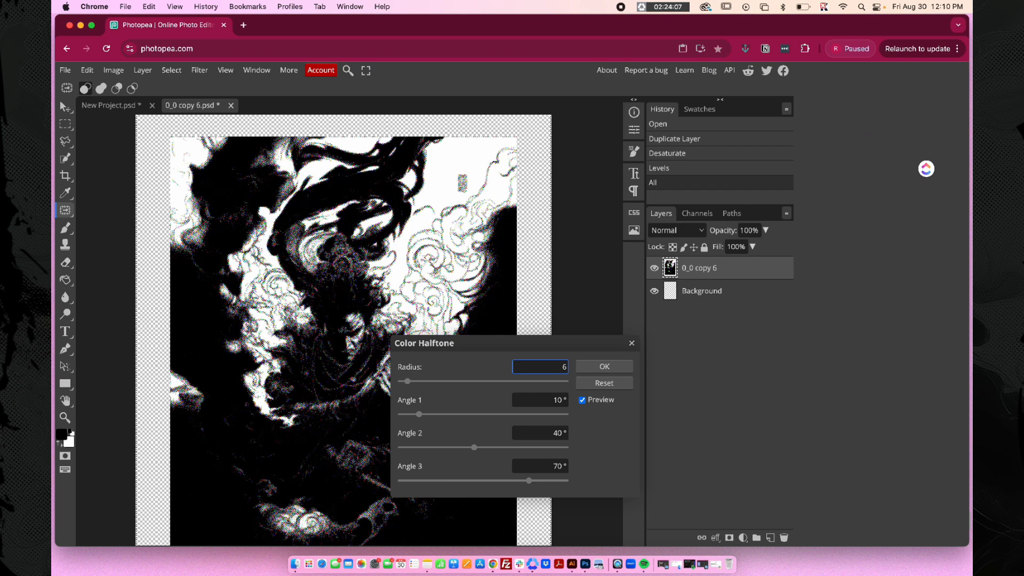
pyautogui.press('Tab')
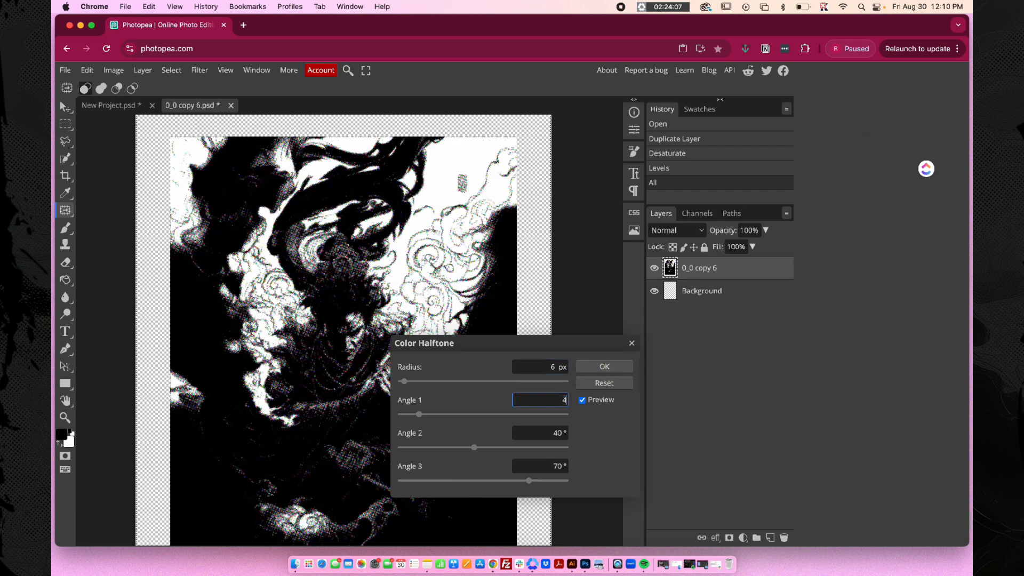
pyautogui.press('Return')
pyautogui.click(549, 468)
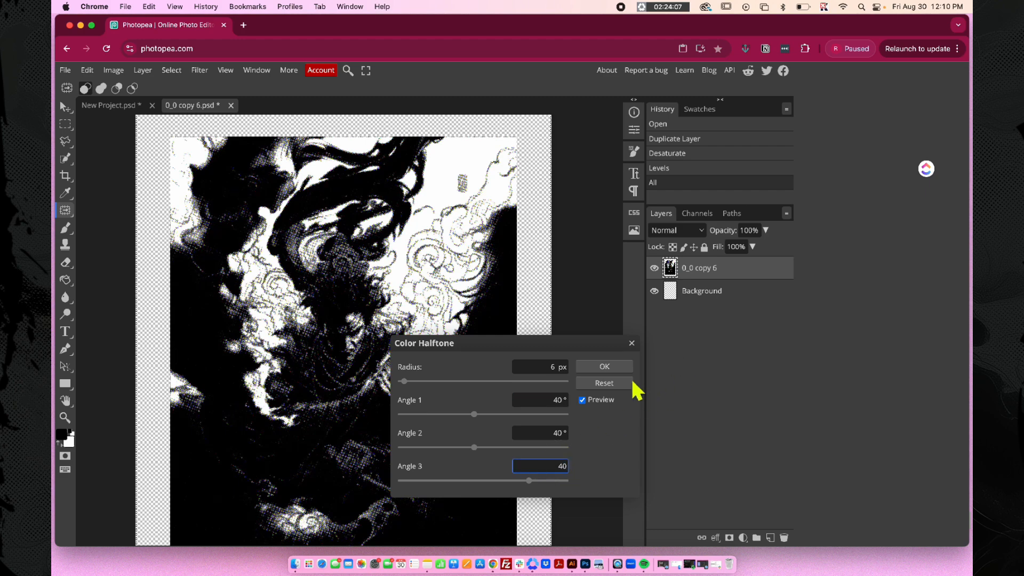
pyautogui.click(600, 372)
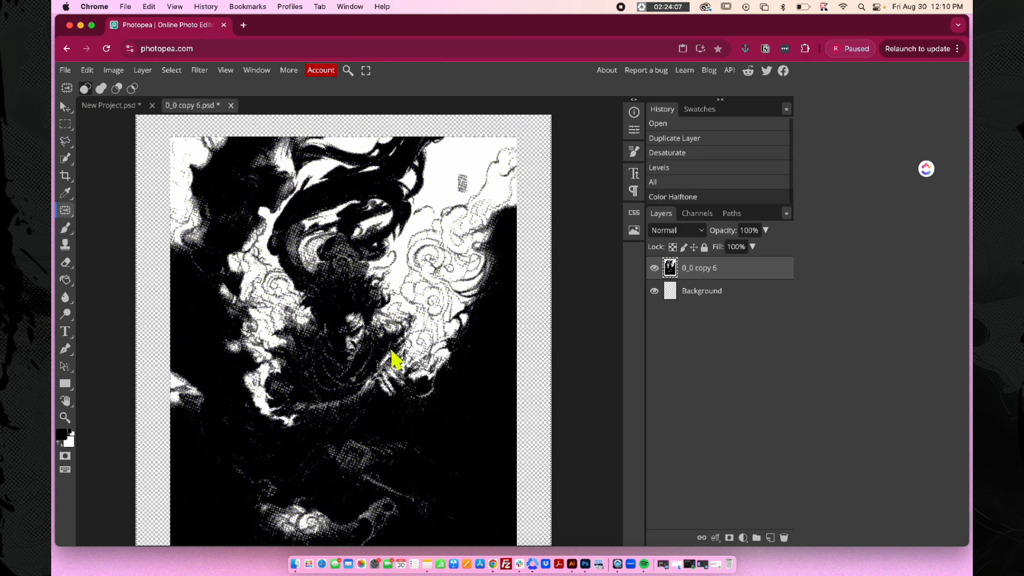
# Step: Copy the whole halftone image and paste it, inverted, into the mask of a duplicate of 0_0 copy 6 in New Project.psd
pyautogui.scroll(5, 393, 360)
pyautogui.press('super+a')
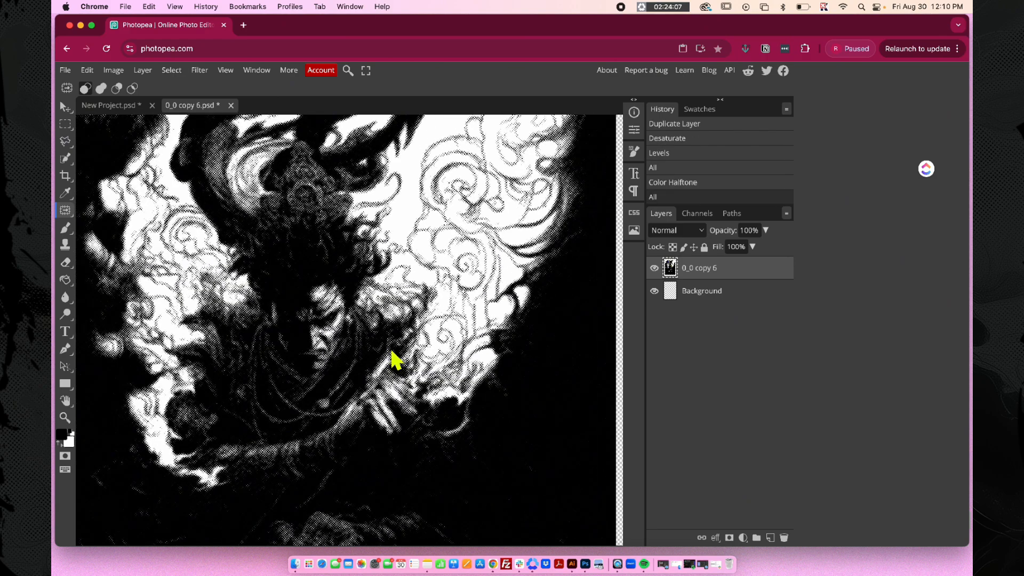
pyautogui.click(106, 105)
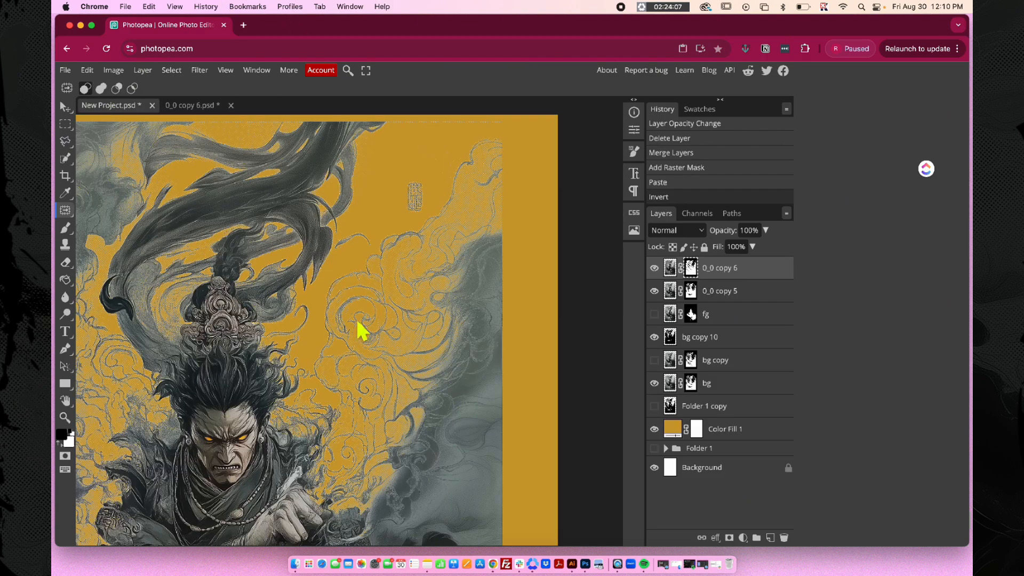
pyautogui.scroll(3, 359, 331)
pyautogui.hscroll(-5, 361, 330)
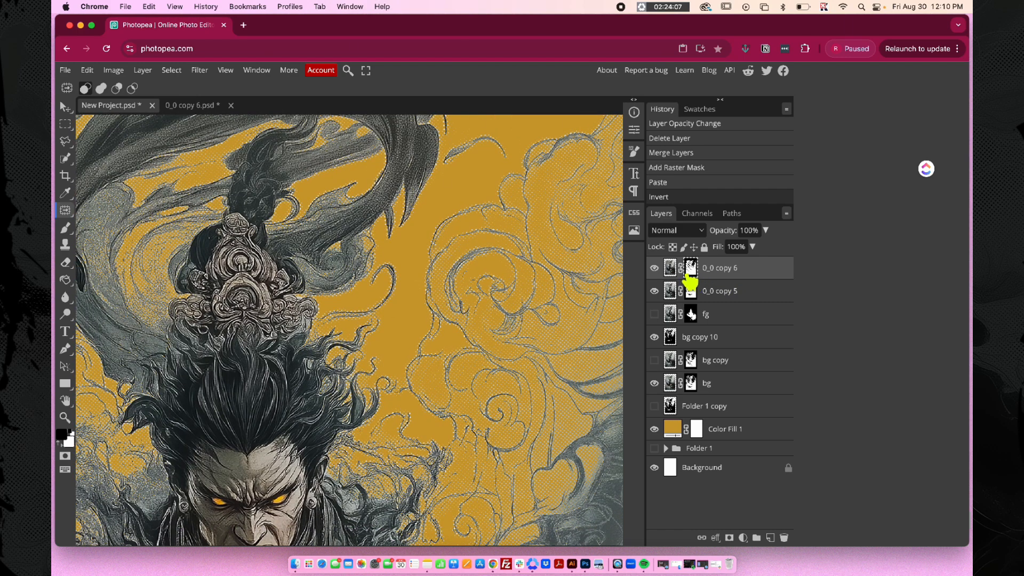
pyautogui.press('super+j')
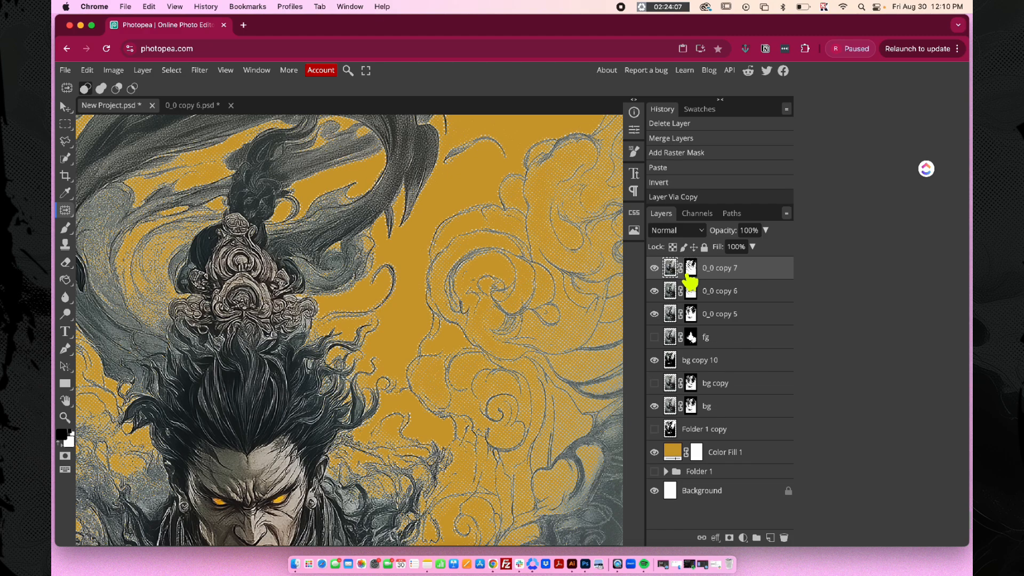
pyautogui.keyDown('alt'); pyautogui.click(691, 271); pyautogui.keyUp('alt')
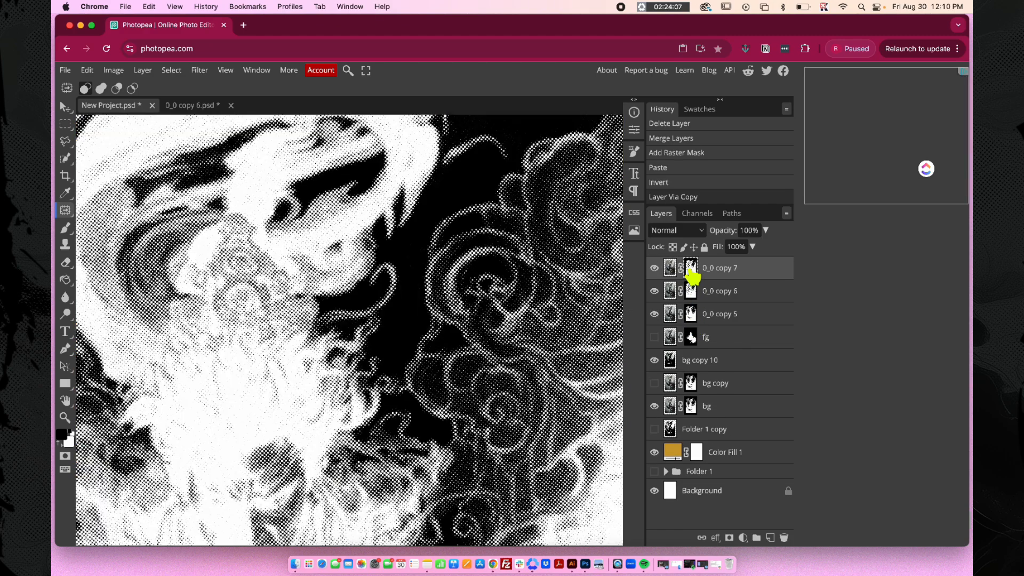
pyautogui.press('super+v')
pyautogui.press('super+i')
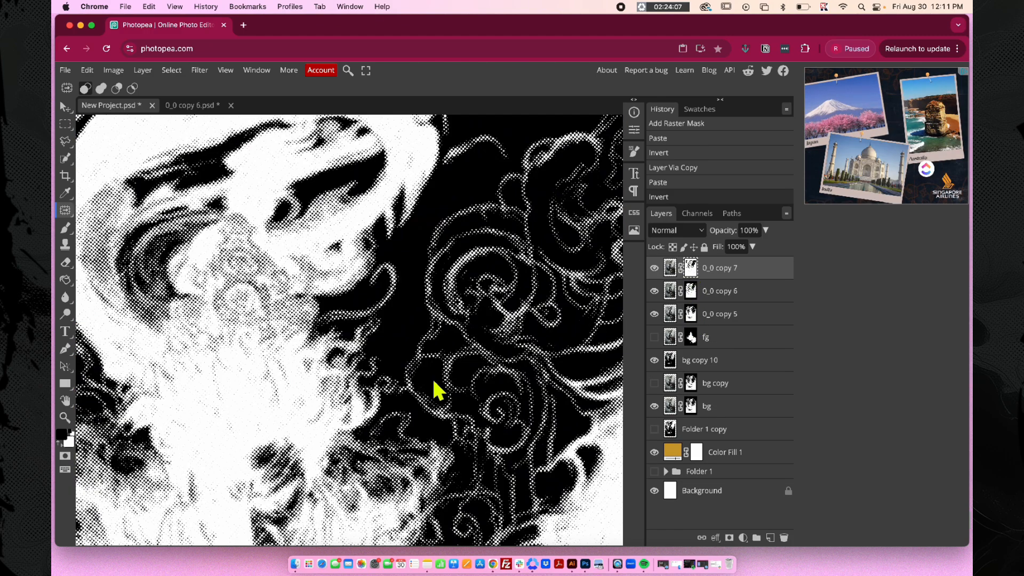
# Step: Hide the two halftone-masked layers and delete the 0_0 copy 7 layer
pyautogui.click(739, 293)
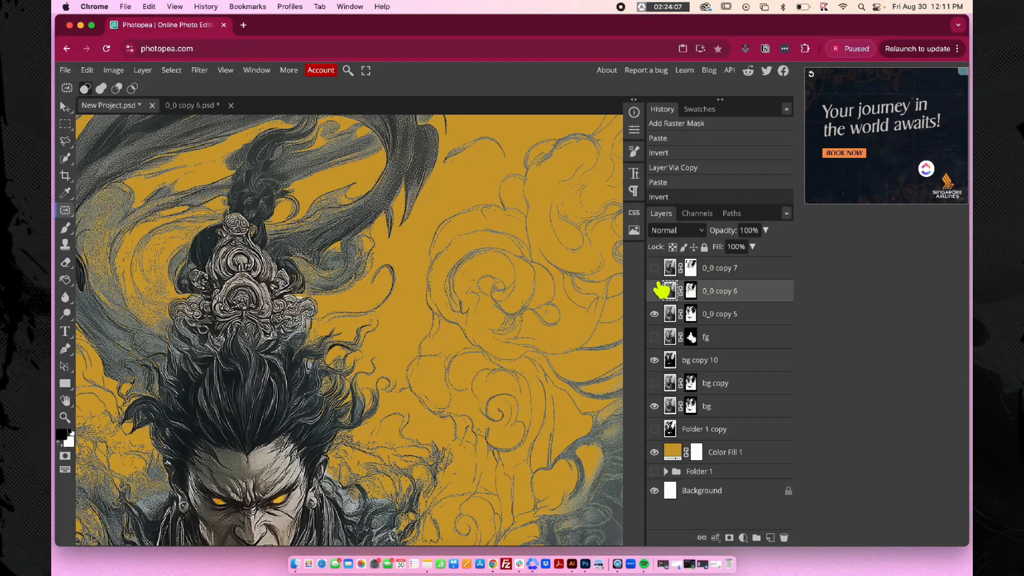
pyautogui.press('super+0')
pyautogui.press('BackSpace')
# Step: Compare the artwork with the 0_0 copy 6 and 0_0 copy 5 layers shown and hidden
pyautogui.click(653, 267)
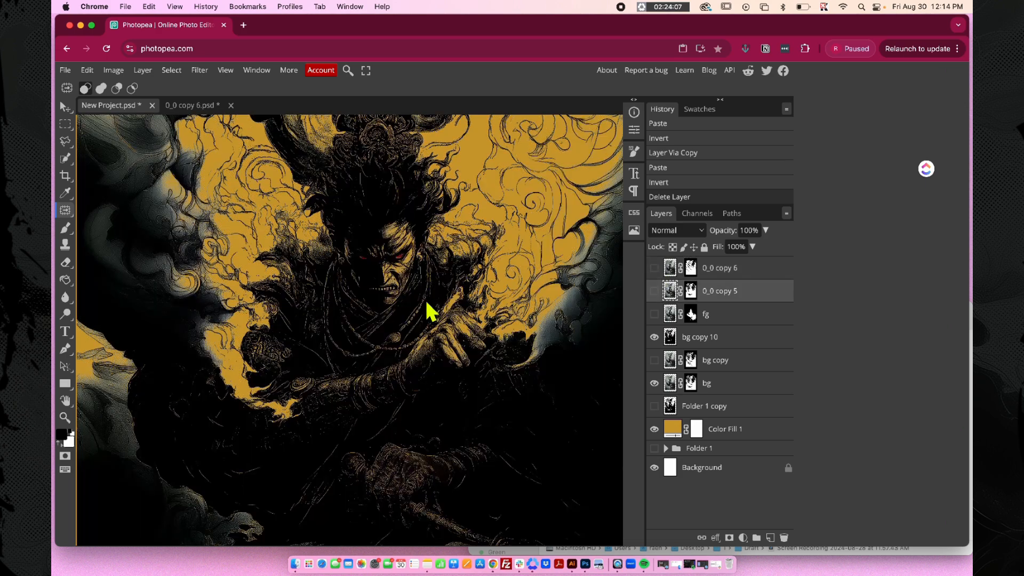
pyautogui.click(654, 292)
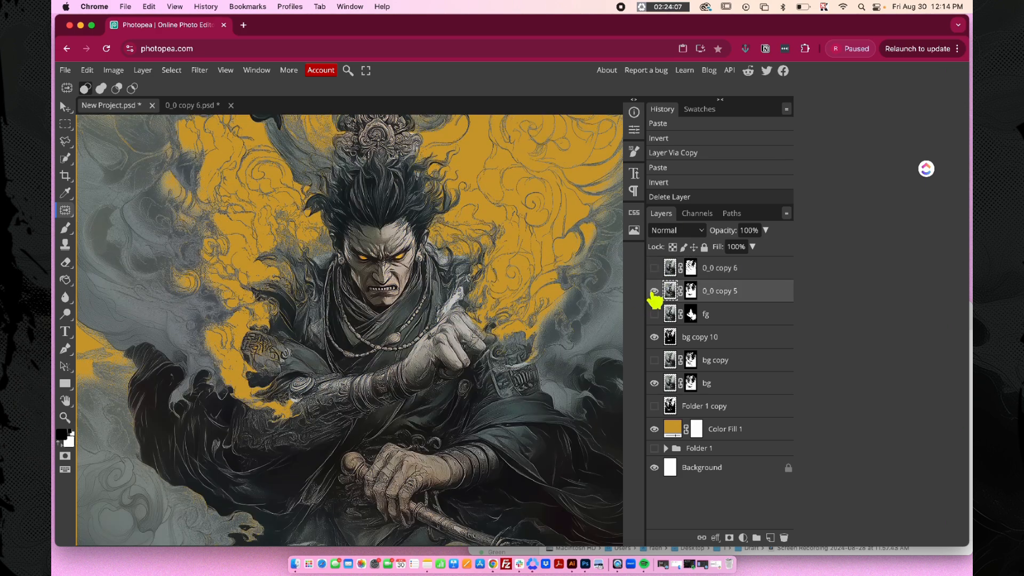
pyautogui.click(654, 269)
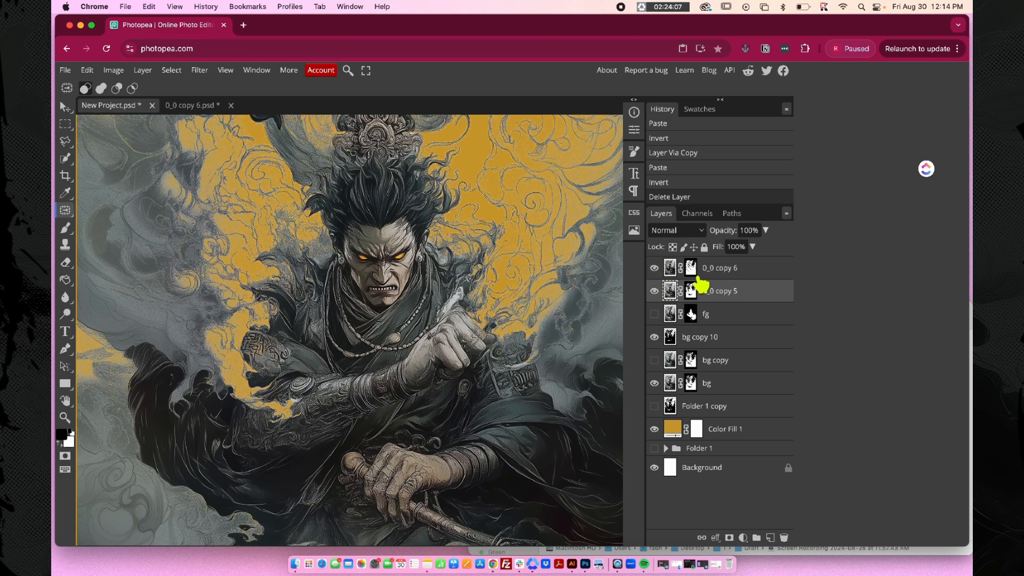
pyautogui.click(654, 268)
pyautogui.click(654, 291)
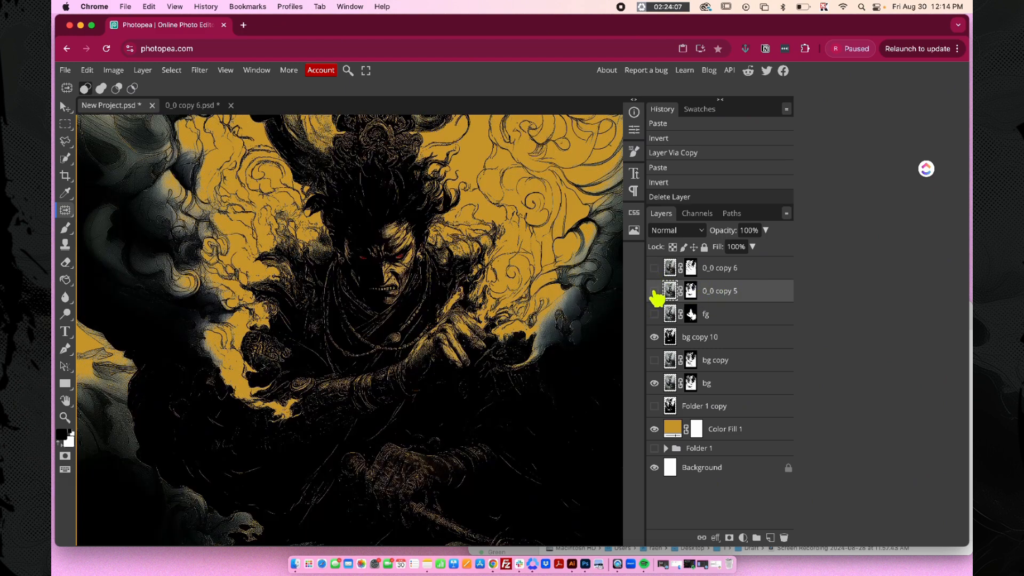
pyautogui.click(654, 291)
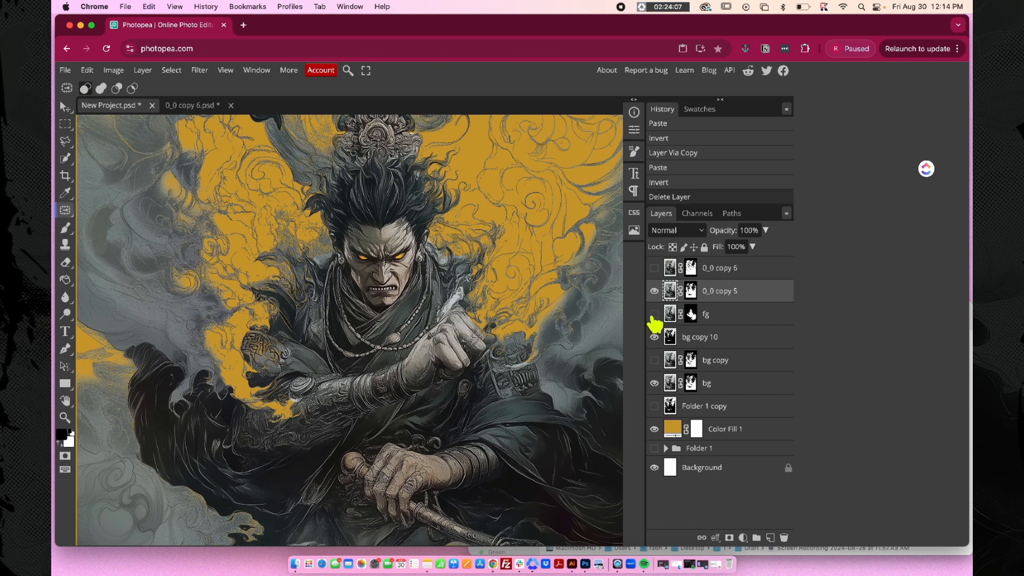
# Step: Move the bg copy 10 layer above the fg layer in the stack
pyautogui.click(654, 314)
pyautogui.click(655, 314)
pyautogui.moveTo(693, 337); pyautogui.dragTo(722, 314)
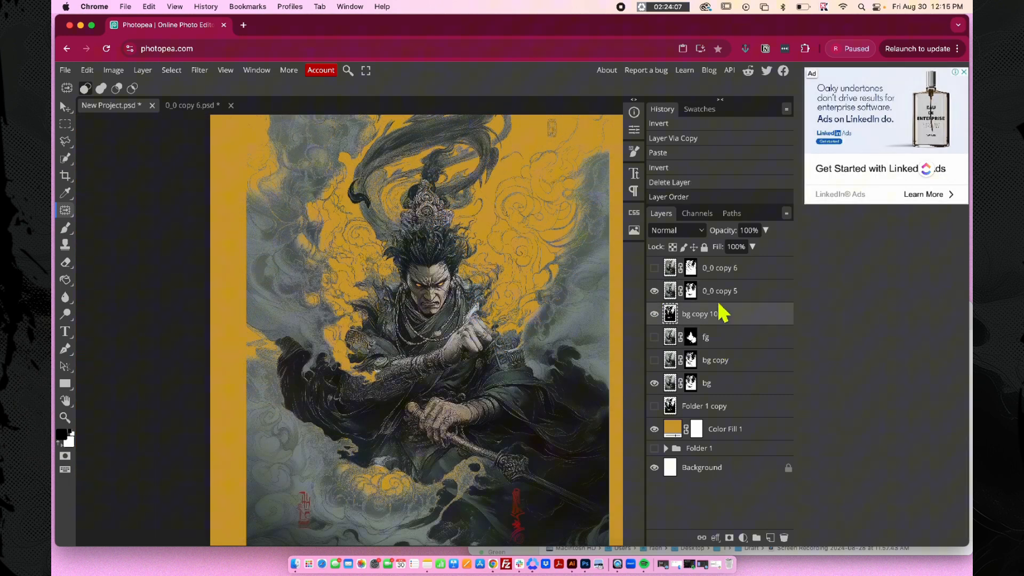
# Step: Group the fg, bg copy and bg layers into a folder named BG/FG
pyautogui.click(759, 342)
pyautogui.keyDown('shift'); pyautogui.click(739, 391); pyautogui.keyUp('shift')
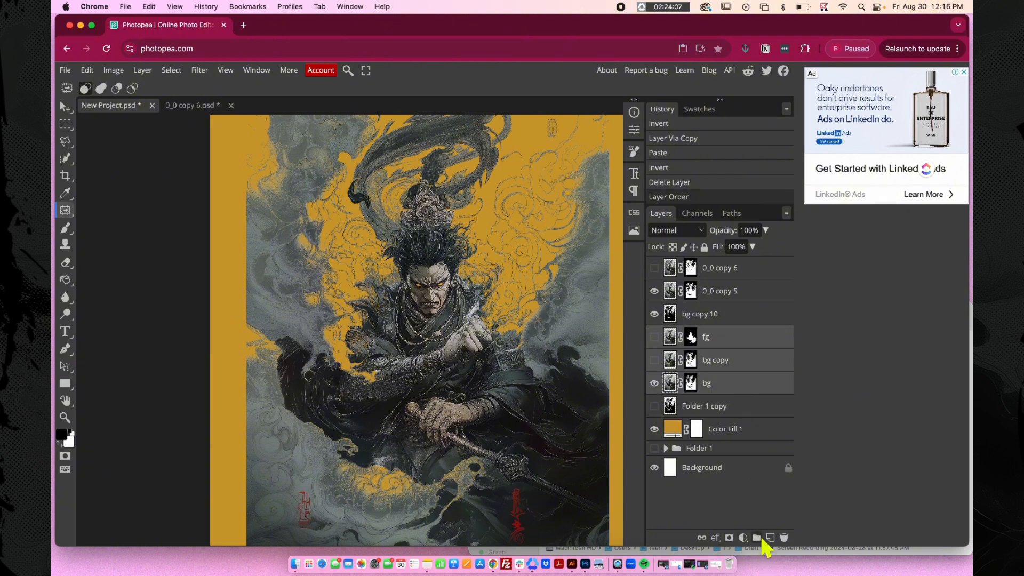
pyautogui.click(757, 537)
pyautogui.doubleClick(704, 336)
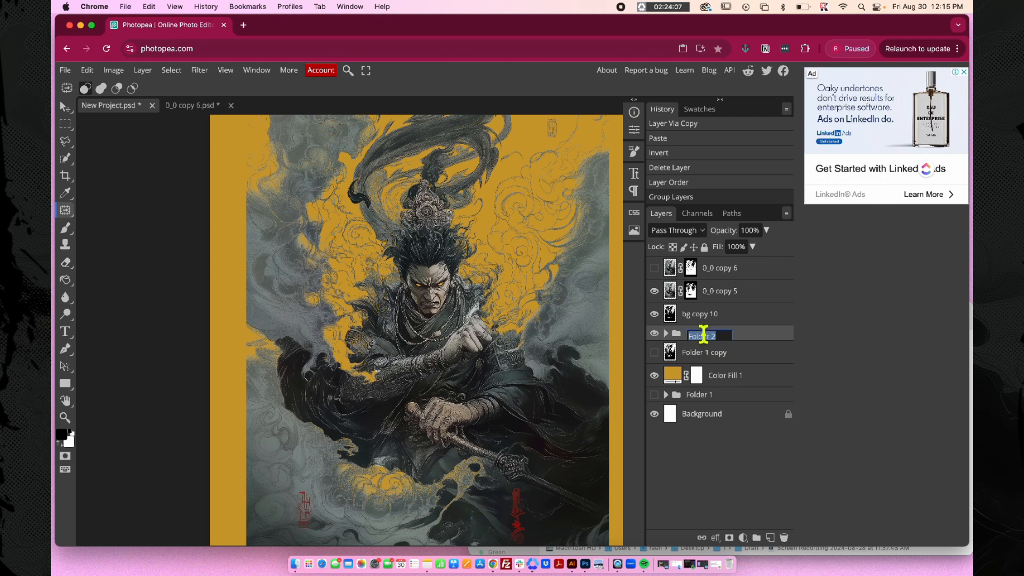
pyautogui.press('Return')
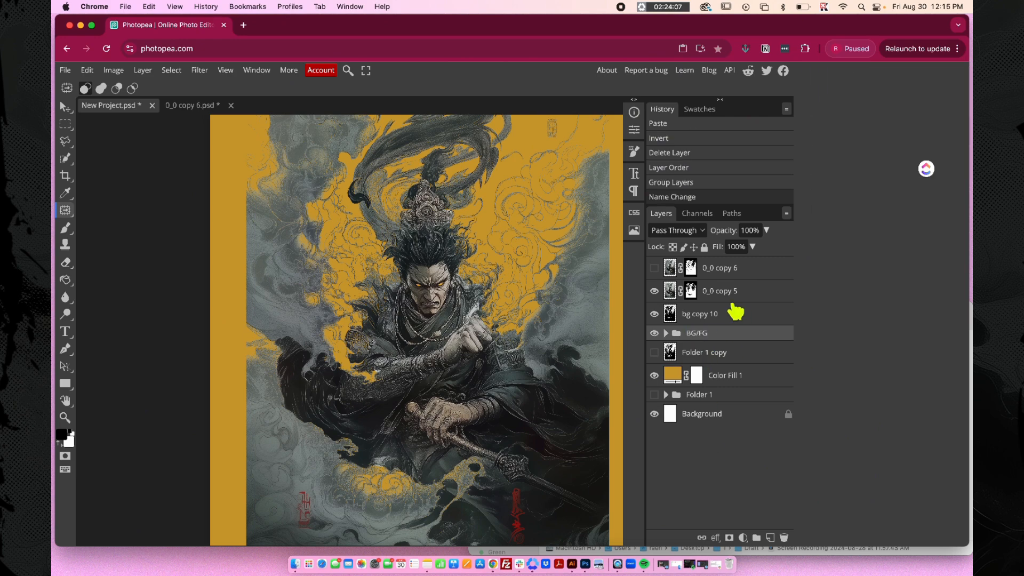
# Step: Rename the 0_0 copy 6 layer as HALFTONE
pyautogui.click(748, 272)
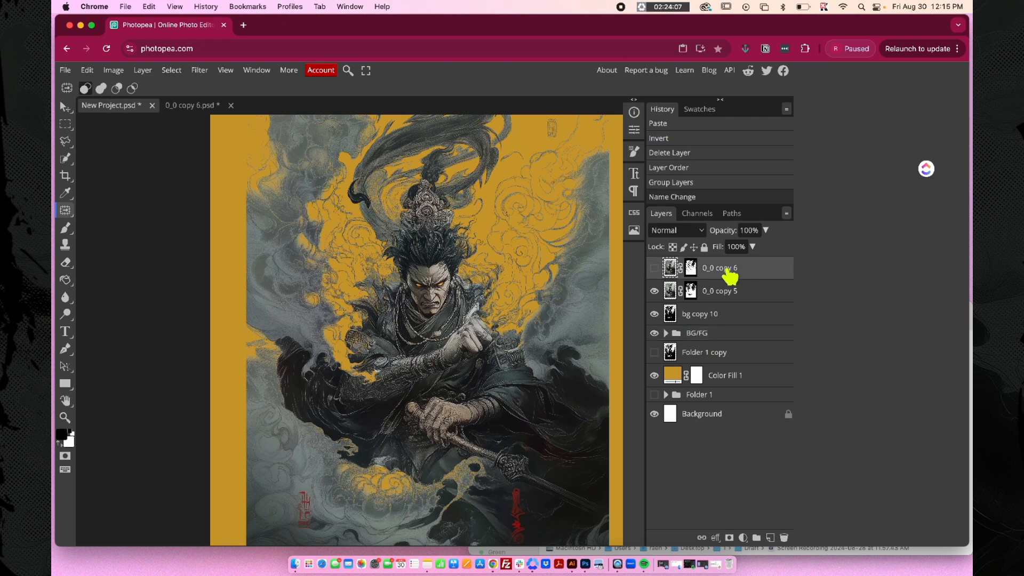
pyautogui.doubleClick(734, 271)
pyautogui.write('HALFTONE')
pyautogui.press('Return')
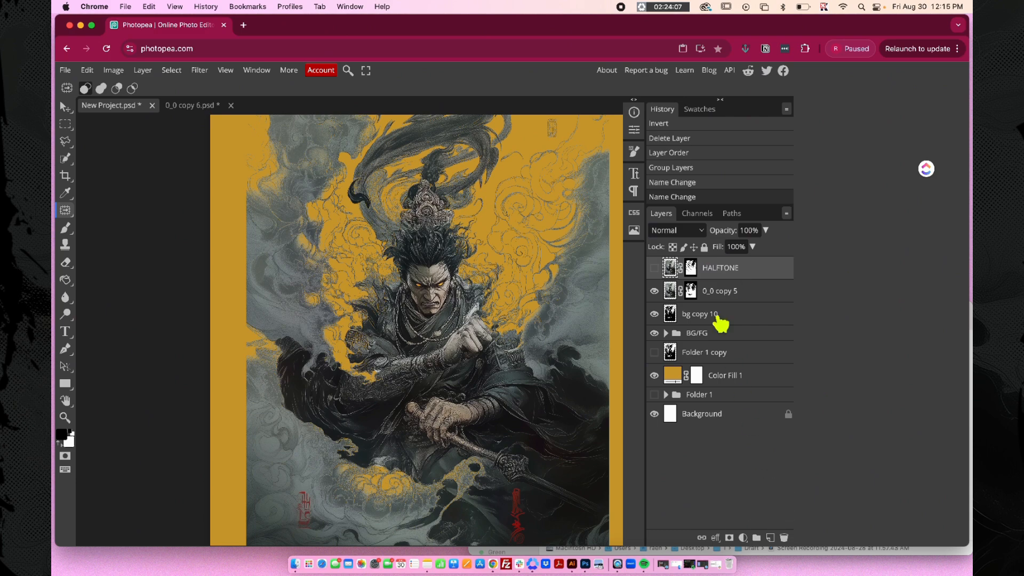
# Step: Duplicate the bg copy 10 and 0_0 copy 5 layers and merge the two duplicates into one layer
pyautogui.click(710, 313)
pyautogui.keyDown('shift'); pyautogui.click(721, 293); pyautogui.keyUp('shift')
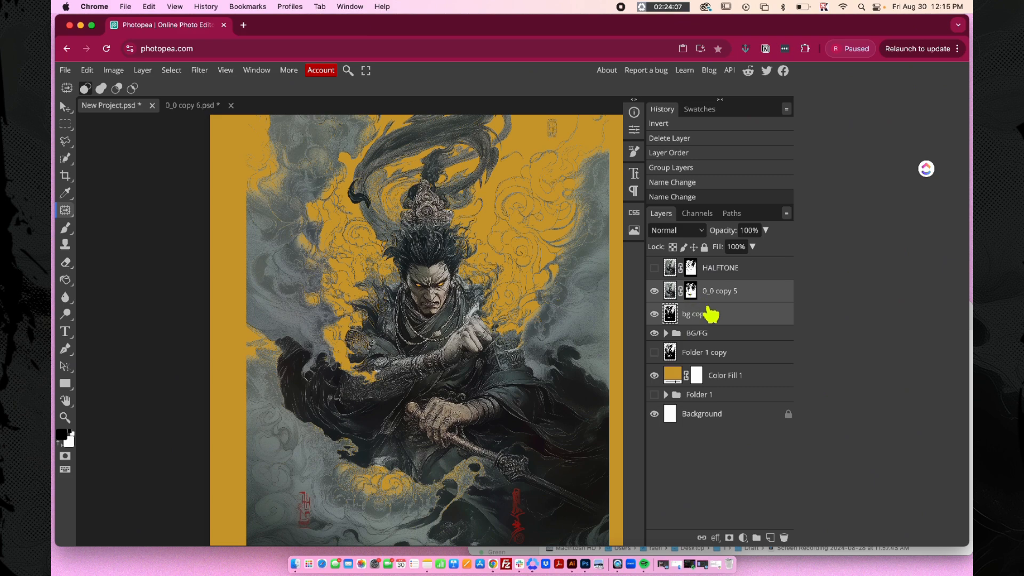
pyautogui.press('super+j')
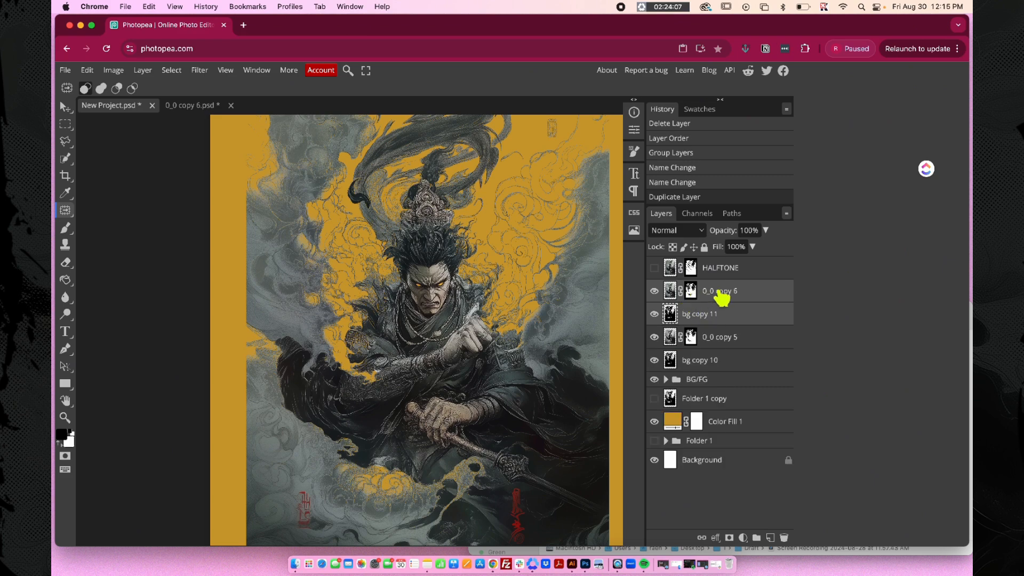
pyautogui.rightClick(720, 298)
pyautogui.click(662, 500)
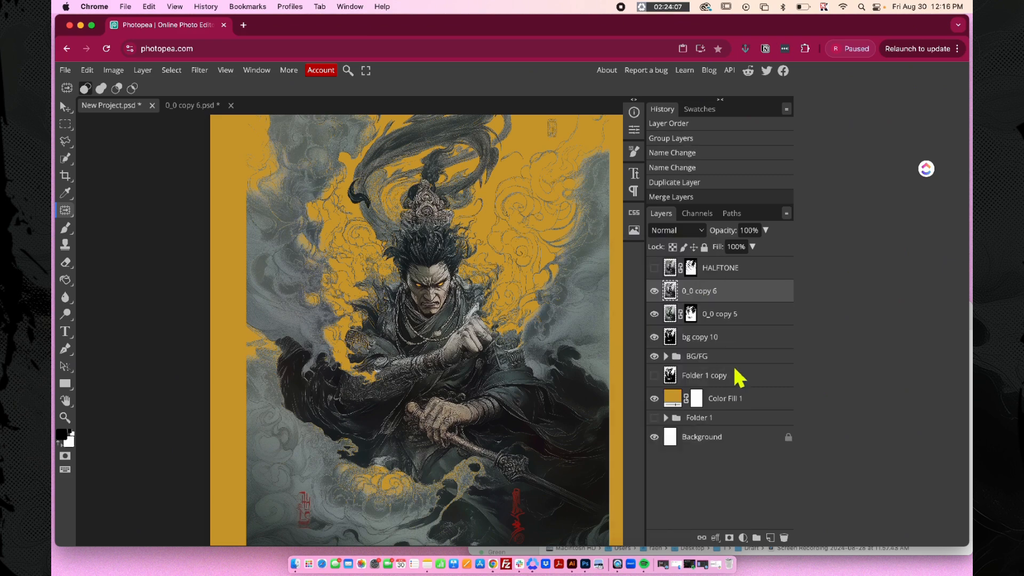
# Step: Disable the HALFTONE layer's mask and preview the layer without it, with the merged layer hidden
pyautogui.click(654, 290)
pyautogui.click(699, 267)
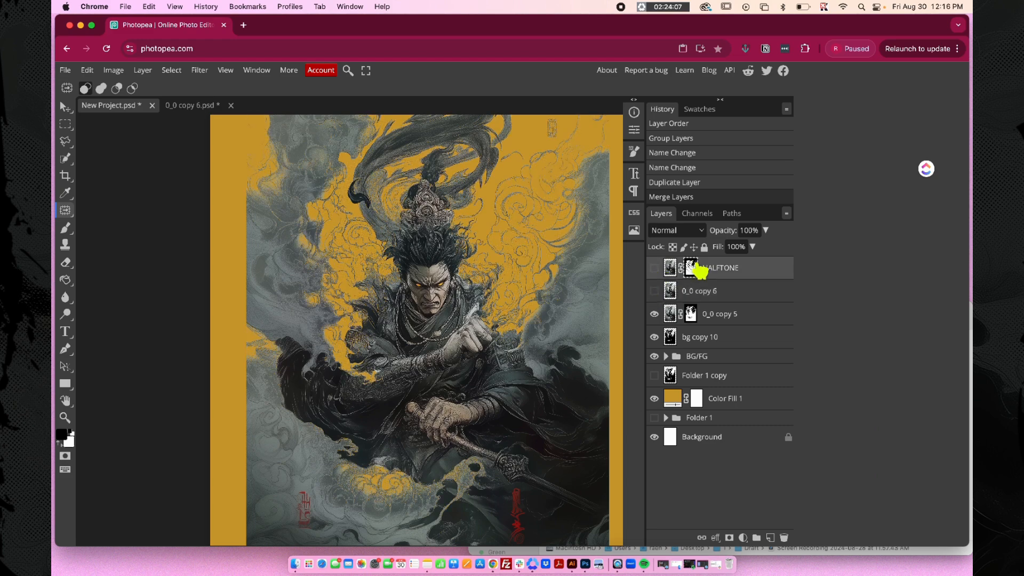
pyautogui.rightClick(691, 267)
pyautogui.click(714, 277)
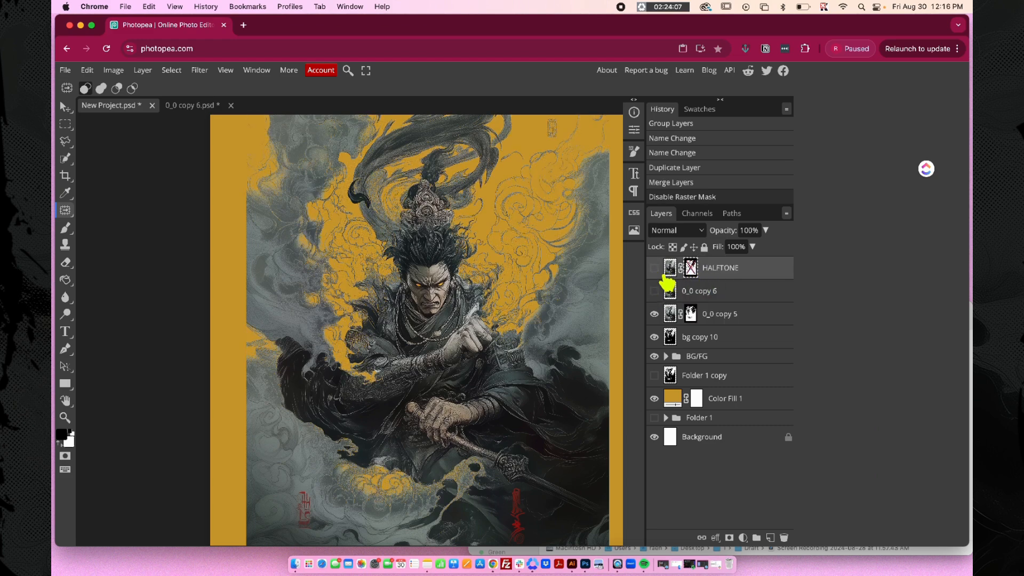
pyautogui.click(653, 268)
pyautogui.click(654, 269)
pyautogui.click(654, 291)
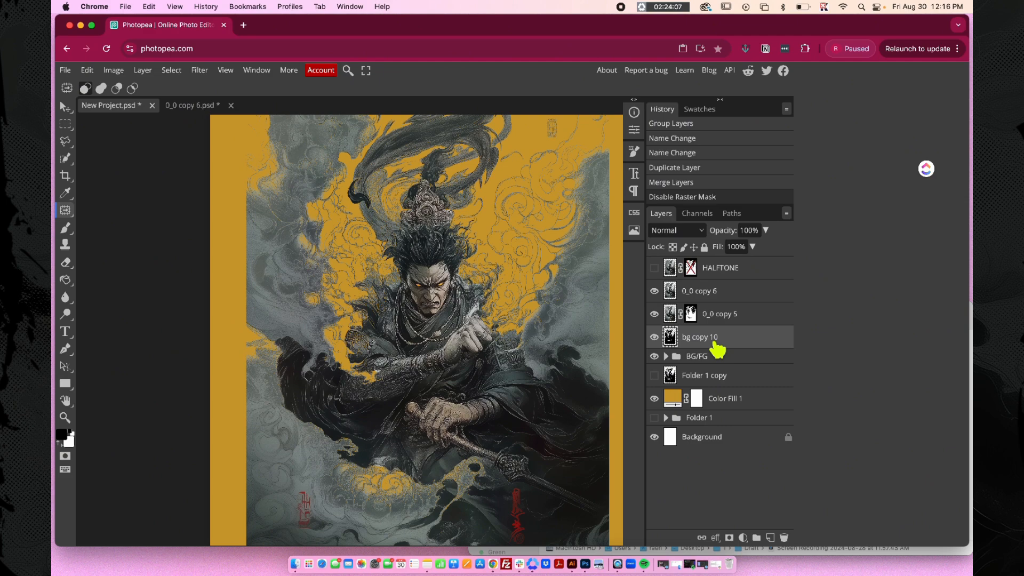
# Step: Duplicate bg copy 10, place the duplicate above the merged 0_0 copy 6 layer and set its blend mode to Multiply
pyautogui.press('super+j')
pyautogui.moveTo(696, 344); pyautogui.dragTo(705, 288)
pyautogui.click(677, 230)
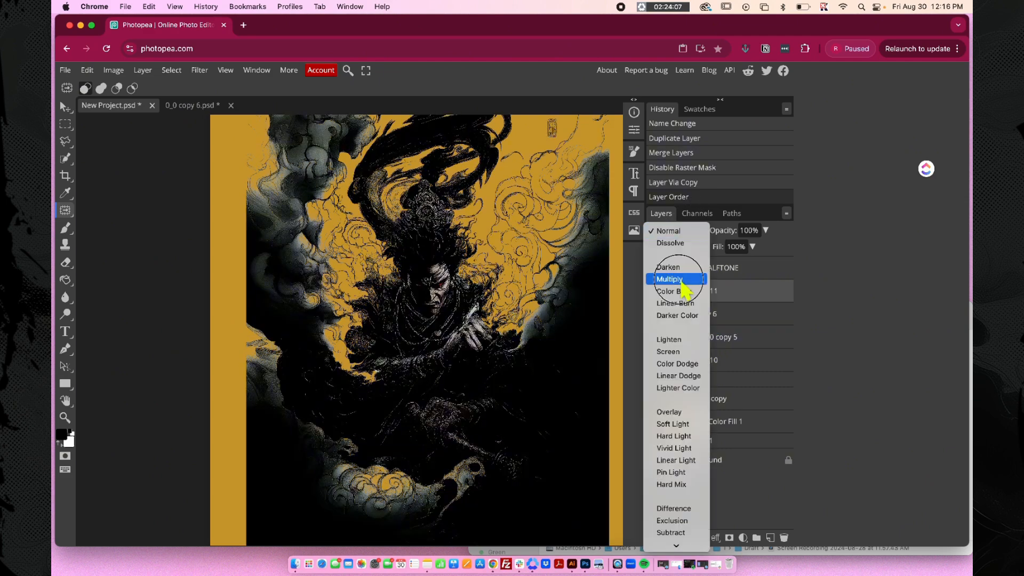
pyautogui.click(688, 277)
# Step: Reduce the fill of the bg copy 11 Multiply layer and set its opacity to about 42%
pyautogui.click(766, 230)
pyautogui.moveTo(768, 246); pyautogui.dragTo(731, 247)
pyautogui.click(752, 247)
pyautogui.click(741, 262)
pyautogui.click(766, 230)
pyautogui.click(733, 245)
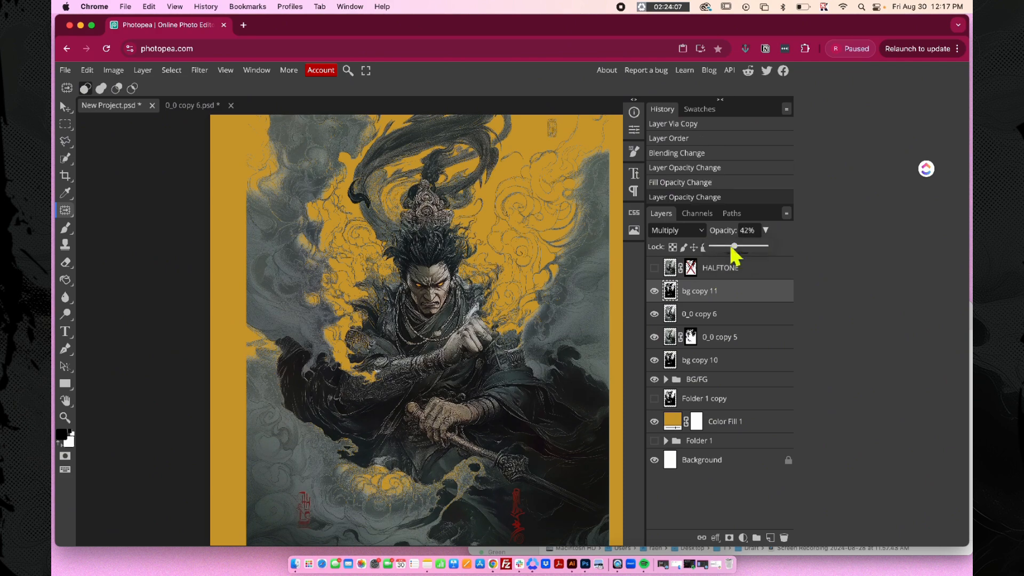
# Step: Merge the bg copy 11 and 0_0 copy 6 layers into one
pyautogui.click(727, 314)
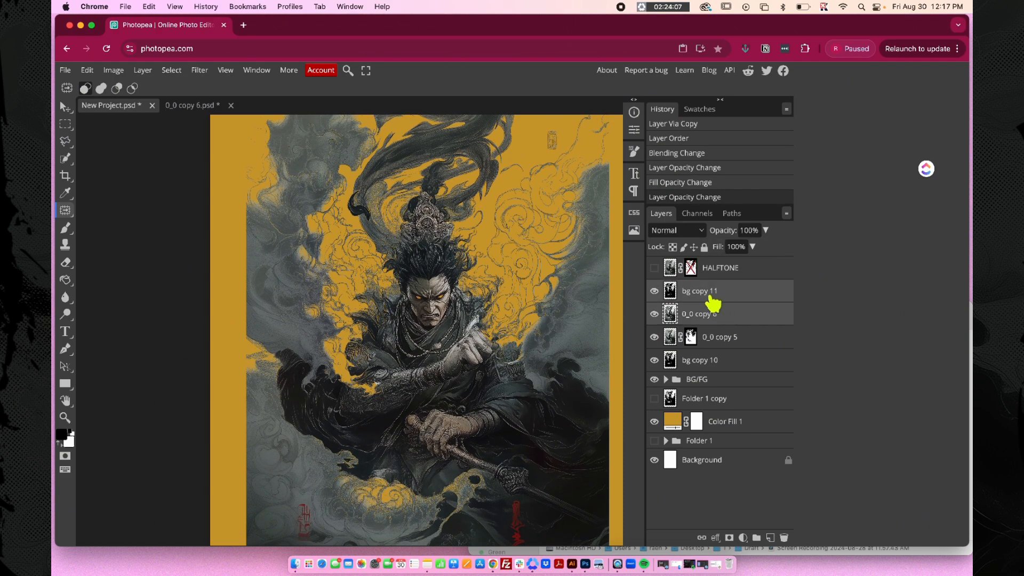
pyautogui.keyDown('shift'); pyautogui.click(723, 296); pyautogui.keyUp('shift')
pyautogui.rightClick(722, 297)
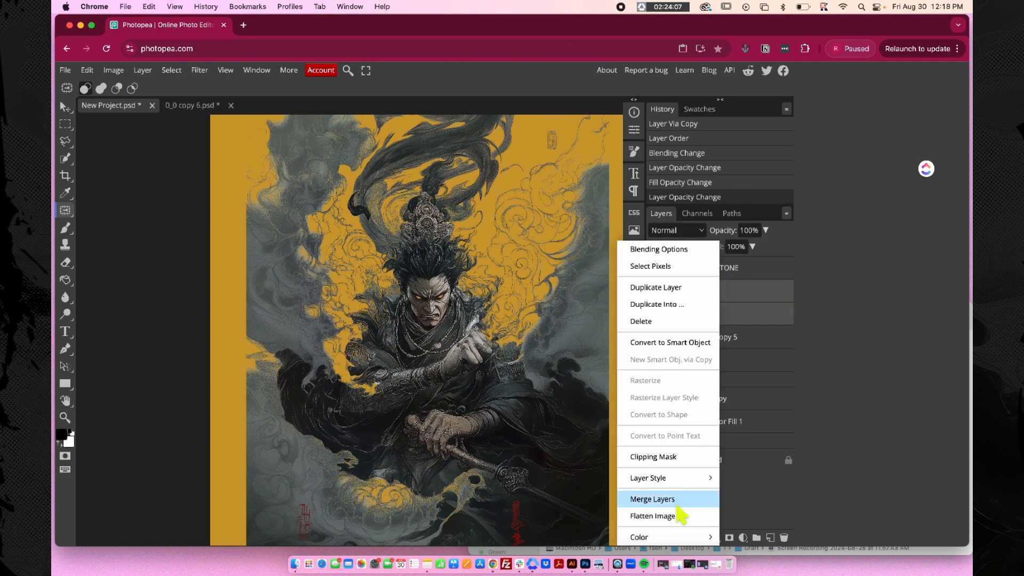
pyautogui.click(676, 504)
# Step: Show the HALFTONE layer and re-enable its raster mask
pyautogui.click(690, 269)
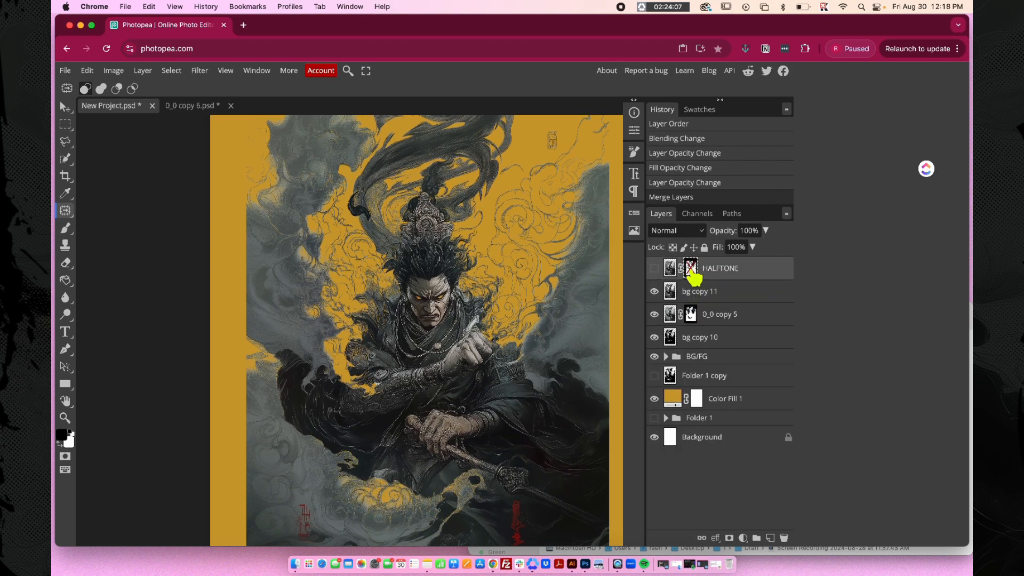
pyautogui.click(654, 267)
pyautogui.click(654, 269)
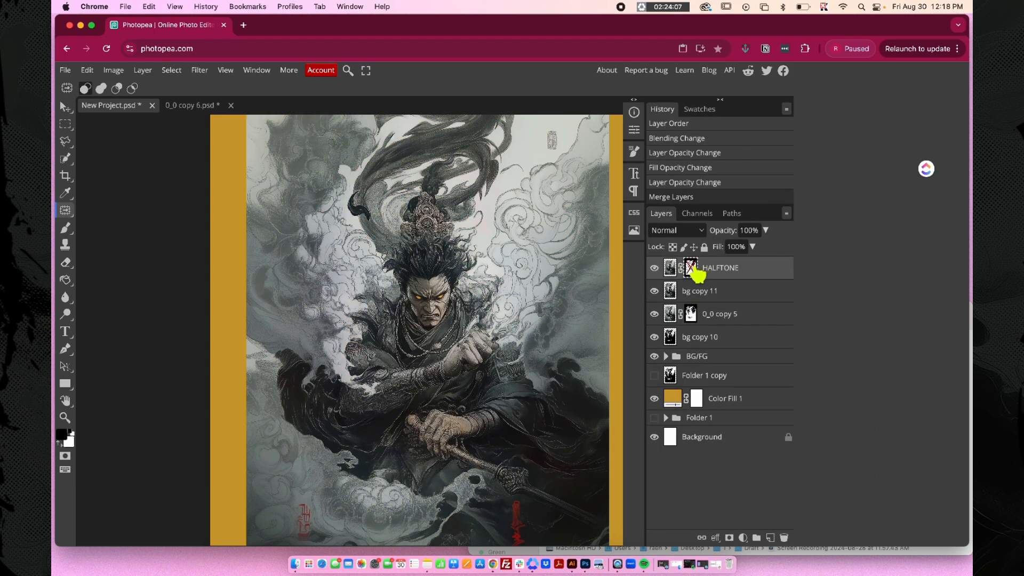
pyautogui.rightClick(691, 268)
pyautogui.click(700, 270)
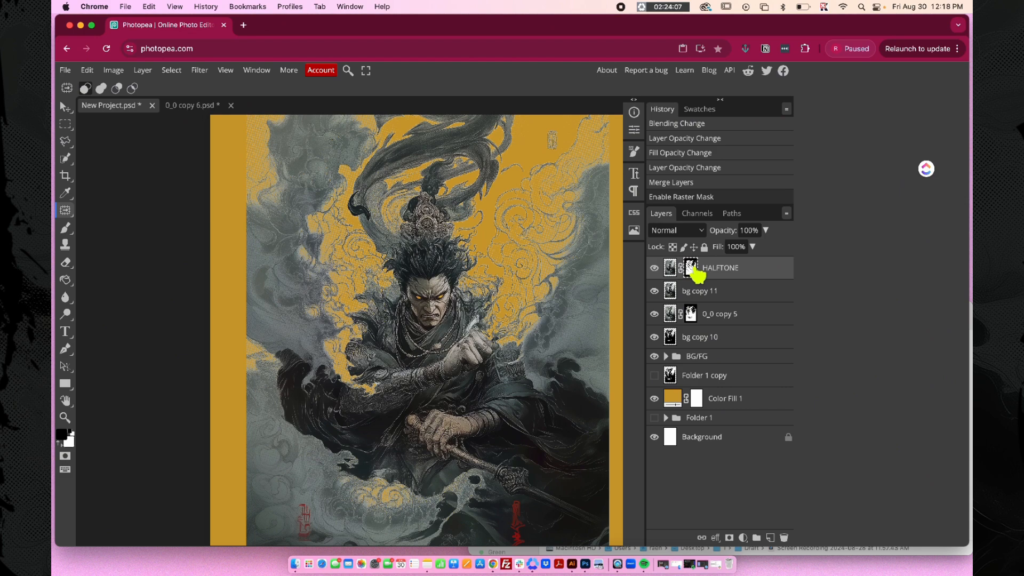
# Step: Load the HALFTONE mask as a selection and move the bg copy 11 layer above HALFTONE
pyautogui.keyDown('super'); pyautogui.click(692, 268); pyautogui.keyUp('super')
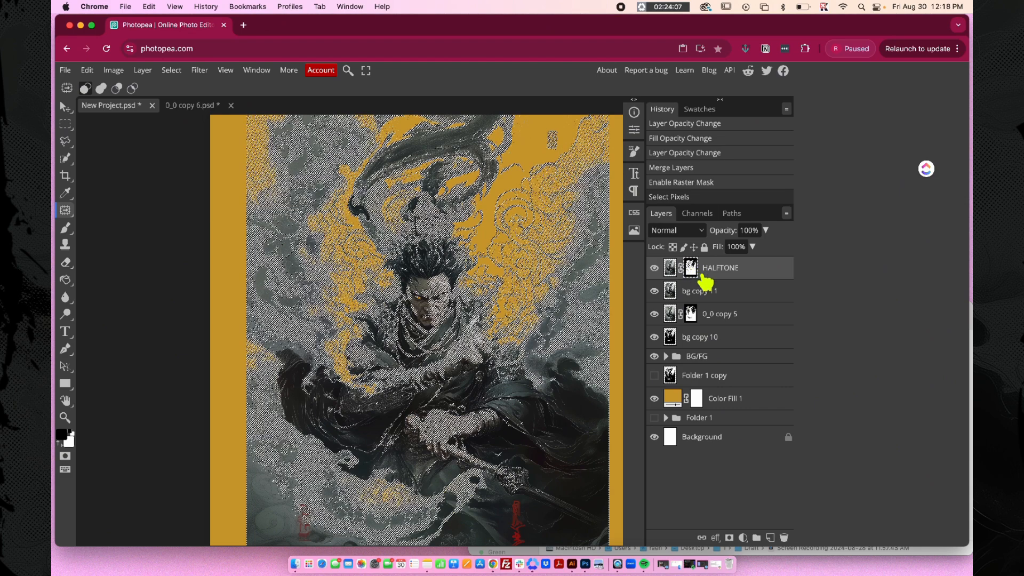
pyautogui.moveTo(708, 292); pyautogui.dragTo(712, 271)
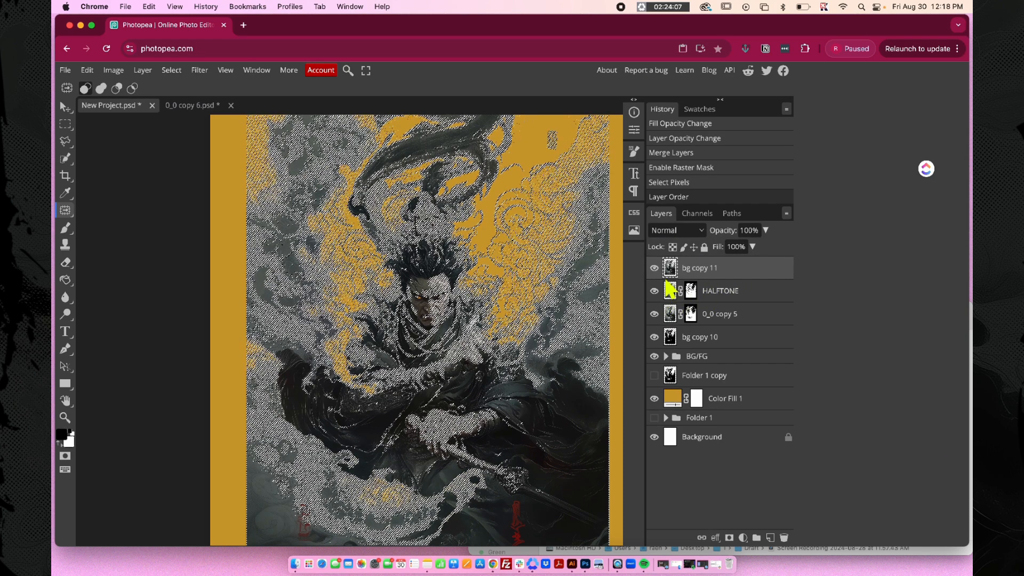
# Step: Hide HALFTONE, clear the selected halftone areas from the bg copy 11 layer and deselect
pyautogui.scroll(5, 547, 314)
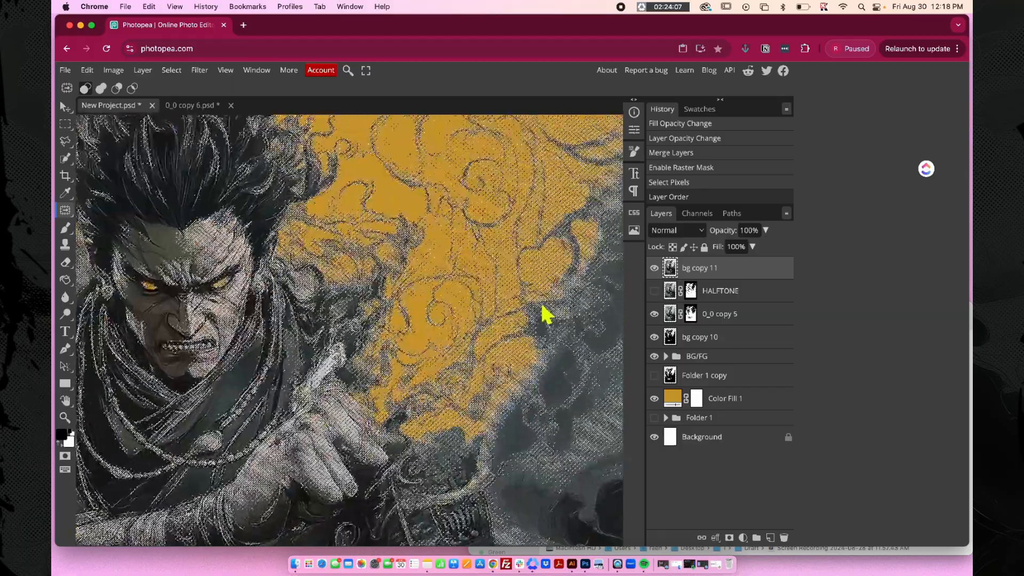
pyautogui.scroll(-3, 520, 383)
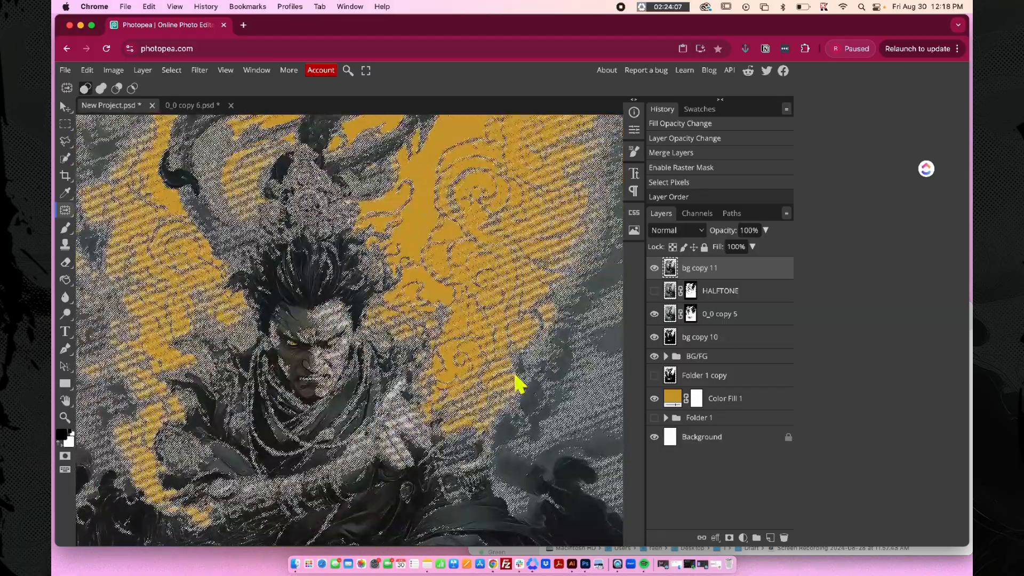
pyautogui.press('Delete')
pyautogui.scroll(-3, 496, 369)
pyautogui.press('super+d')
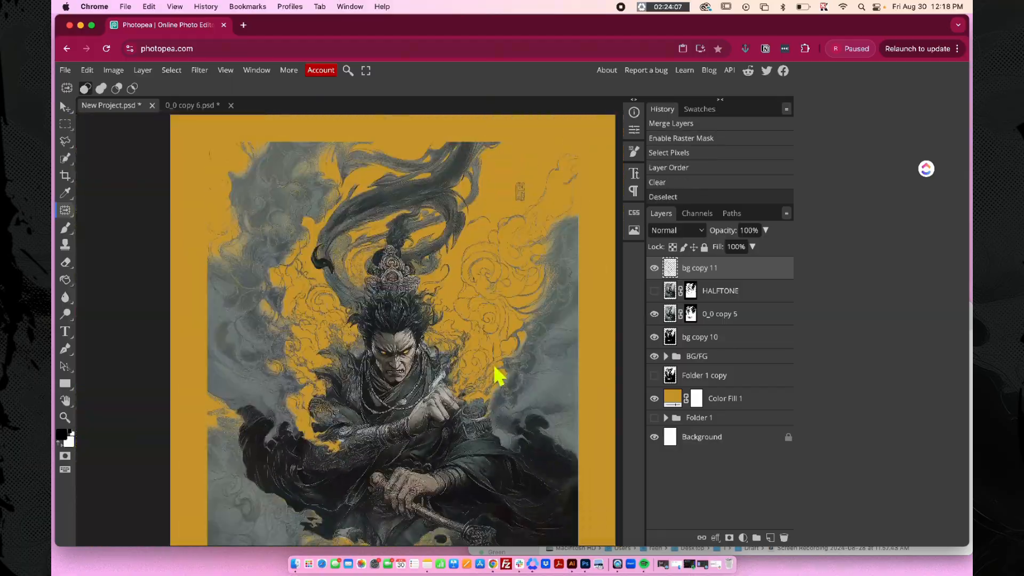
# Step: Isolate bg copy 11 on the gold backdrop to examine the cleared areas, then show 0_0 copy 5, bg copy 10 and BG/FG again
pyautogui.click(654, 314)
pyautogui.click(654, 337)
pyautogui.click(654, 356)
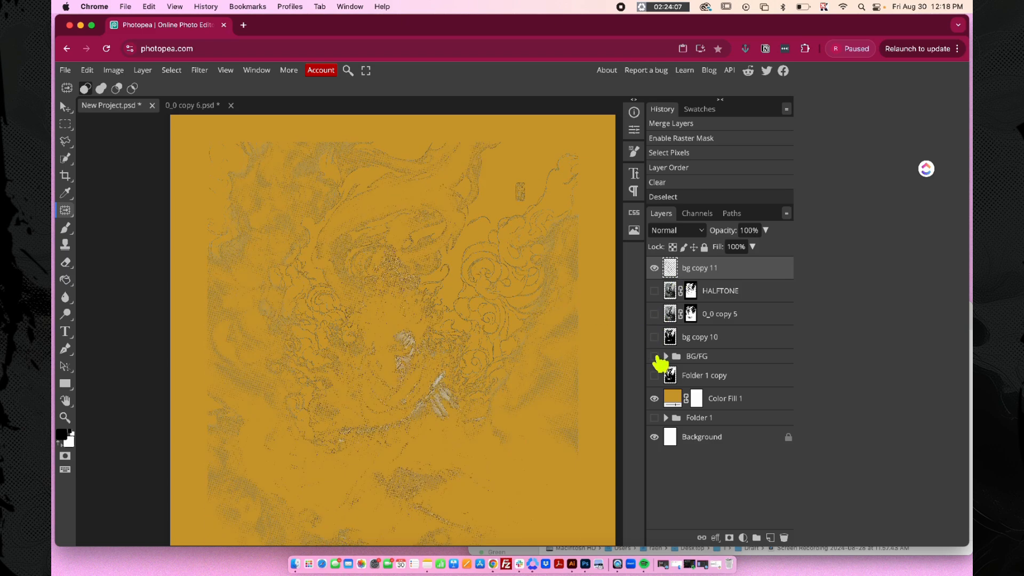
pyautogui.scroll(3, 463, 360)
pyautogui.scroll(-3, 463, 360)
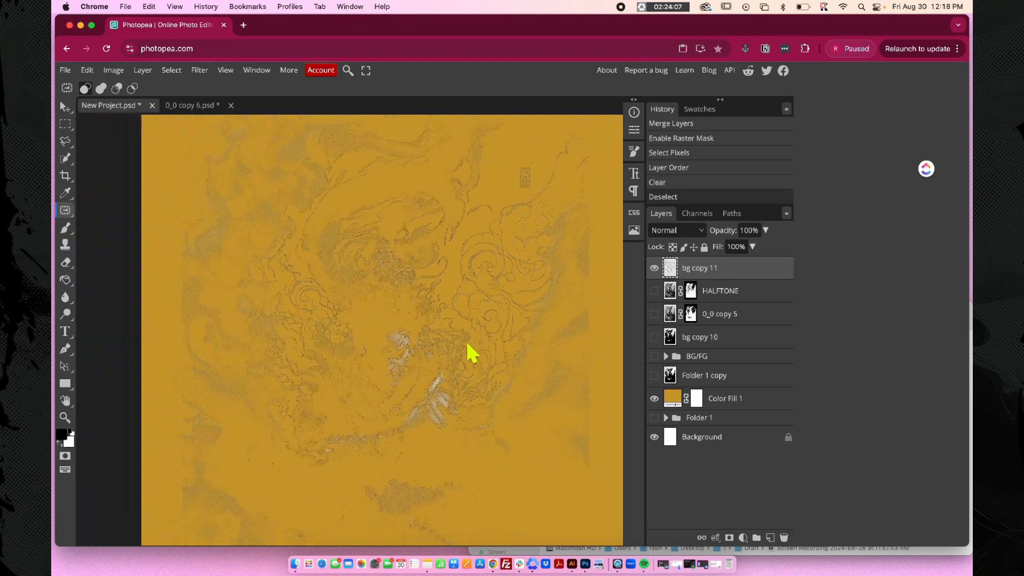
pyautogui.click(654, 356)
pyautogui.click(654, 337)
pyautogui.scroll(5, 584, 289)
pyautogui.click(654, 314)
# Step: Undo the clearing of the bg copy 11 layer and drop the selection
pyautogui.press('super+z')
pyautogui.press('super+z')
pyautogui.scroll(-5, 579, 324)
pyautogui.press('super+d')
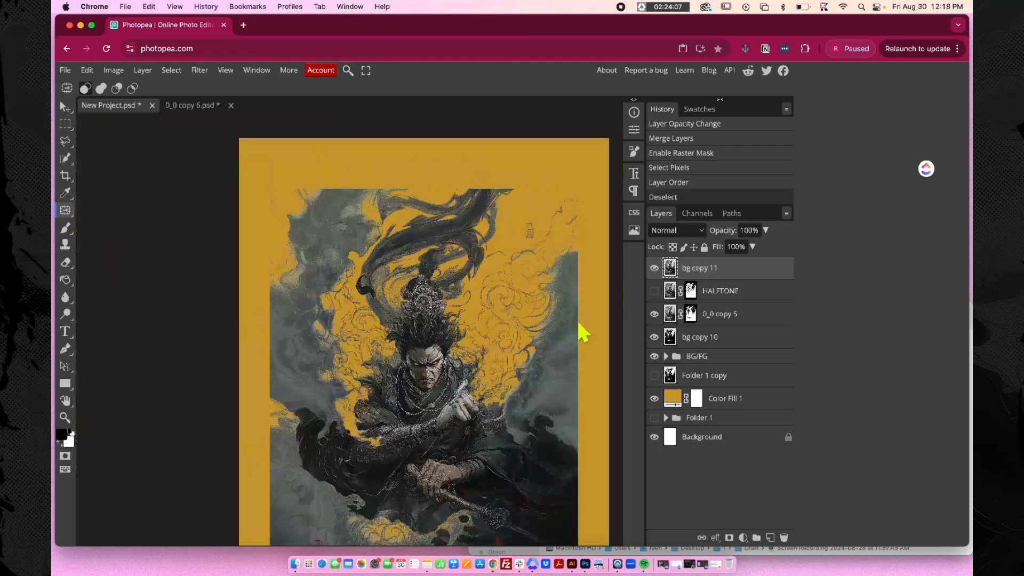
# Step: Invert the HALFTONE layer's mask and load the inverted mask as a selection
pyautogui.click(654, 291)
pyautogui.keyDown('alt'); pyautogui.click(691, 292); pyautogui.keyUp('alt')
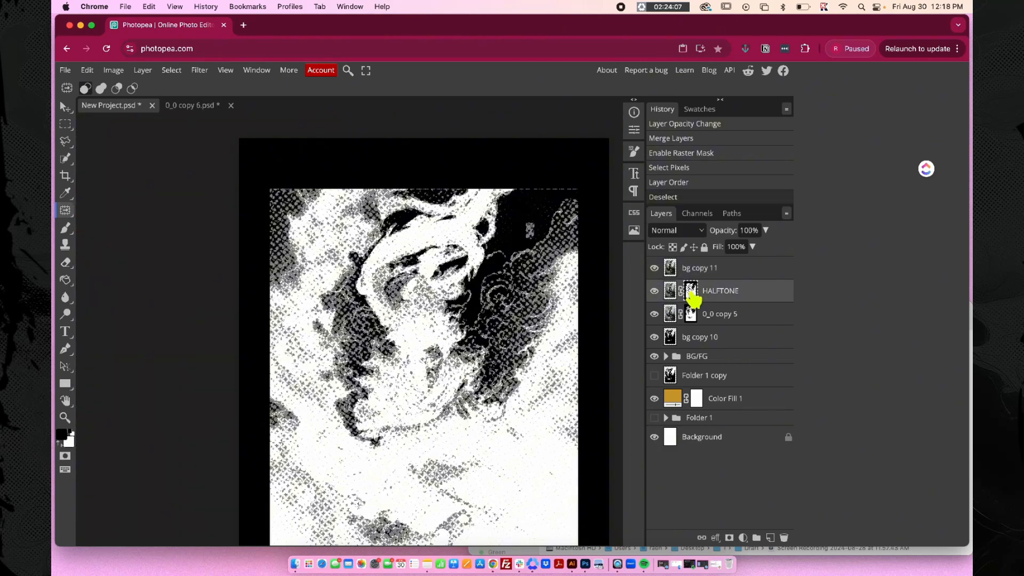
pyautogui.press('super+i')
pyautogui.keyDown('super'); pyautogui.click(689, 293); pyautogui.keyUp('super')
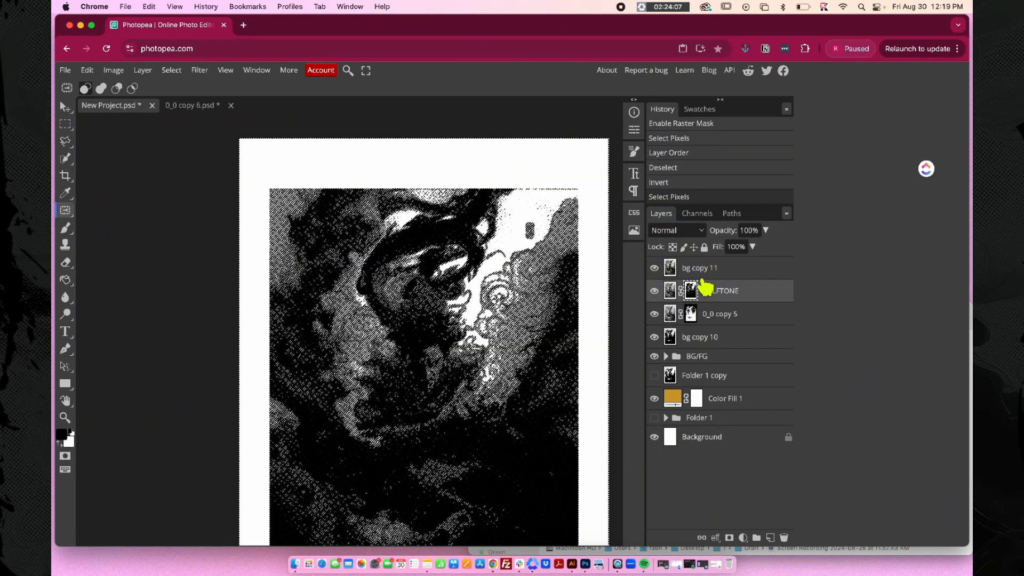
# Step: Hide HALFTONE, 0_0 copy 5, bg copy 10 and BG/FG, clear the selected halftone areas from bg copy 11, and deselect
pyautogui.click(705, 277)
pyautogui.click(654, 291)
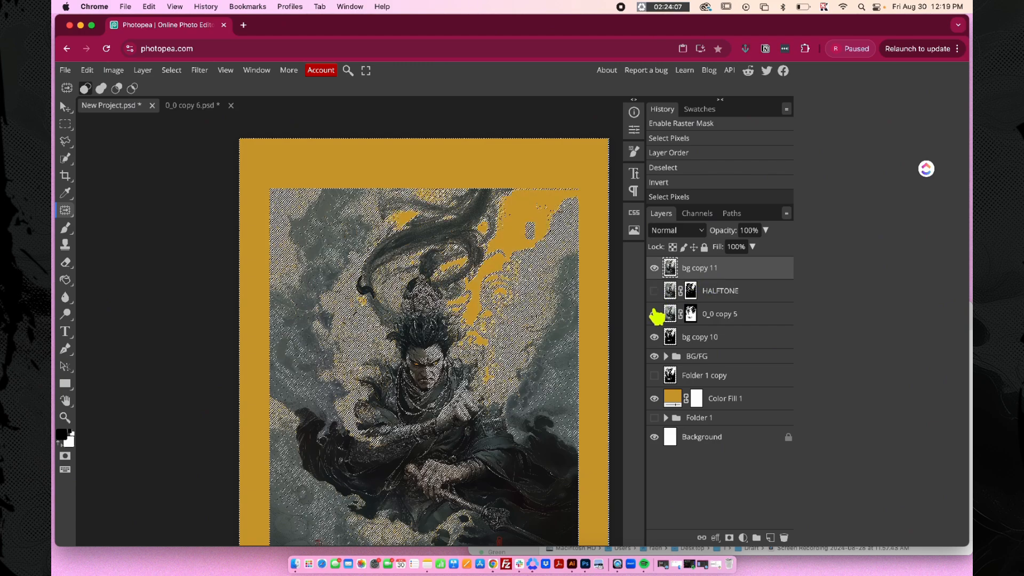
pyautogui.click(654, 357)
pyautogui.press('Delete')
pyautogui.press('super+d')
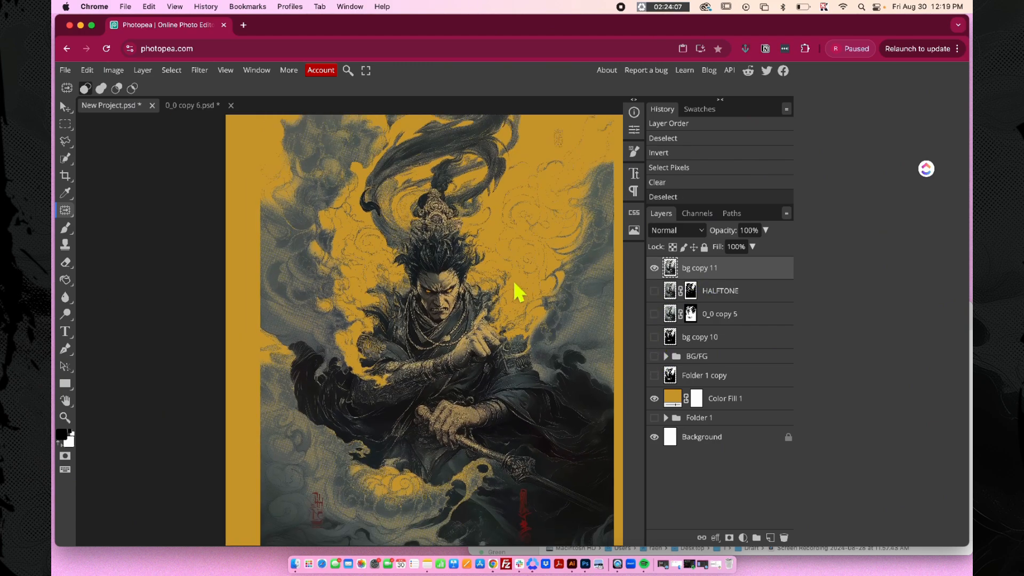
# Step: Change the Color Fill 1 backdrop from gold to off-white, hex fffbf1
pyautogui.scroll(5, 514, 282)
pyautogui.scroll(-3, 514, 282)
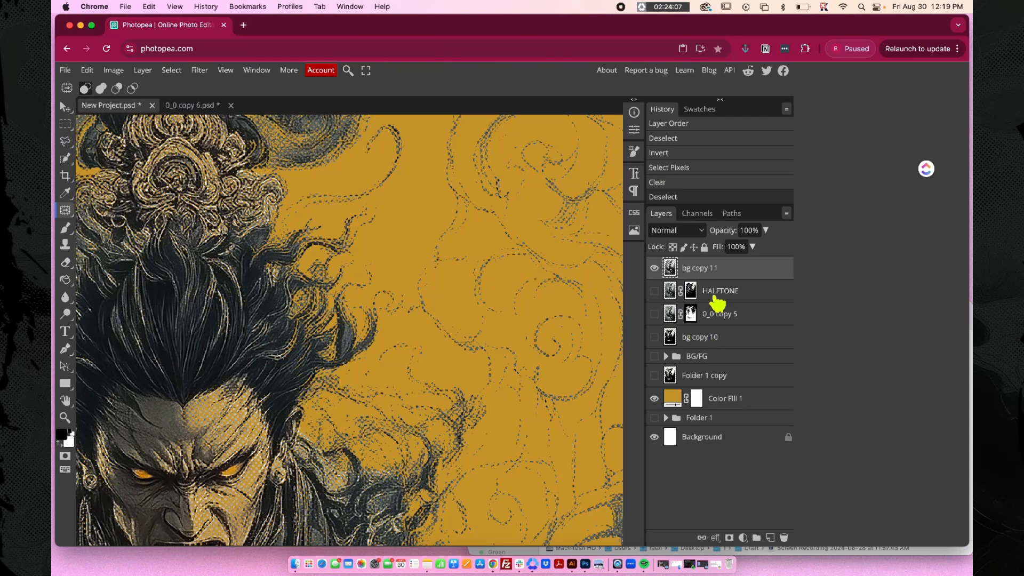
pyautogui.scroll(-4, 571, 297)
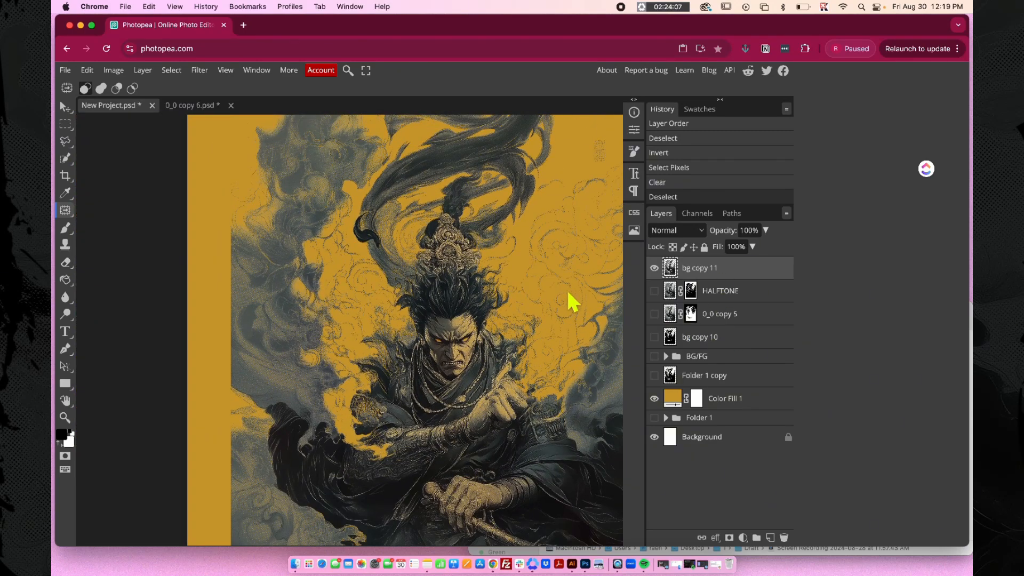
pyautogui.doubleClick(672, 398)
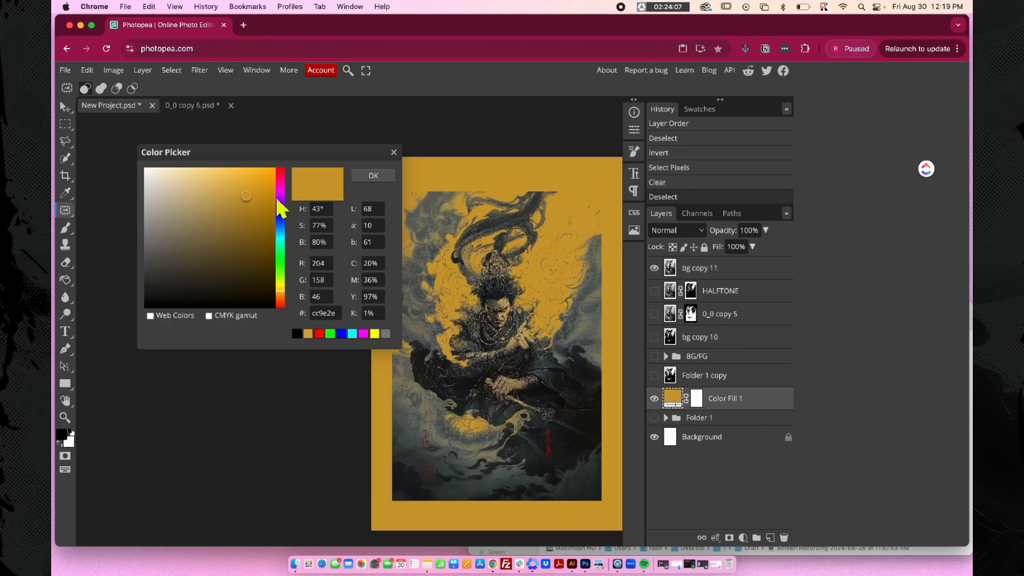
pyautogui.moveTo(199, 188); pyautogui.dragTo(152, 168)
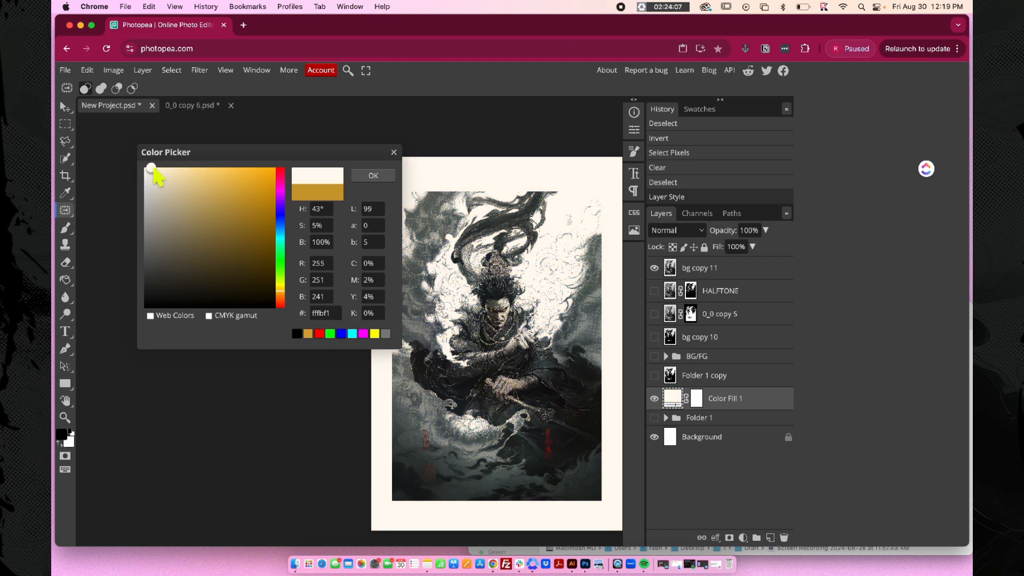
pyautogui.click(373, 175)
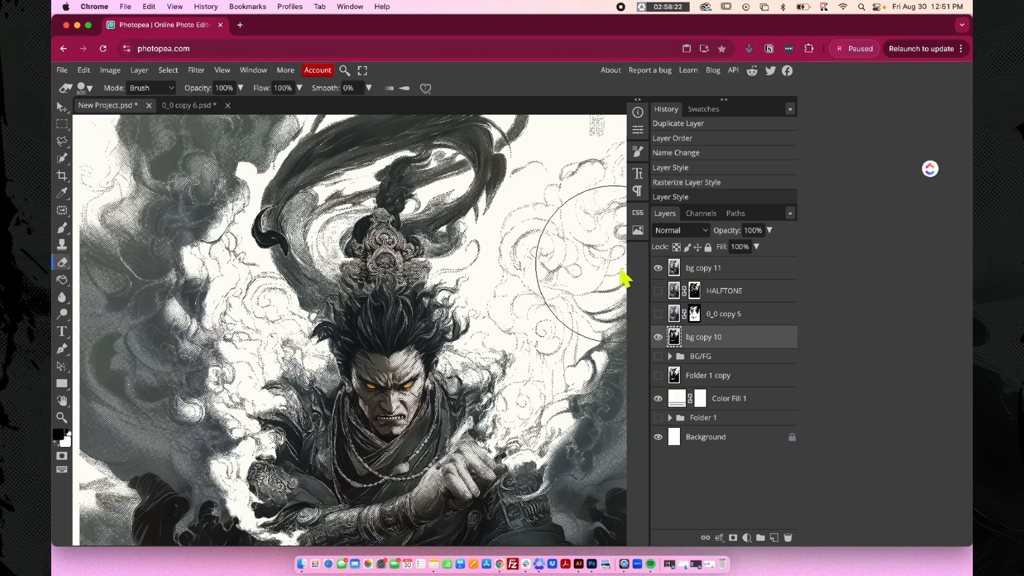
# Step: Duplicate the Folder 1 copy layer and place the duplicate directly beneath bg copy 11
pyautogui.click(757, 269)
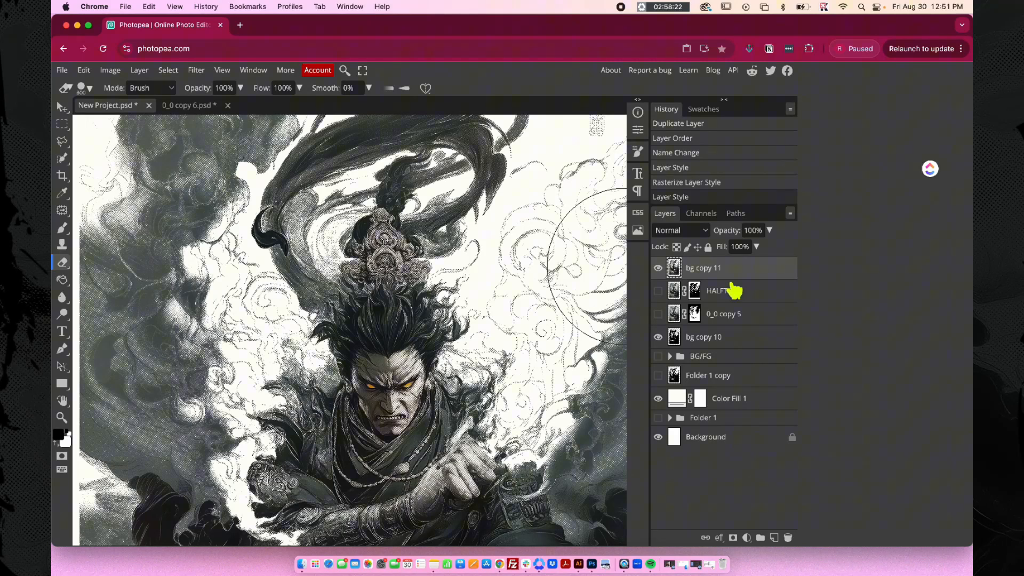
pyautogui.click(726, 341)
pyautogui.click(692, 382)
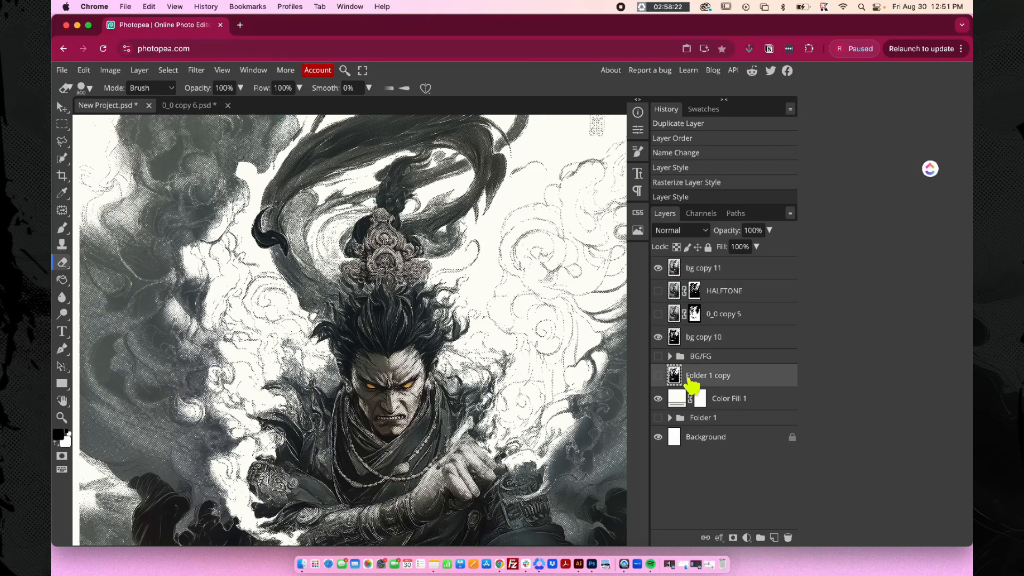
pyautogui.hotkey('ctrl', 'j')
pyautogui.moveTo(692, 382)
pyautogui.mouseDown()
pyautogui.moveTo(698, 271)
pyautogui.moveTo(697, 286)
pyautogui.mouseUp()
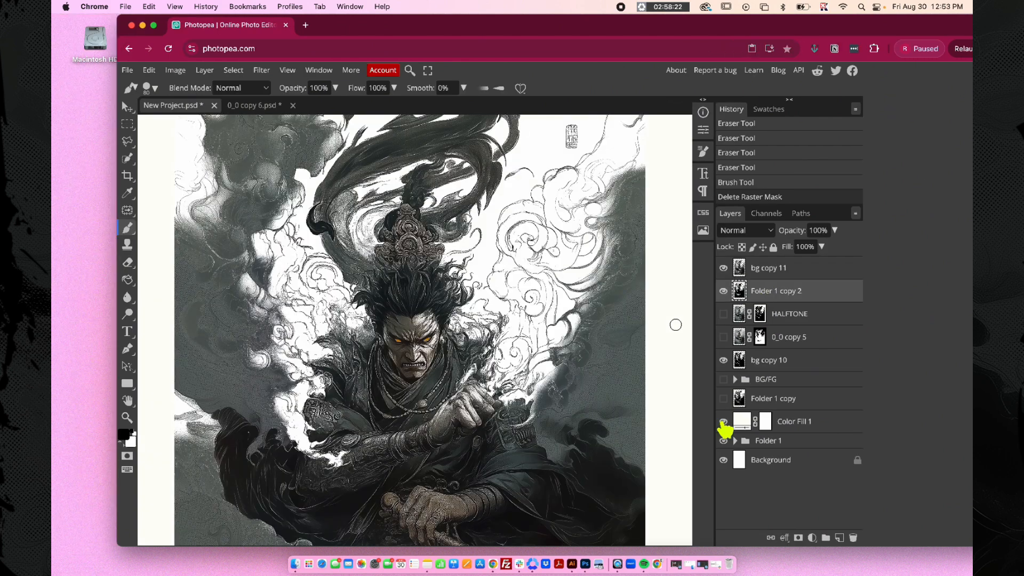
# Step: Recolor the Color Fill 1 backdrop to a bright yellow
pyautogui.doubleClick(741, 421)
pyautogui.click(277, 238)
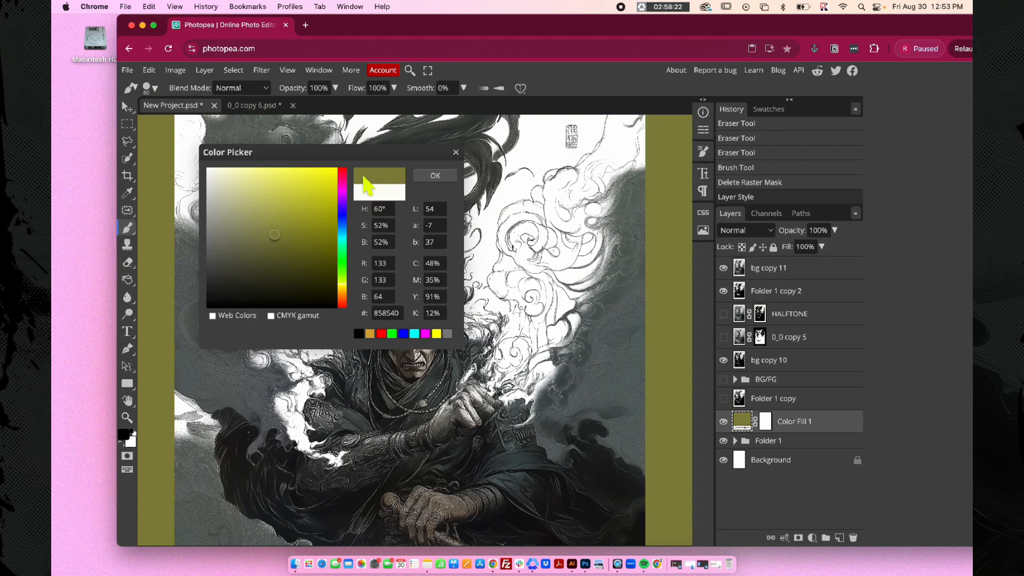
pyautogui.click(327, 188)
pyautogui.click(435, 176)
# Step: Set the Folder 1 copy 2 layer's blend mode to Multiply, checking it with bg copy 11 temporarily hidden
pyautogui.click(742, 297)
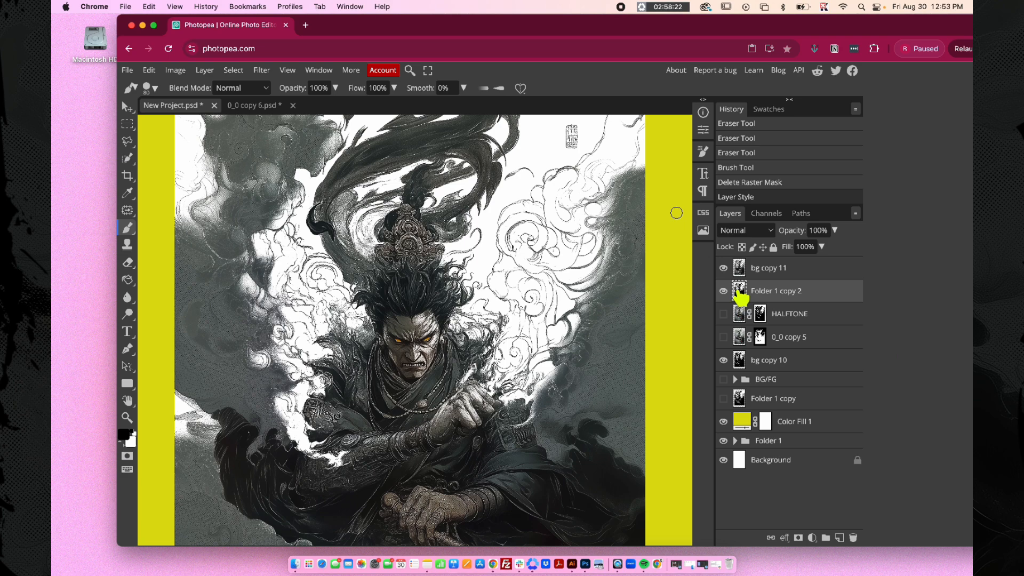
pyautogui.click(723, 268)
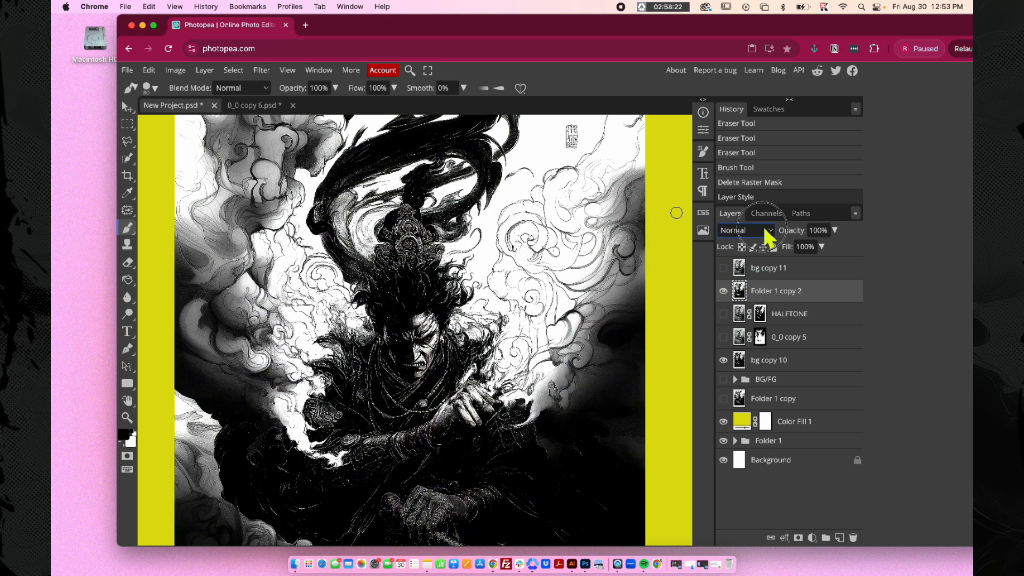
pyautogui.click(758, 231)
pyautogui.press('Escape')
pyautogui.press('Down')
pyautogui.press('Down')
pyautogui.press('Down')
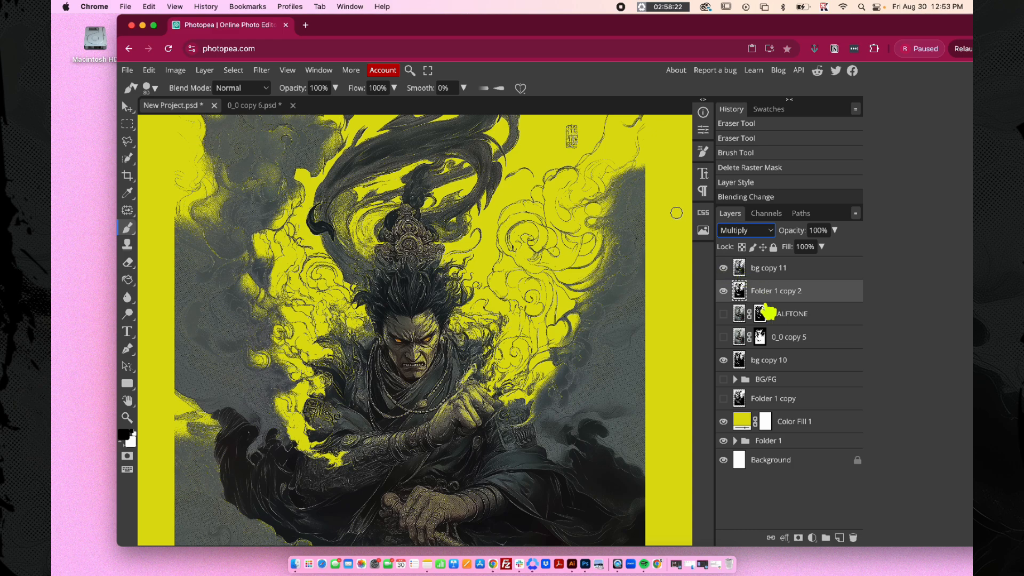
# Step: Examine the linework and halftones on the yellow backdrop, comparing the artwork with and without Folder 1 copy 2
pyautogui.scroll(4, 607, 318)
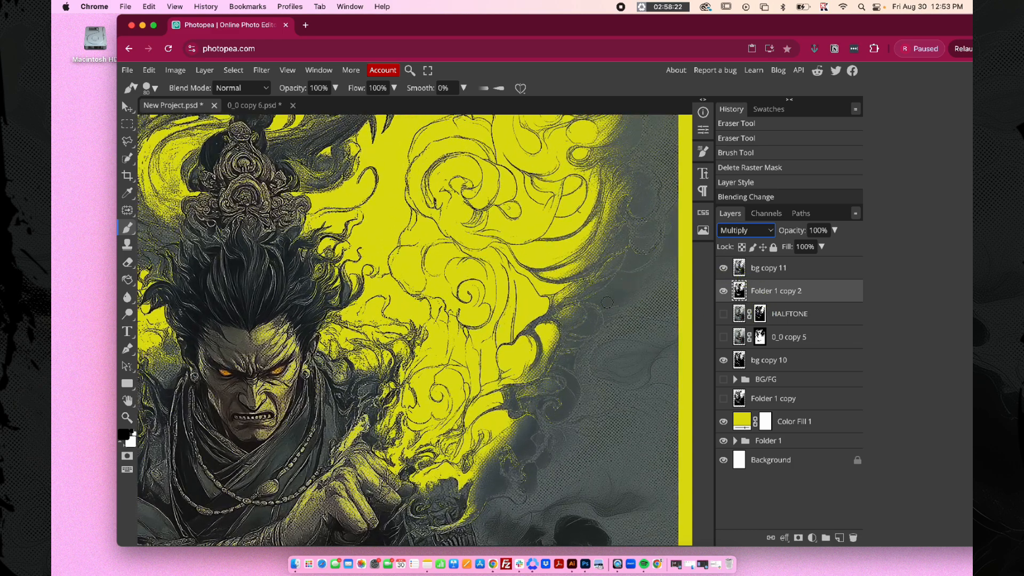
pyautogui.scroll(-5, 607, 303)
pyautogui.scroll(1, 607, 303)
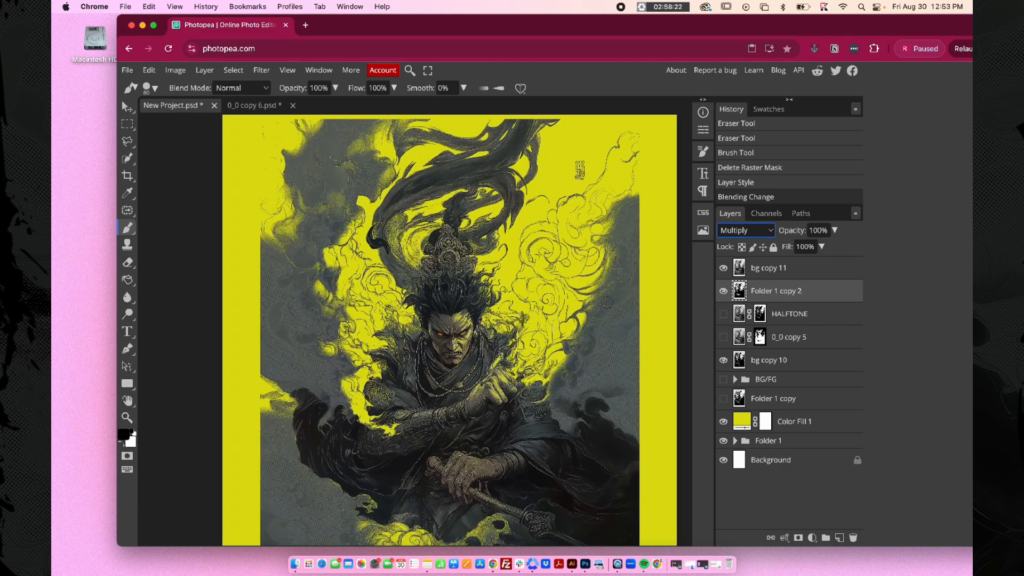
pyautogui.scroll(2, 607, 303)
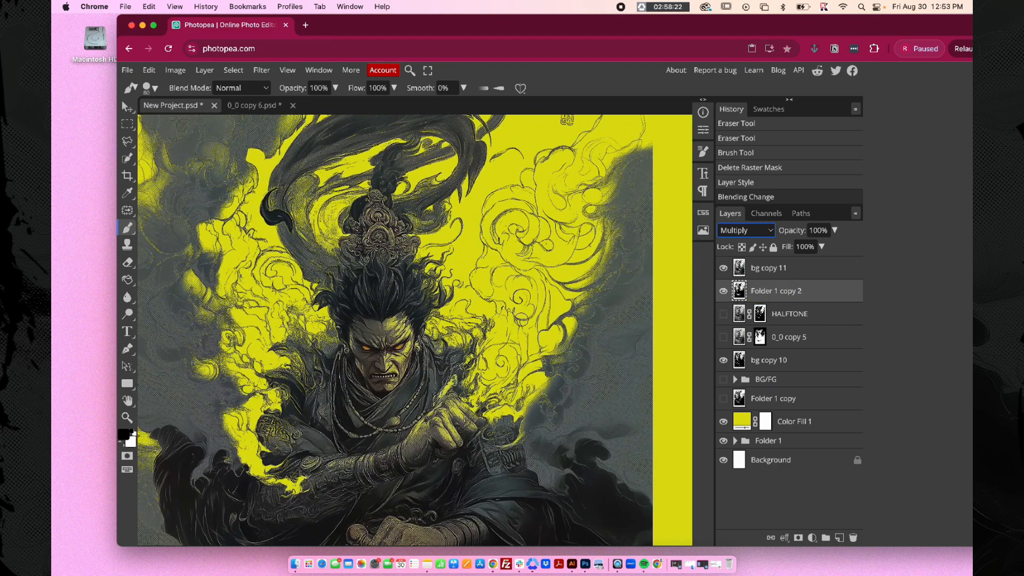
pyautogui.click(723, 312)
pyautogui.click(723, 312)
pyautogui.click(723, 312)
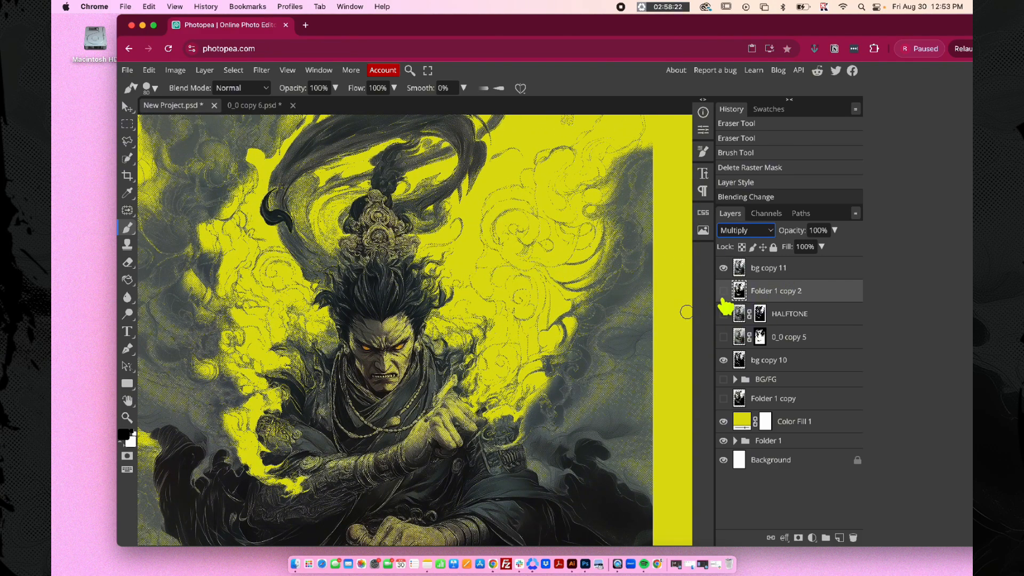
pyautogui.click(723, 312)
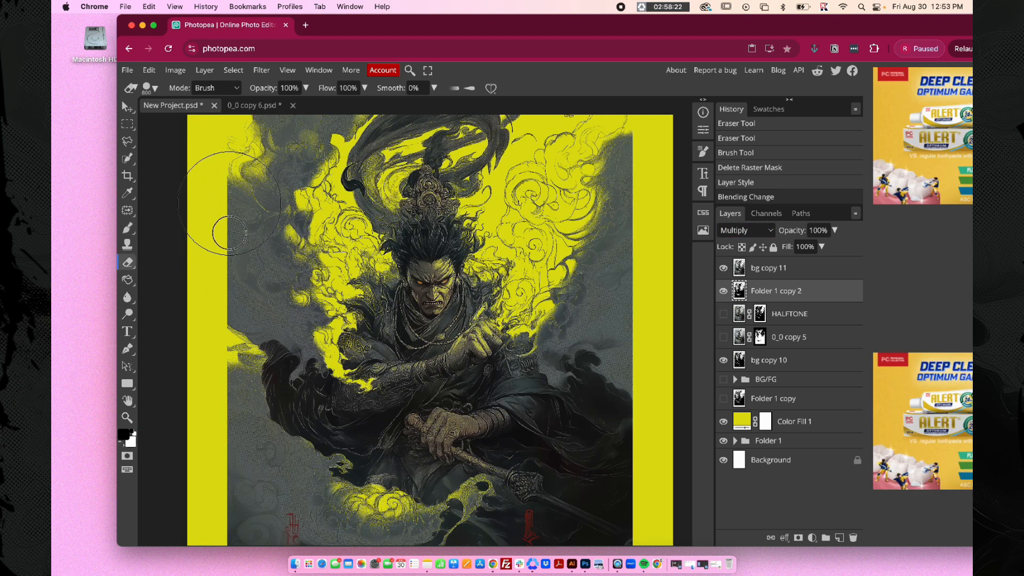
# Step: Erase Folder 1 copy 2 over the dark smoke along the artwork's left side and across its lower part
pyautogui.click(230, 233)
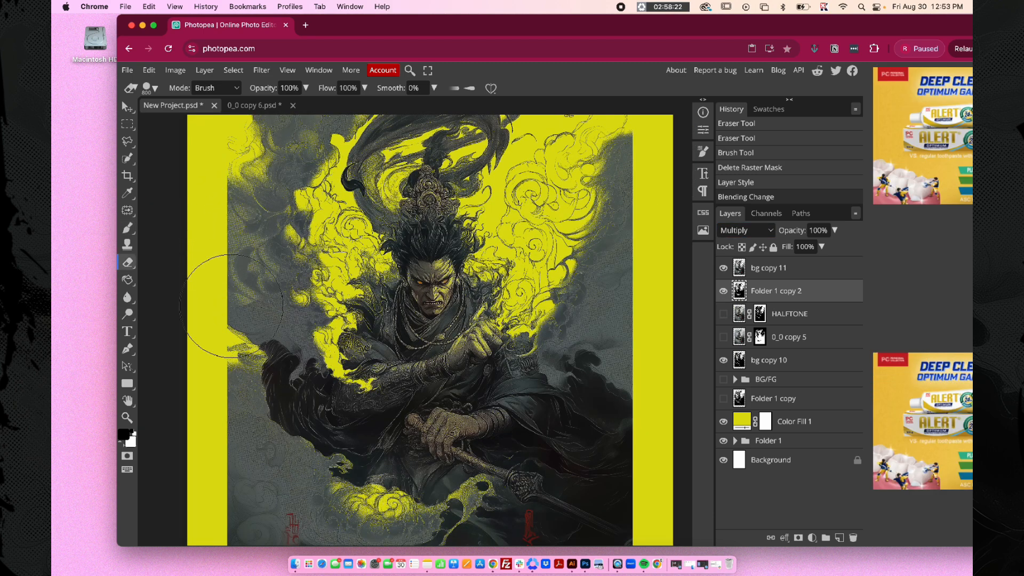
pyautogui.click(254, 398)
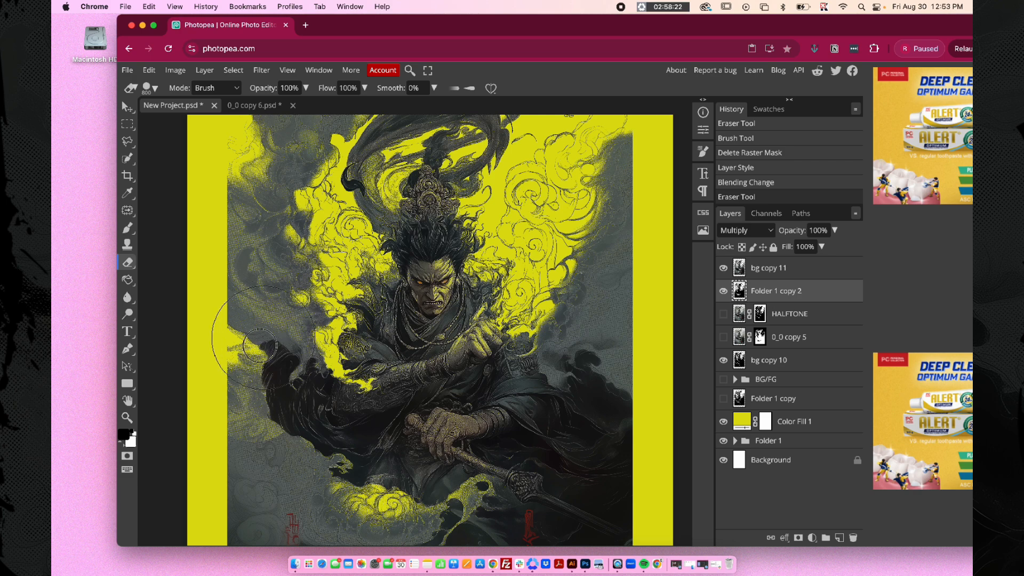
pyautogui.moveTo(249, 400); pyautogui.dragTo(289, 496)
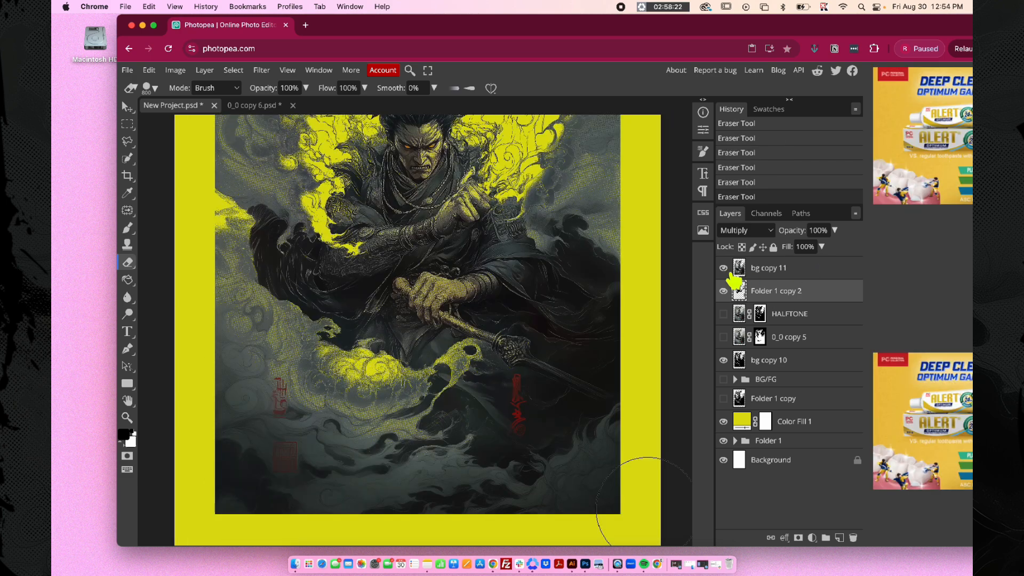
# Step: Hide bg copy 11 and bg copy 10, and erase Folder 1 copy 2 over the warrior, keeping only the swirling clouds on both sides
pyautogui.click(724, 269)
pyautogui.scroll(1, 598, 320)
pyautogui.click(724, 360)
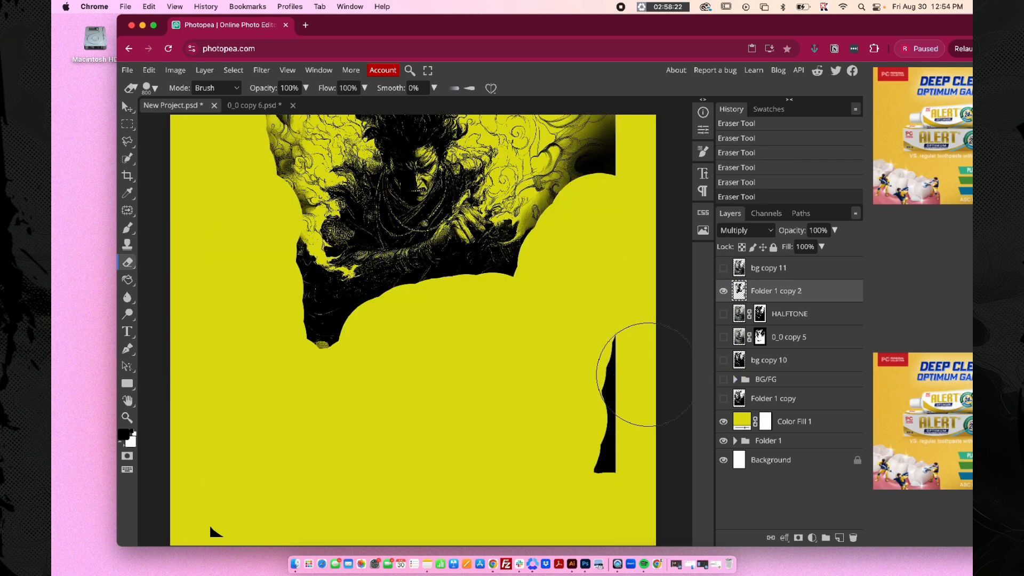
pyautogui.moveTo(248, 275)
pyautogui.mouseDown()
pyautogui.moveTo(385, 320)
pyautogui.moveTo(422, 243)
pyautogui.moveTo(480, 297)
pyautogui.mouseUp()
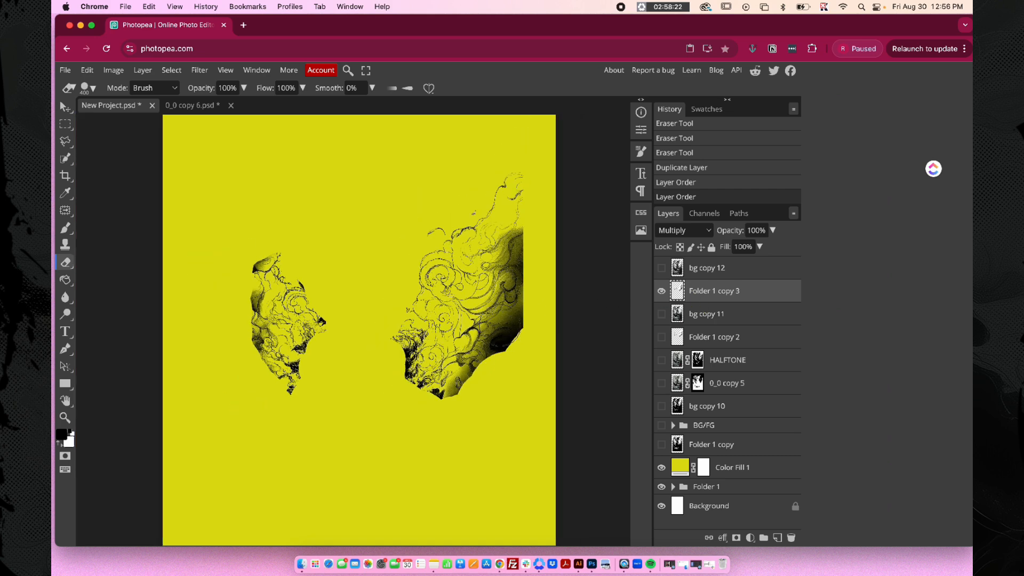
# Step: Set Folder 1 copy 3 to Normal blending, clear its highlights selected through Color Range at 98% fuzziness, and deselect
pyautogui.click(688, 231)
pyautogui.click(675, 182)
pyautogui.click(172, 70)
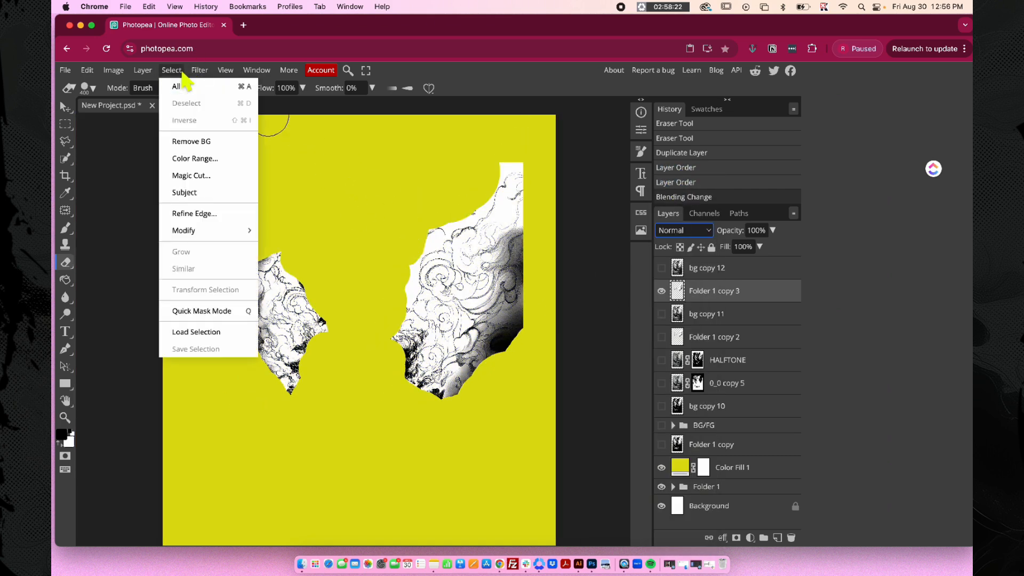
pyautogui.click(213, 159)
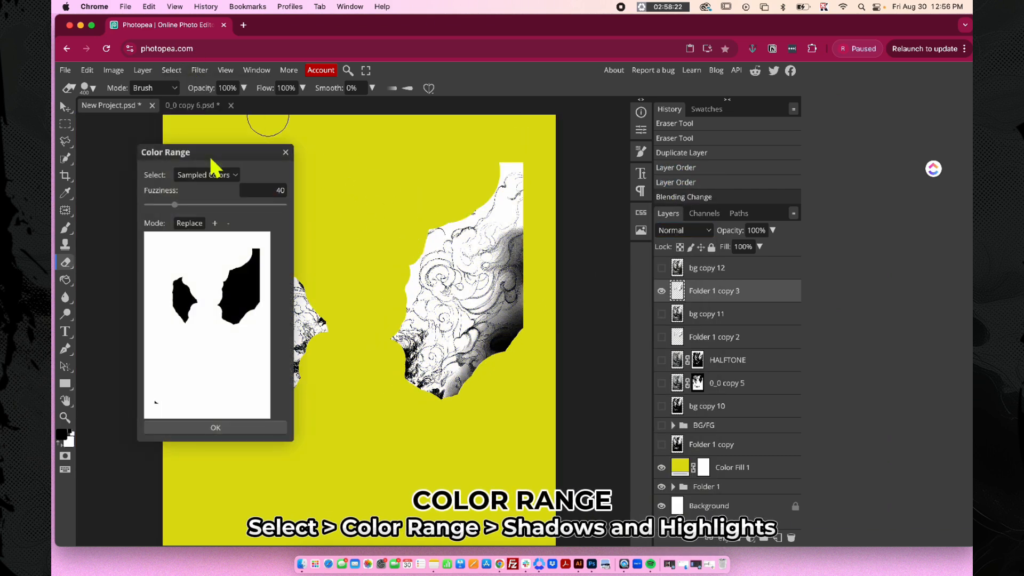
pyautogui.click(209, 174)
pyautogui.click(207, 187)
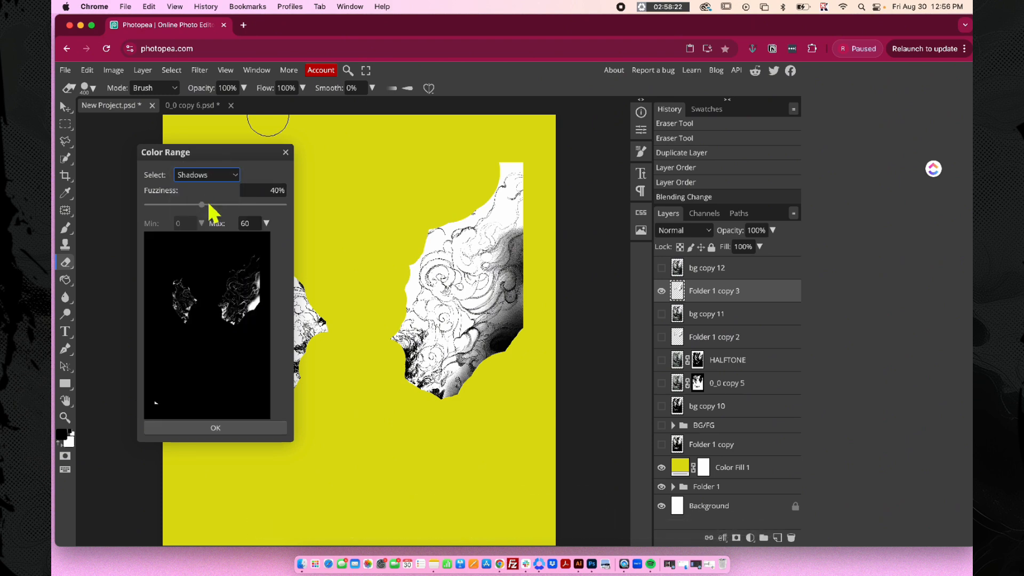
pyautogui.click(209, 174)
pyautogui.click(235, 199)
pyautogui.moveTo(213, 204); pyautogui.dragTo(191, 204)
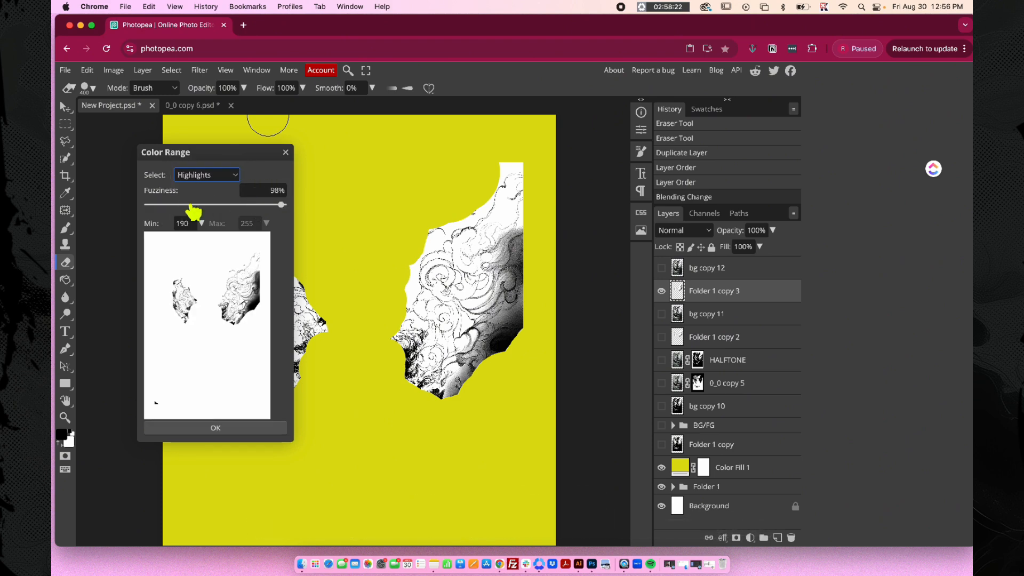
pyautogui.click(225, 428)
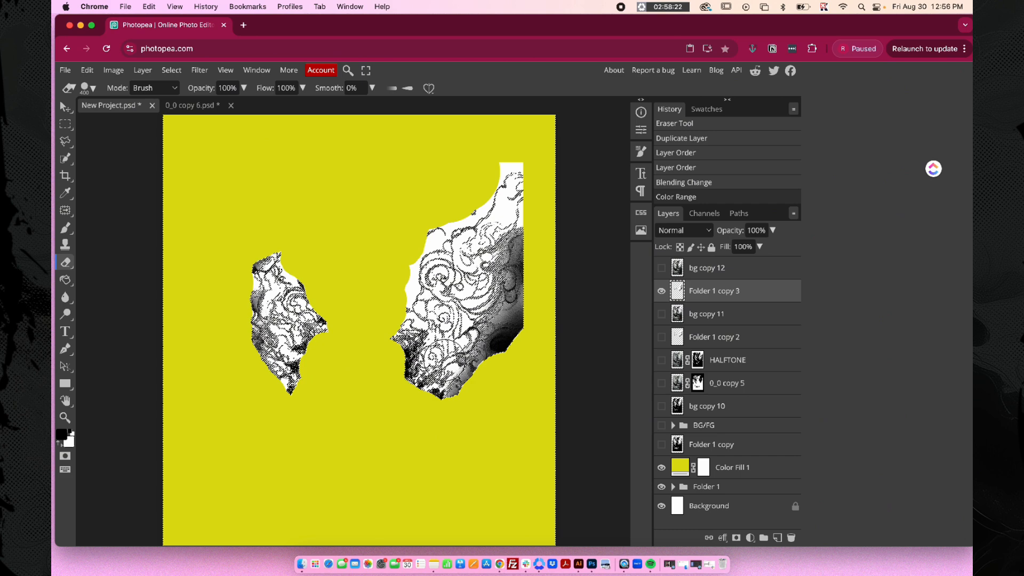
pyautogui.press('Delete')
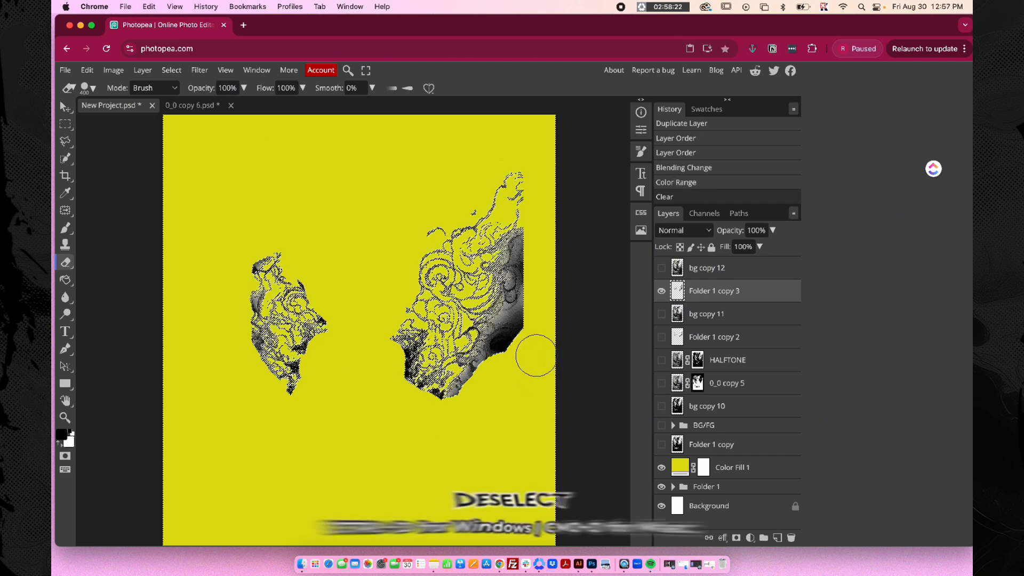
pyautogui.press('super+d')
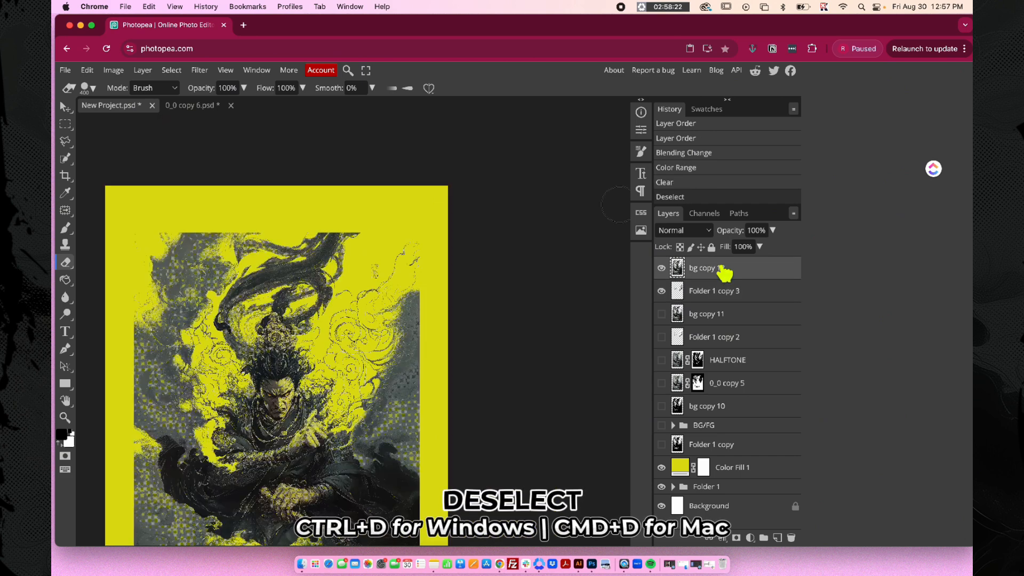
# Step: Duplicate bg copy 12 and Folder 1 copy 3, merge the duplicates into one layer, and inspect the merged artwork's cloud linework
pyautogui.click(722, 269)
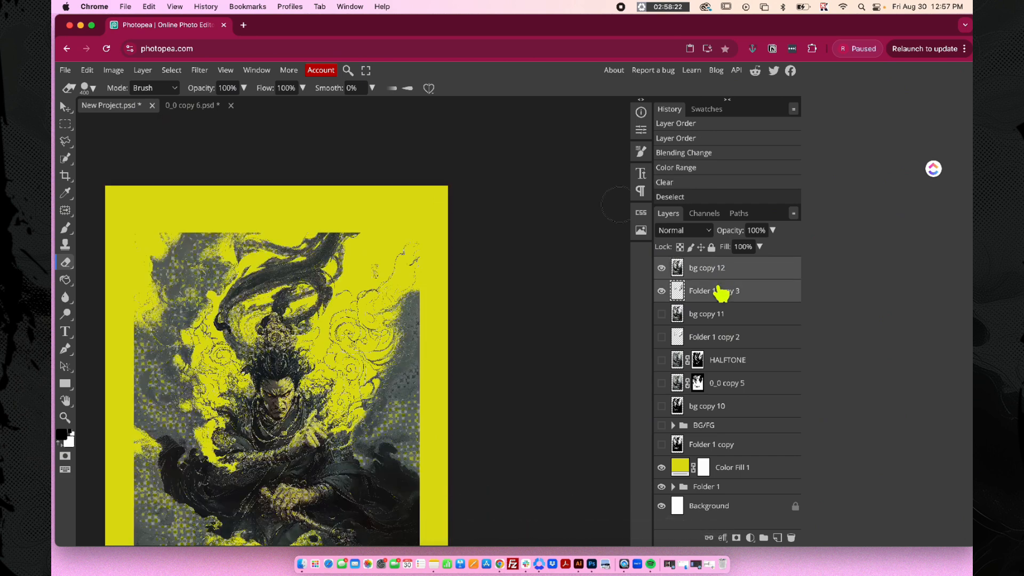
pyautogui.press('super+j')
pyautogui.rightClick(701, 292)
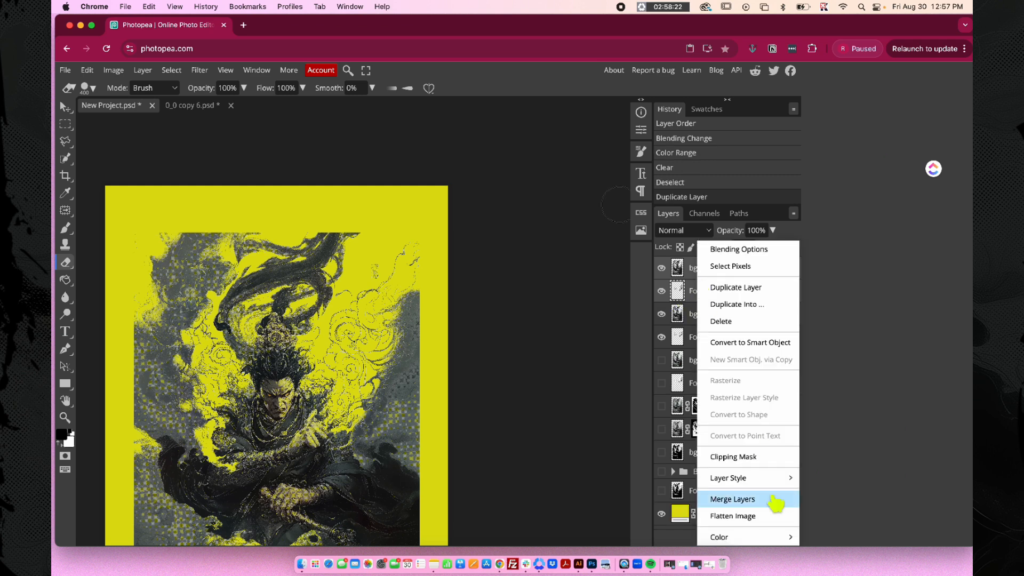
pyautogui.click(775, 501)
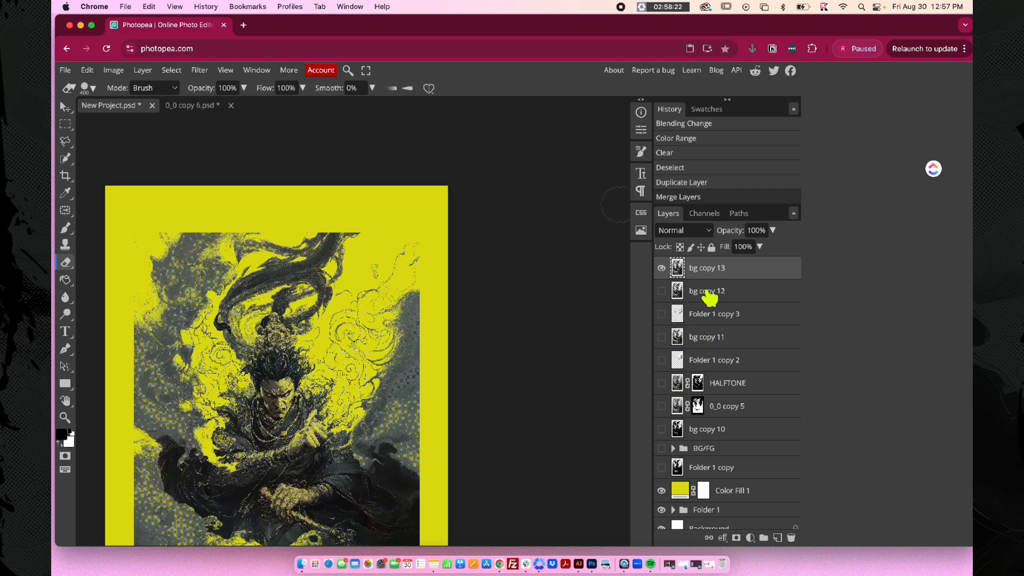
pyautogui.scroll(3, 401, 344)
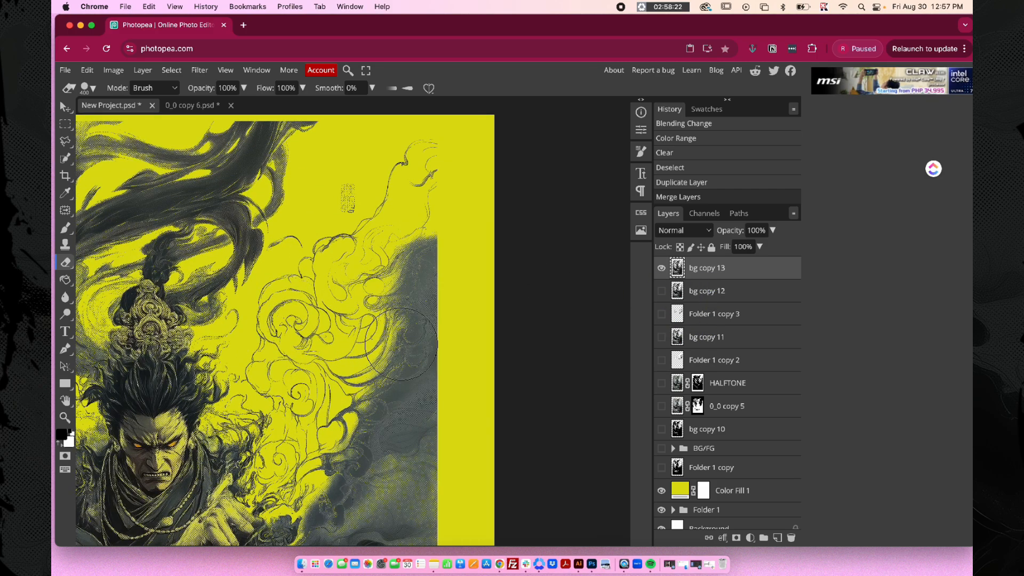
pyautogui.scroll(5, 401, 344)
pyautogui.scroll(-5, 401, 344)
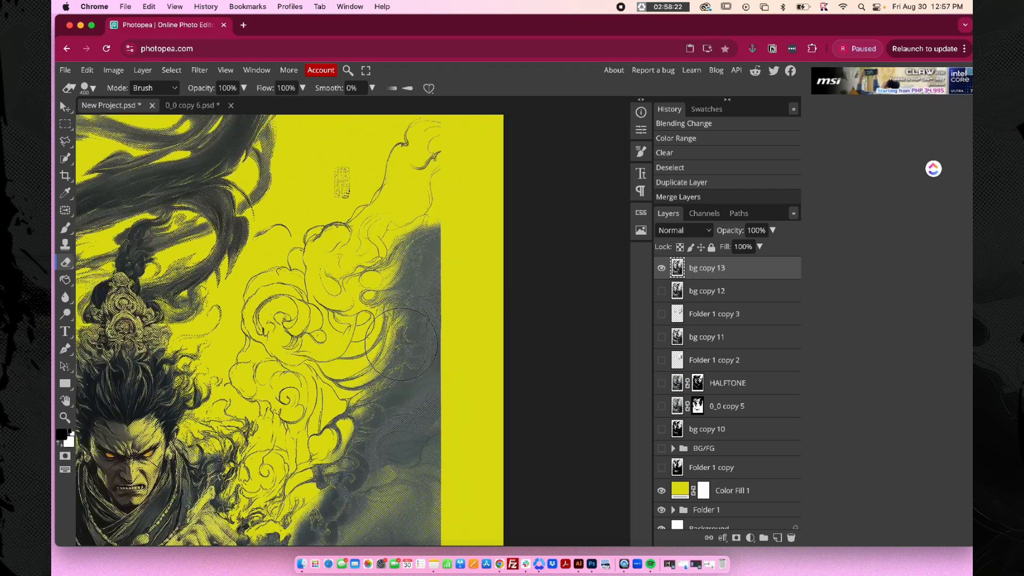
pyautogui.scroll(-5, 401, 344)
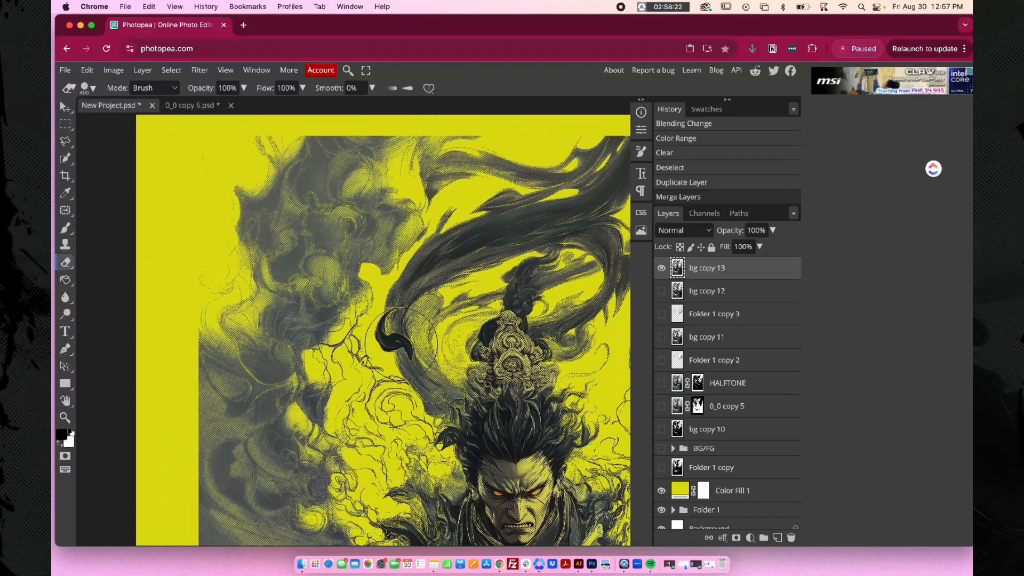
# Step: Rename the merged bg copy 13 layer as FINAL
pyautogui.scroll(-5, 401, 344)
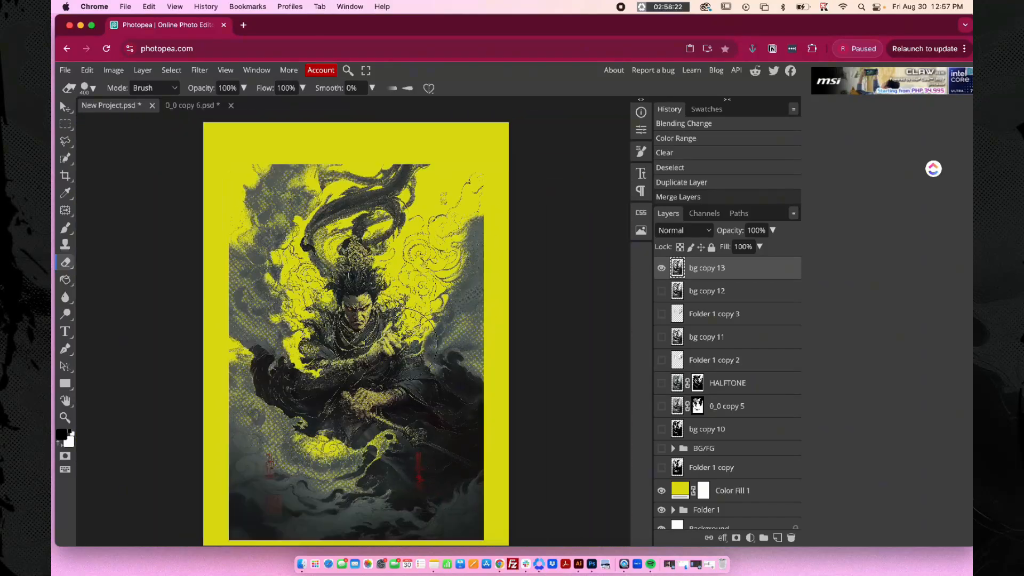
pyautogui.scroll(-1, 401, 344)
pyautogui.hscroll(-1, 401, 344)
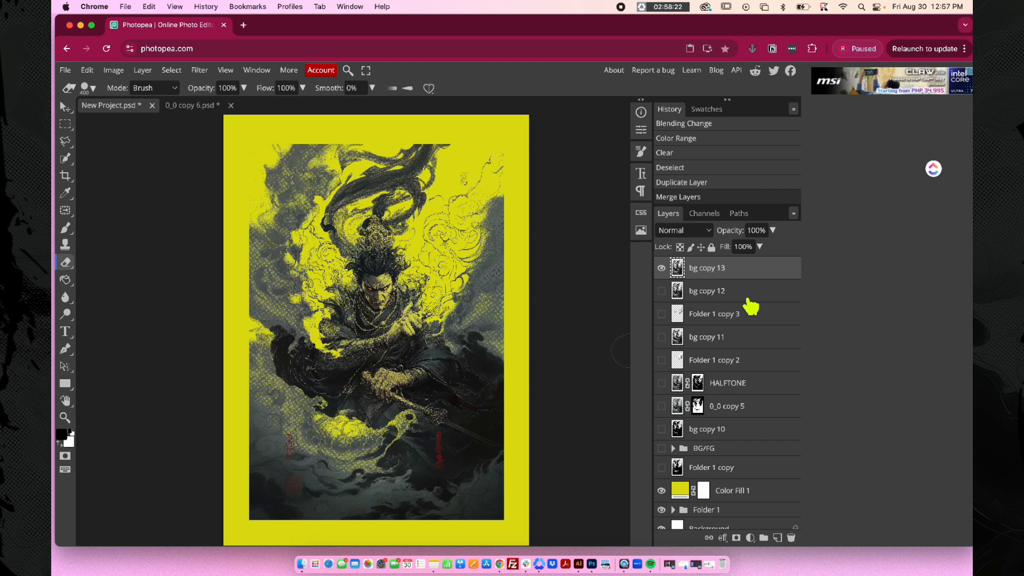
pyautogui.doubleClick(705, 270)
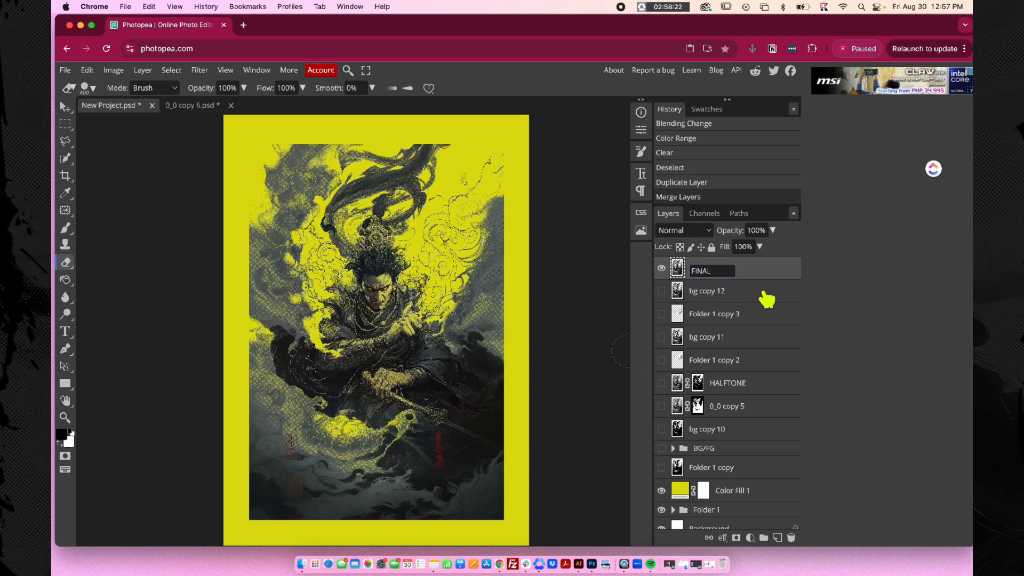
pyautogui.click(766, 300)
# Step: Group the layers from bg copy 12 down to bg copy 10 and name the group EDITABLE
pyautogui.click(745, 431)
pyautogui.keyDown('shift'); pyautogui.click(750, 303); pyautogui.keyUp('shift')
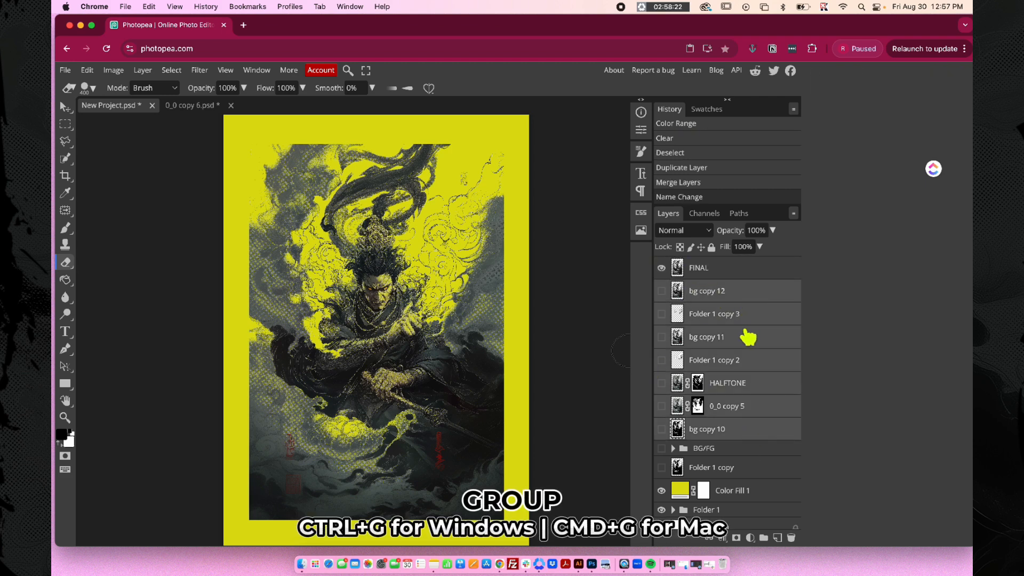
pyautogui.press('super+g')
pyautogui.doubleClick(705, 290)
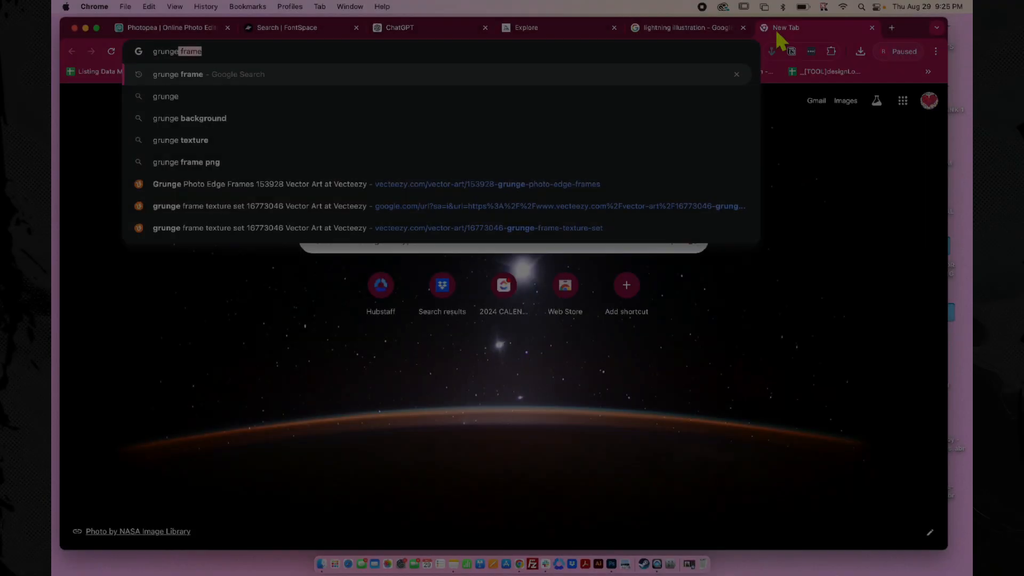
# Step: Search Google Images for "grunge frame" in the browser
pyautogui.write('frame')
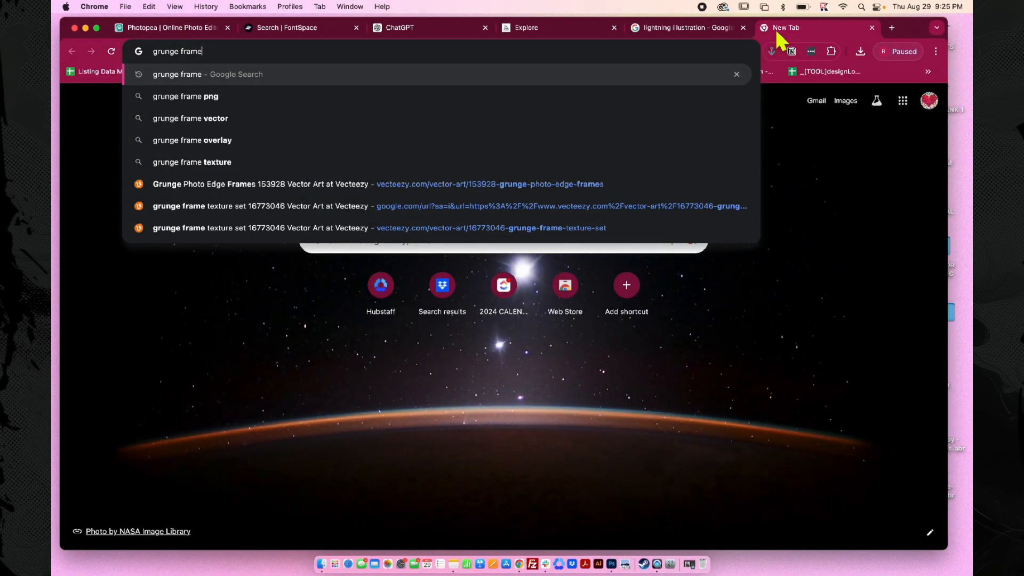
pyautogui.press('Return')
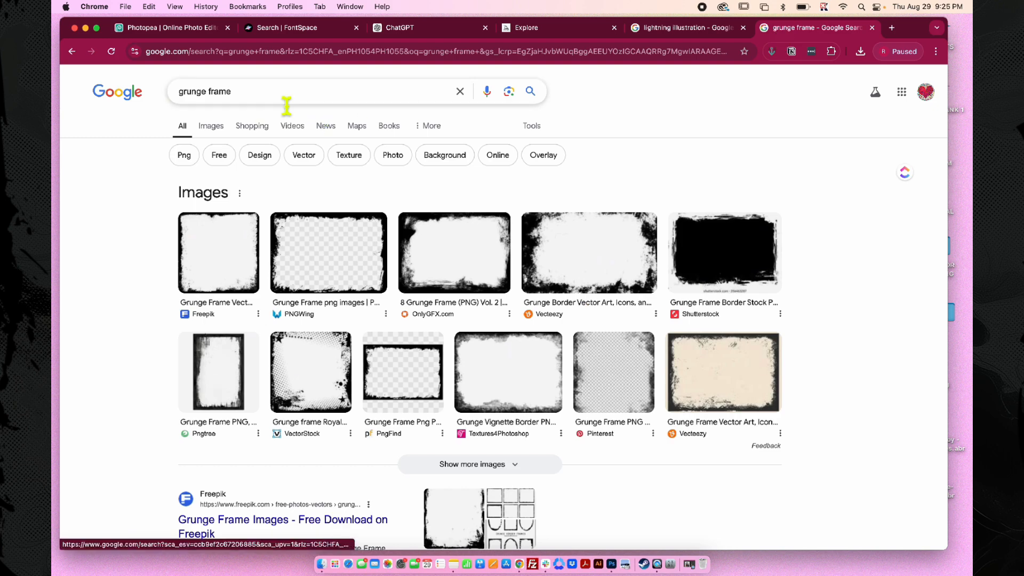
pyautogui.click(211, 126)
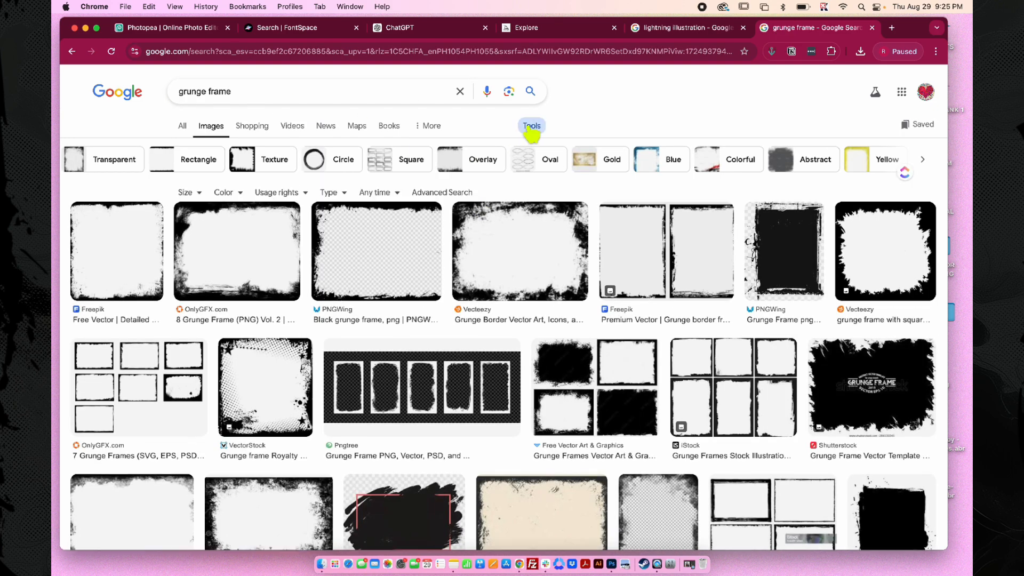
# Step: Open the PNGWing black grunge frame result's page and download the PNG
pyautogui.click(368, 274)
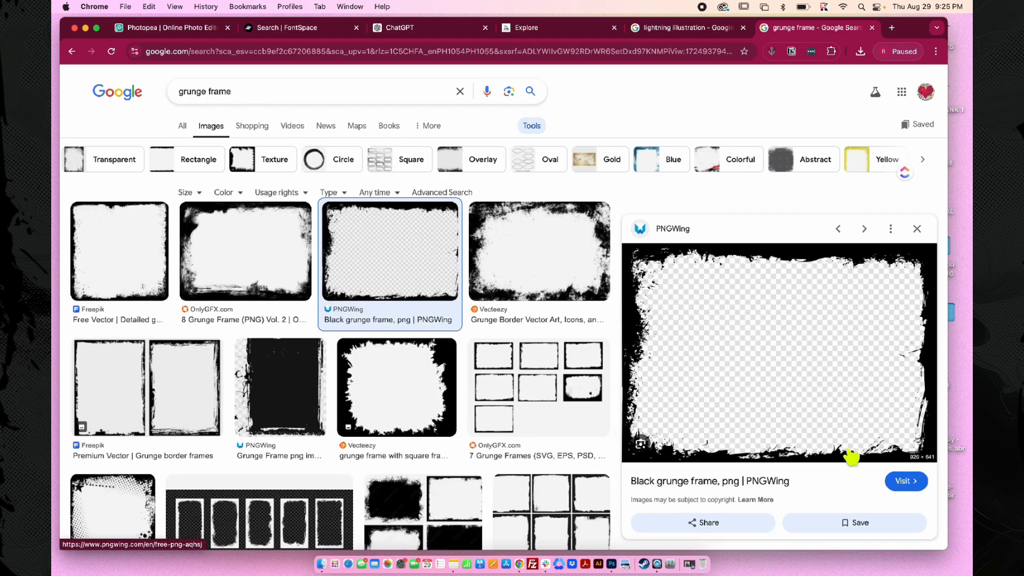
pyautogui.click(889, 483)
pyautogui.scroll(-4, 611, 377)
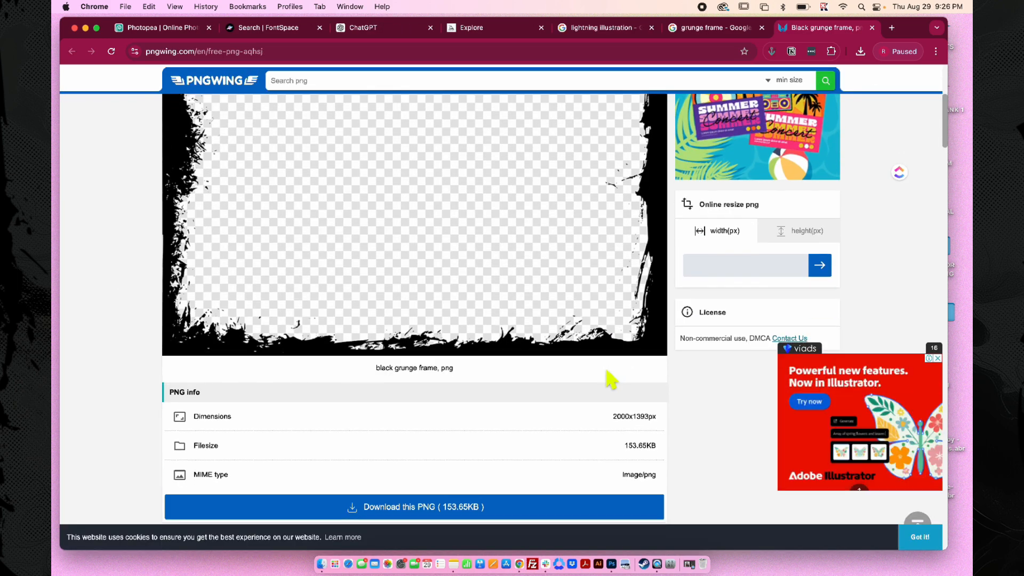
pyautogui.click(541, 474)
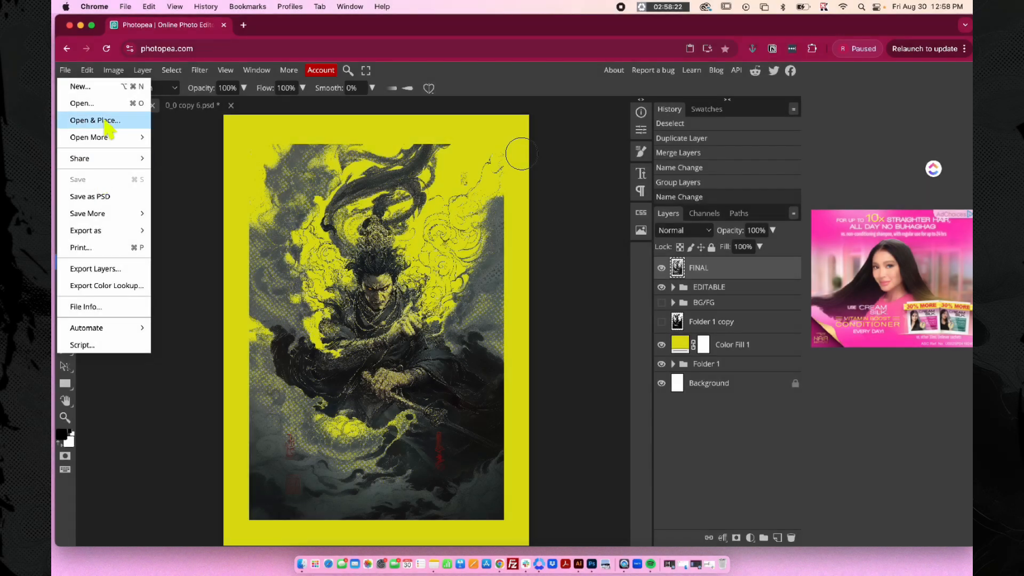
# Step: In Photopea, place pngwing.com.png from the Desktop into the project and rotate it 90°
pyautogui.click(103, 119)
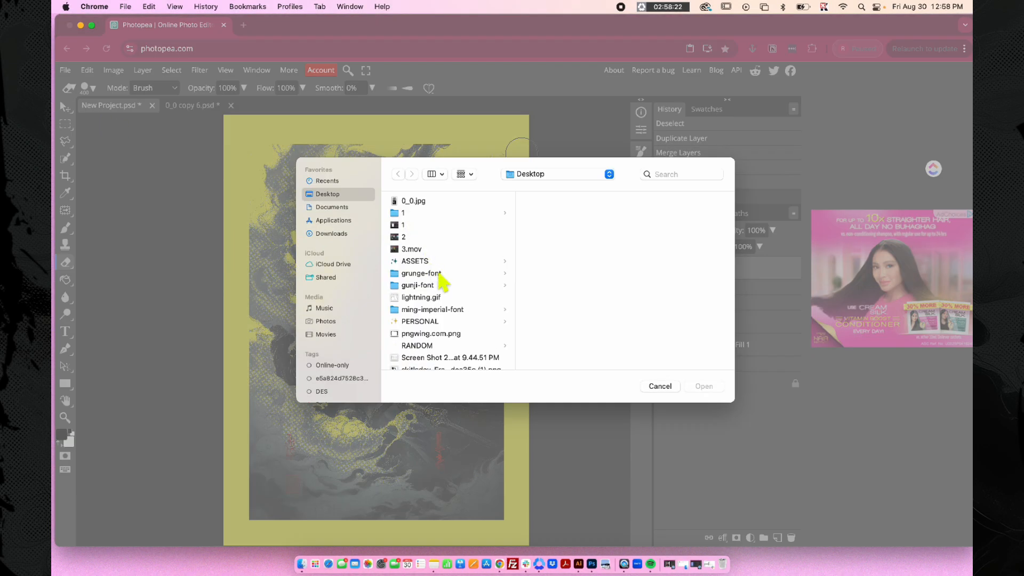
pyautogui.click(432, 334)
pyautogui.click(704, 386)
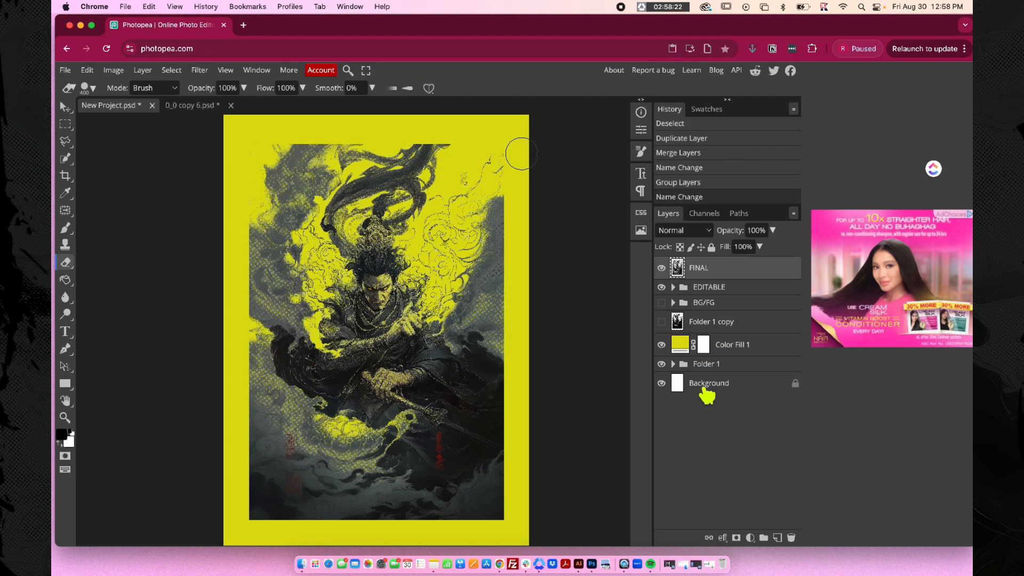
pyautogui.moveTo(216, 220); pyautogui.dragTo(464, 193)
pyautogui.moveTo(307, 89); pyautogui.dragTo(274, 95)
pyautogui.write('90')
pyautogui.press('Return')
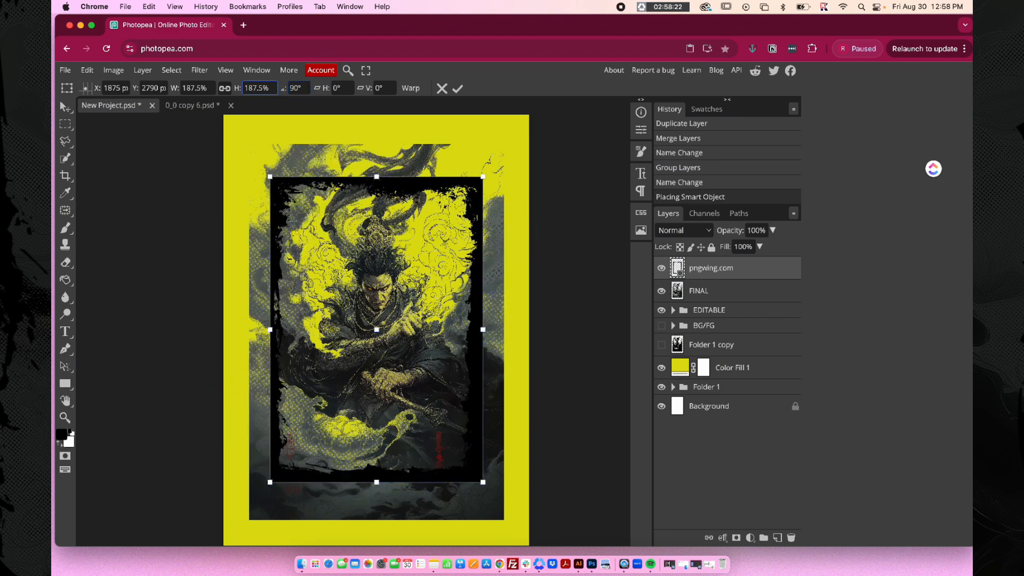
# Step: Stretch the placed grunge frame on all sides so it covers the outer edges of the warrior artwork
pyautogui.moveTo(484, 176); pyautogui.dragTo(478, 147)
pyautogui.moveTo(491, 140); pyautogui.dragTo(510, 138)
pyautogui.moveTo(499, 486); pyautogui.dragTo(514, 535)
pyautogui.moveTo(383, 536); pyautogui.dragTo(381, 522)
pyautogui.moveTo(251, 324); pyautogui.dragTo(254, 325)
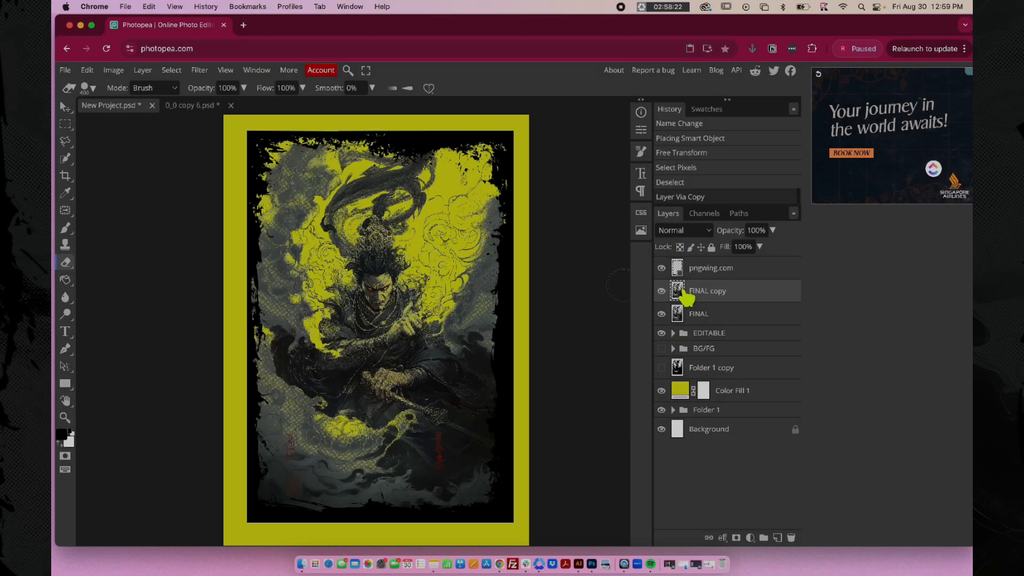
# Step: Move FINAL copy above the pngwing.com layer and load the grunge frame's pixels as a selection
pyautogui.moveTo(686, 293); pyautogui.dragTo(695, 268)
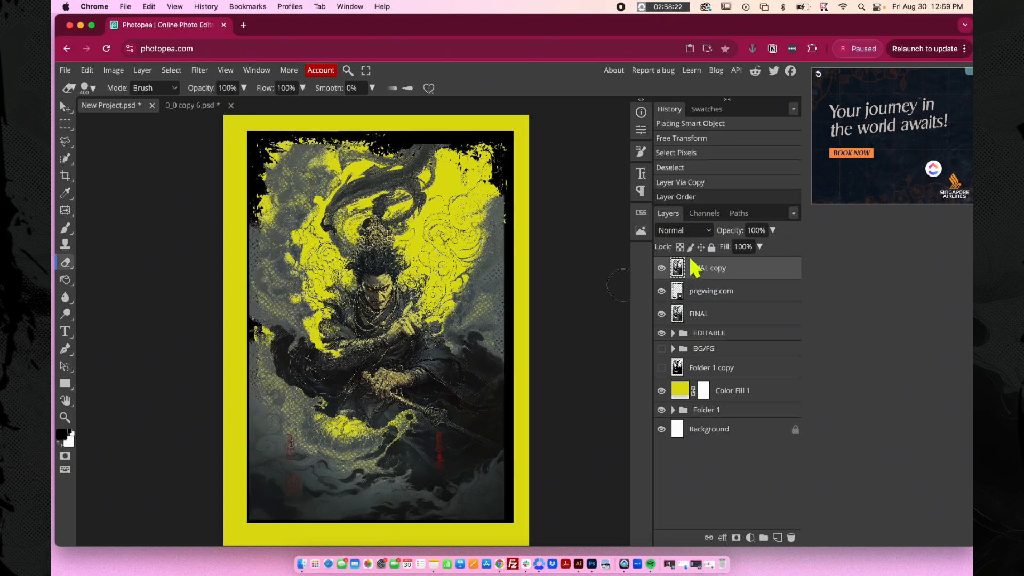
pyautogui.click(709, 292)
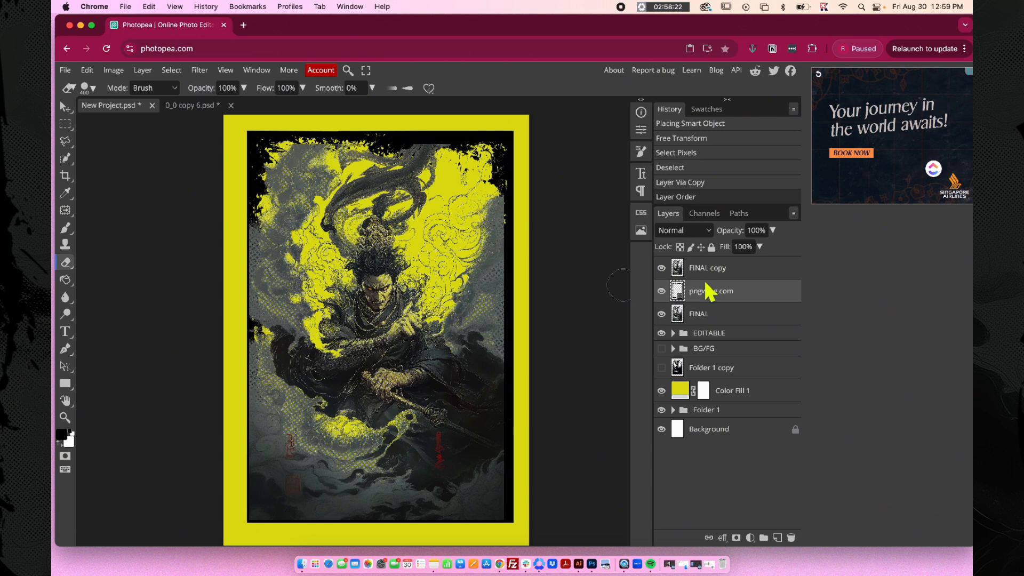
pyautogui.rightClick(680, 295)
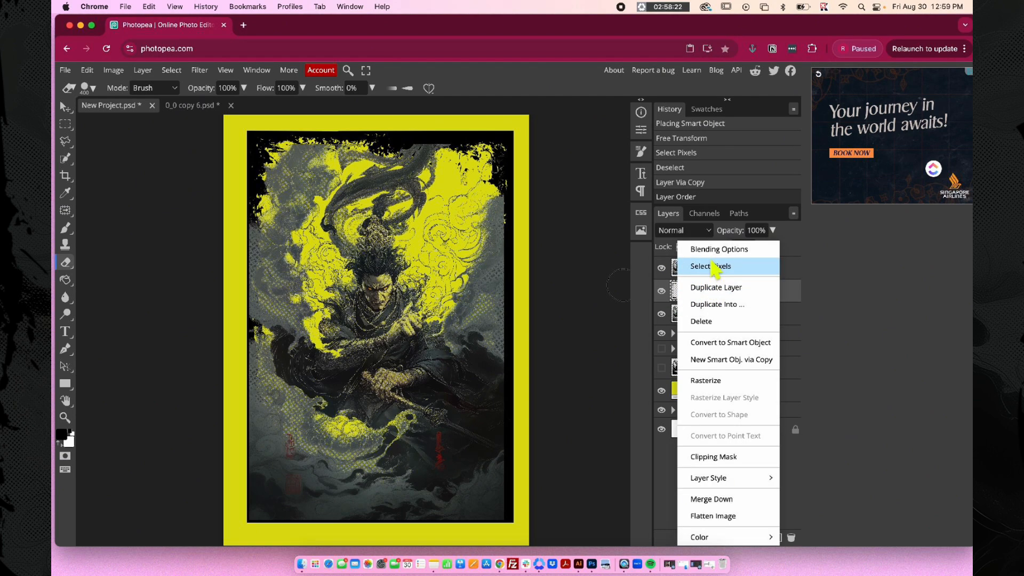
pyautogui.click(713, 267)
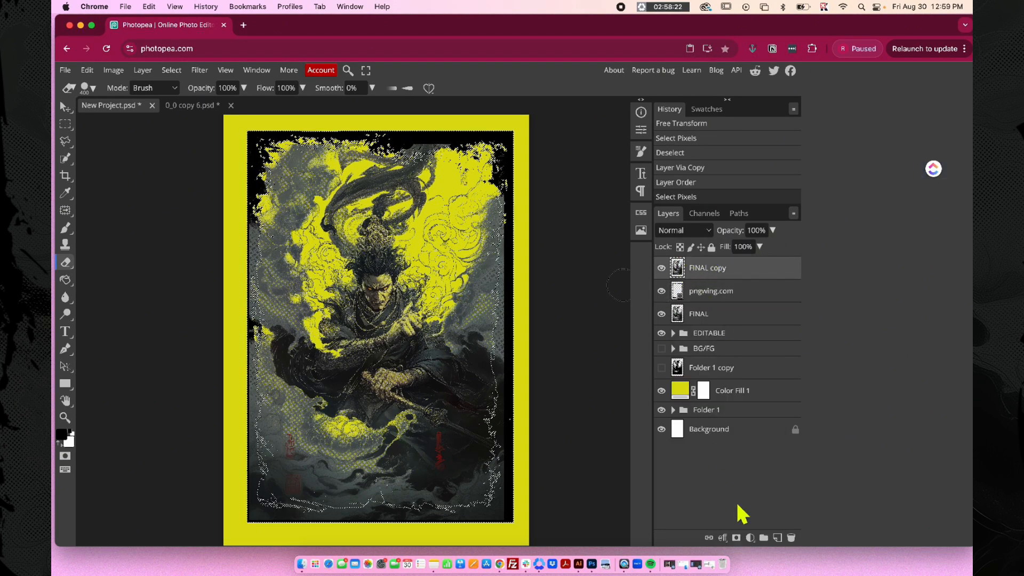
# Step: Add a raster mask to FINAL copy from the frame selection, and hide the pngwing.com and FINAL layers
pyautogui.click(736, 538)
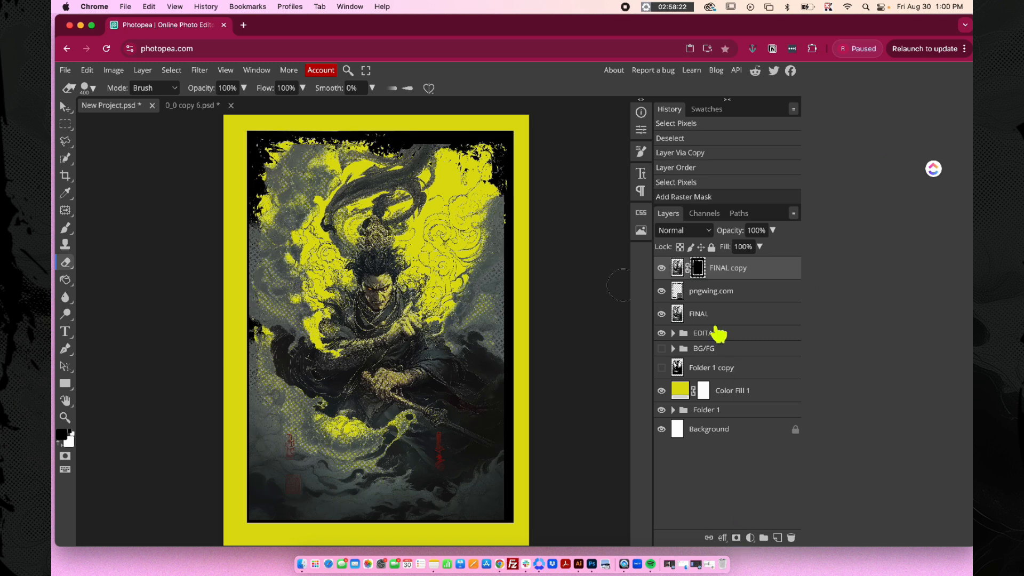
pyautogui.click(661, 291)
pyautogui.click(662, 313)
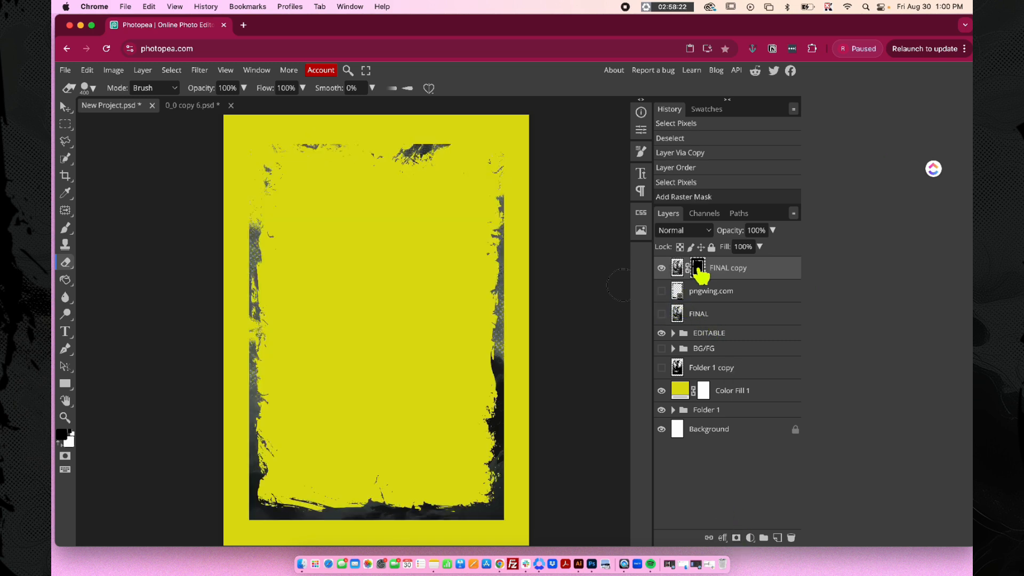
# Step: Invert the mask on the FINAL copy layer and rename the pngwing.com layer to BORDER
pyautogui.press('super+i')
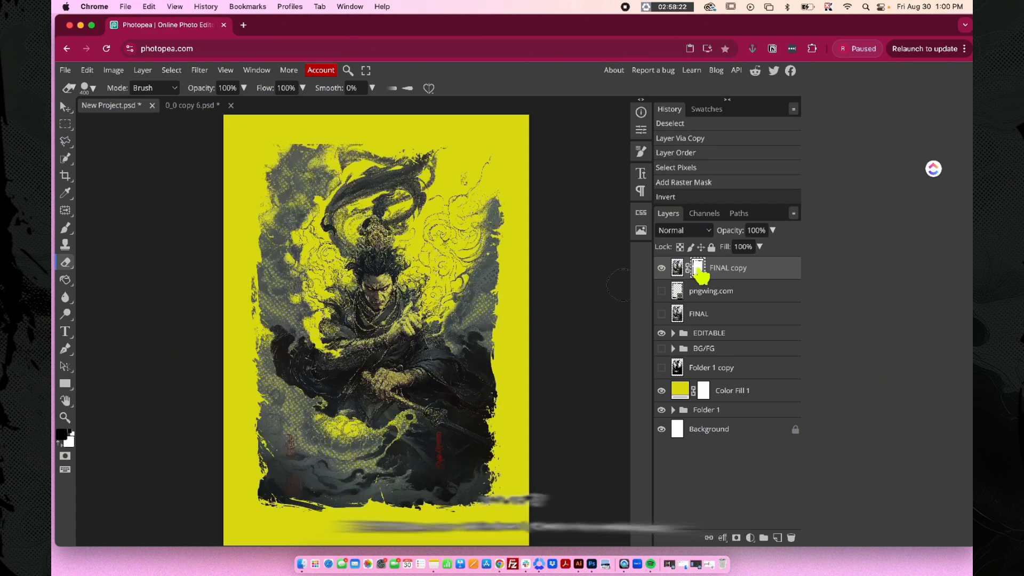
pyautogui.click(711, 297)
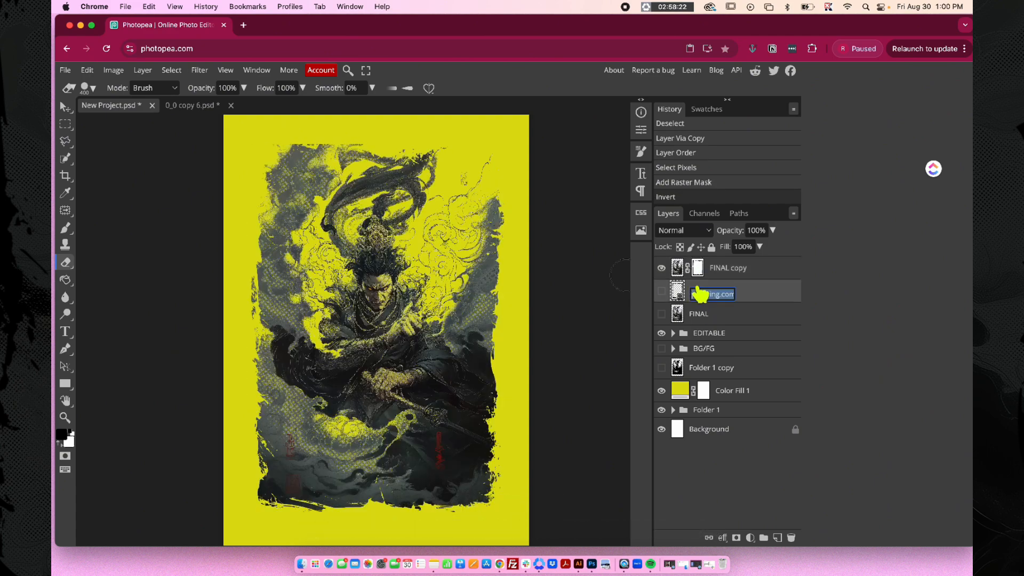
pyautogui.write('BORDER')
pyautogui.press('Return')
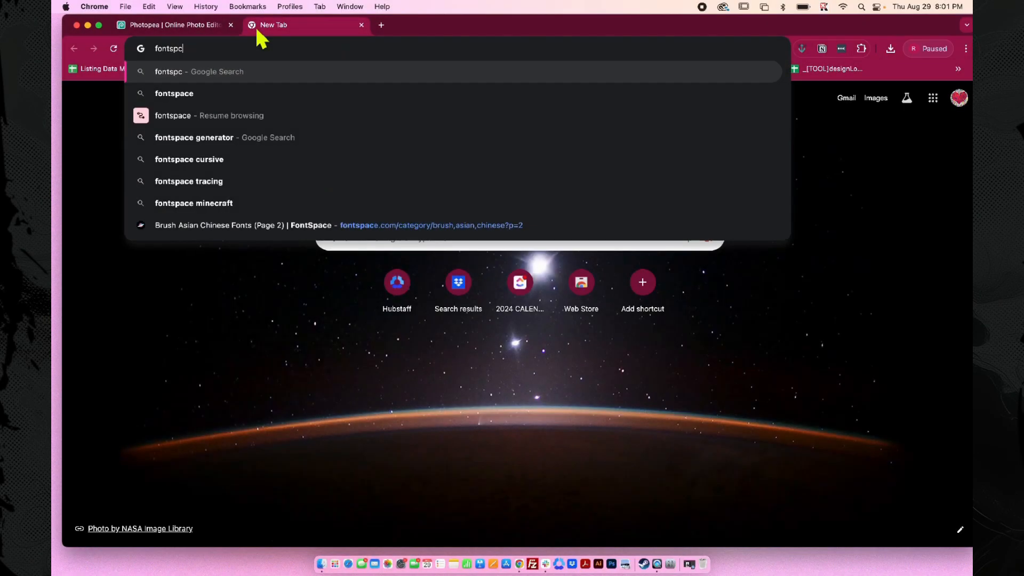
# Step: Find the Brush Asian Chinese fonts on FontSpace and download the Gunji font
pyautogui.press('BackSpace')
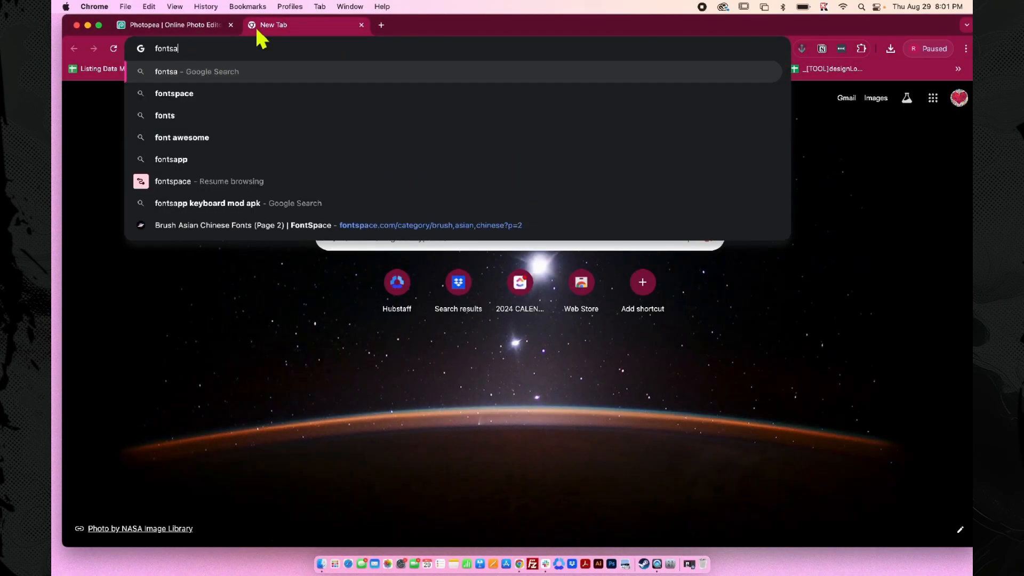
pyautogui.write('ace')
pyautogui.press('Return')
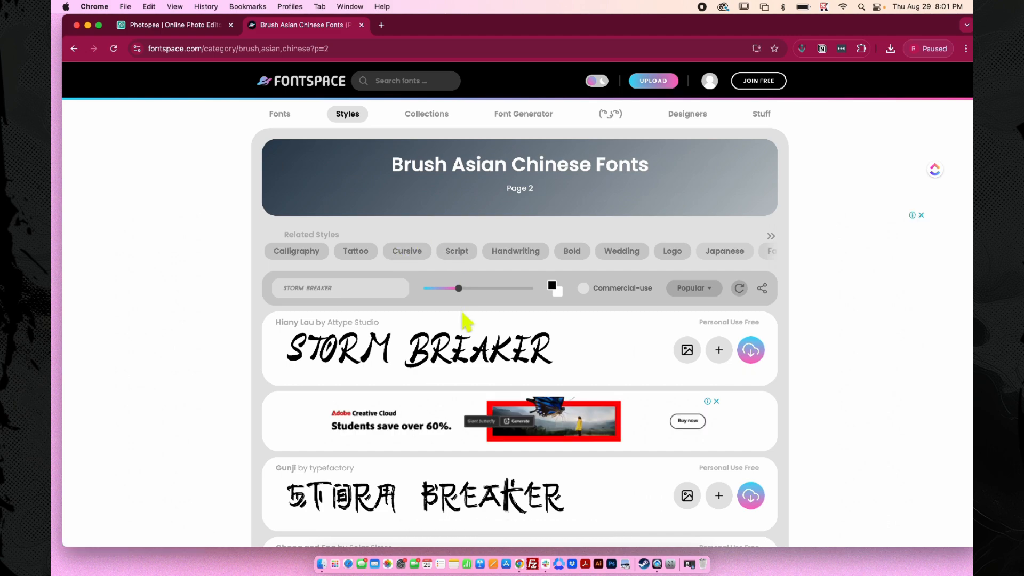
pyautogui.scroll(-5, 459, 315)
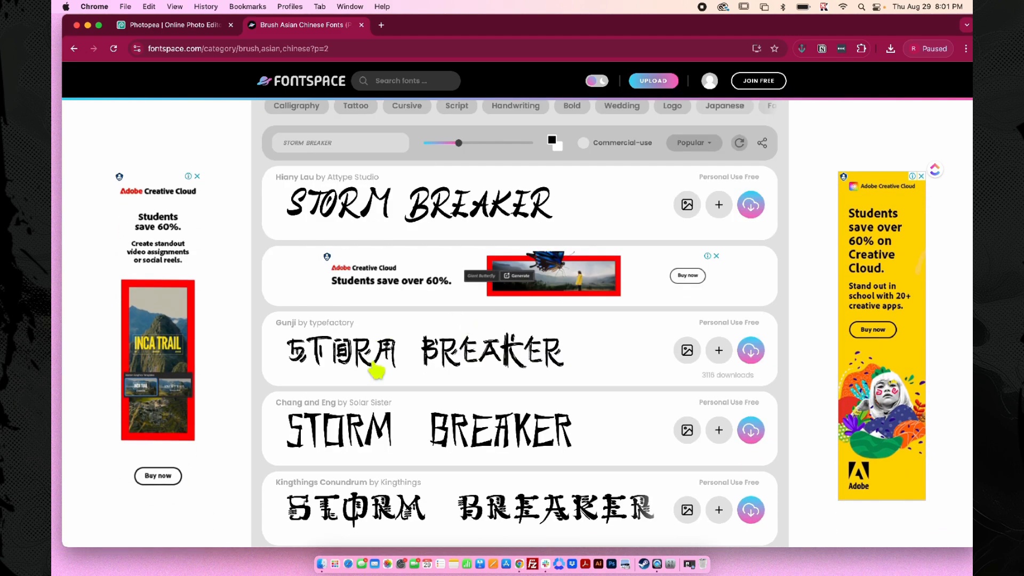
pyautogui.scroll(-5, 485, 445)
pyautogui.scroll(4, 491, 457)
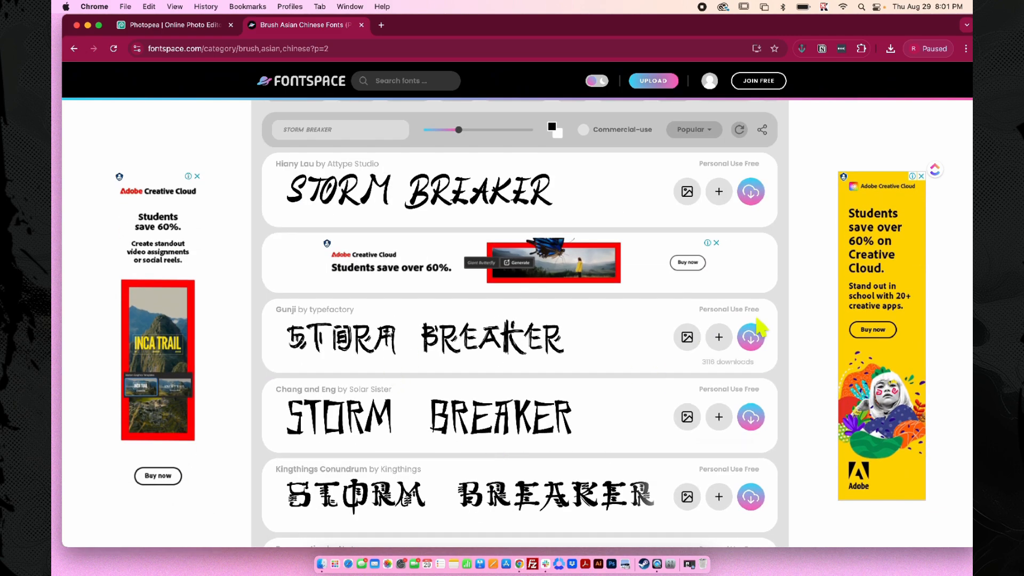
pyautogui.click(751, 337)
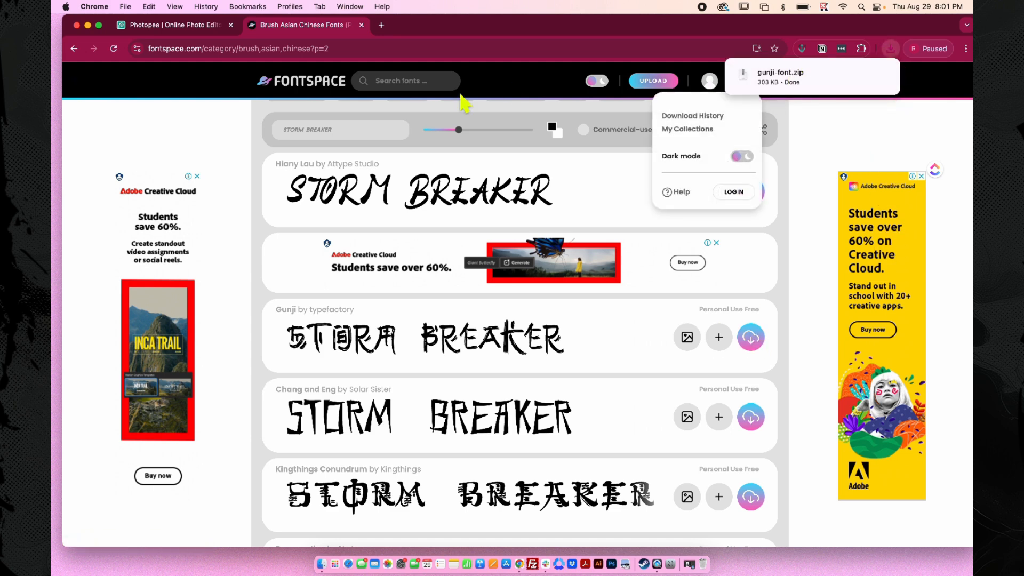
# Step: Go to the first page of the Brush Asian Chinese fonts and download the Ming Imperial font
pyautogui.click(377, 84)
pyautogui.press('super+a')
pyautogui.press('BackSpace')
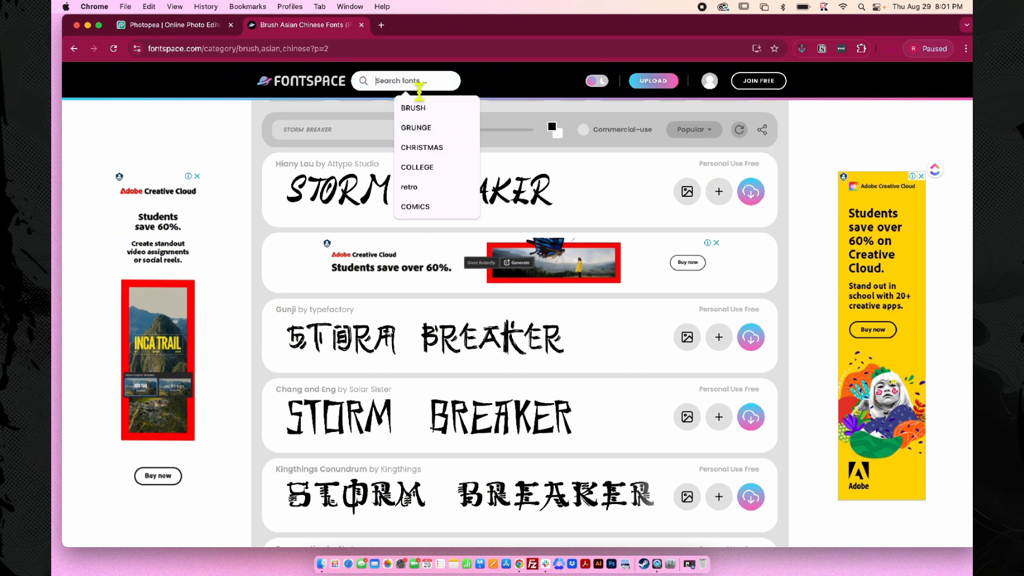
pyautogui.scroll(-10, 658, 247)
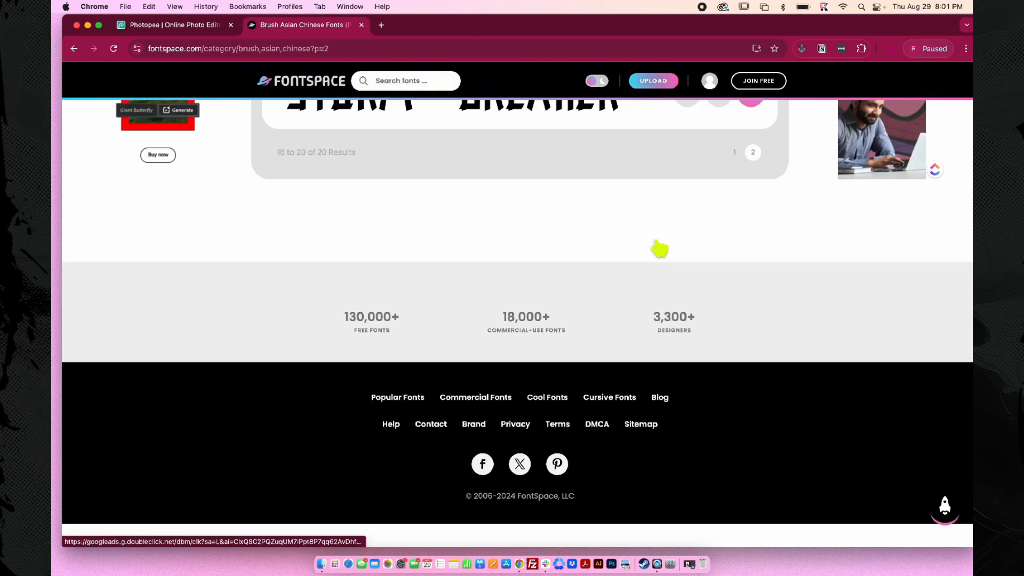
pyautogui.click(736, 177)
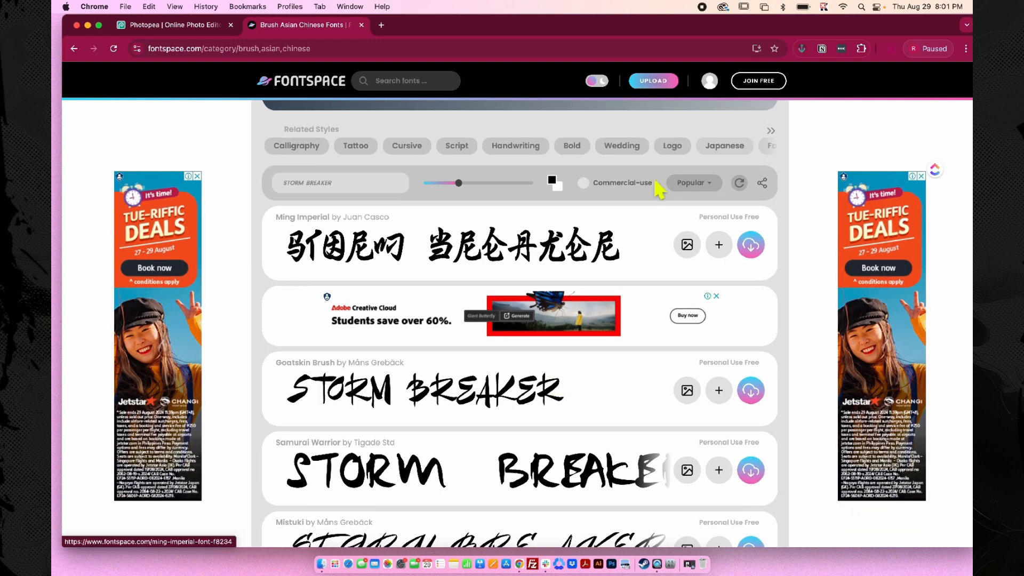
pyautogui.click(750, 247)
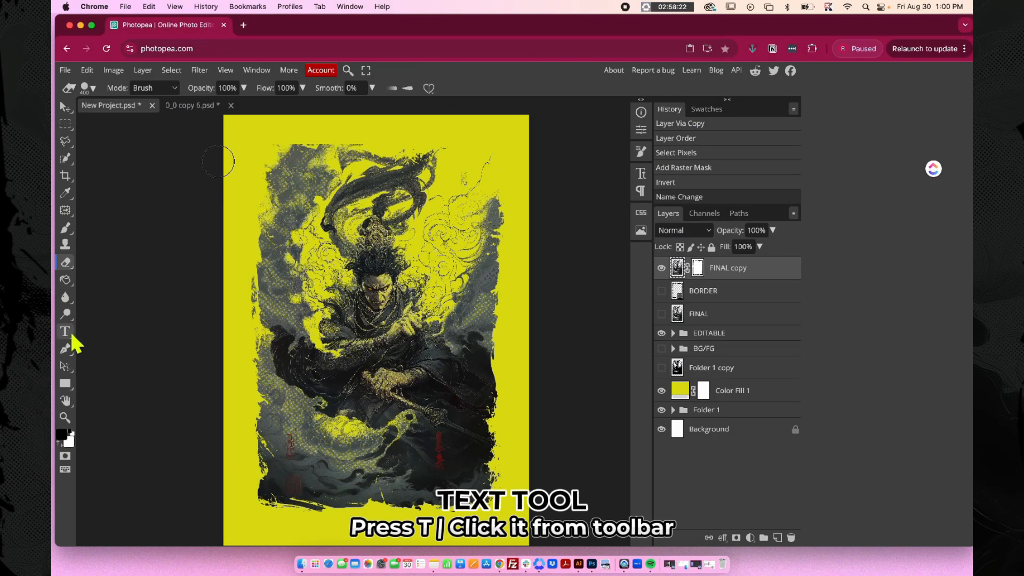
# Step: In the Photopea poster, add a text layer reading S over the warrior's head and scale it up
pyautogui.click(66, 332)
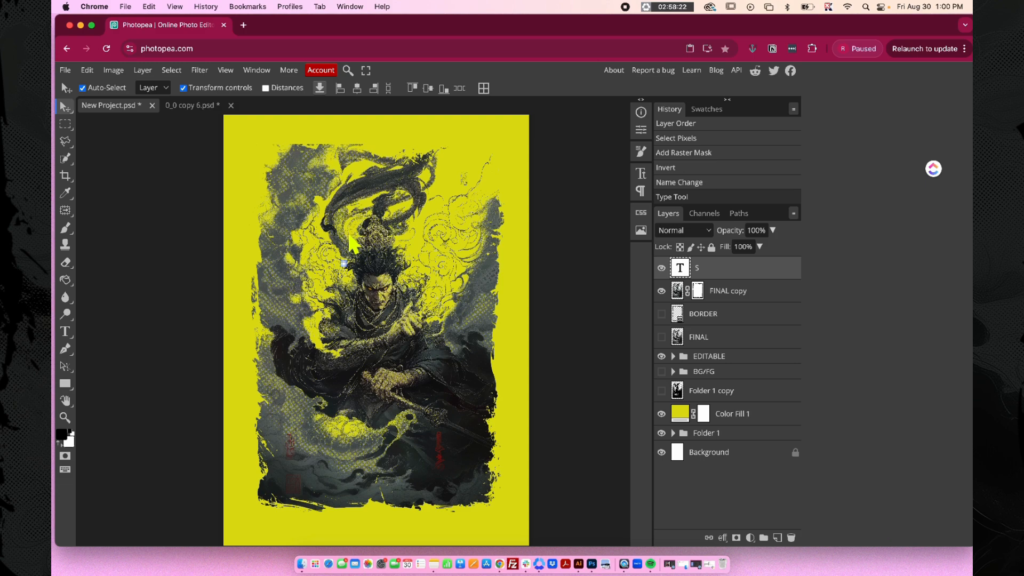
pyautogui.scroll(5, 347, 234)
pyautogui.moveTo(345, 302); pyautogui.dragTo(437, 419)
pyautogui.press('super+z')
pyautogui.moveTo(345, 294); pyautogui.dragTo(453, 204)
pyautogui.click(224, 89)
pyautogui.moveTo(444, 303); pyautogui.dragTo(510, 370)
pyautogui.press('Return')
# Step: Select the letter S for editing and set its text colour to dark orange-red
pyautogui.press('t')
pyautogui.doubleClick(463, 320)
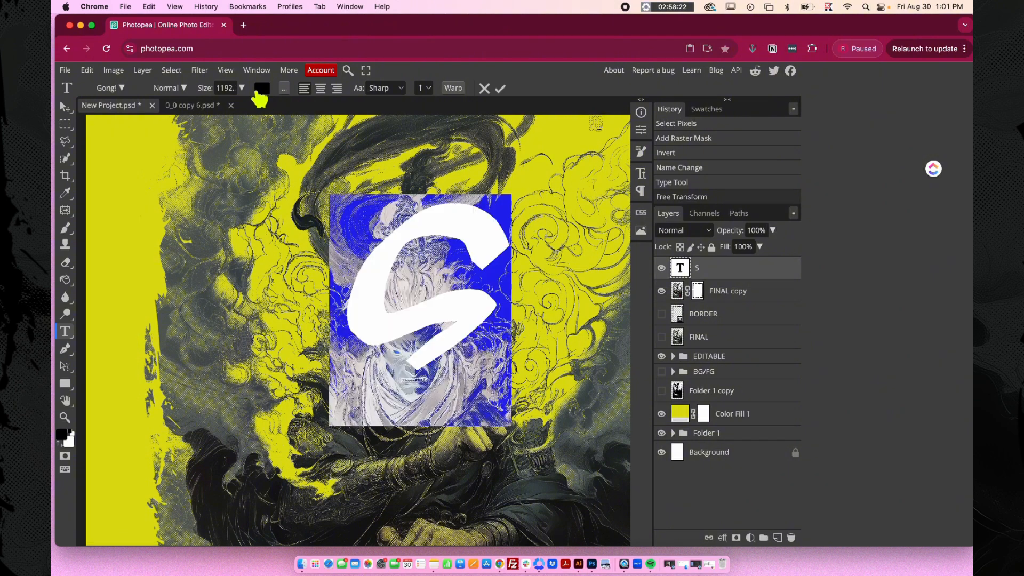
pyautogui.click(262, 89)
pyautogui.moveTo(281, 292)
pyautogui.mouseDown()
pyautogui.moveTo(280, 300)
pyautogui.moveTo(280, 188)
pyautogui.moveTo(280, 302)
pyautogui.mouseUp()
pyautogui.moveTo(264, 198); pyautogui.dragTo(257, 196)
pyautogui.click(376, 178)
# Step: Load the downloaded font from the ming-imperial-font folder on the Desktop
pyautogui.click(123, 88)
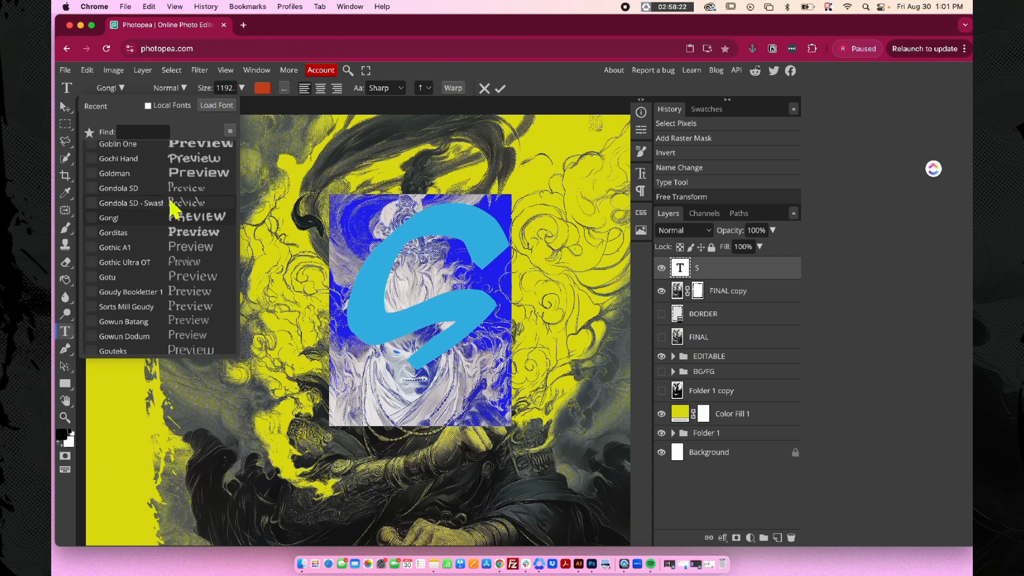
pyautogui.click(217, 105)
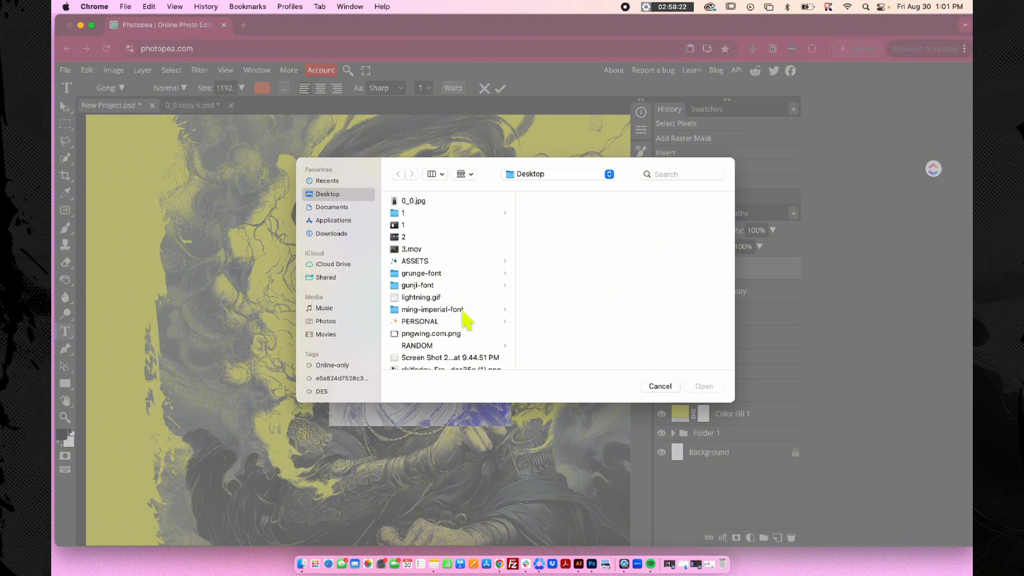
pyautogui.click(463, 310)
pyautogui.doubleClick(567, 221)
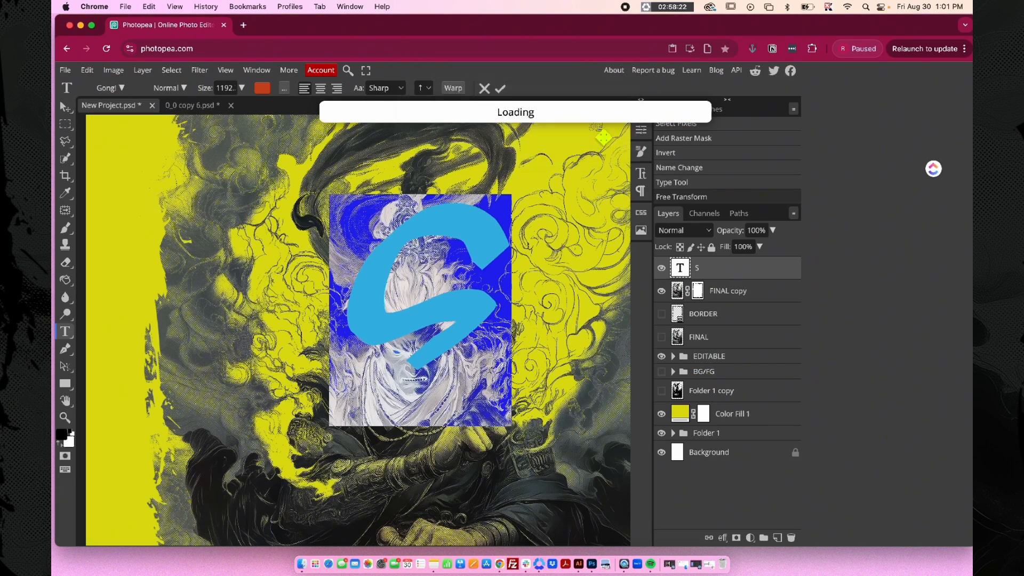
# Step: Load the Gunji-jEmxR.otf font from the gunji-font folder on the Desktop
pyautogui.click(115, 89)
pyautogui.click(219, 106)
pyautogui.click(600, 276)
pyautogui.click(586, 202)
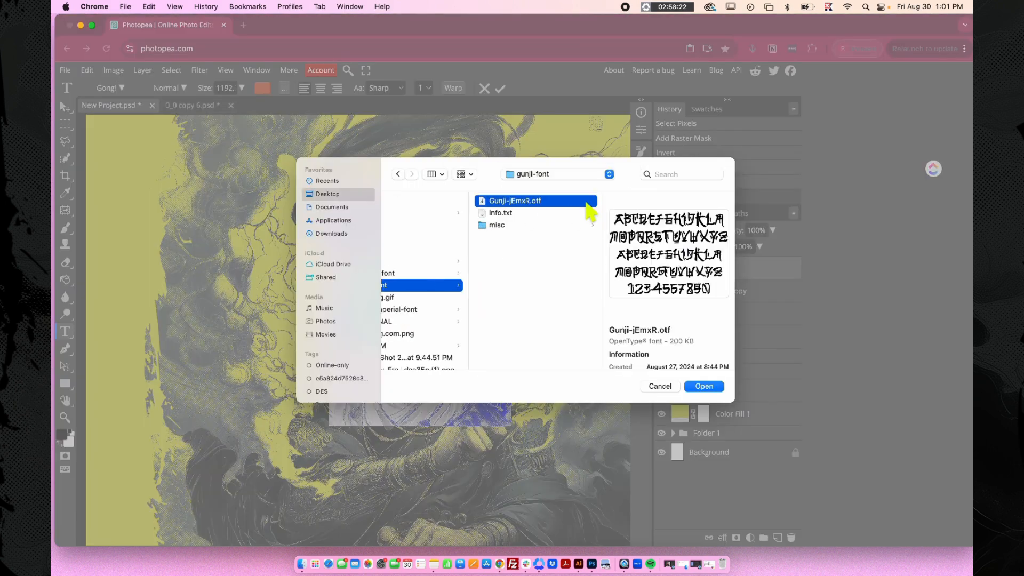
pyautogui.doubleClick(586, 202)
# Step: Find the Gunji font and apply it to the letter S
pyautogui.click(114, 88)
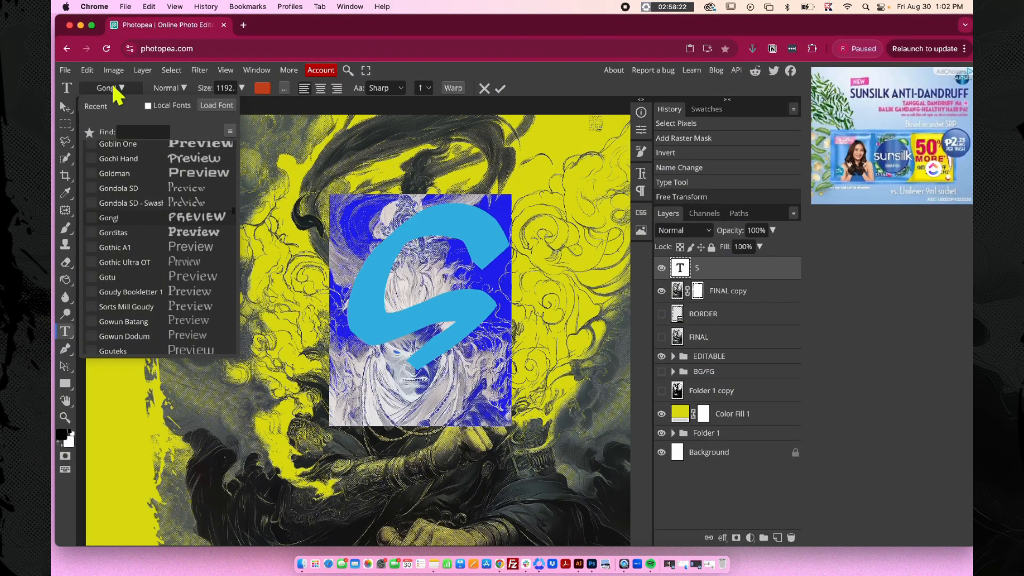
pyautogui.click(149, 133)
pyautogui.write('GUN')
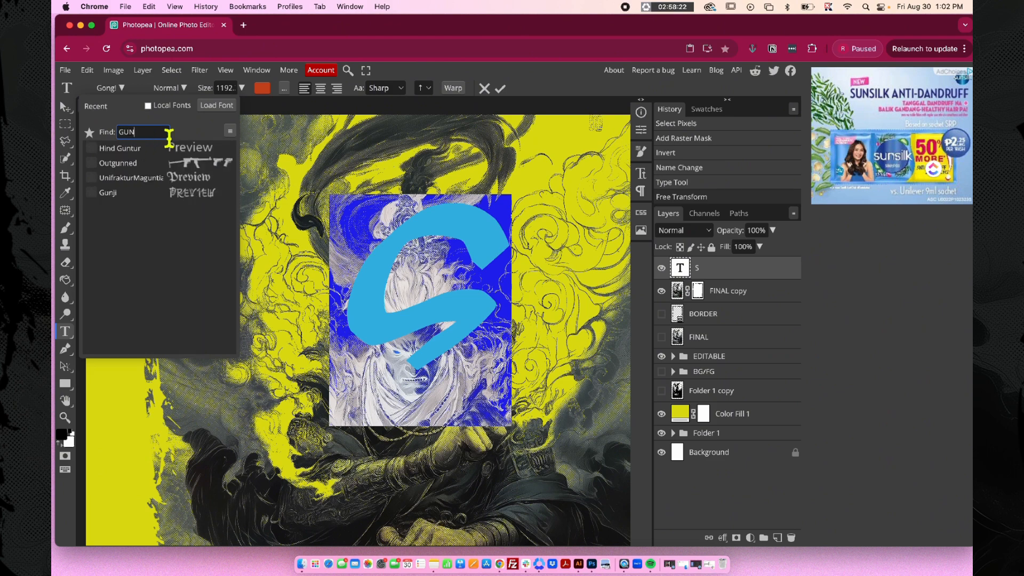
pyautogui.click(187, 195)
# Step: Find the Ming Imperial font, apply it to the letter S and finish editing the text
pyautogui.click(110, 88)
pyautogui.click(143, 138)
pyautogui.write('MI')
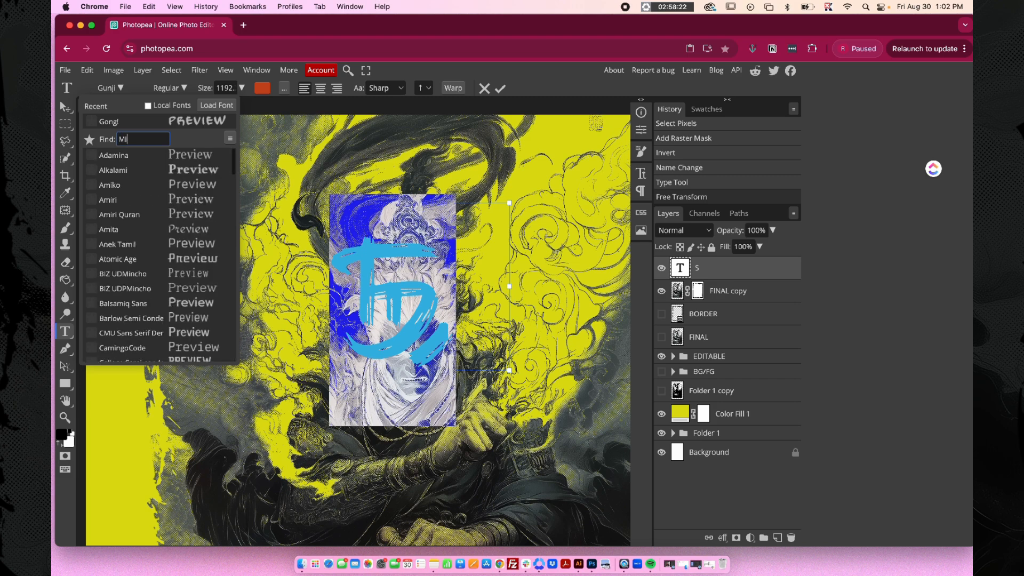
pyautogui.write('NG')
pyautogui.click(191, 201)
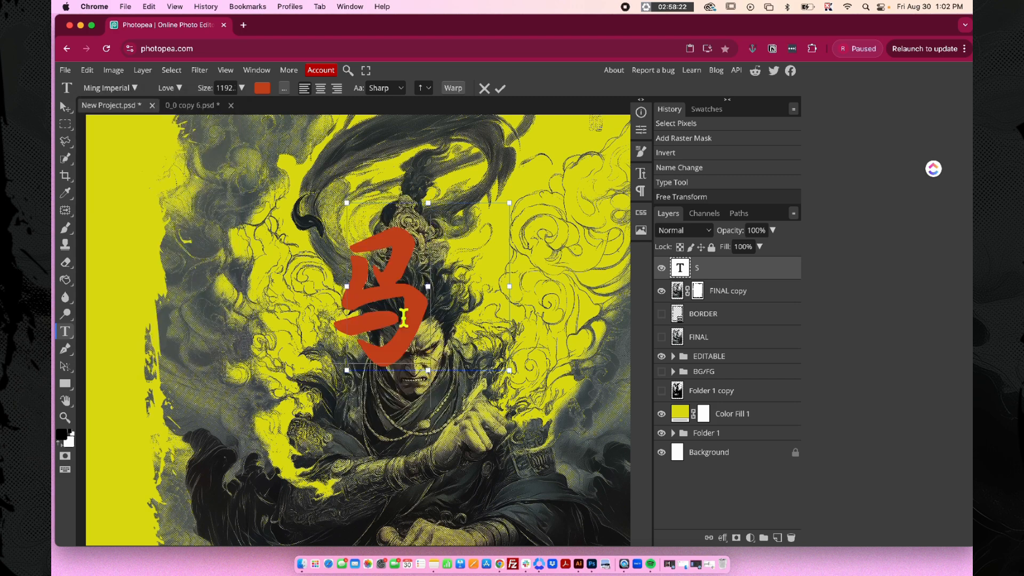
pyautogui.click(65, 106)
# Step: Change the Color Fill 1 background to the off-white f2f2e3
pyautogui.click(249, 201)
pyautogui.scroll(-5, 479, 360)
pyautogui.scroll(-1, 479, 360)
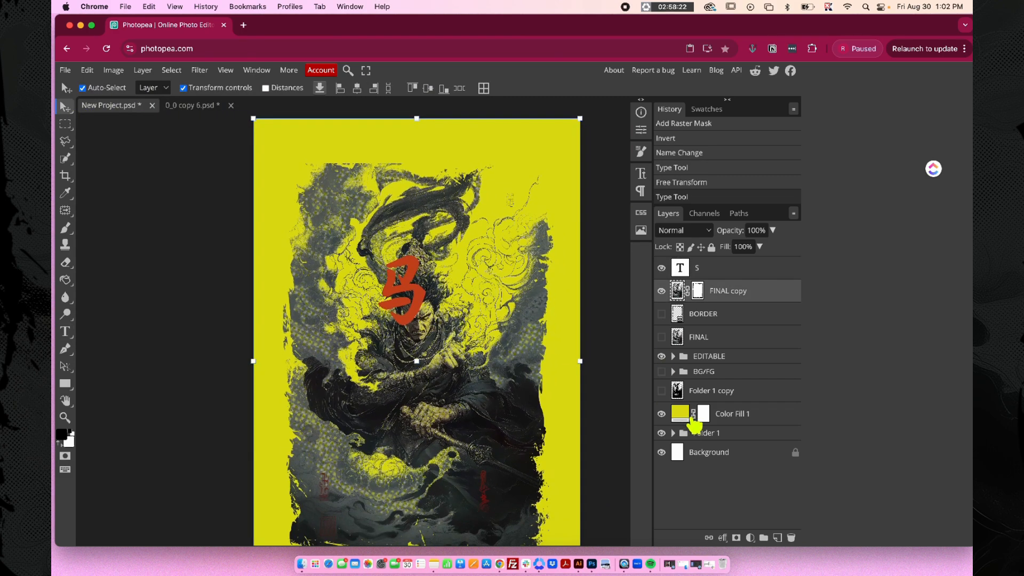
pyautogui.doubleClick(687, 416)
pyautogui.moveTo(246, 233); pyautogui.dragTo(149, 171)
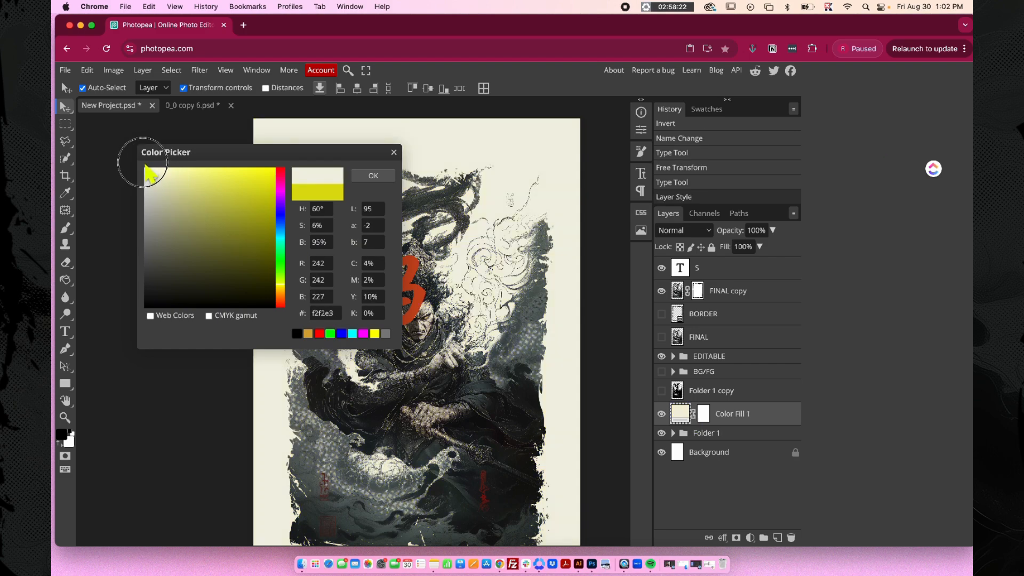
pyautogui.click(371, 176)
# Step: Move the S character to the upper-left clouds of the artwork and scale it to 63.37%
pyautogui.scroll(1, 384, 213)
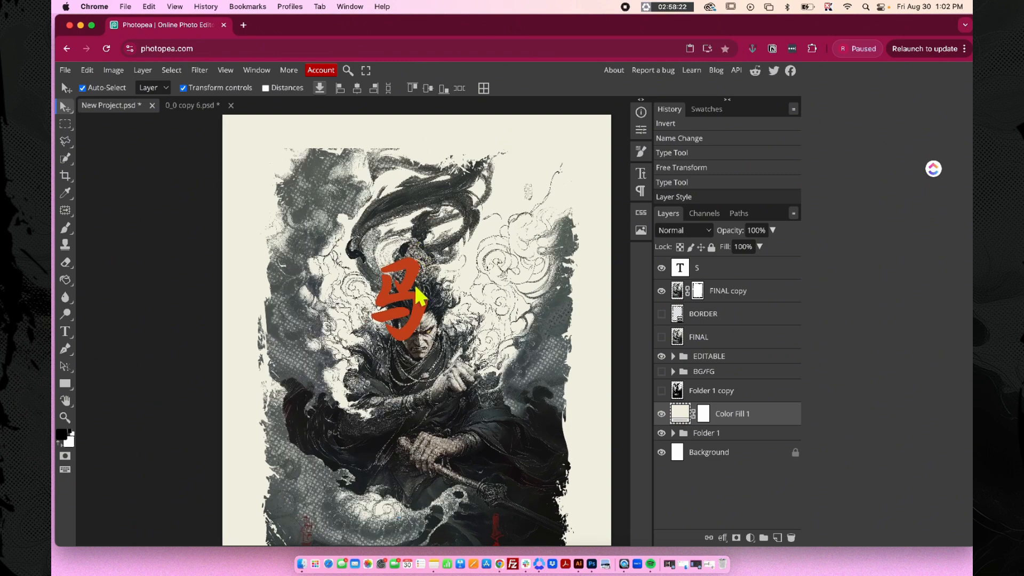
pyautogui.click(328, 216)
pyautogui.moveTo(328, 216)
pyautogui.mouseDown()
pyautogui.moveTo(287, 182)
pyautogui.moveTo(323, 189)
pyautogui.moveTo(314, 228)
pyautogui.mouseUp()
pyautogui.hotkey('ctrl', 't')
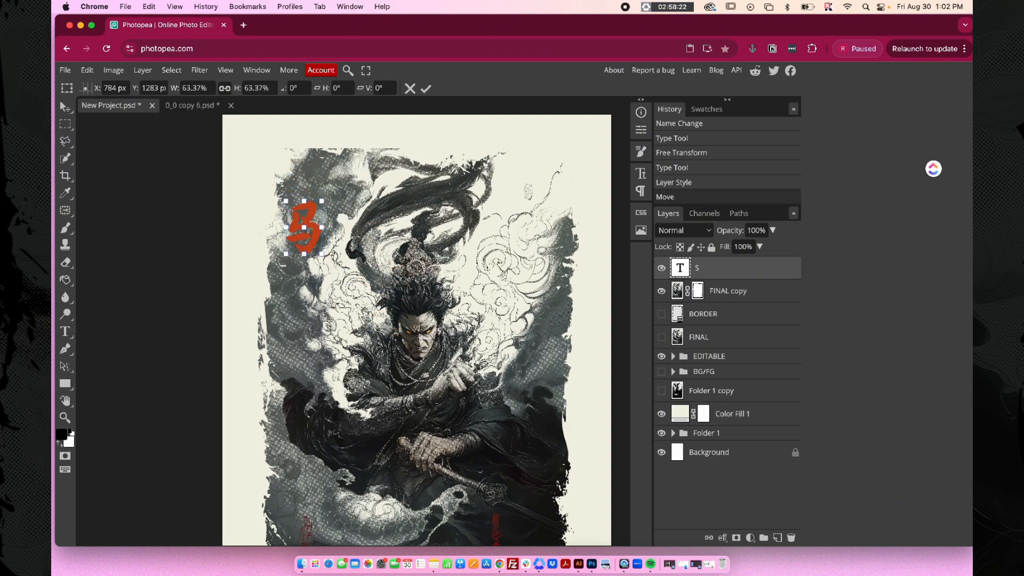
pyautogui.click(426, 88)
# Step: Brighten the S character's text colour to the vivid orange-red ff4200
pyautogui.doubleClick(319, 238)
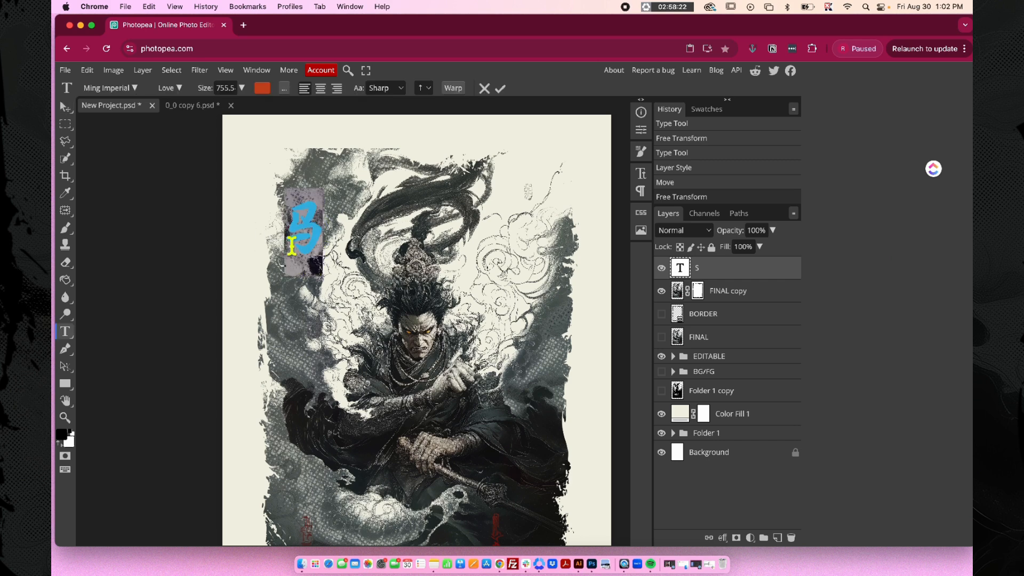
pyautogui.click(262, 88)
pyautogui.click(263, 178)
pyautogui.click(383, 182)
pyautogui.click(500, 88)
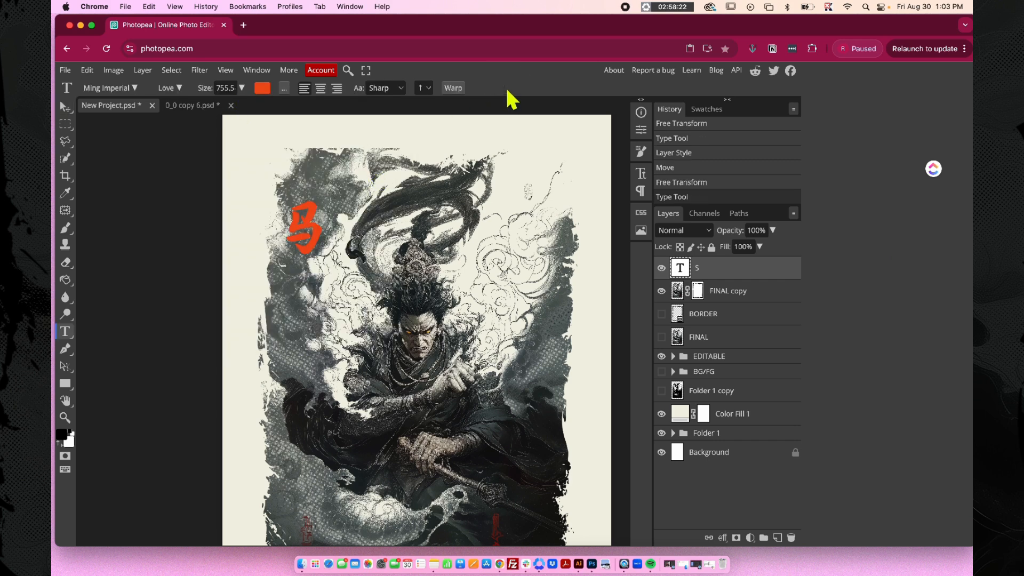
pyautogui.doubleClick(316, 242)
pyautogui.click(262, 88)
pyautogui.moveTo(270, 169); pyautogui.dragTo(278, 151)
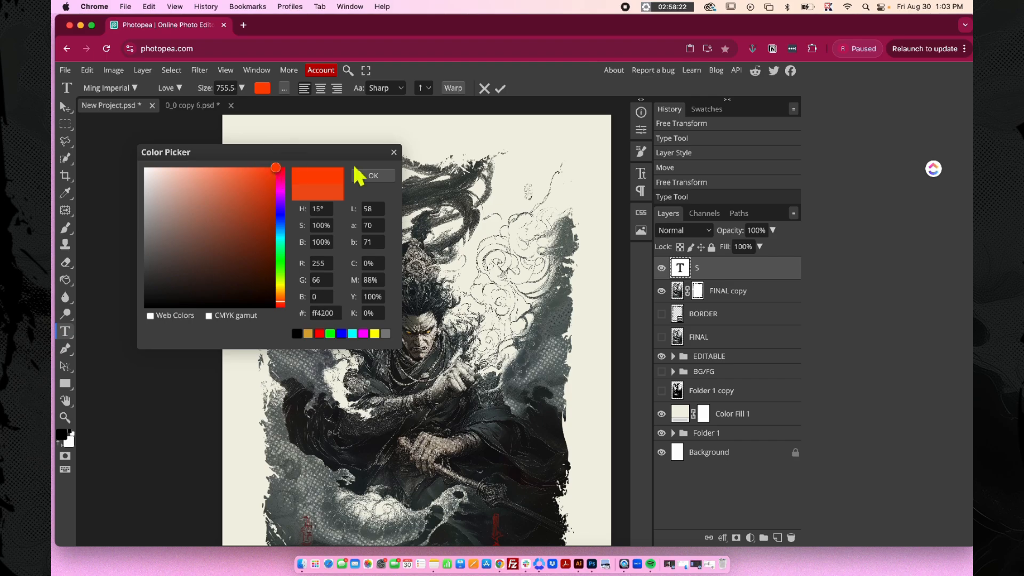
pyautogui.click(371, 175)
pyautogui.click(500, 88)
# Step: Shift the S character slightly within the upper-left clouds and scale it down to 84.08%
pyautogui.scroll(7, 372, 224)
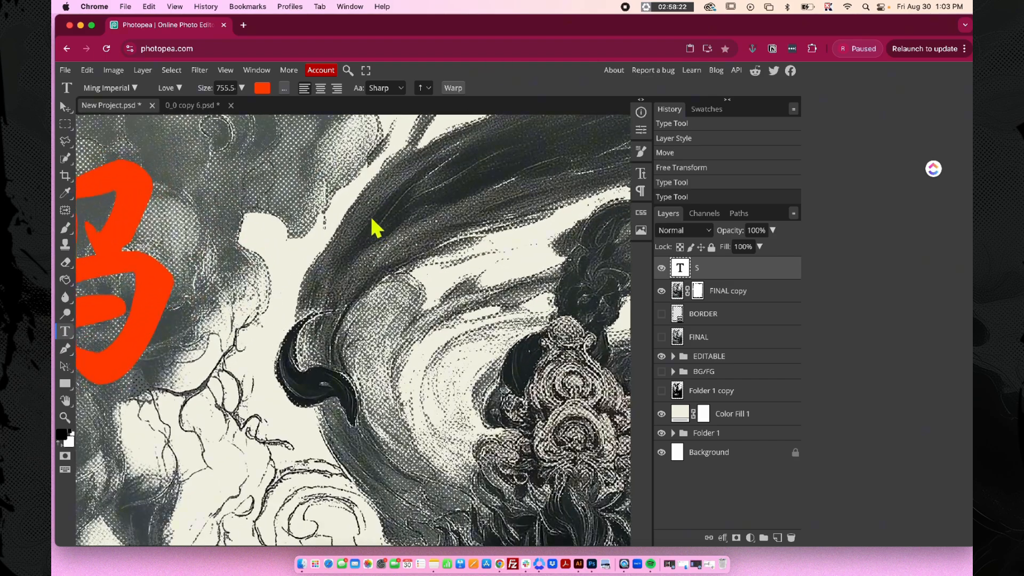
pyautogui.scroll(-8, 371, 256)
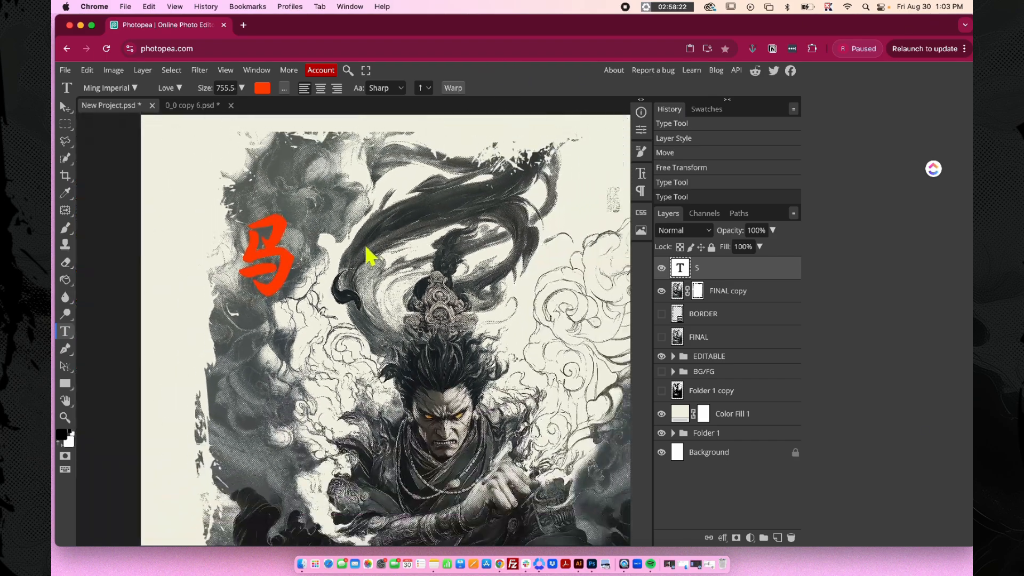
pyautogui.press('v')
pyautogui.moveTo(291, 223); pyautogui.dragTo(286, 240)
pyautogui.scroll(5, 287, 240)
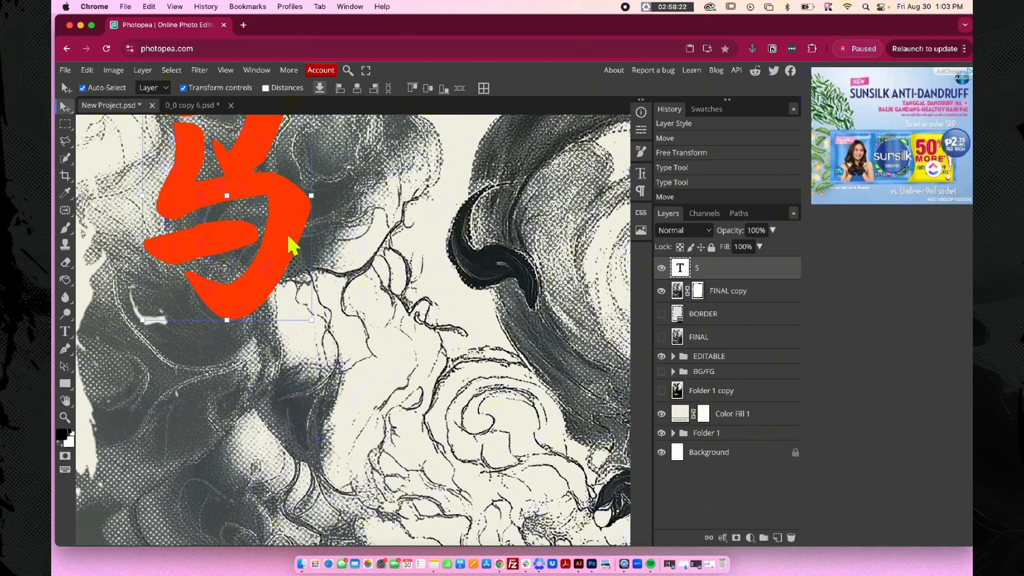
pyautogui.moveTo(300, 283); pyautogui.dragTo(291, 267)
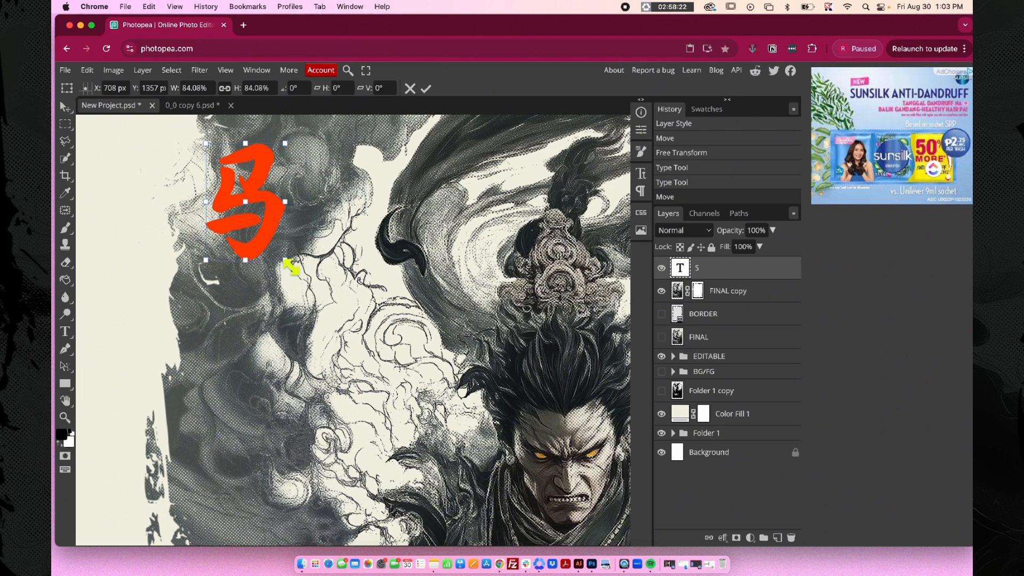
pyautogui.scroll(-3, 291, 266)
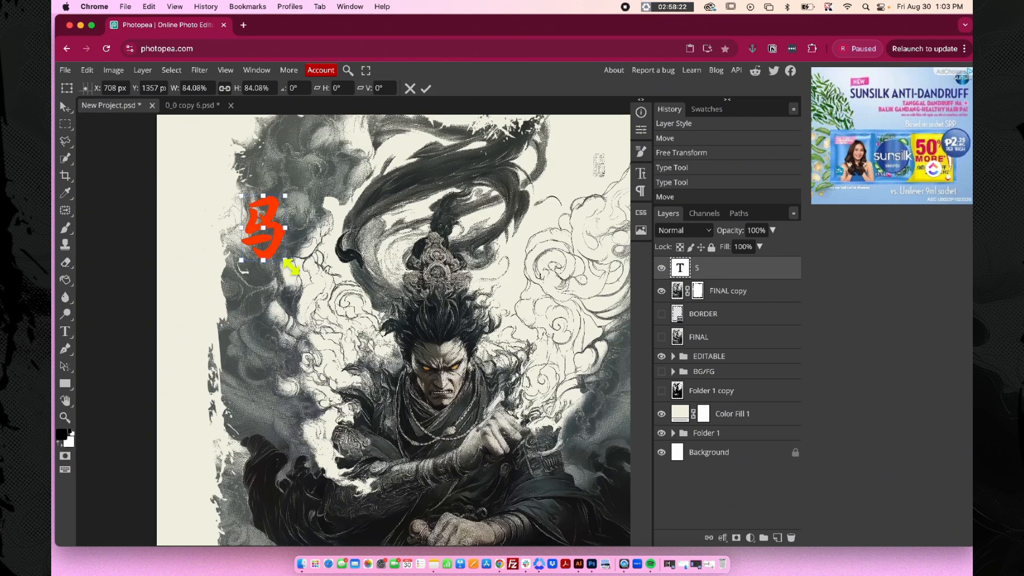
pyautogui.press('Return')
# Step: Duplicate the S character, place the copy directly below it and change its text to T
pyautogui.hotkey('ctrl', 'j')
pyautogui.moveTo(277, 243); pyautogui.dragTo(245, 313)
pyautogui.write('t')
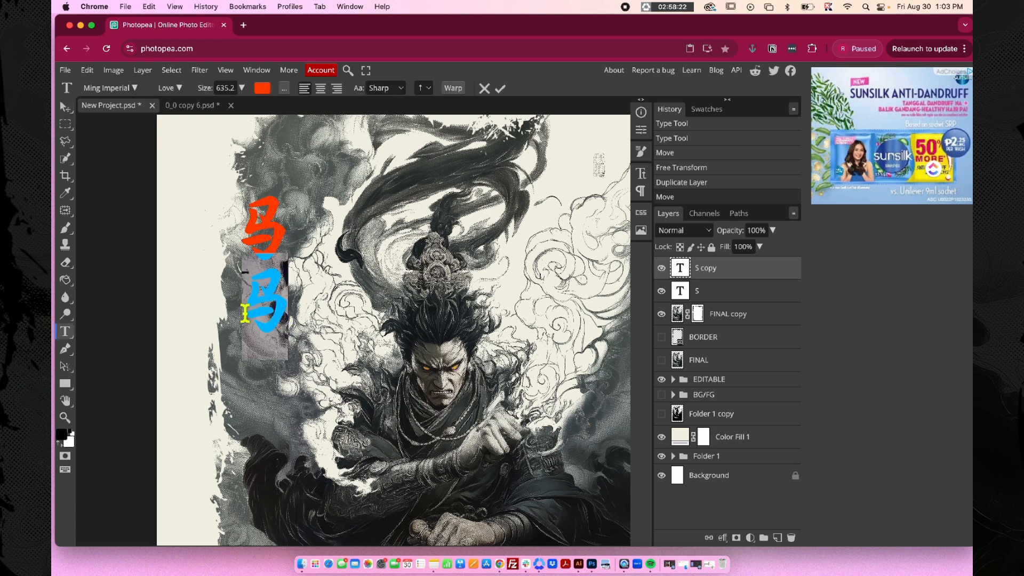
pyautogui.write('T')
pyautogui.click(64, 107)
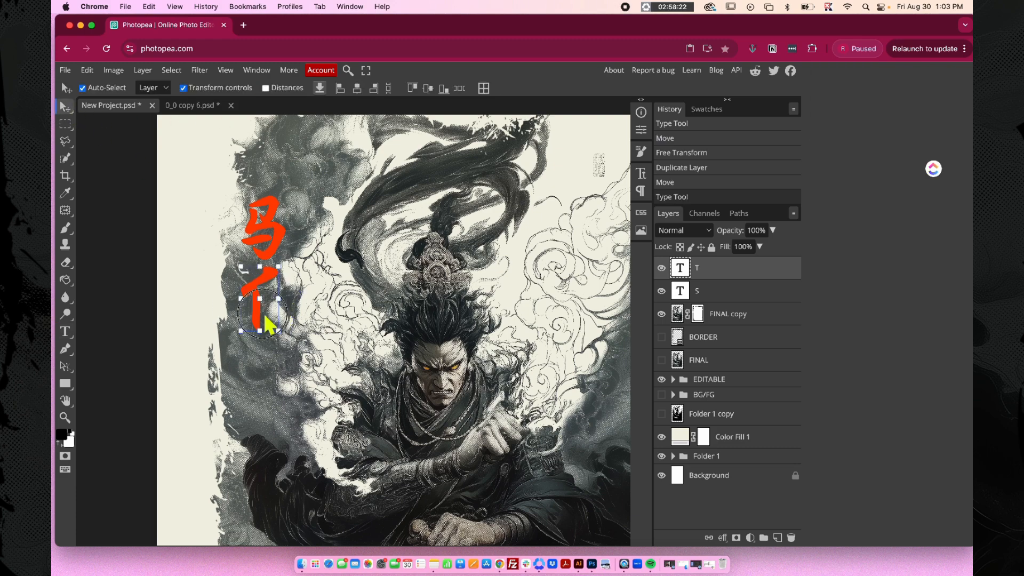
# Step: Add another duplicated character beneath the T in the vertical column and change its text to O
pyautogui.moveTo(265, 316); pyautogui.dragTo(270, 494)
pyautogui.press('super+j')
pyautogui.write('tO')
pyautogui.click(64, 107)
# Step: Stack two more duplicated characters below the O and change their text to R and M
pyautogui.click(346, 322)
pyautogui.click(266, 337)
pyautogui.press('super+j')
pyautogui.write('tR')
pyautogui.click(64, 106)
pyautogui.scroll(-5, 268, 427)
pyautogui.press('super+j')
pyautogui.write('tM')
pyautogui.click(64, 107)
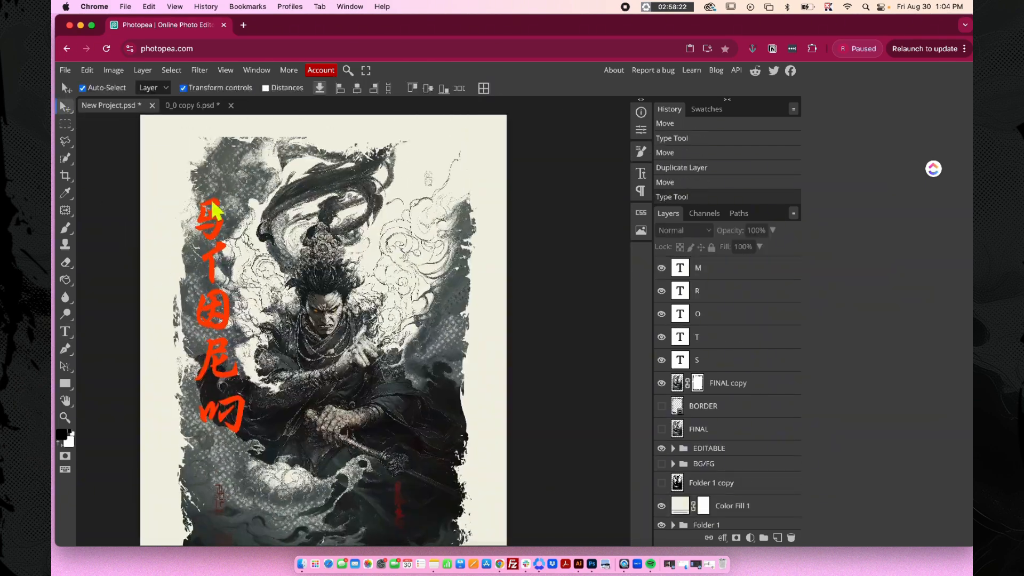
# Step: Shift the S, T, O, R and M characters up and align them in an even, tighter vertical column
pyautogui.moveTo(216, 210); pyautogui.dragTo(224, 192)
pyautogui.moveTo(213, 264); pyautogui.dragTo(222, 241)
pyautogui.moveTo(220, 315); pyautogui.dragTo(229, 297)
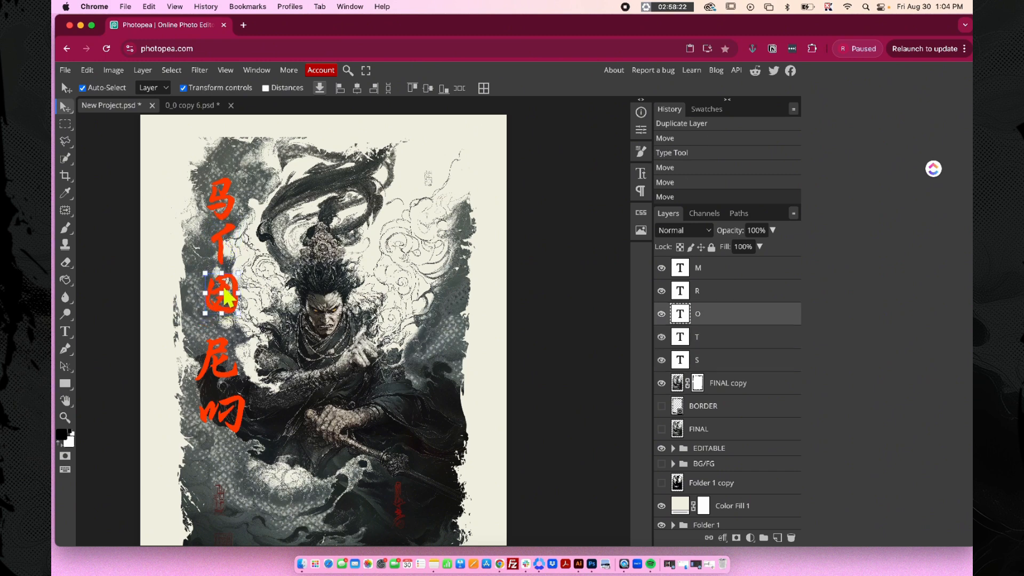
pyautogui.moveTo(219, 366); pyautogui.dragTo(224, 353)
pyautogui.moveTo(224, 414); pyautogui.dragTo(226, 397)
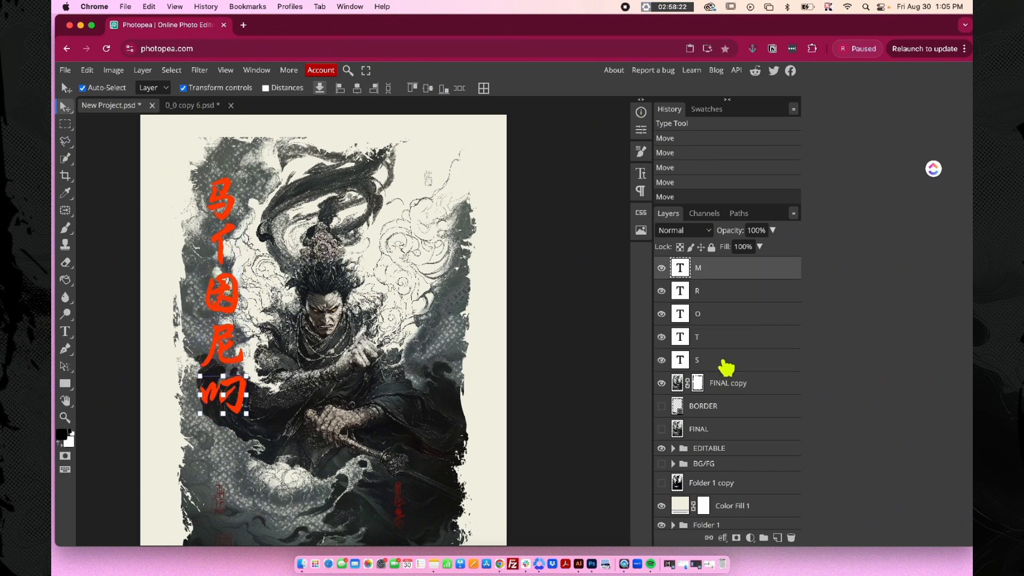
# Step: Group the S, T, O, R and M text layers into a folder named STORM
pyautogui.keyDown('shift'); pyautogui.click(723, 364); pyautogui.keyUp('shift')
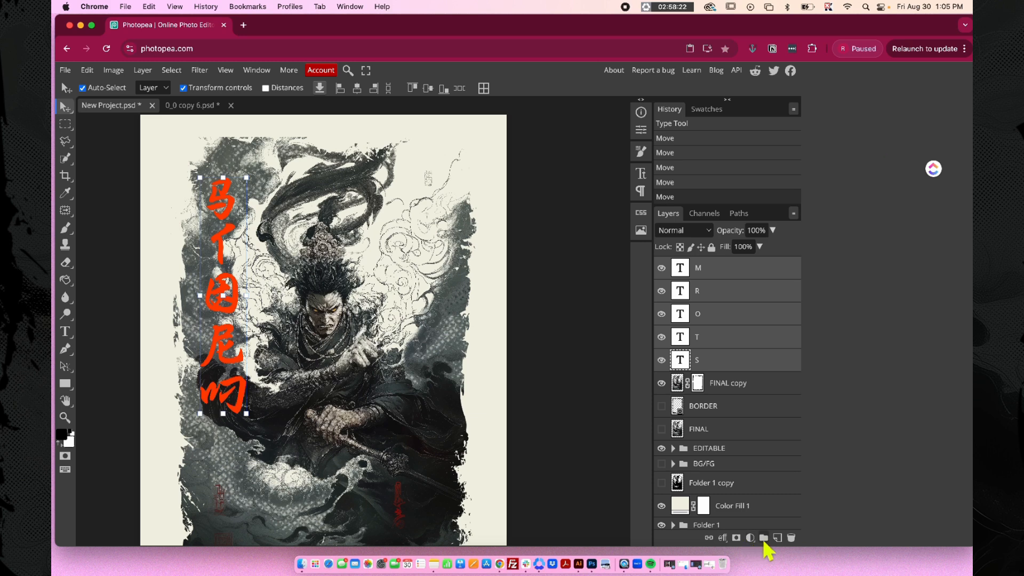
pyautogui.click(764, 538)
pyautogui.doubleClick(710, 265)
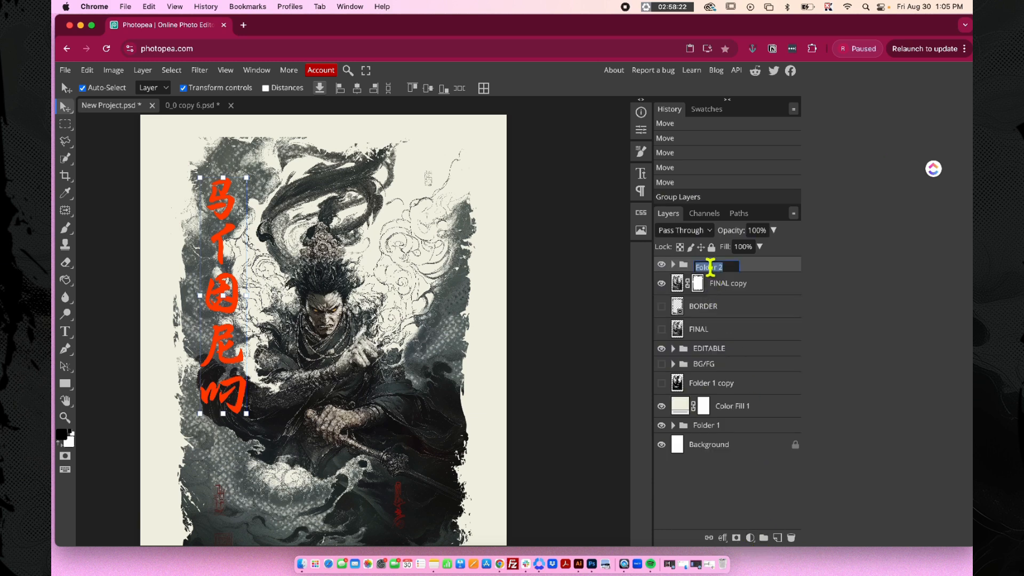
pyautogui.click(596, 218)
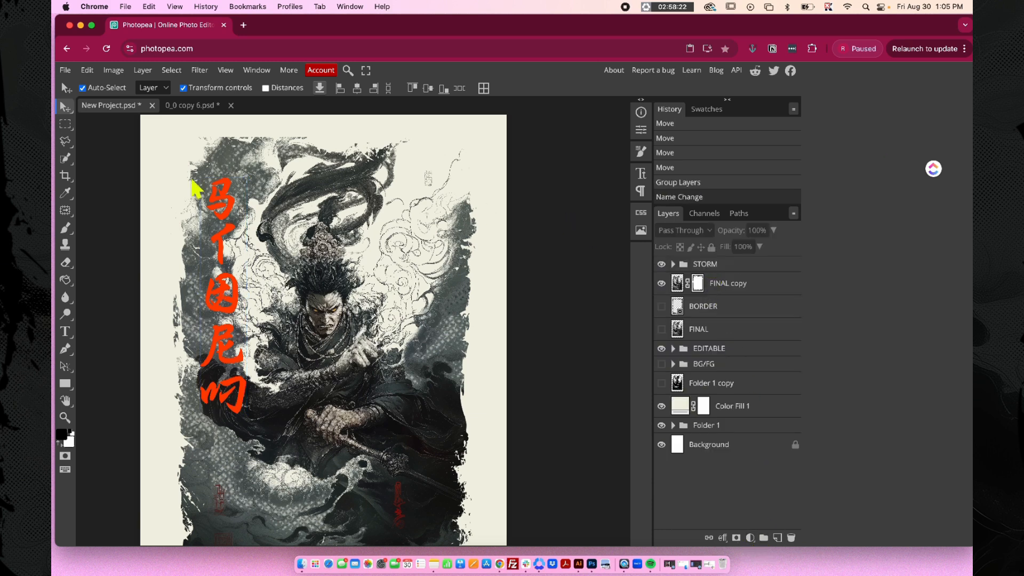
# Step: Duplicate the STORM folder and place the slightly smaller copy along the lower-right side of the artwork
pyautogui.click(221, 233)
pyautogui.press('super+j')
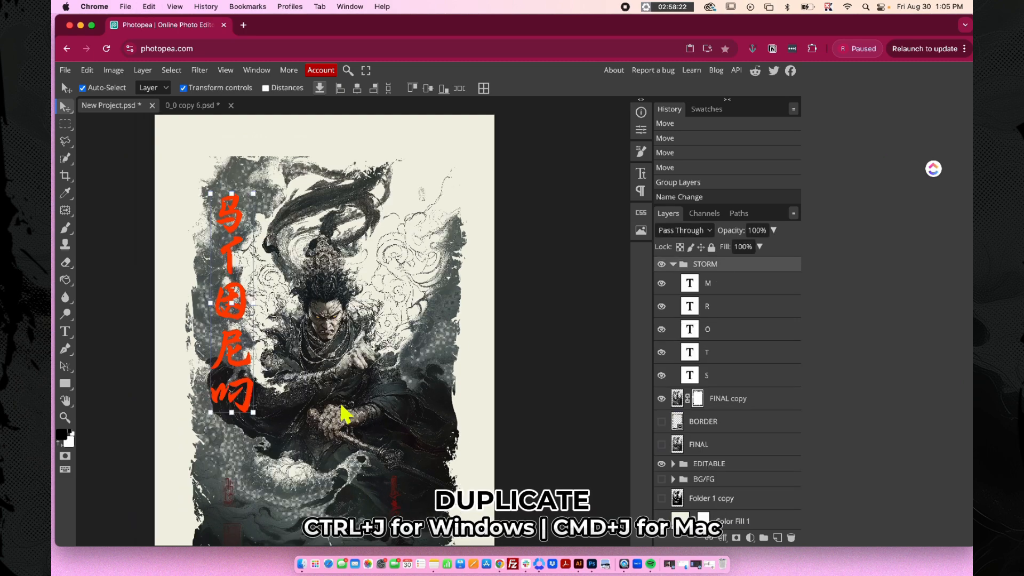
pyautogui.click(673, 394)
pyautogui.hotkey('shift', 'Right')
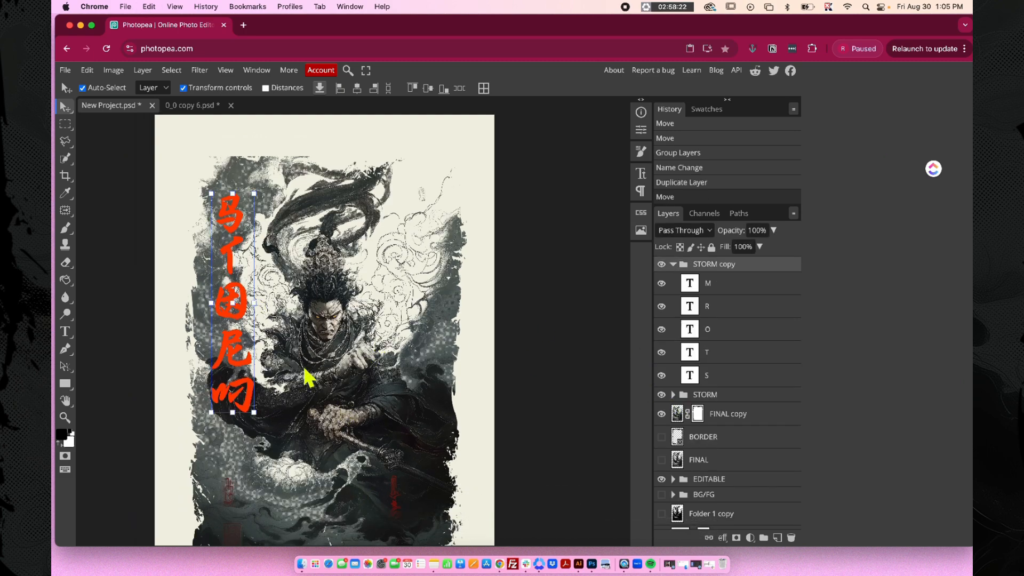
pyautogui.moveTo(238, 353); pyautogui.dragTo(397, 496)
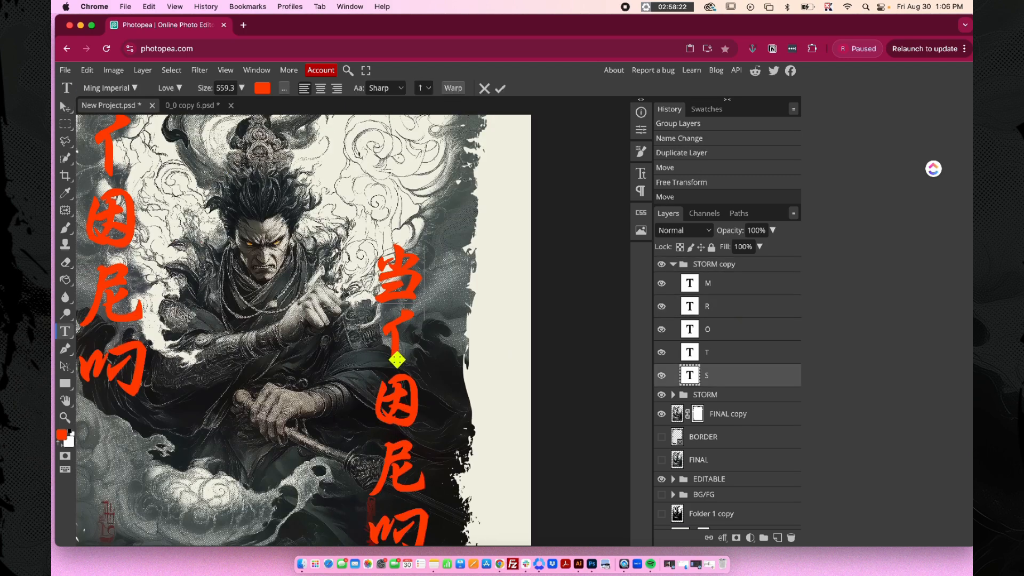
# Step: Change the first two characters in the STORM copy folder to B and R
pyautogui.press('super+Return')
pyautogui.press('v')
pyautogui.click(398, 351)
pyautogui.press('t')
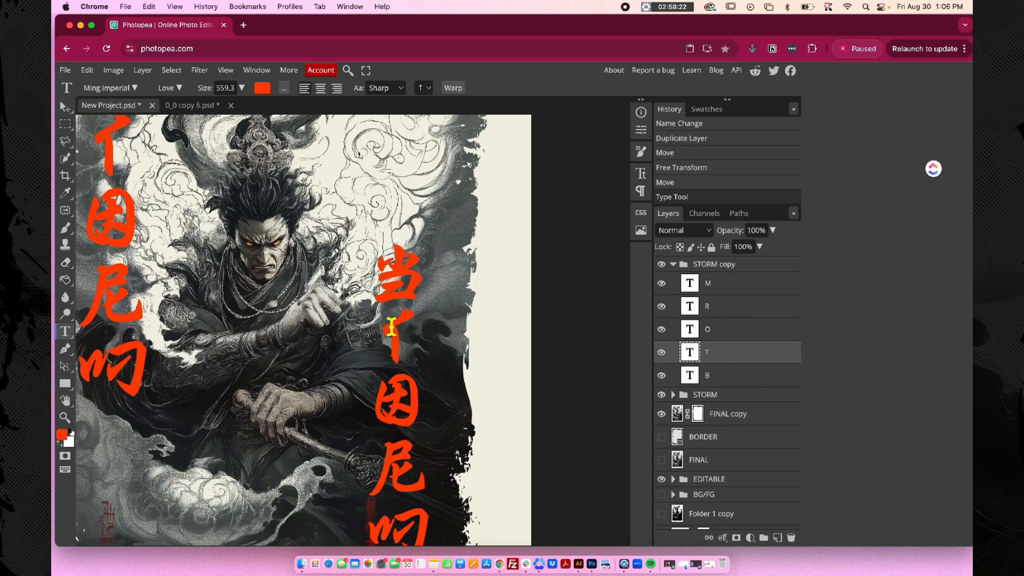
pyautogui.doubleClick(392, 330)
pyautogui.write('R')
pyautogui.press('super+Return')
# Step: Change the remaining three characters of the copied column to E, A and K, aligning the K under the others
pyautogui.press('v')
pyautogui.moveTo(409, 355); pyautogui.dragTo(403, 354)
pyautogui.click(415, 404)
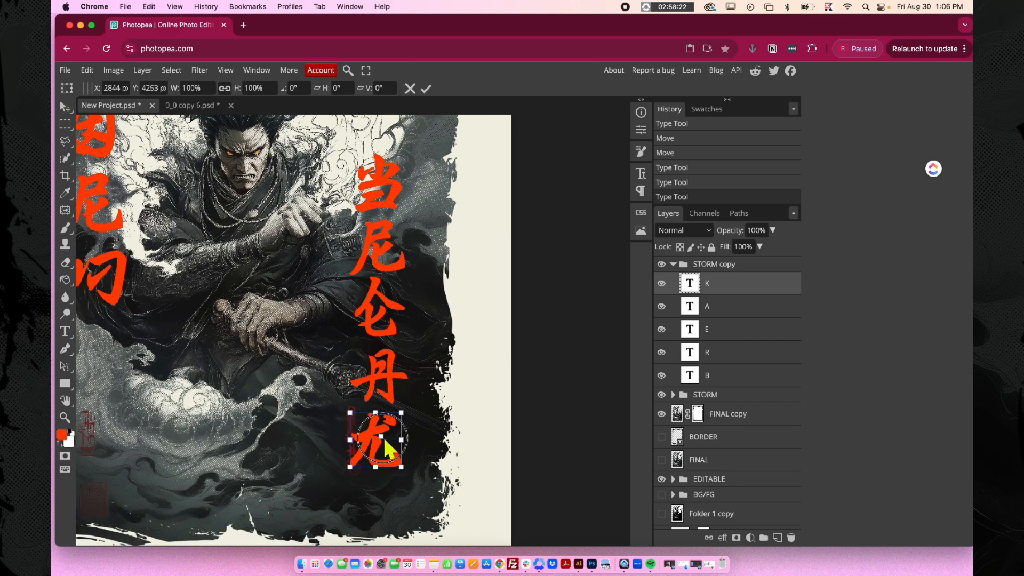
pyautogui.scroll(-2, 610, 352)
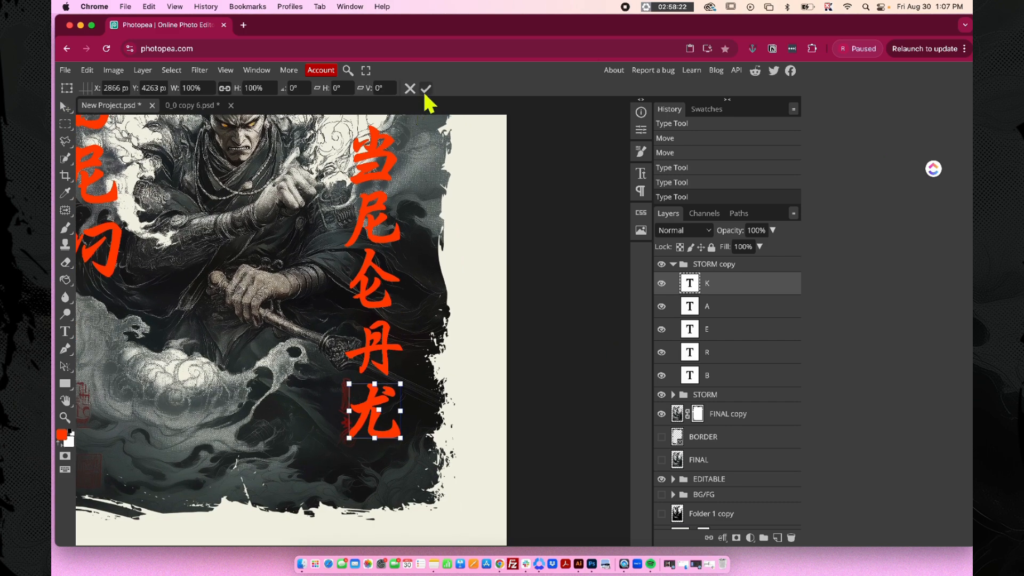
pyautogui.click(425, 89)
pyautogui.click(474, 315)
# Step: Duplicate the E and R characters and place the copies below the K at the end of the column
pyautogui.moveTo(389, 303); pyautogui.dragTo(390, 501)
pyautogui.click(391, 242)
pyautogui.scroll(-2, 390, 242)
pyautogui.moveTo(387, 186); pyautogui.dragTo(386, 507)
pyautogui.scroll(1, 679, 281)
# Step: Collapse the STORM copy folder and rename it BREAKER
pyautogui.click(673, 264)
pyautogui.doubleClick(711, 263)
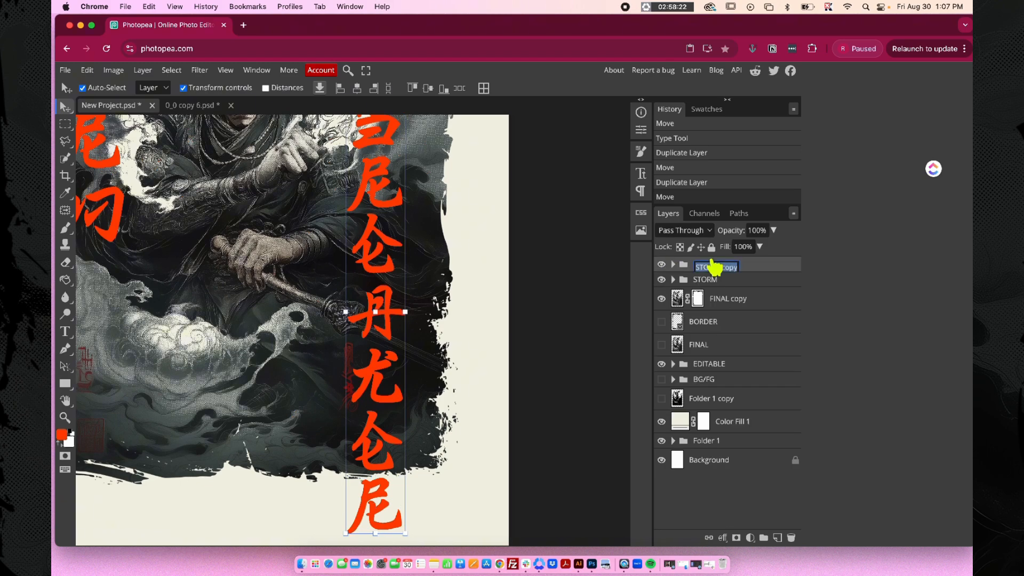
pyautogui.press('Return')
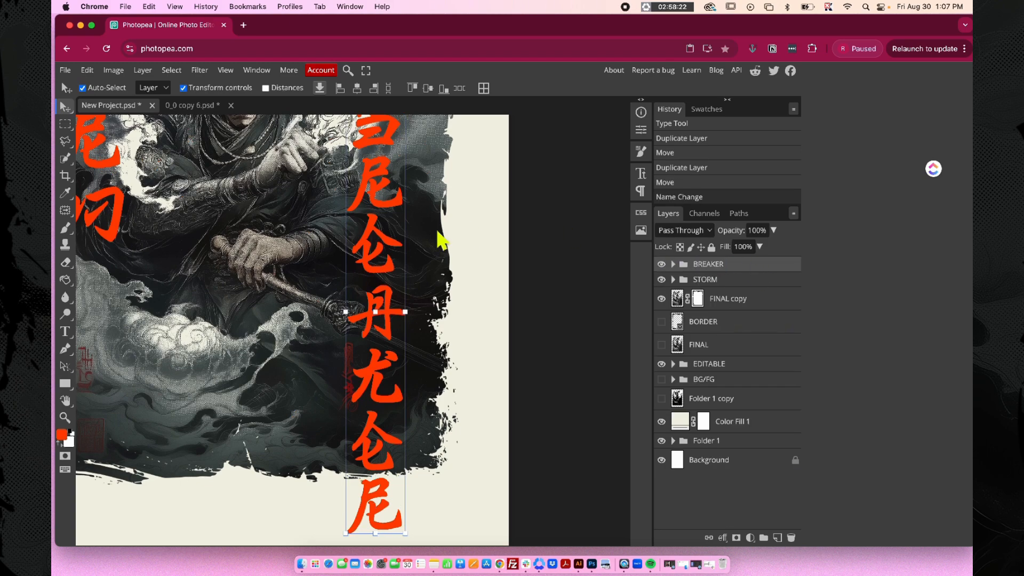
# Step: Scale the BREAKER lettering down to 75.09% and position it inside the artwork's lower-right dark area
pyautogui.scroll(5, 439, 234)
pyautogui.moveTo(406, 176); pyautogui.dragTo(385, 287)
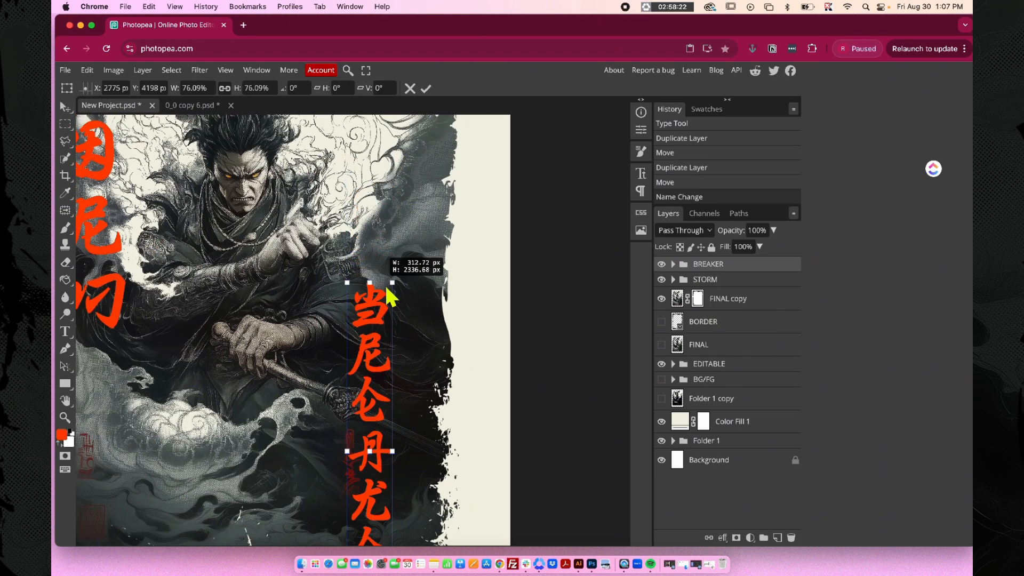
pyautogui.scroll(-1, 395, 328)
pyautogui.moveTo(378, 421); pyautogui.dragTo(386, 346)
pyautogui.scroll(-3, 387, 342)
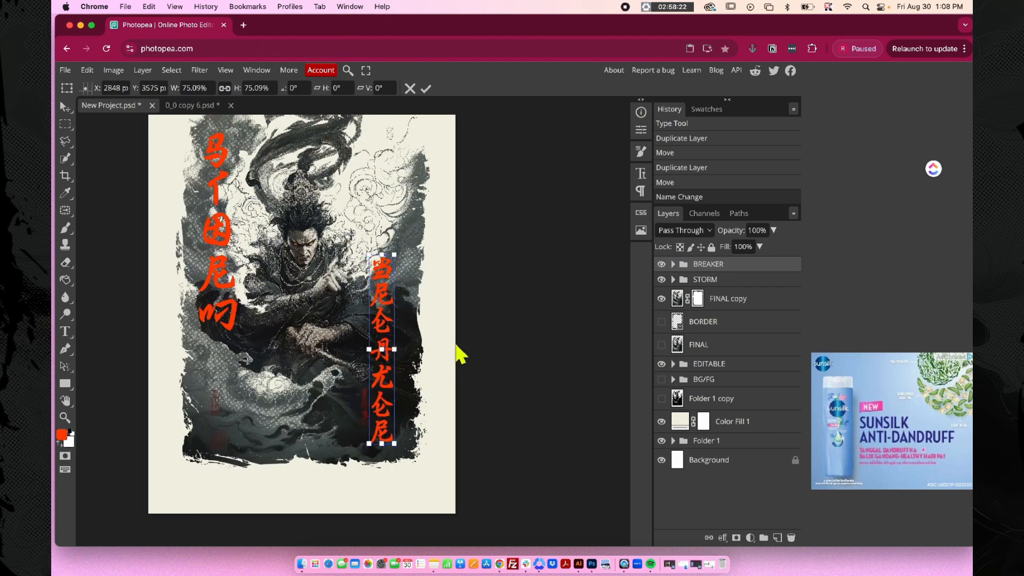
pyautogui.click(426, 88)
# Step: Hide FINAL copy, show bg copy 12 and Folder 1 copy 3 in the EDITABLE folder, and select Folder 1 copy 3
pyautogui.scroll(5, 456, 262)
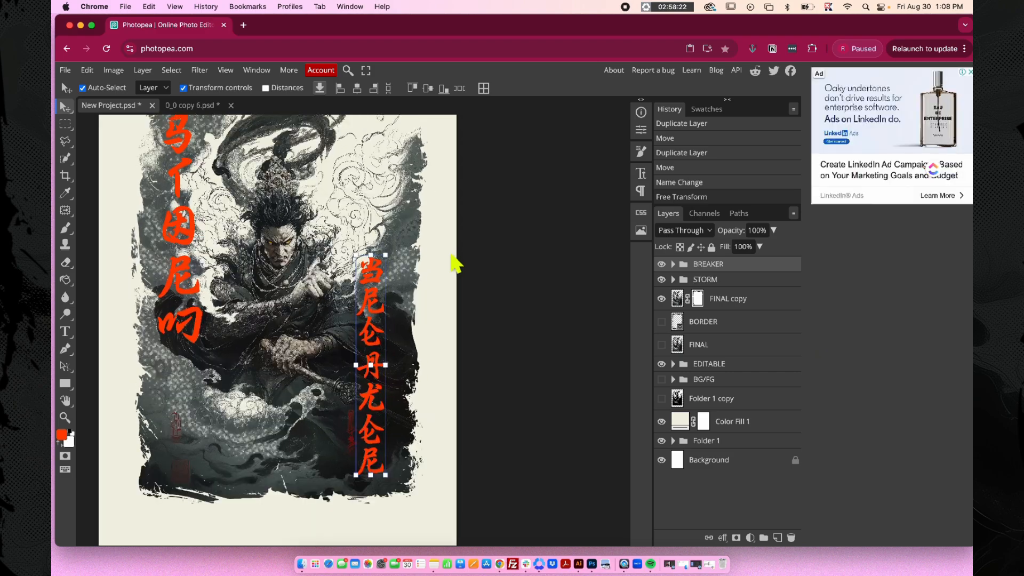
pyautogui.scroll(3, 456, 263)
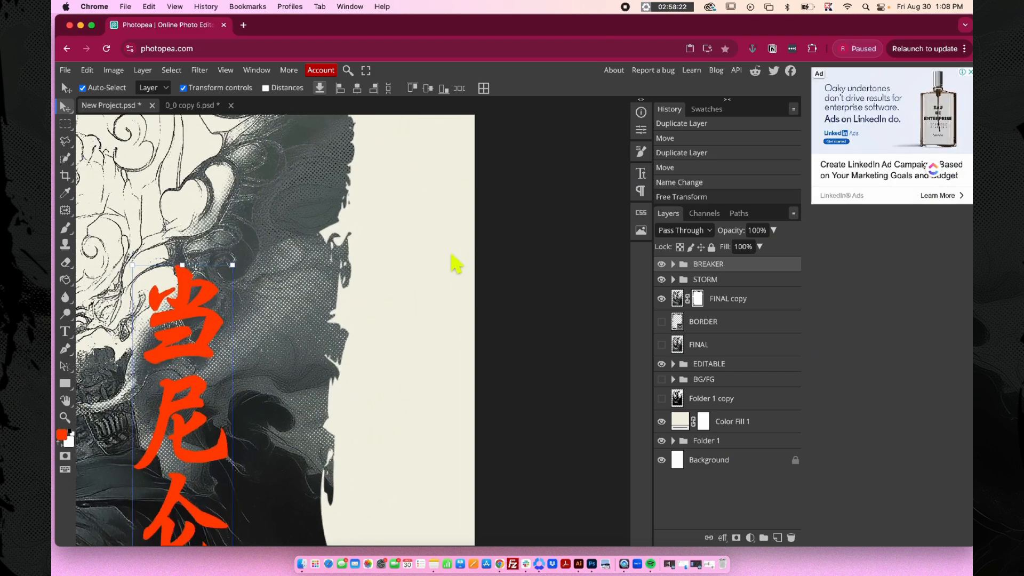
pyautogui.scroll(-3, 458, 261)
pyautogui.scroll(-3, 457, 260)
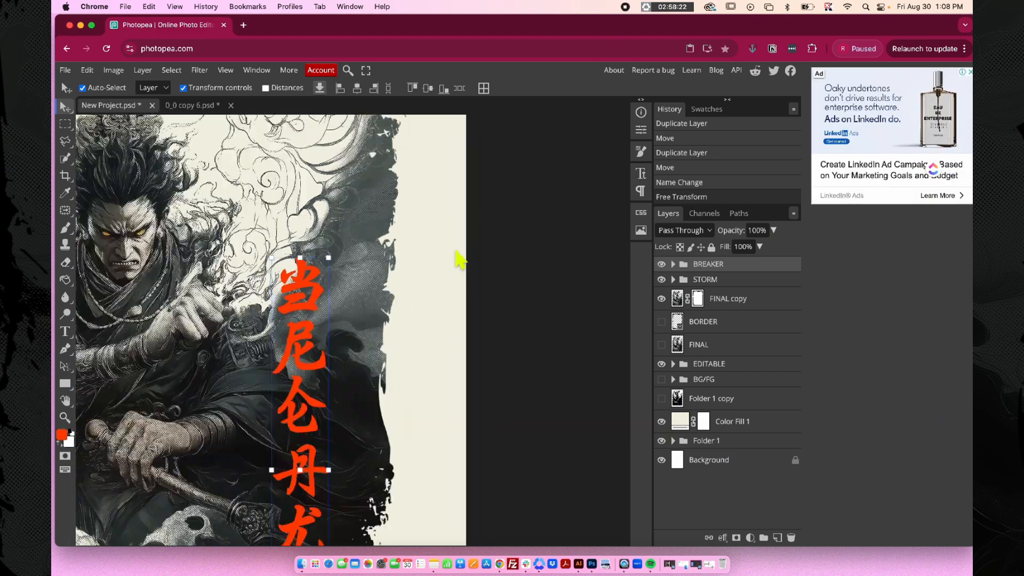
pyautogui.click(661, 299)
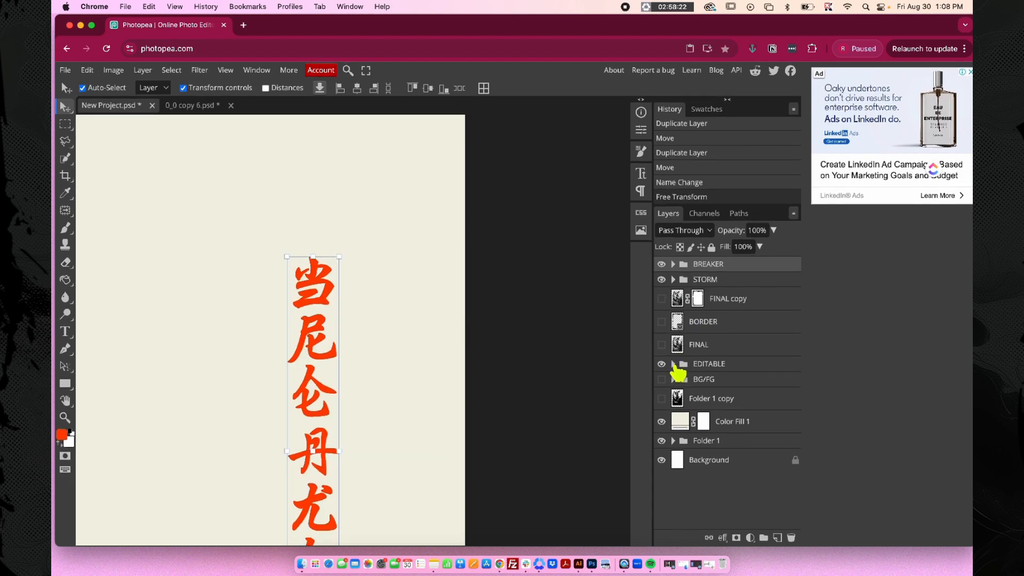
pyautogui.click(673, 365)
pyautogui.click(662, 383)
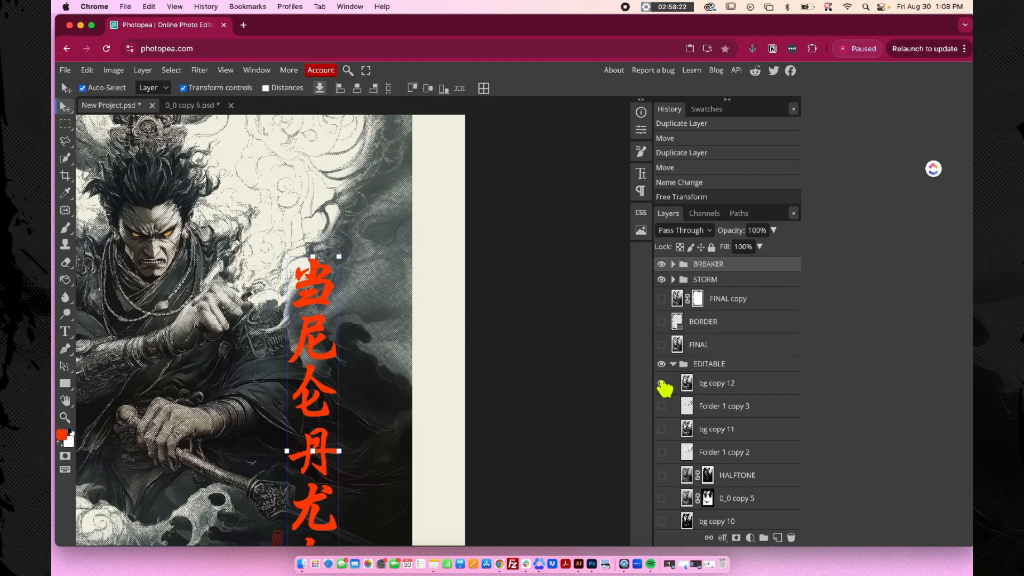
pyautogui.click(661, 406)
pyautogui.click(723, 409)
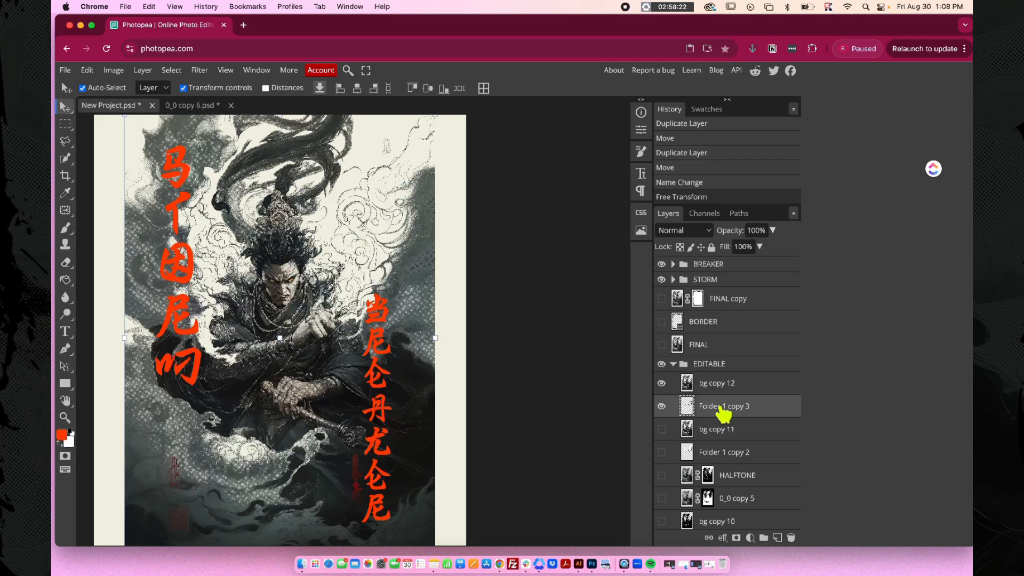
# Step: Erase parts of Folder 1 copy 3 along the artwork's right edge, beside and above the BREAKER lettering, with the Eraser at size 400
pyautogui.scroll(5, 520, 259)
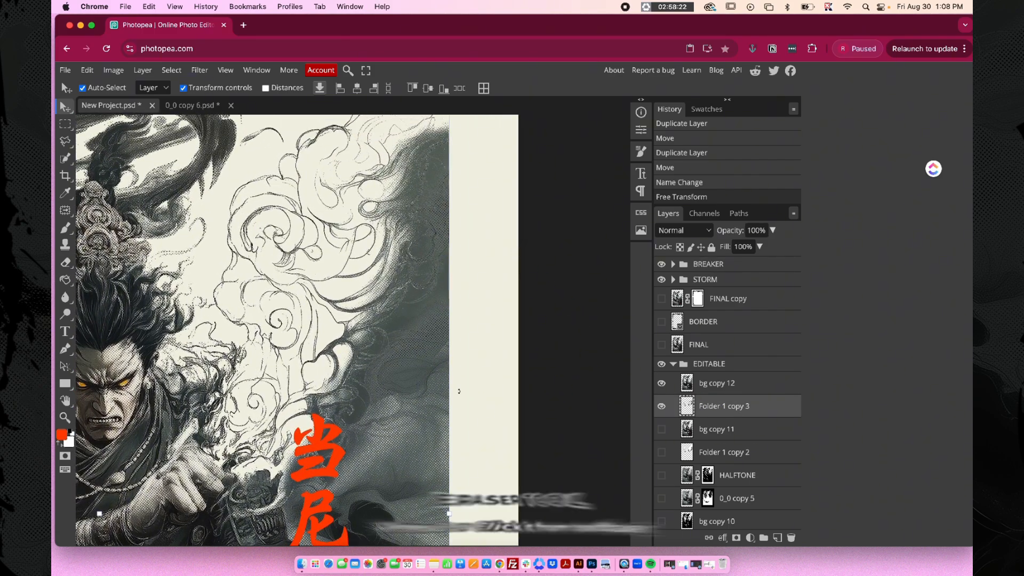
pyautogui.press('e')
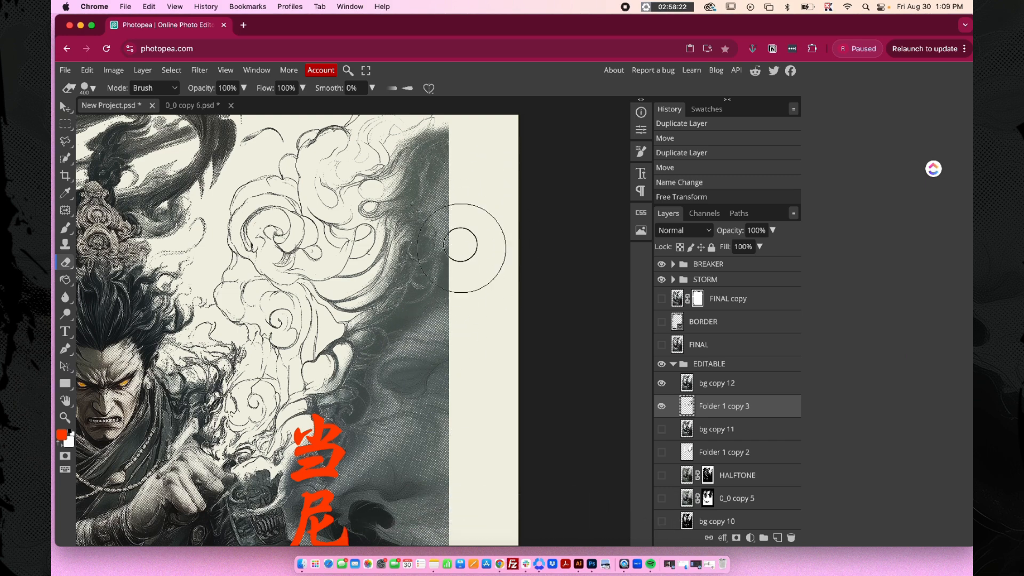
pyautogui.moveTo(464, 246)
pyautogui.mouseDown()
pyautogui.moveTo(457, 316)
pyautogui.moveTo(463, 159)
pyautogui.moveTo(426, 390)
pyautogui.mouseUp()
pyautogui.moveTo(431, 324); pyautogui.dragTo(454, 395)
pyautogui.scroll(-6, 507, 270)
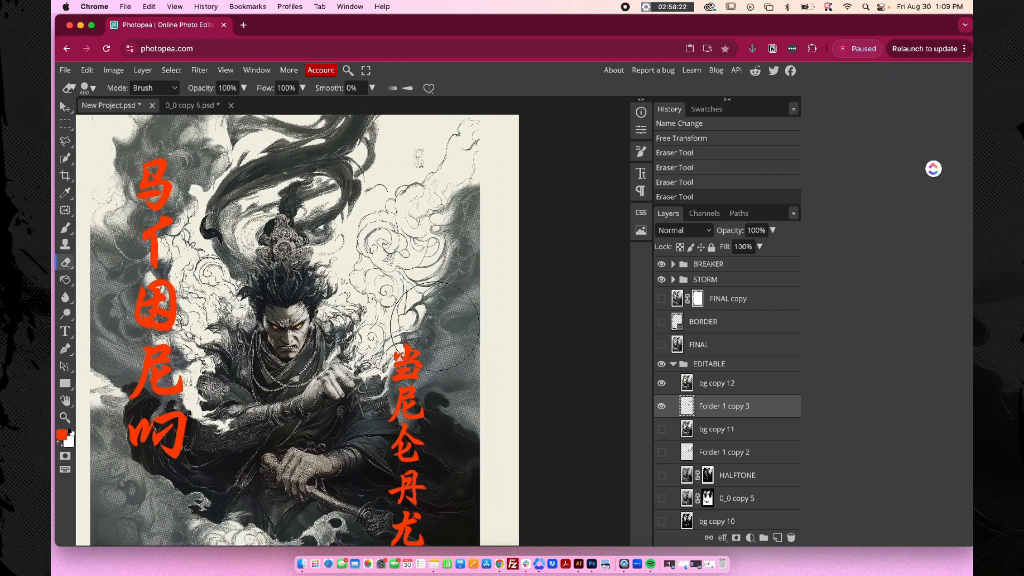
pyautogui.scroll(5, 453, 427)
pyautogui.moveTo(453, 241); pyautogui.dragTo(480, 347)
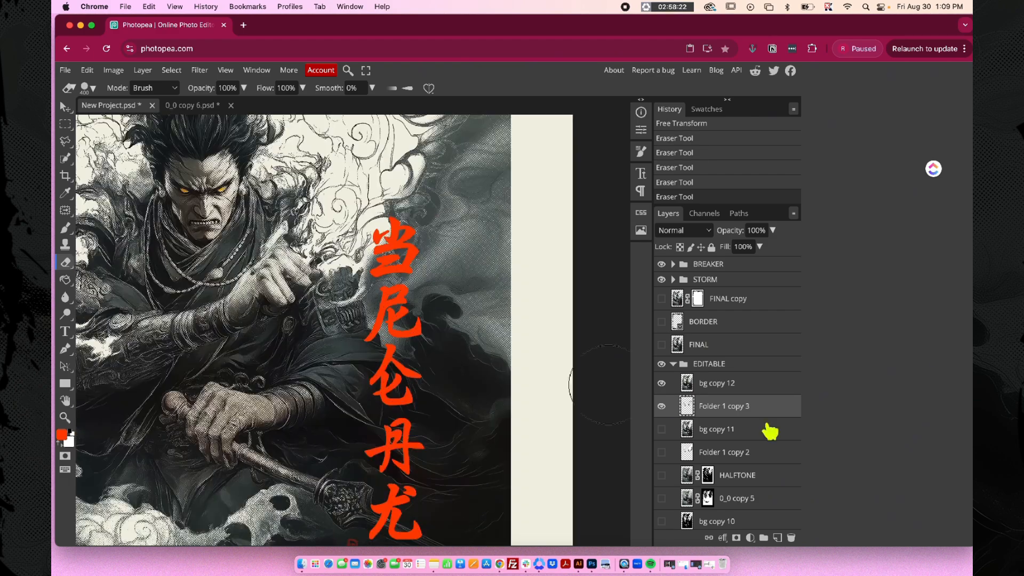
# Step: Duplicate bg copy 12 and Folder 1 copy 3, move the copies above the FINAL layer and merge them
pyautogui.keyDown('shift'); pyautogui.click(741, 390); pyautogui.keyUp('shift')
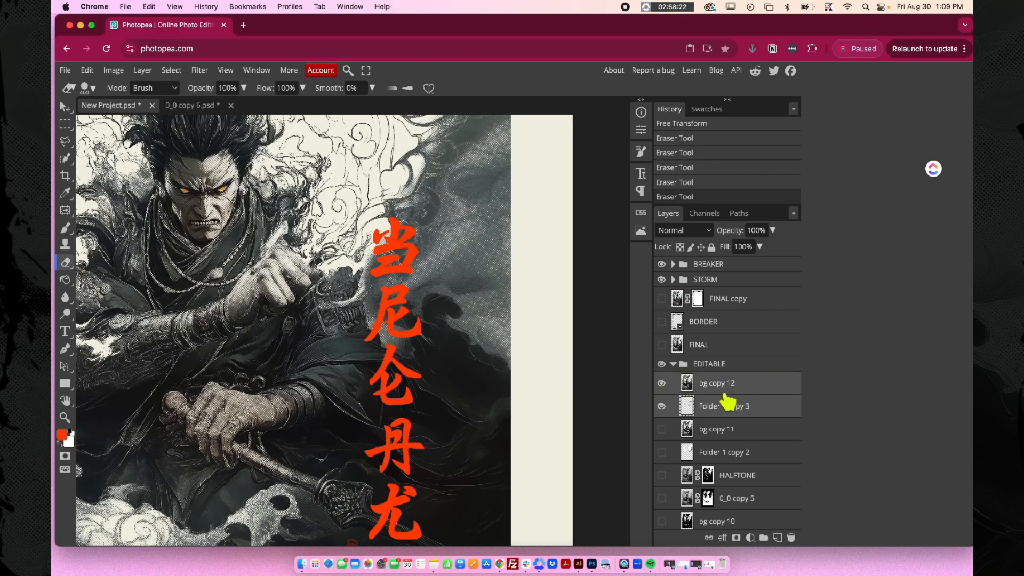
pyautogui.press('super+j')
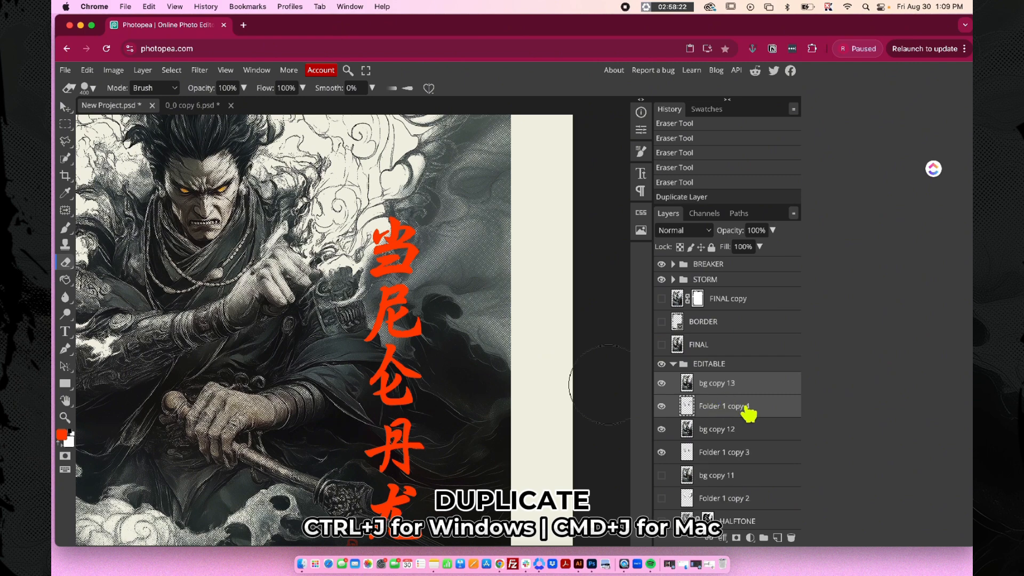
pyautogui.moveTo(747, 408); pyautogui.dragTo(748, 337)
pyautogui.rightClick(721, 367)
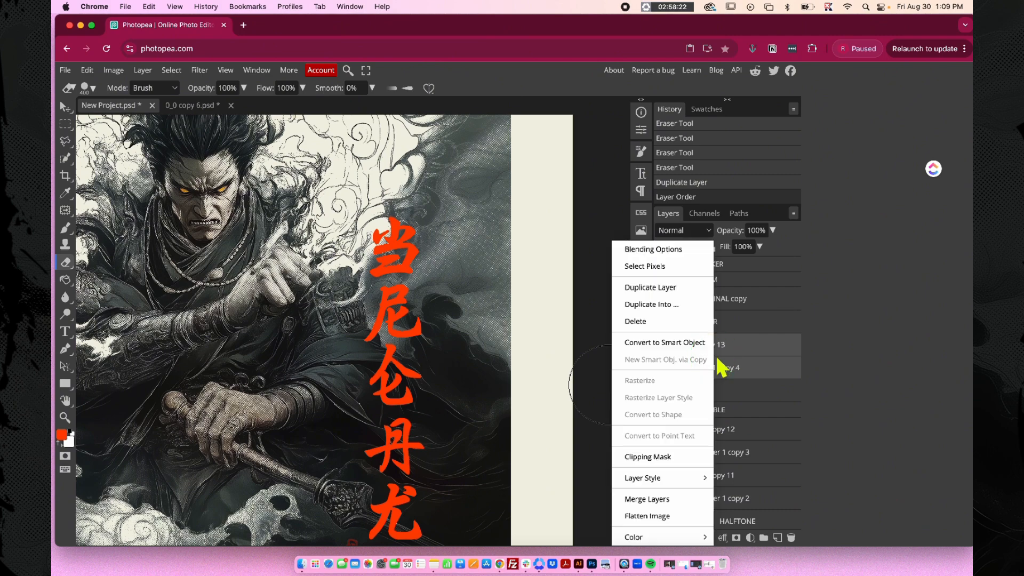
pyautogui.click(669, 500)
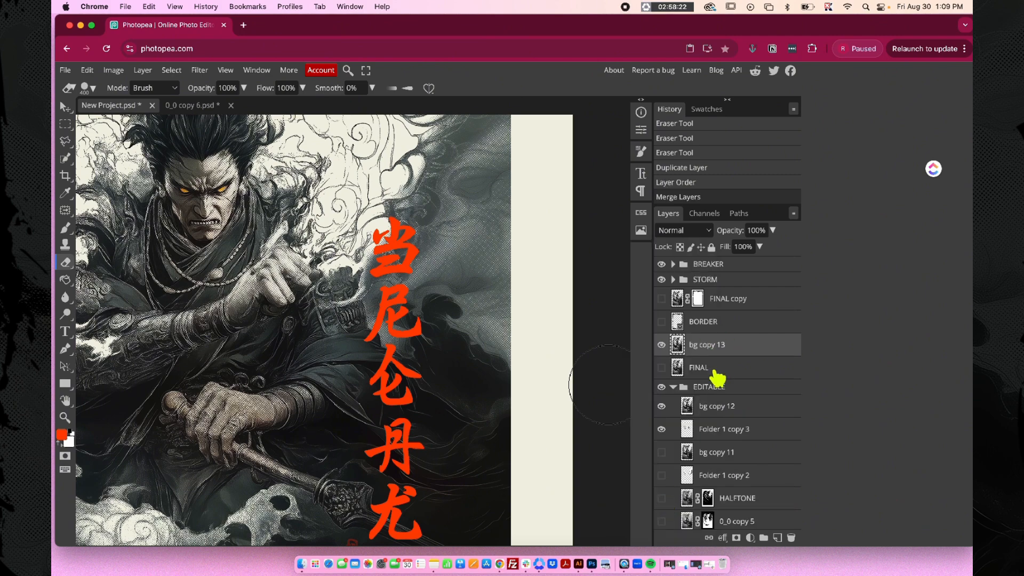
# Step: Delete the old FINAL layer and rename the merged bg copy 13 layer as FINAL
pyautogui.click(683, 370)
pyautogui.press('Delete')
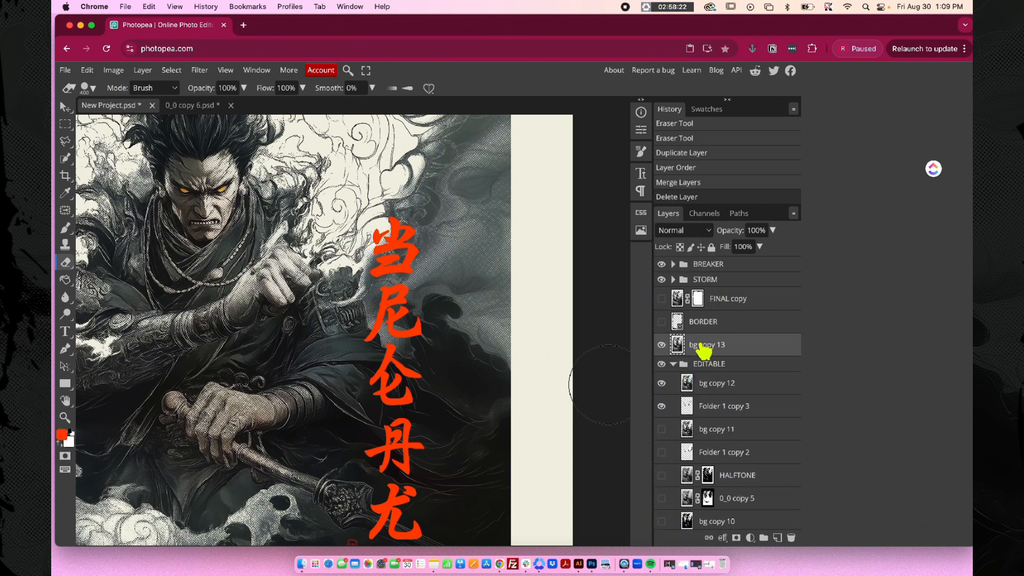
pyautogui.press('Return')
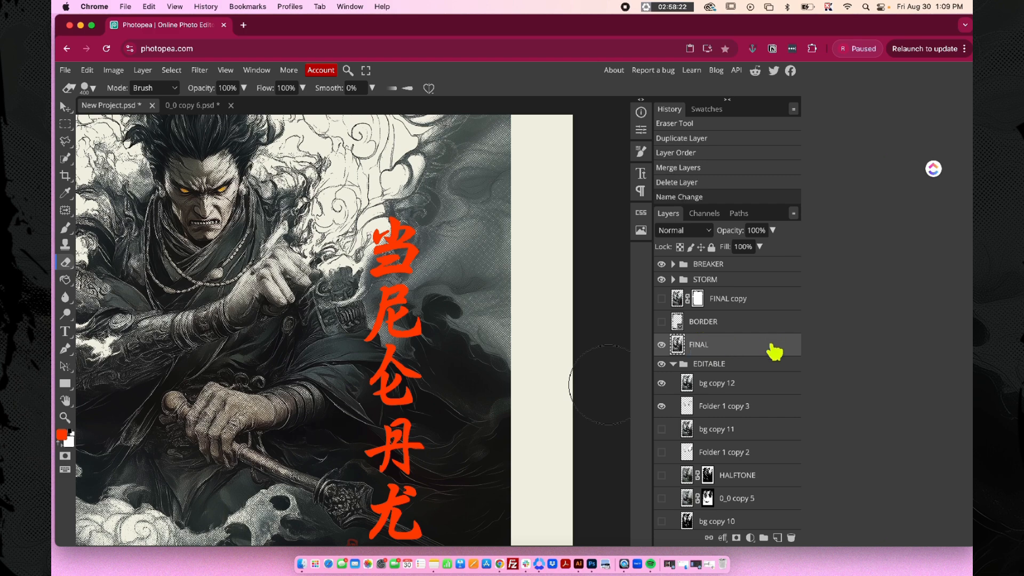
# Step: Duplicate the new FINAL layer, give it the raster mask from FINAL copy, and delete the old FINAL copy
pyautogui.hotkey('ctrl', 'j')
pyautogui.moveTo(700, 303); pyautogui.dragTo(731, 295)
pyautogui.click(715, 304)
pyautogui.press('Delete')
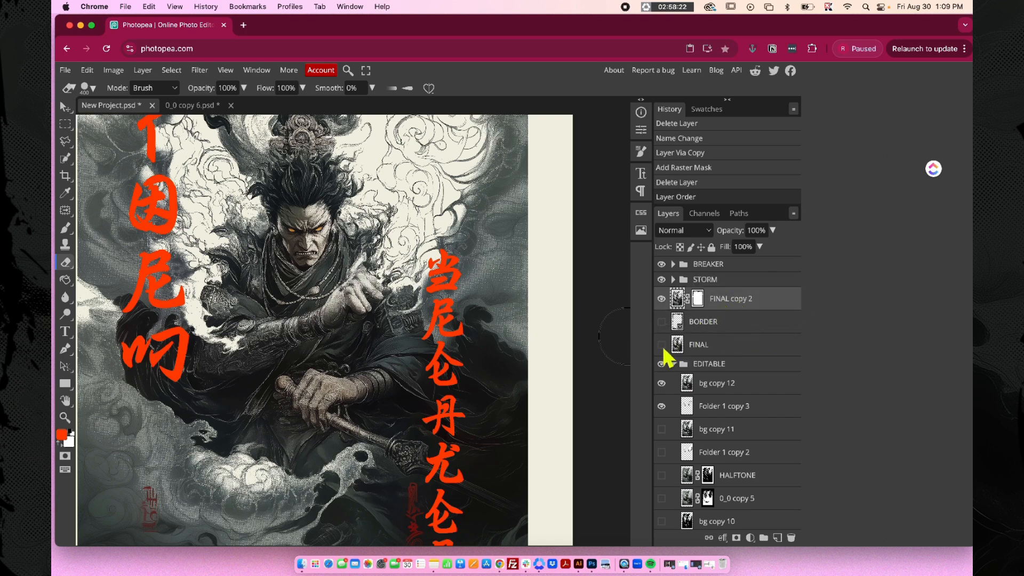
# Step: Collapse the EDITABLE folder and hide it
pyautogui.click(673, 364)
pyautogui.click(662, 365)
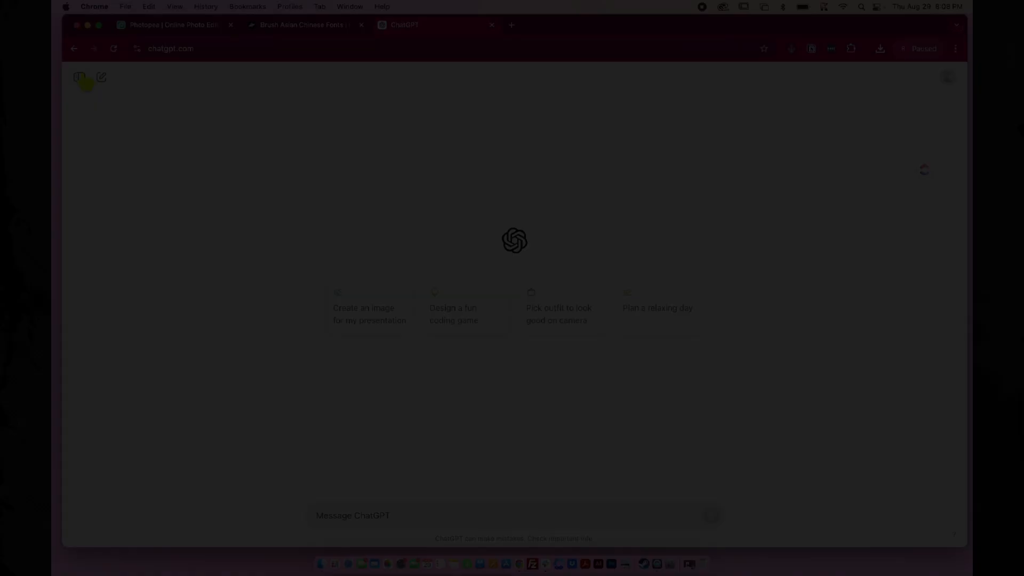
# Step: Switch to ChatGPT and ask it to create a tshirt design caption for an ancient chinese warrior god of storm
pyautogui.click(457, 520)
pyautogui.write('c')
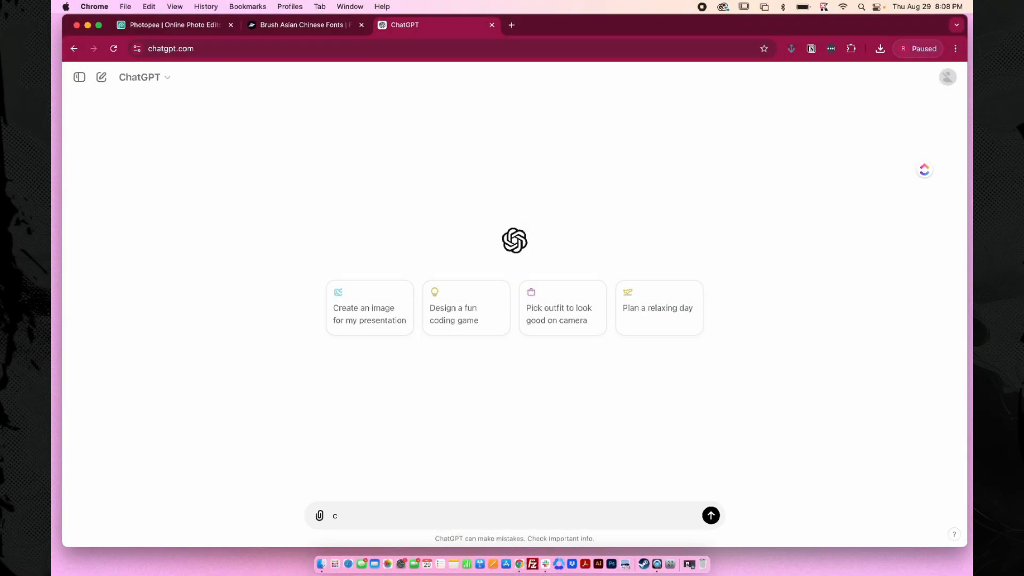
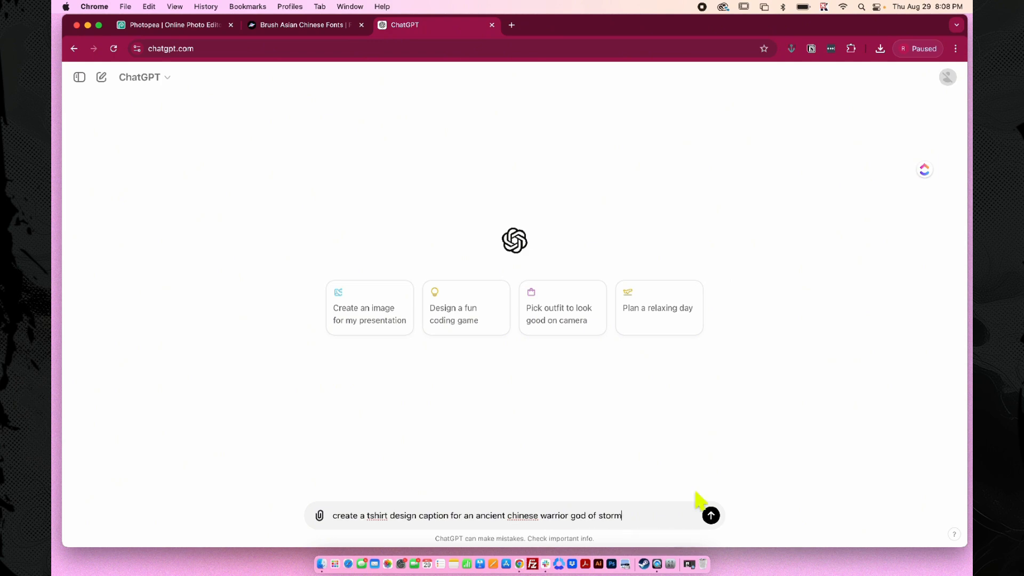
pyautogui.press('Return')
# Step: Ask twice for more caption options
pyautogui.write('g')
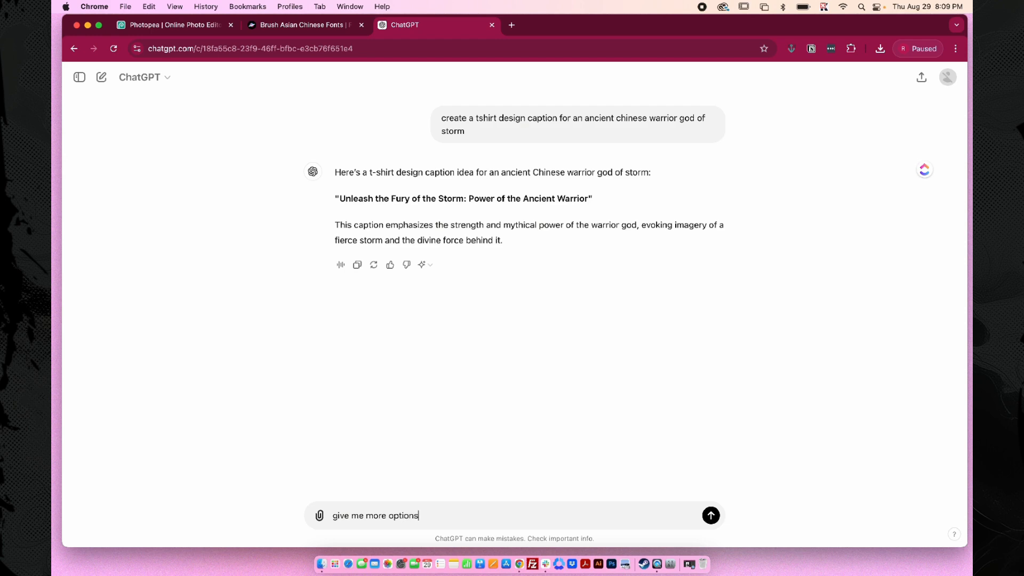
pyautogui.write('ive me more options')
pyautogui.press('Return')
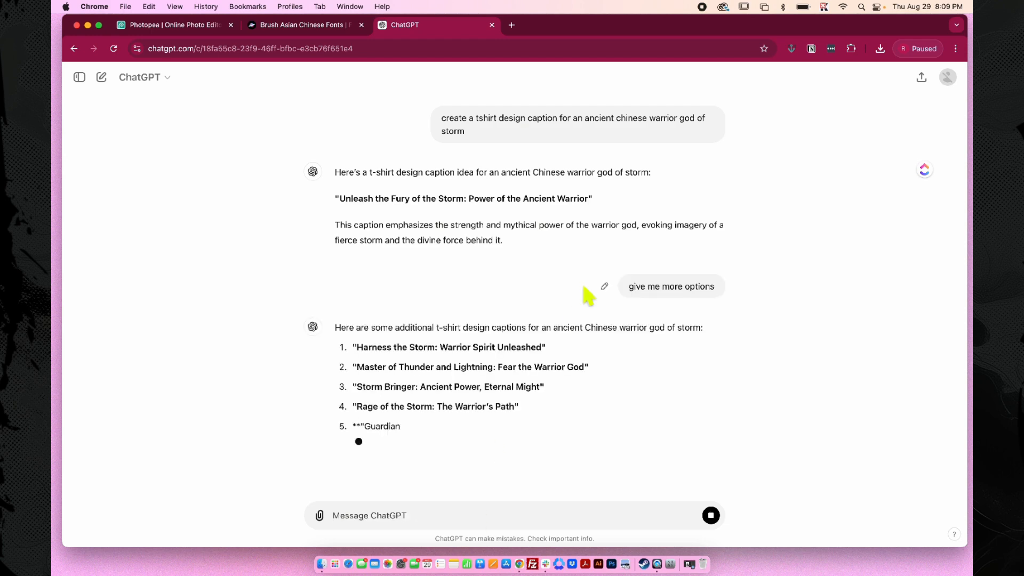
pyautogui.write('more options')
pyautogui.press('Return')
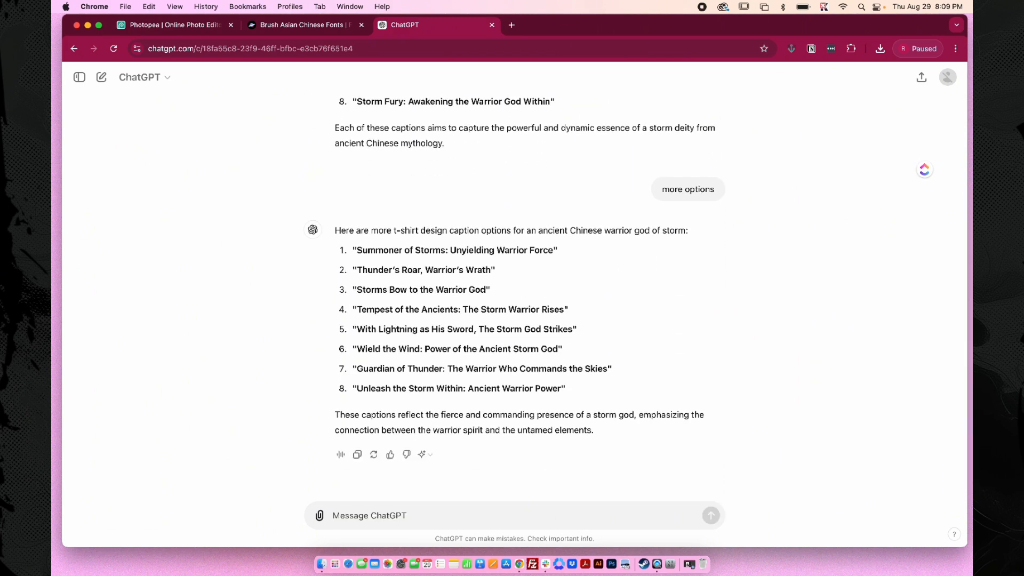
# Step: Copy the caption "Unleash the Storm Within: Ancient Warrior Power" and add it in Photopea as a text layer above FINAL copy 2
pyautogui.moveTo(558, 388); pyautogui.dragTo(363, 397)
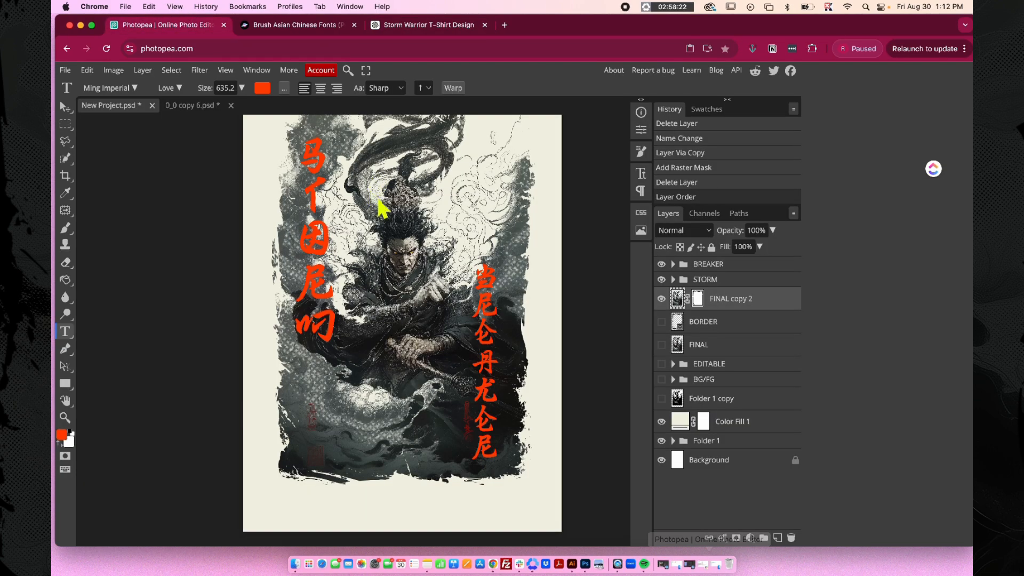
pyautogui.click(378, 201)
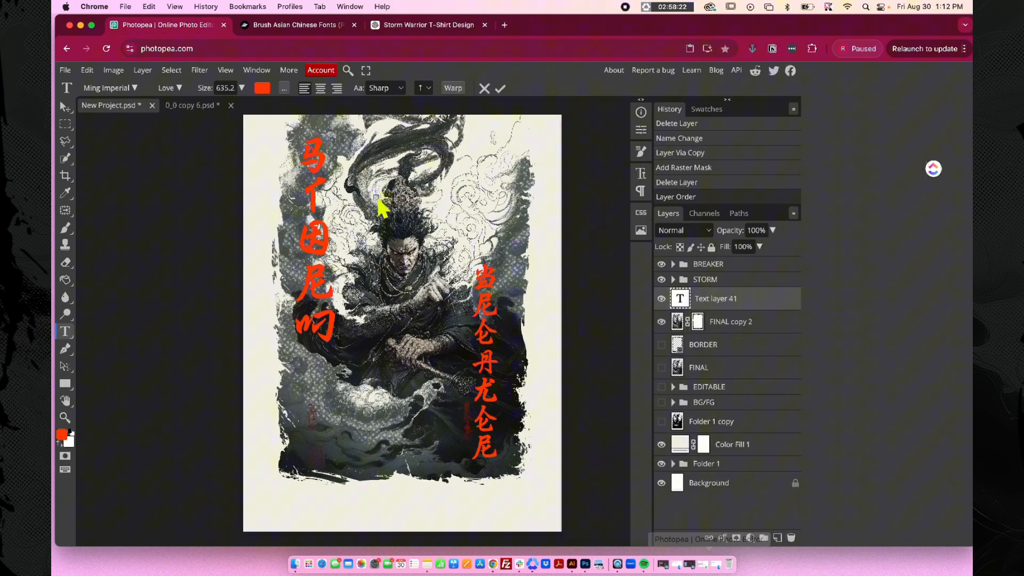
pyautogui.write('"Unleash the Storm Within: Ancient Warrior Power"')
pyautogui.moveTo(481, 193); pyautogui.dragTo(361, 321)
pyautogui.press('t')
pyautogui.click(557, 313)
pyautogui.moveTo(557, 312); pyautogui.dragTo(674, 320)
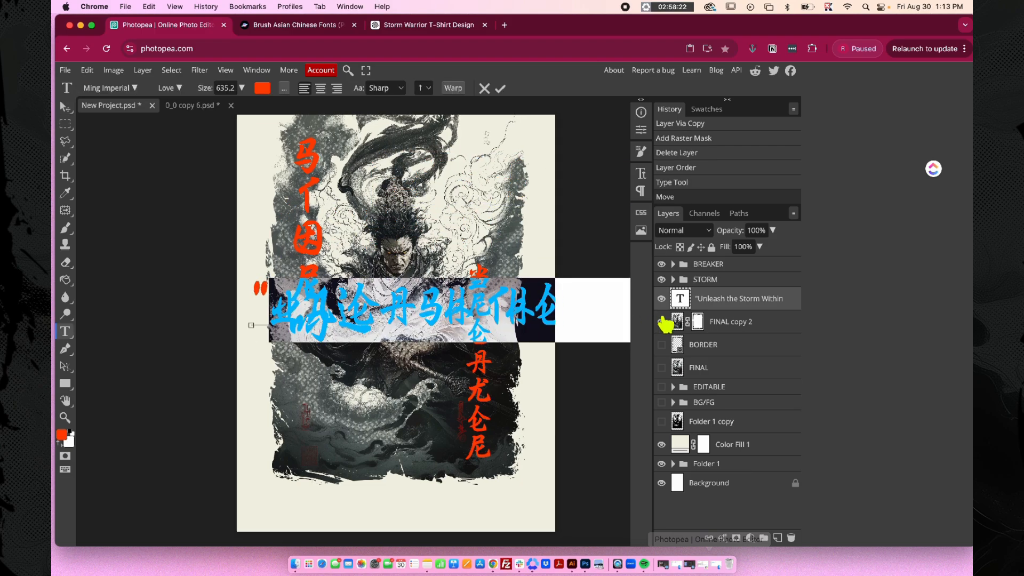
pyautogui.hscroll(3, 498, 195)
# Step: Scale the caption text to 71.56%, rotate it 90° to run vertically, and move it over the artwork
pyautogui.click(65, 107)
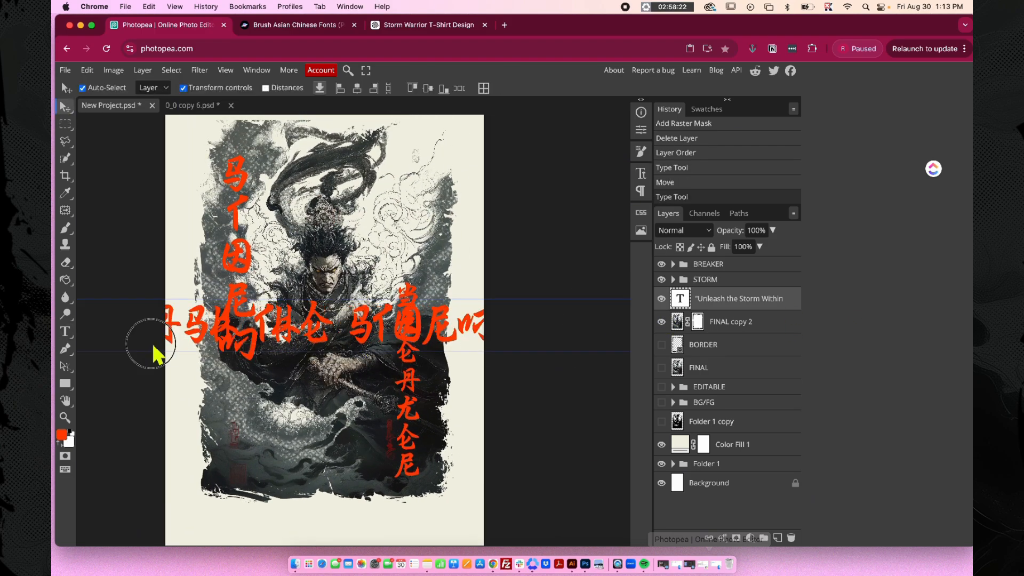
pyautogui.hscroll(5, 478, 364)
pyautogui.scroll(-5, 409, 343)
pyautogui.moveTo(411, 341); pyautogui.dragTo(173, 356)
pyautogui.scroll(5, 160, 347)
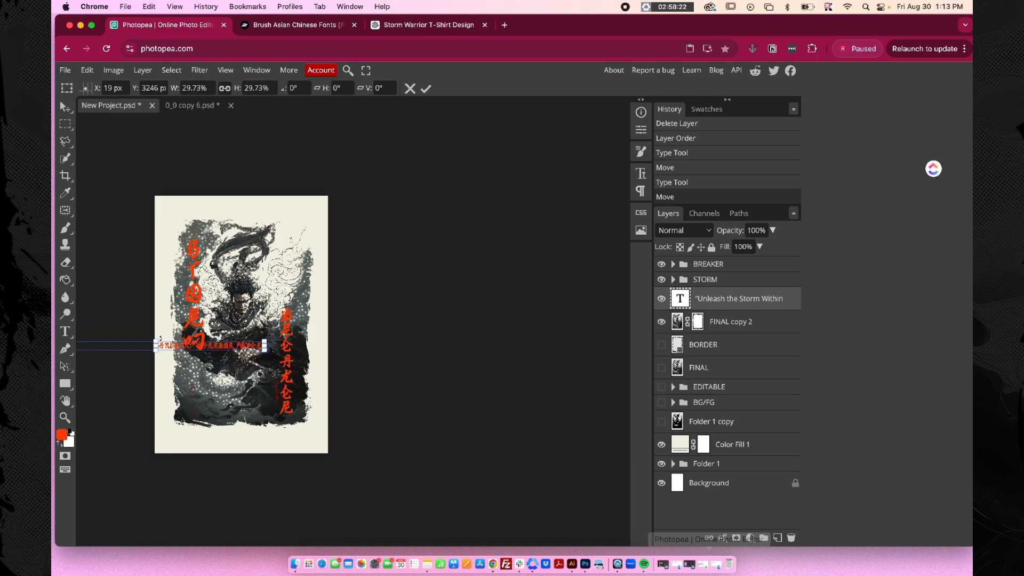
pyautogui.moveTo(234, 366); pyautogui.dragTo(325, 109)
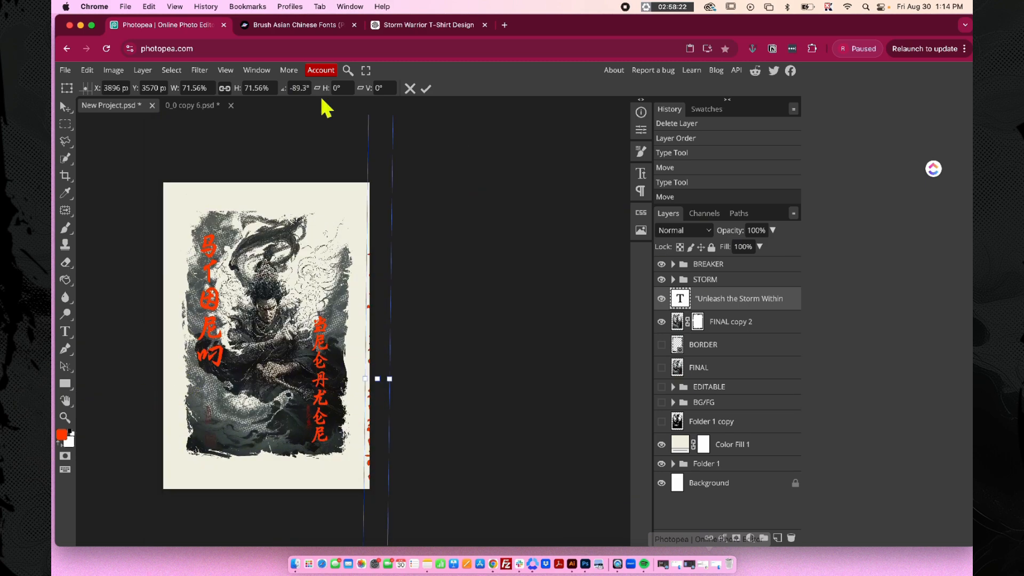
pyautogui.press('Return')
pyautogui.moveTo(380, 230); pyautogui.dragTo(294, 236)
pyautogui.scroll(3, 313, 227)
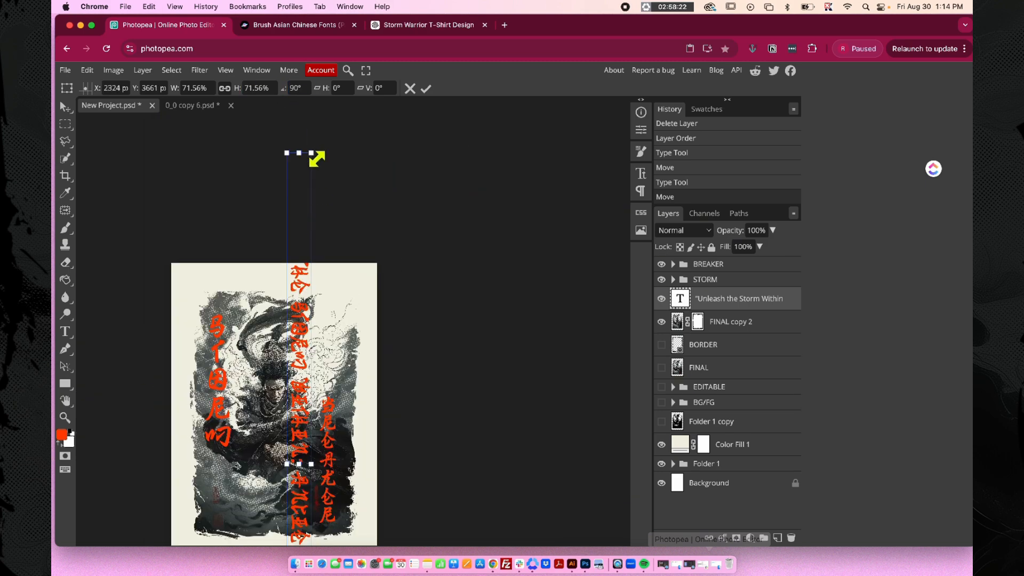
# Step: Shrink the vertical caption to 15.18% and place it alongside the right edge of the BREAKER lettering
pyautogui.moveTo(315, 158); pyautogui.dragTo(369, 302)
pyautogui.scroll(-3, 302, 362)
pyautogui.scroll(3, 300, 368)
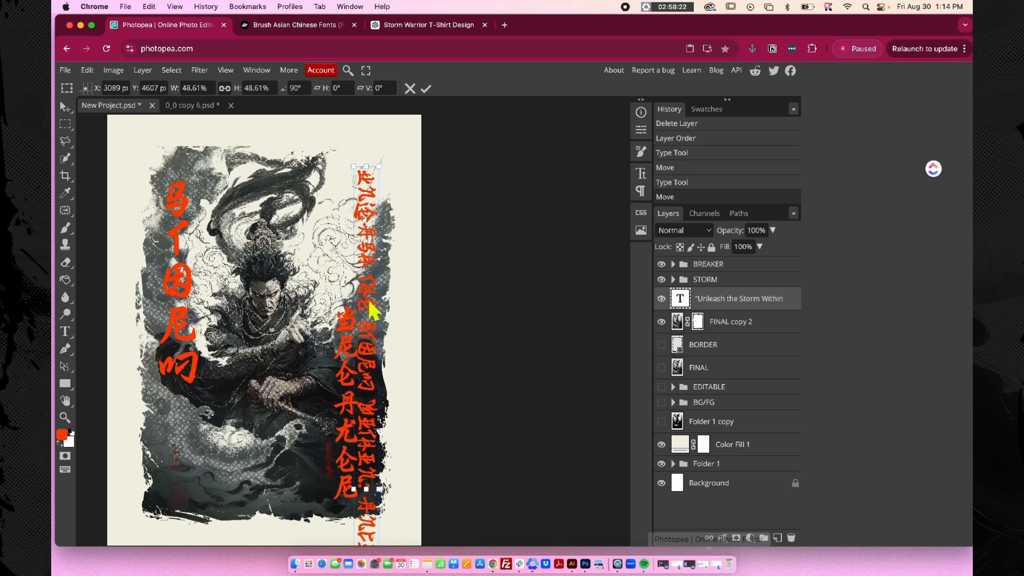
pyautogui.scroll(-5, 372, 309)
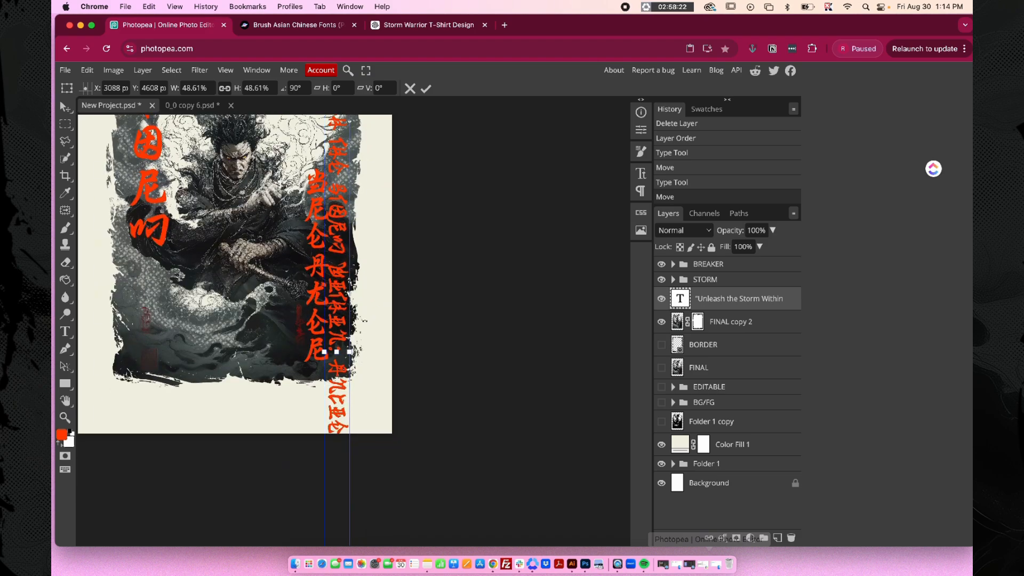
pyautogui.scroll(-5, 364, 321)
pyautogui.moveTo(356, 511); pyautogui.dragTo(351, 356)
pyautogui.scroll(5, 348, 366)
pyautogui.scroll(4, 345, 368)
pyautogui.scroll(-3, 343, 375)
pyautogui.scroll(3, 384, 195)
pyautogui.moveTo(361, 176); pyautogui.dragTo(369, 338)
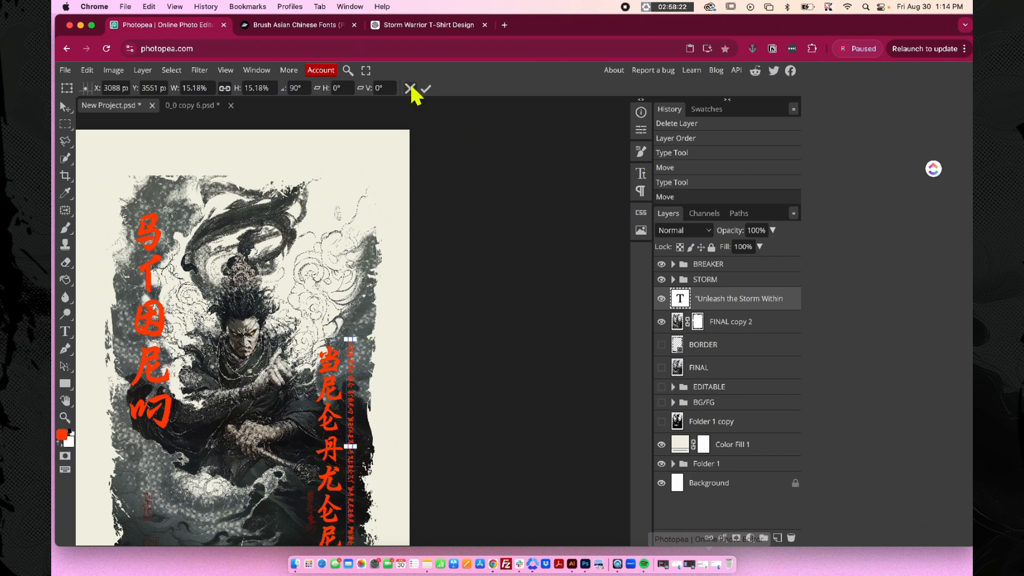
pyautogui.click(426, 88)
# Step: Change the font of the whole caption text to Gunji
pyautogui.scroll(3, 373, 342)
pyautogui.click(337, 326)
pyautogui.press('t')
pyautogui.moveTo(338, 271); pyautogui.dragTo(354, 542)
pyautogui.press('super+a')
pyautogui.scroll(-2, 347, 420)
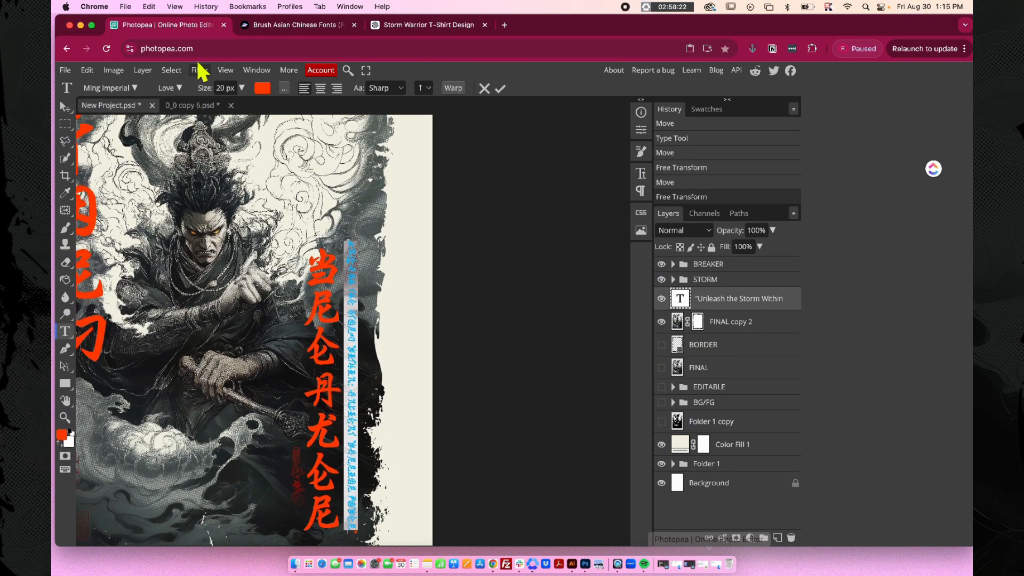
pyautogui.click(130, 92)
pyautogui.click(131, 127)
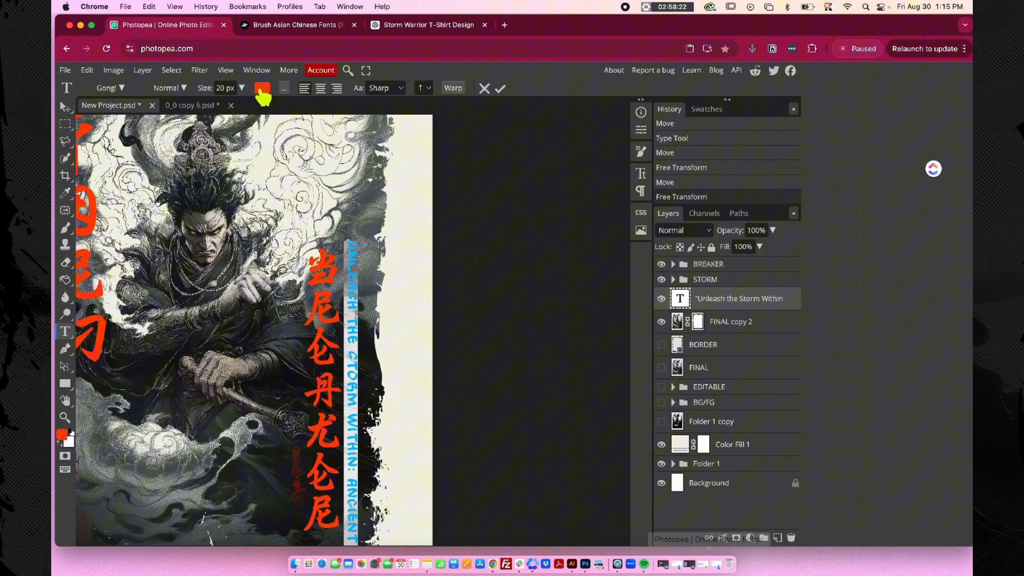
# Step: Recolor the caption text white and finish editing it
pyautogui.click(262, 89)
pyautogui.moveTo(217, 204); pyautogui.dragTo(135, 158)
pyautogui.click(357, 174)
pyautogui.click(66, 107)
pyautogui.click(439, 281)
pyautogui.scroll(-1, 440, 281)
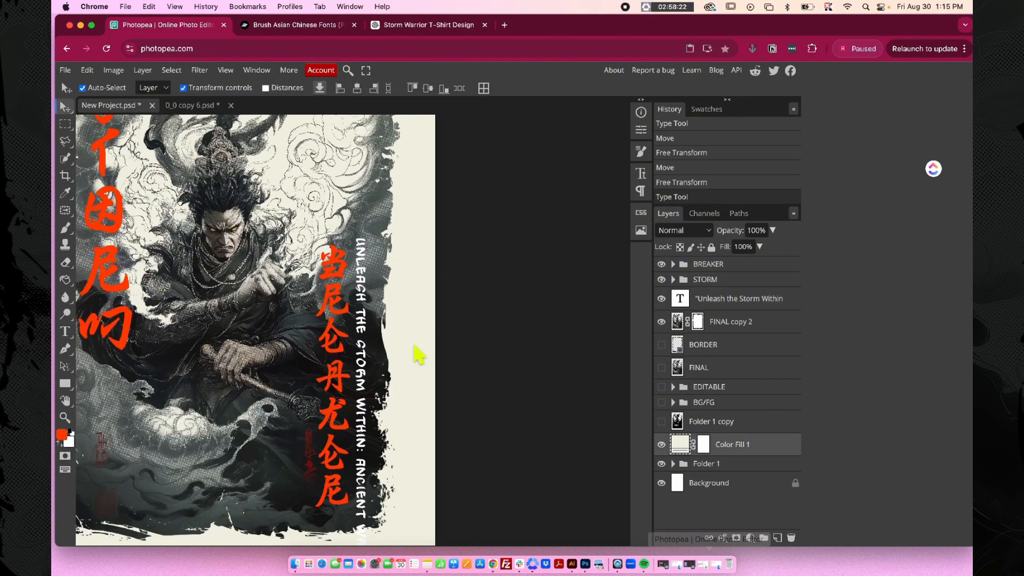
# Step: Scale the white caption to 63.41% so it fits alongside the BREAKER lettering
pyautogui.scroll(2, 416, 349)
pyautogui.scroll(-4, 416, 349)
pyautogui.click(352, 341)
pyautogui.moveTo(359, 511); pyautogui.dragTo(354, 332)
pyautogui.scroll(2, 458, 320)
pyautogui.scroll(2, 468, 326)
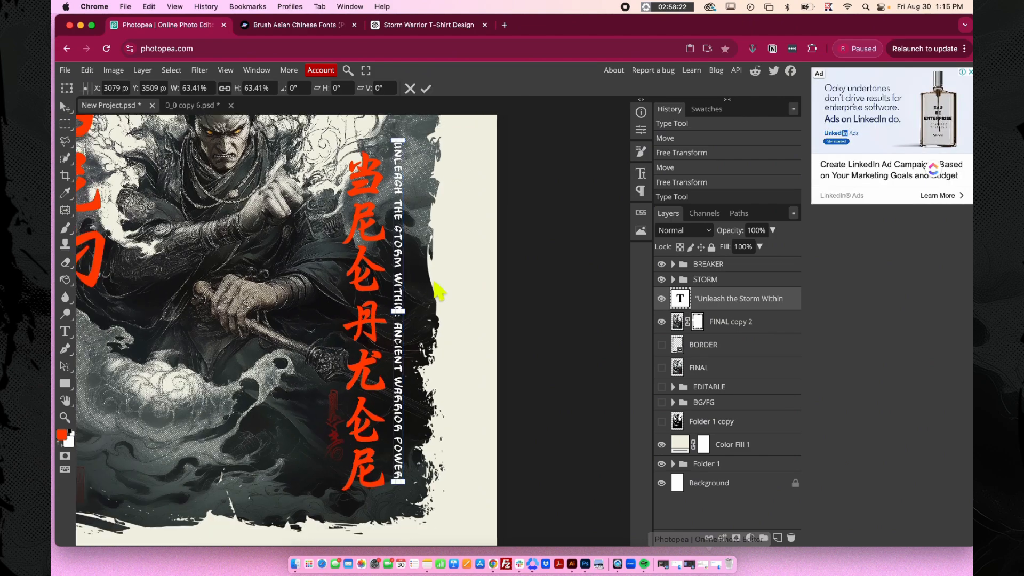
pyautogui.click(426, 88)
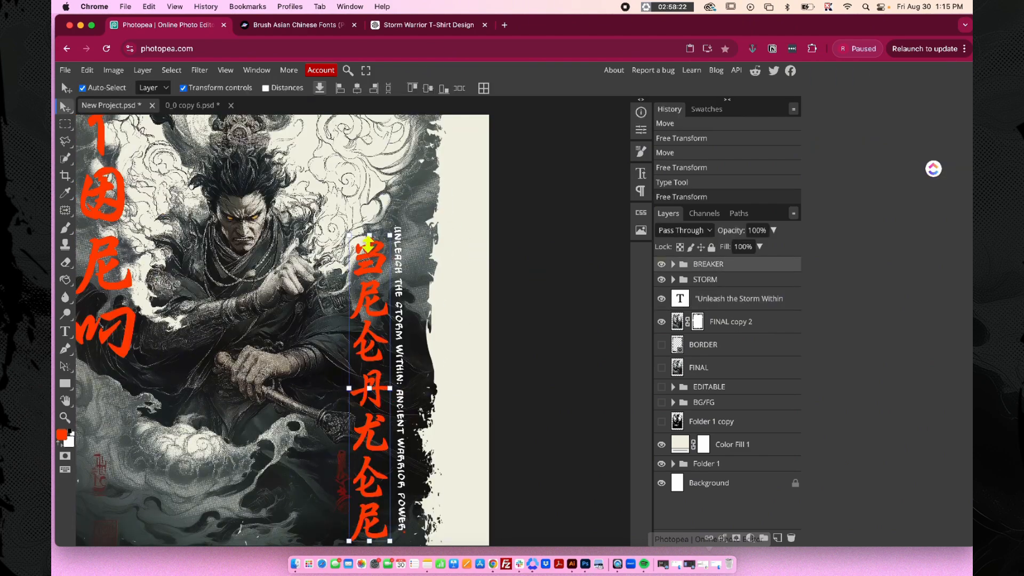
# Step: Enlarge the BREAKER lettering group to 108.72% beside the caption
pyautogui.moveTo(350, 233); pyautogui.dragTo(324, 199)
pyautogui.scroll(-4, 324, 199)
pyautogui.scroll(2, 409, 361)
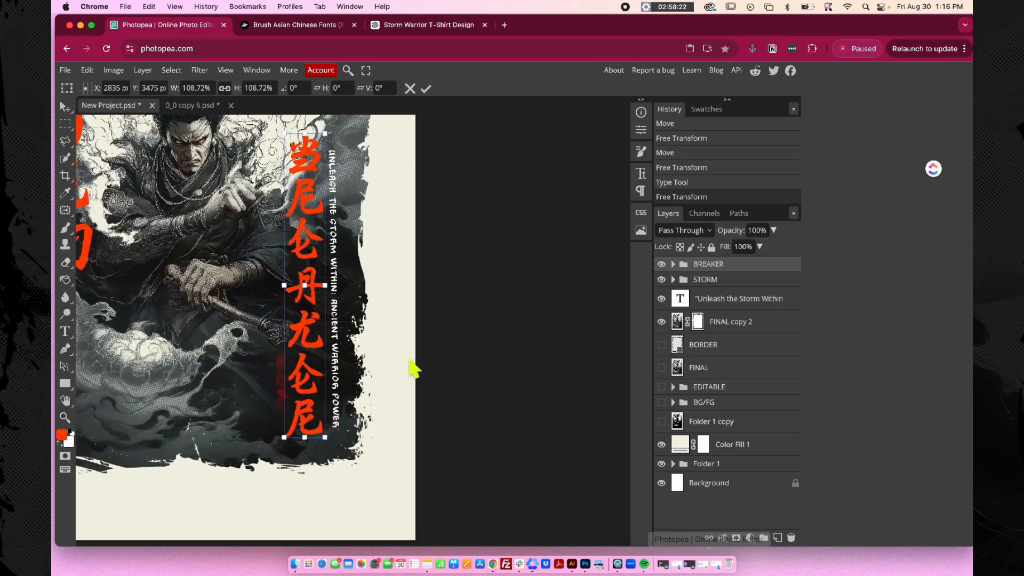
pyautogui.click(426, 88)
# Step: Move the vertical caption slightly left and down, closer to the BREAKER lettering, and check the whole poster
pyautogui.scroll(4, 325, 434)
pyautogui.click(359, 401)
pyautogui.scroll(1, 361, 408)
pyautogui.scroll(10, 361, 409)
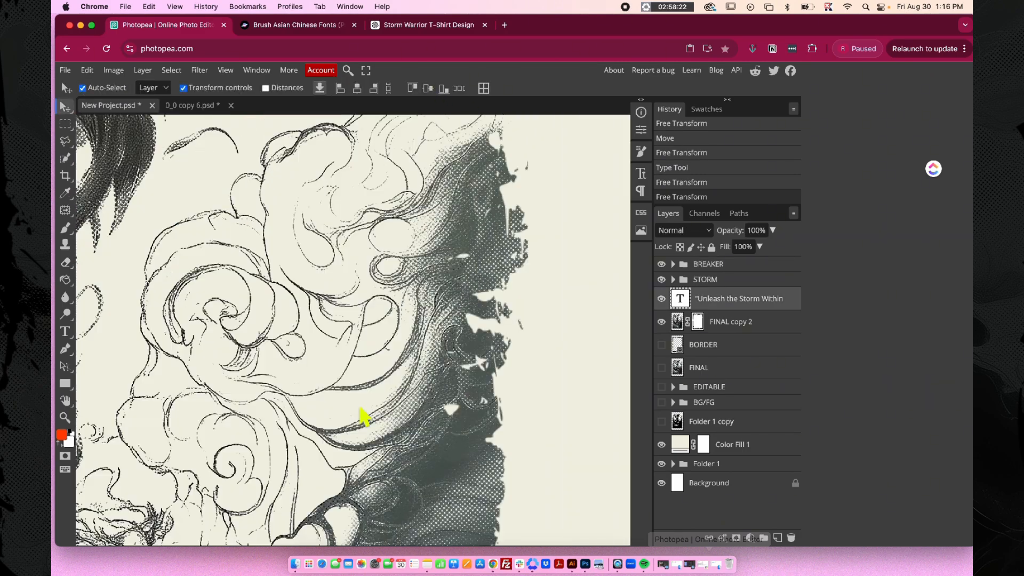
pyautogui.scroll(-5, 364, 411)
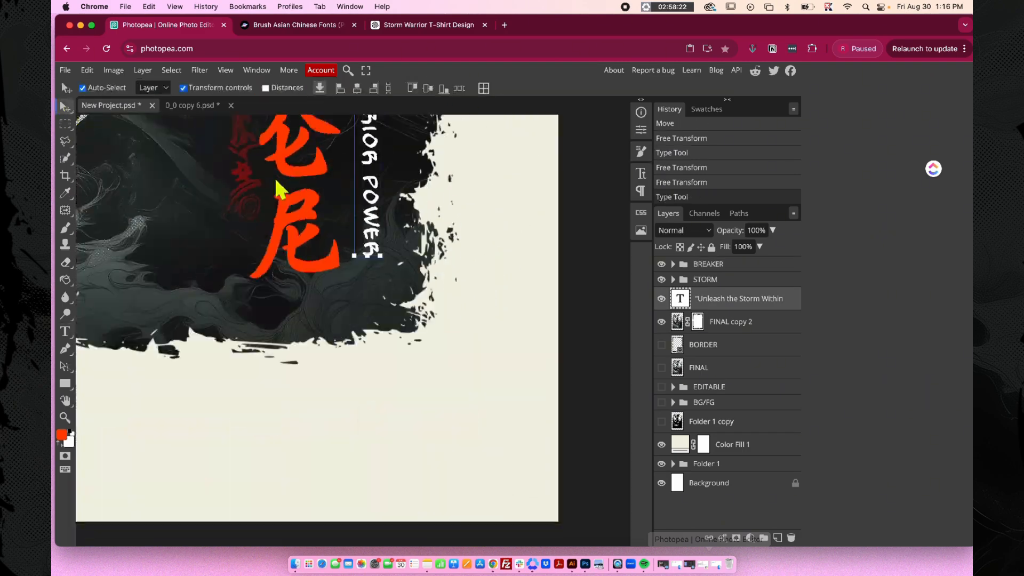
pyautogui.moveTo(372, 217); pyautogui.dragTo(359, 224)
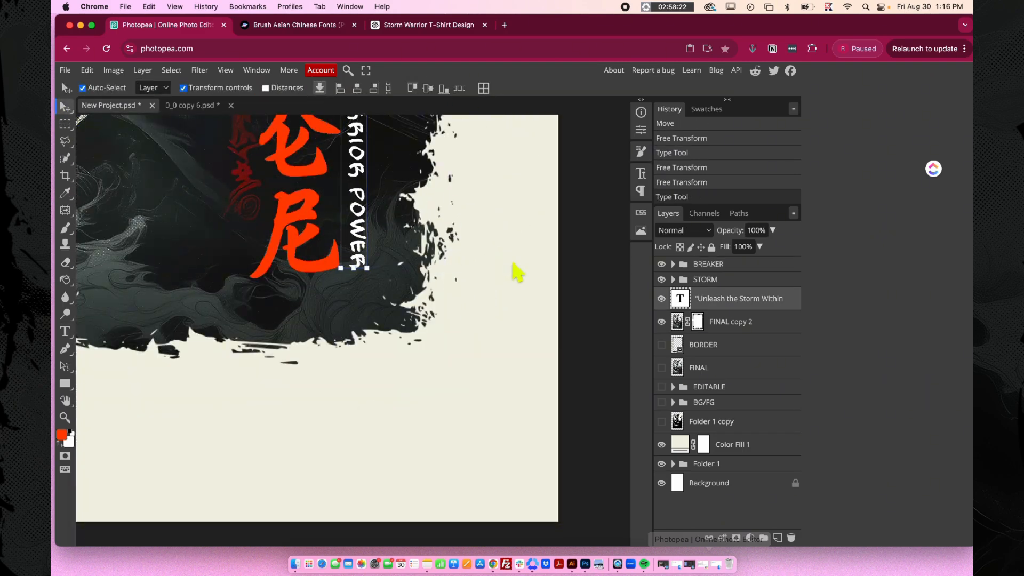
pyautogui.click(512, 265)
pyautogui.scroll(-5, 513, 264)
pyautogui.scroll(3, 512, 265)
pyautogui.click(412, 294)
pyautogui.click(499, 303)
pyautogui.scroll(-4, 499, 303)
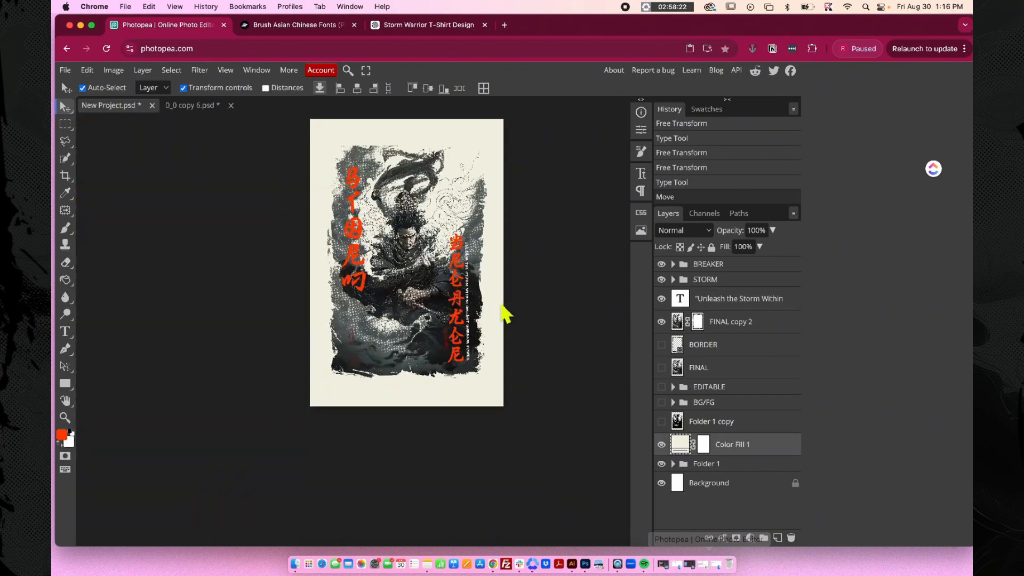
pyautogui.scroll(2, 503, 315)
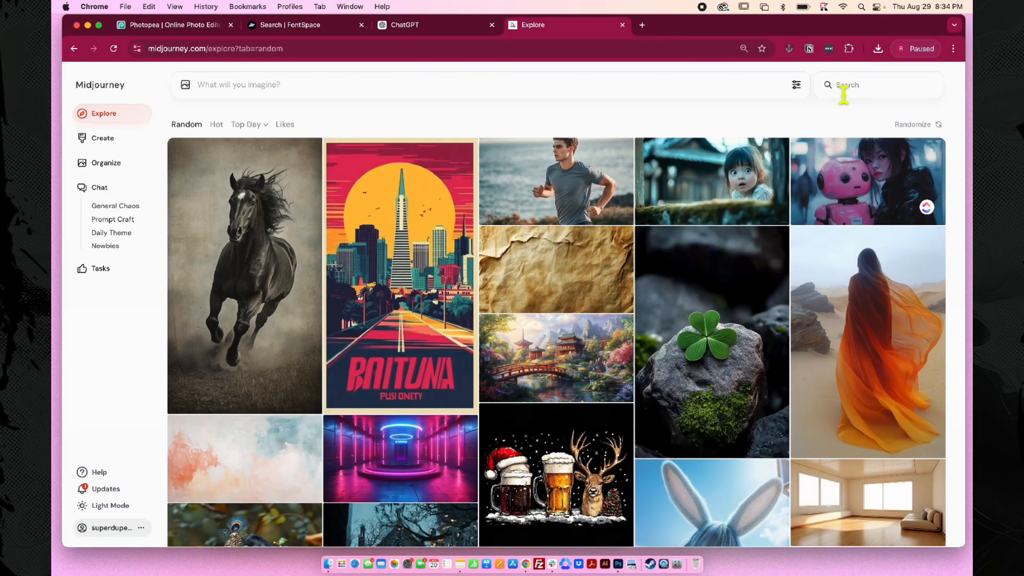
# Step: Switch to Midjourney and search the Explore gallery for "grunge ink blot frame"
pyautogui.click(843, 94)
pyautogui.write('grunge ink blot fram')
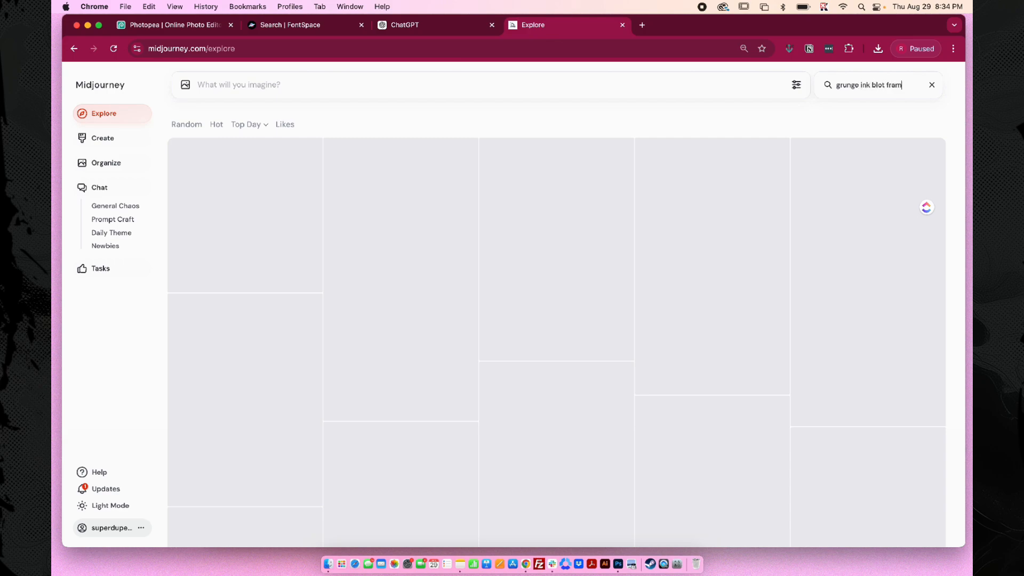
pyautogui.write('e')
pyautogui.scroll(-10, 761, 259)
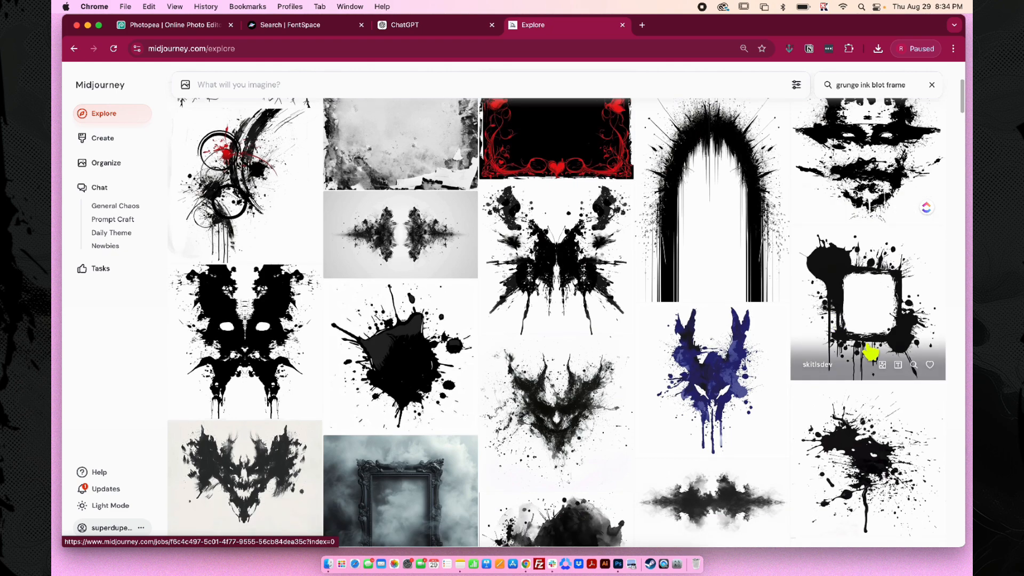
# Step: Open the black paint-blot image with the square white center and save it to the computer
pyautogui.click(871, 352)
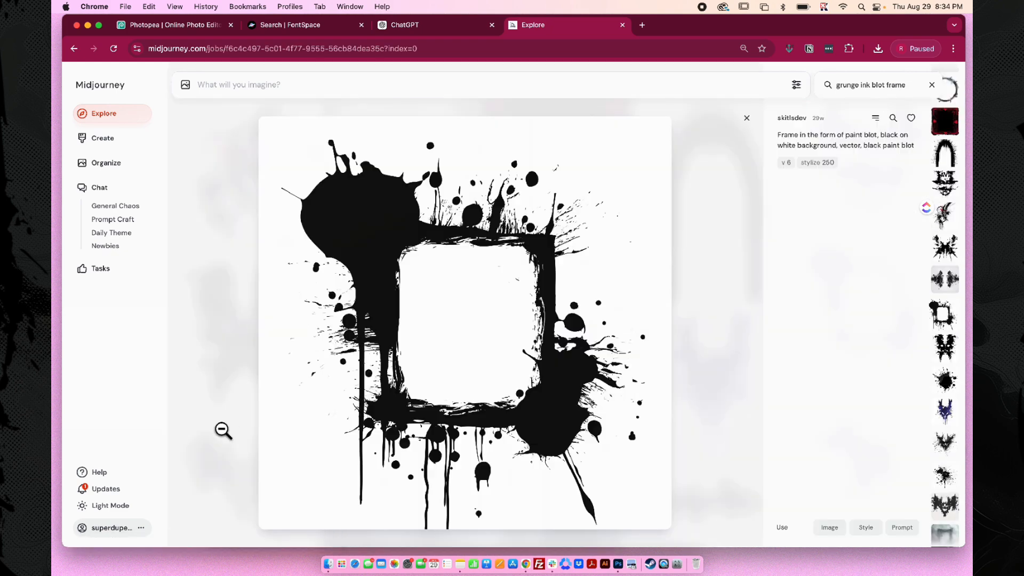
pyautogui.rightClick(449, 350)
pyautogui.click(453, 370)
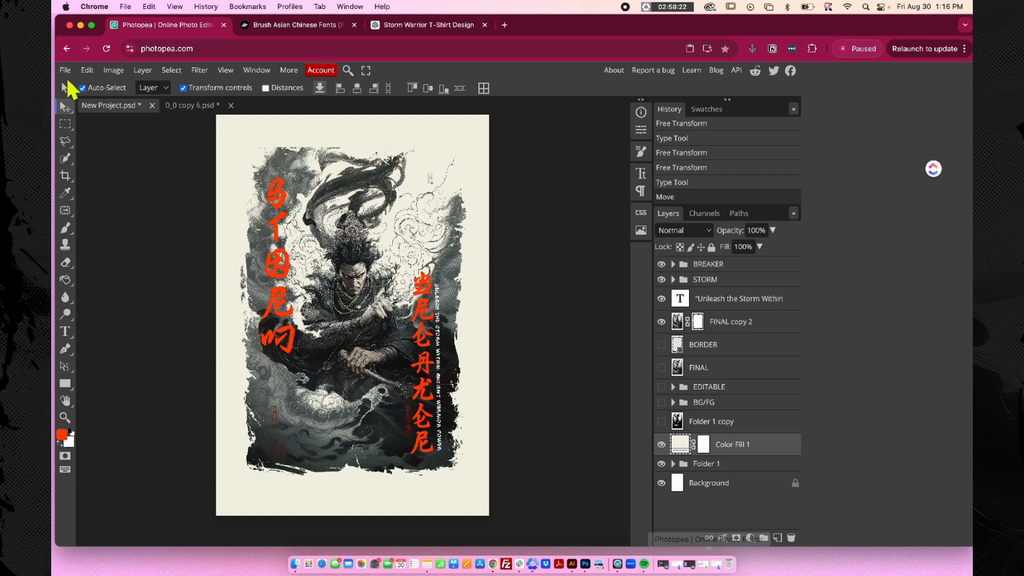
# Step: Place the saved paint-blot frame PNG from the Desktop into the poster document as a new layer
pyautogui.click(65, 70)
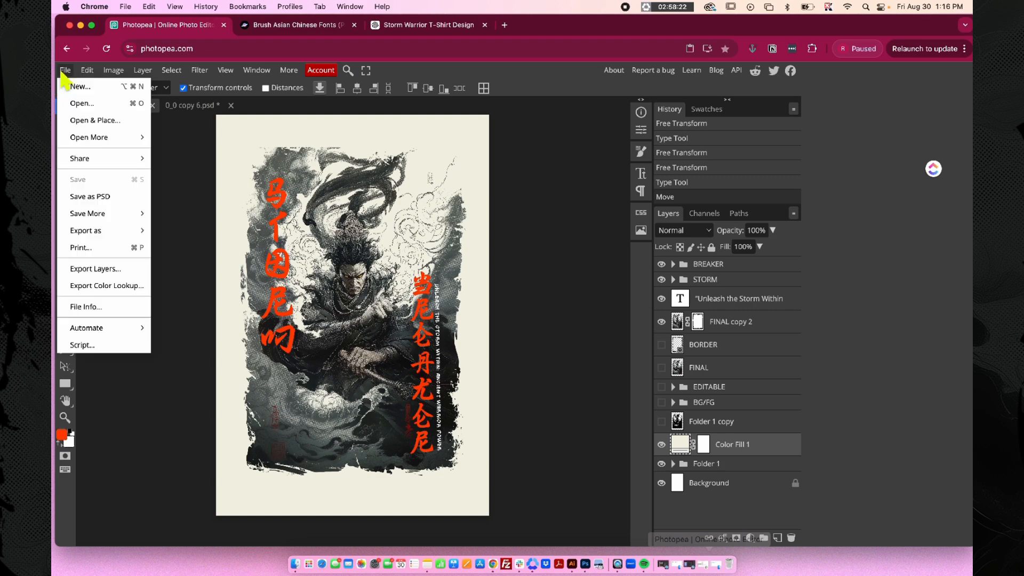
pyautogui.click(103, 122)
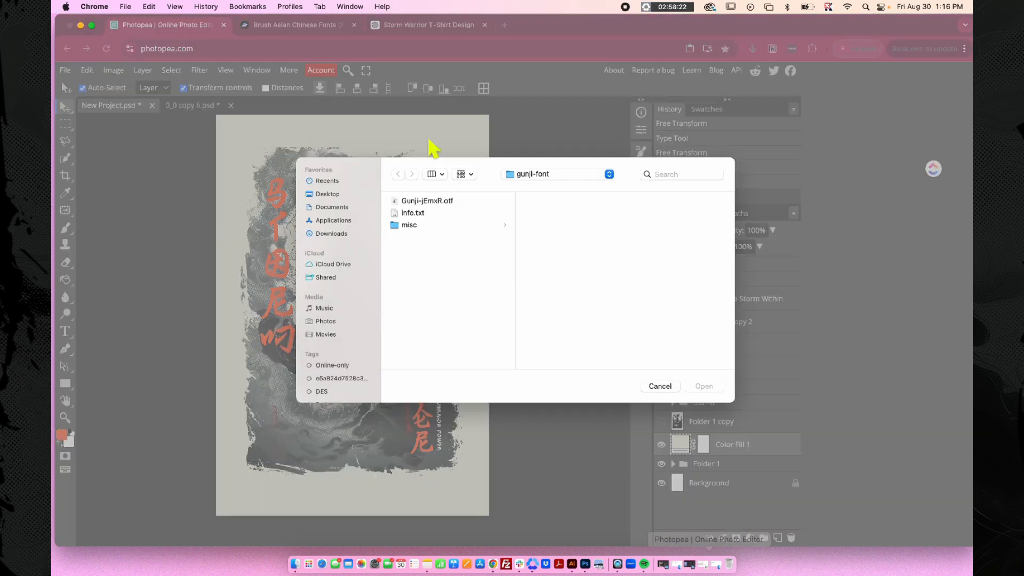
pyautogui.scroll(-3, 444, 334)
pyautogui.click(444, 322)
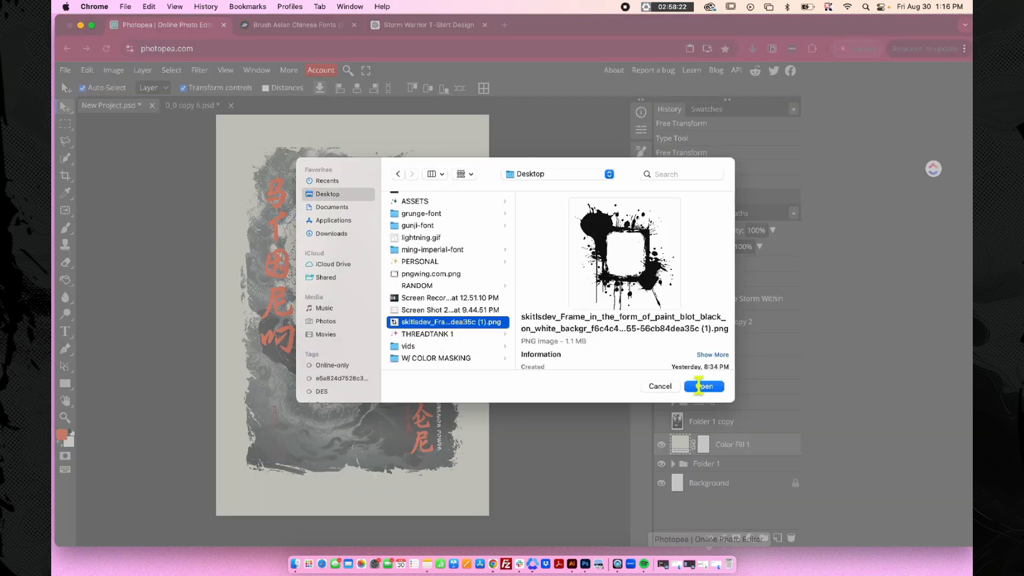
pyautogui.click(698, 384)
pyautogui.moveTo(490, 178); pyautogui.dragTo(418, 247)
pyautogui.moveTo(341, 255); pyautogui.dragTo(357, 145)
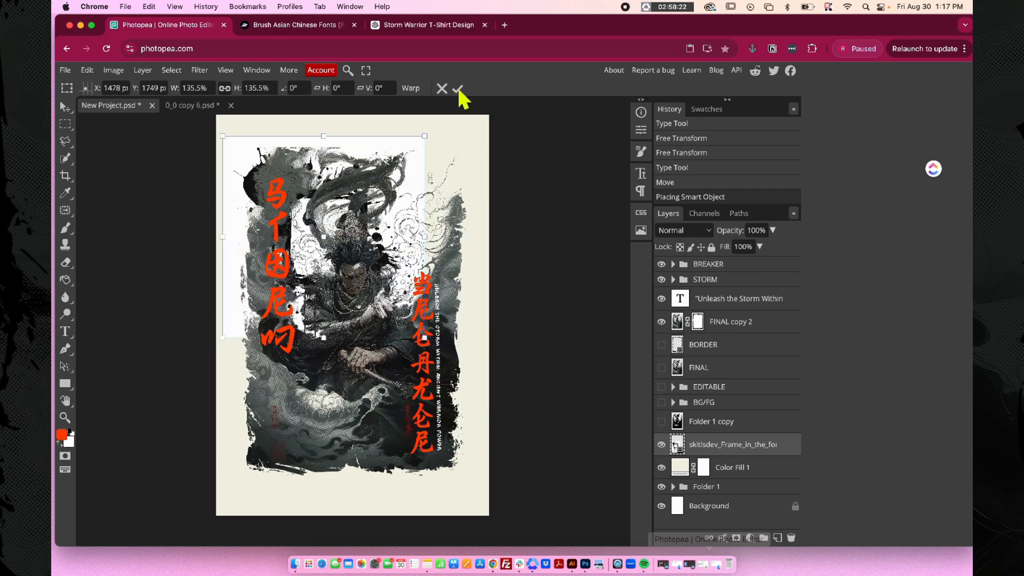
pyautogui.doubleClick(458, 89)
# Step: Move the paint-blot frame layer to the top of the layer stack and rasterize it
pyautogui.moveTo(708, 445); pyautogui.dragTo(694, 270)
pyautogui.rightClick(685, 274)
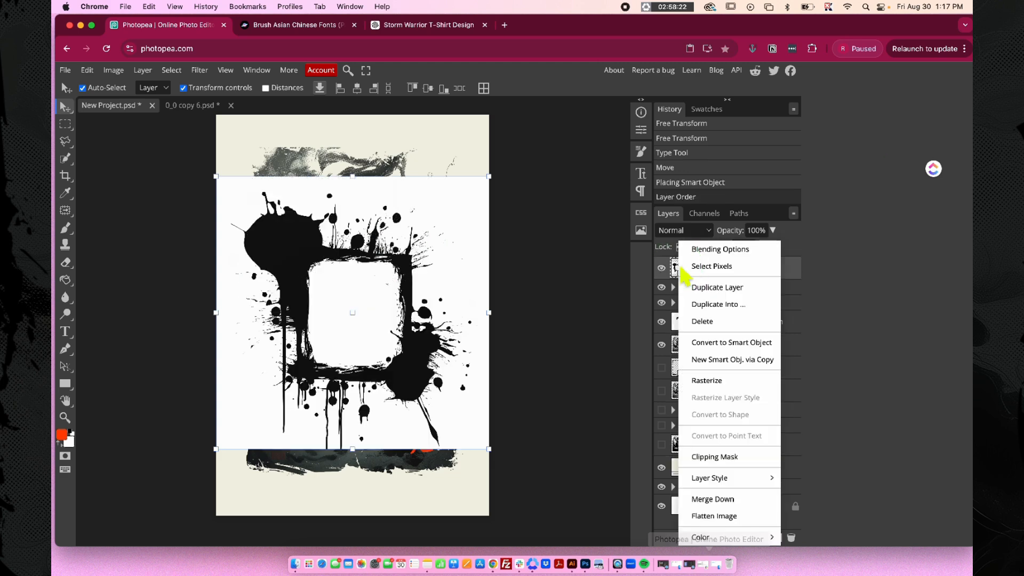
pyautogui.click(748, 393)
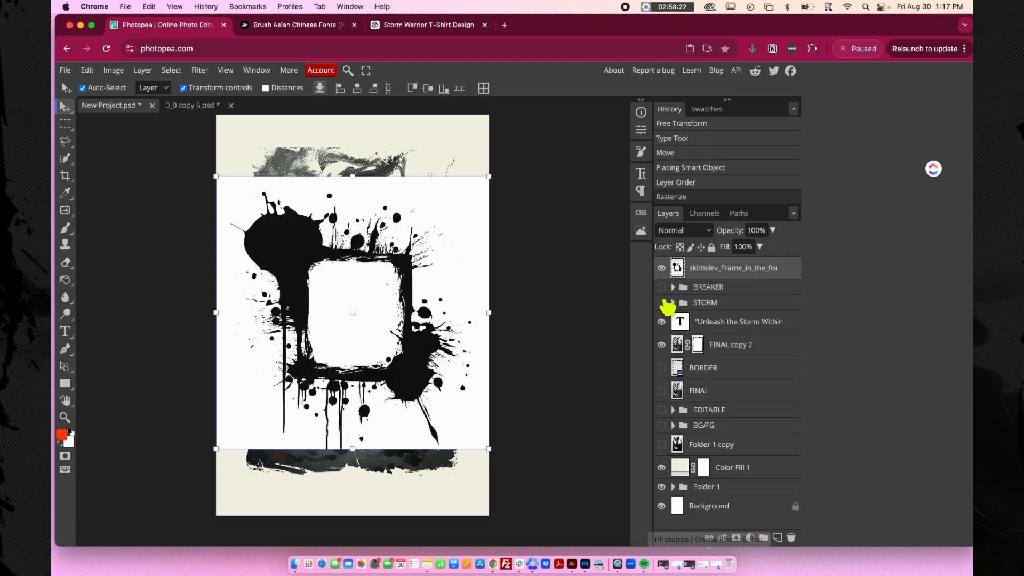
# Step: Hide the remaining artwork layers and select the paint-blot image's highlights with Color Range
pyautogui.click(661, 345)
pyautogui.click(171, 70)
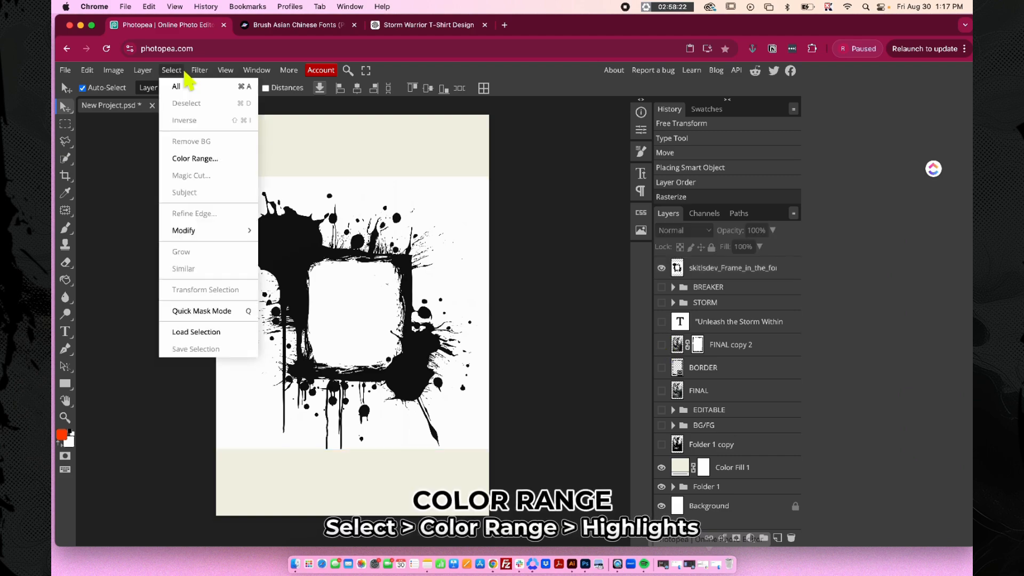
pyautogui.click(194, 158)
pyautogui.click(235, 176)
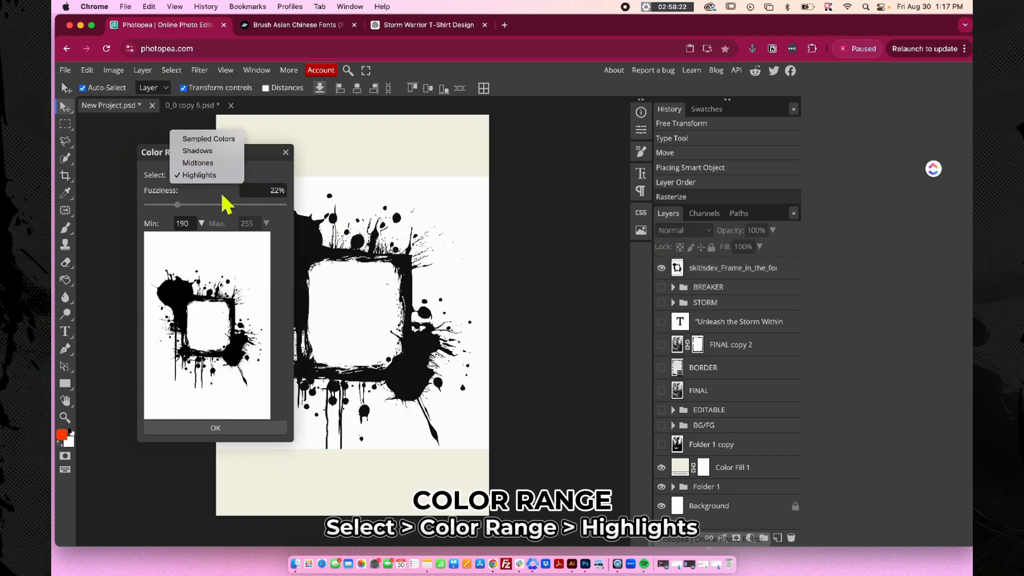
pyautogui.click(222, 194)
pyautogui.click(218, 432)
# Step: Delete the selected white areas from the paint-blot frame layer and clear the selection
pyautogui.scroll(2, 434, 407)
pyautogui.click(686, 267)
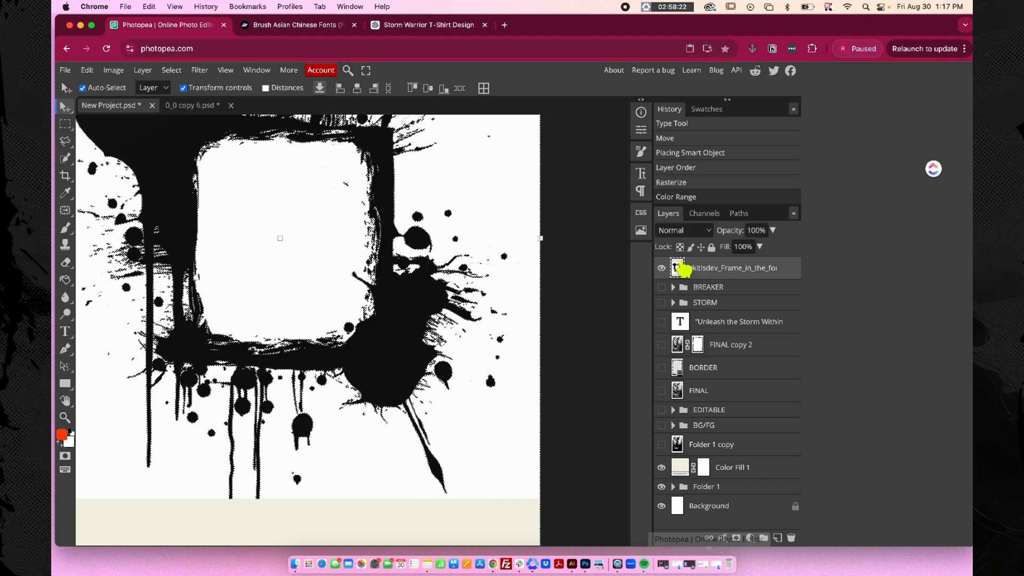
pyautogui.press('Delete')
pyautogui.scroll(-1, 432, 309)
pyautogui.hotkey('ctrl', 'd')
pyautogui.scroll(1, 428, 310)
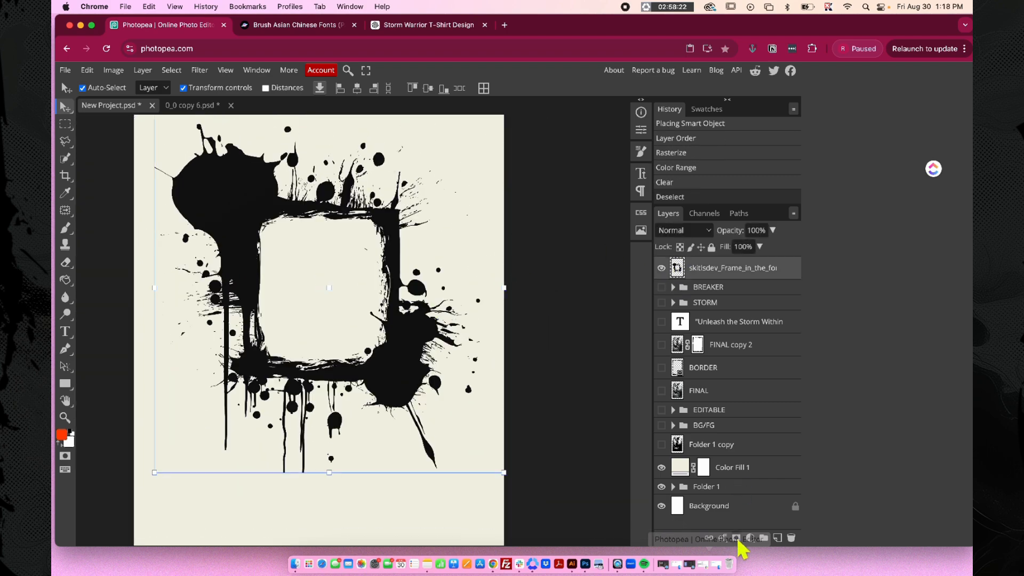
# Step: Apply a Color Overlay to the paint-blot frame in the same orange-red as the lettering
pyautogui.click(736, 539)
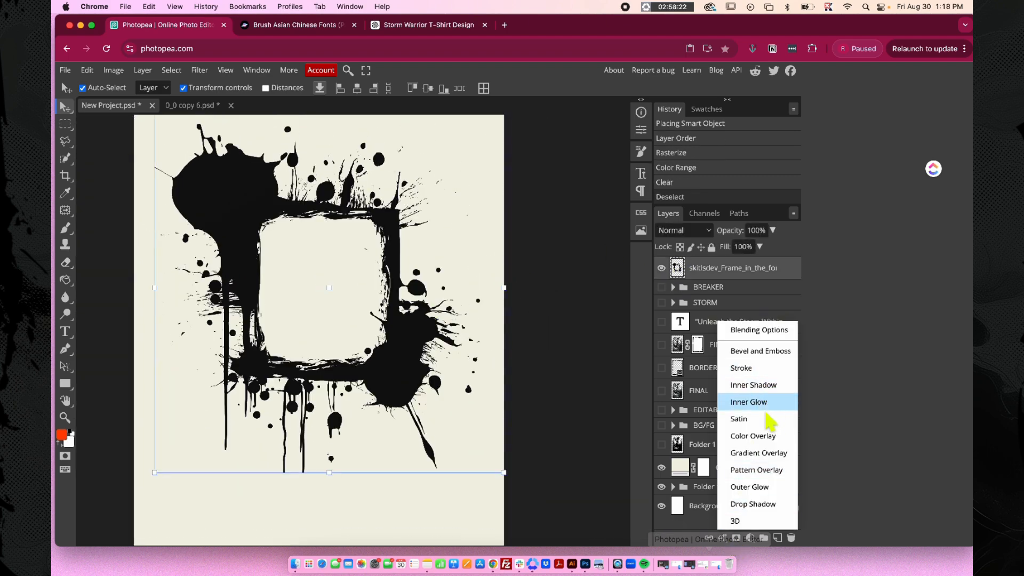
pyautogui.click(754, 436)
pyautogui.click(387, 217)
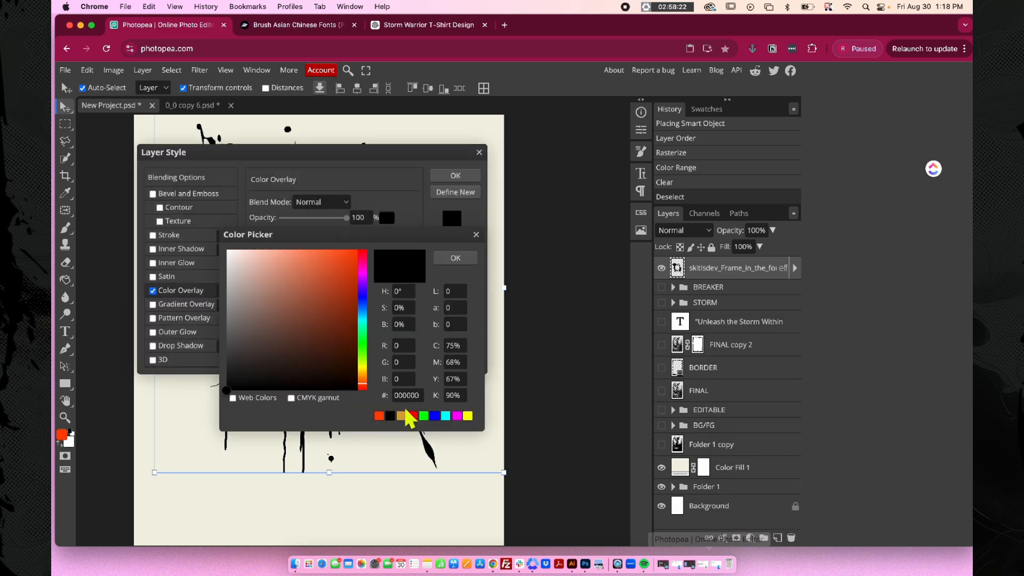
pyautogui.click(379, 416)
pyautogui.click(456, 258)
pyautogui.click(455, 175)
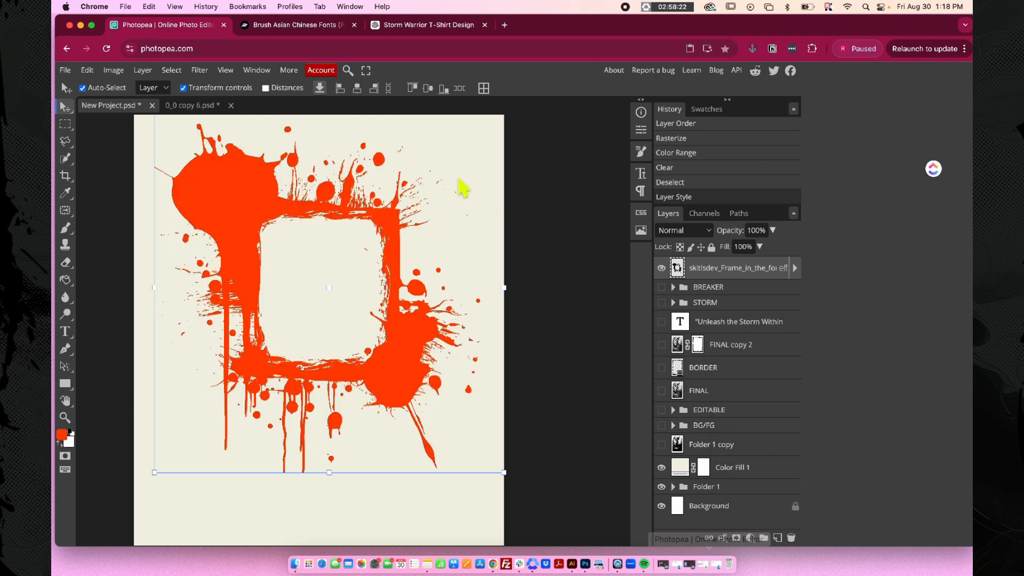
# Step: Scale the splatter frame to 53.8% and place it in the lower-left area of the poster
pyautogui.moveTo(502, 133); pyautogui.dragTo(372, 307)
pyautogui.moveTo(301, 431); pyautogui.dragTo(288, 436)
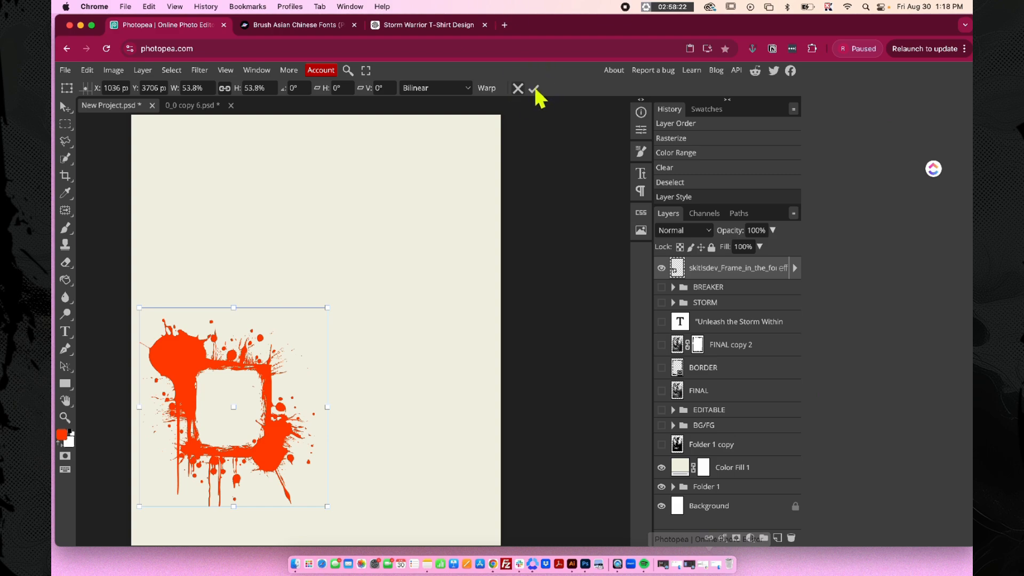
pyautogui.click(534, 89)
# Step: Show the BREAKER and STORM groups, the FINAL copy 2 artwork and the vertical caption again
pyautogui.click(662, 287)
pyautogui.click(662, 303)
pyautogui.click(661, 344)
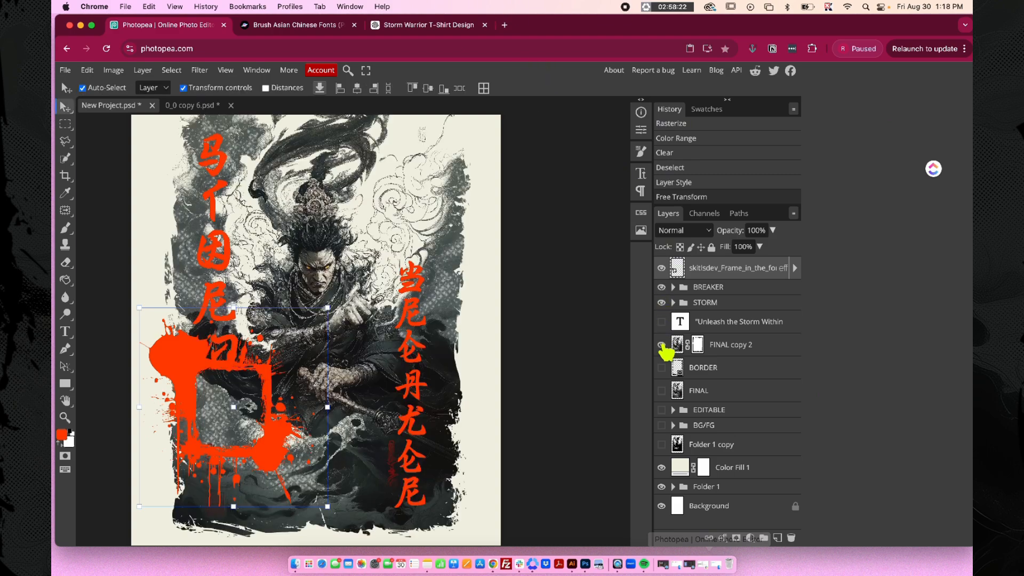
pyautogui.click(661, 321)
# Step: Rename the splatter frame layer as FRAME
pyautogui.doubleClick(709, 269)
pyautogui.write('FRAME')
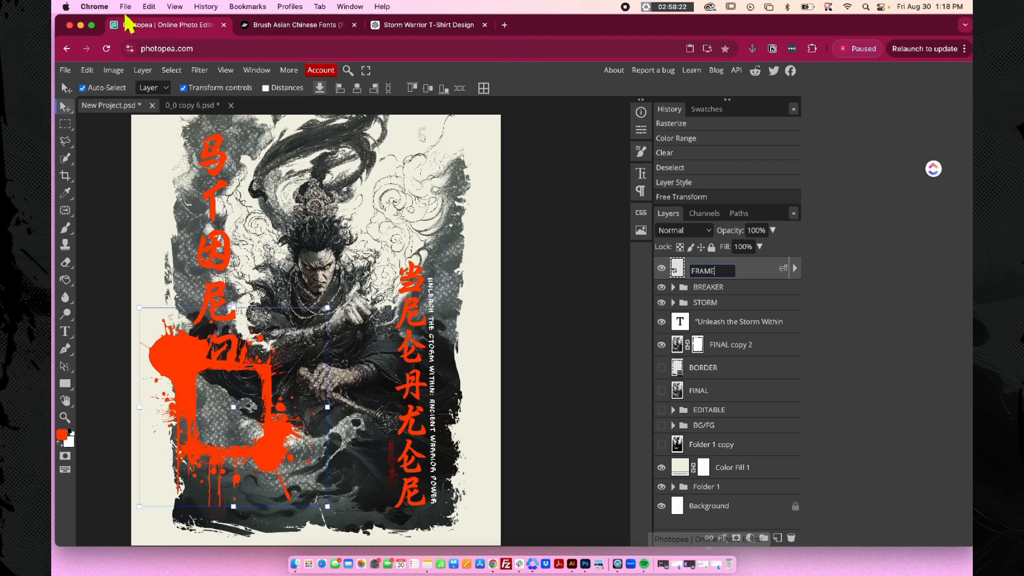
pyautogui.press('Return')
# Step: Scale the splatter frame to 55.52% and position it directly beneath the STORM lettering
pyautogui.scroll(-2, 530, 350)
pyautogui.moveTo(315, 416); pyautogui.dragTo(355, 421)
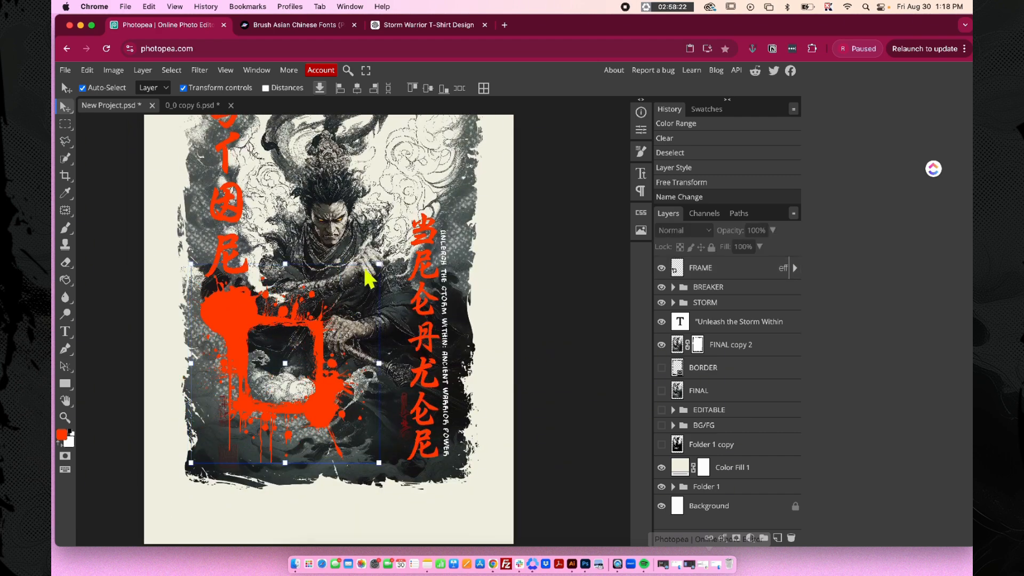
pyautogui.moveTo(348, 288); pyautogui.dragTo(281, 336)
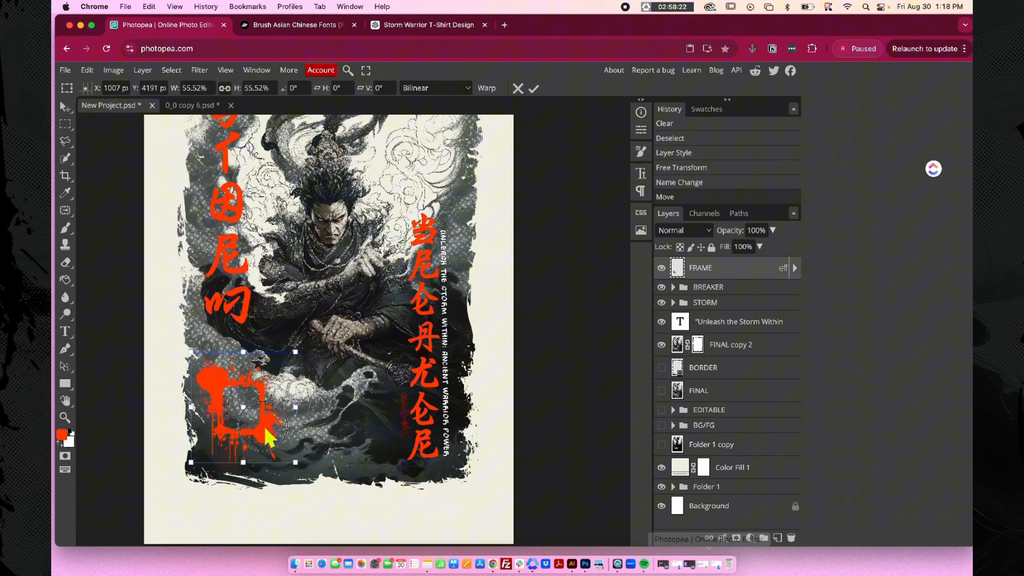
pyautogui.moveTo(272, 380); pyautogui.dragTo(273, 419)
pyautogui.scroll(-5, 353, 415)
pyautogui.press('Return')
# Step: Enlarge the STORM lettering group to 112.71% and shift it slightly right above the splatter frame
pyautogui.click(740, 302)
pyautogui.scroll(5, 248, 248)
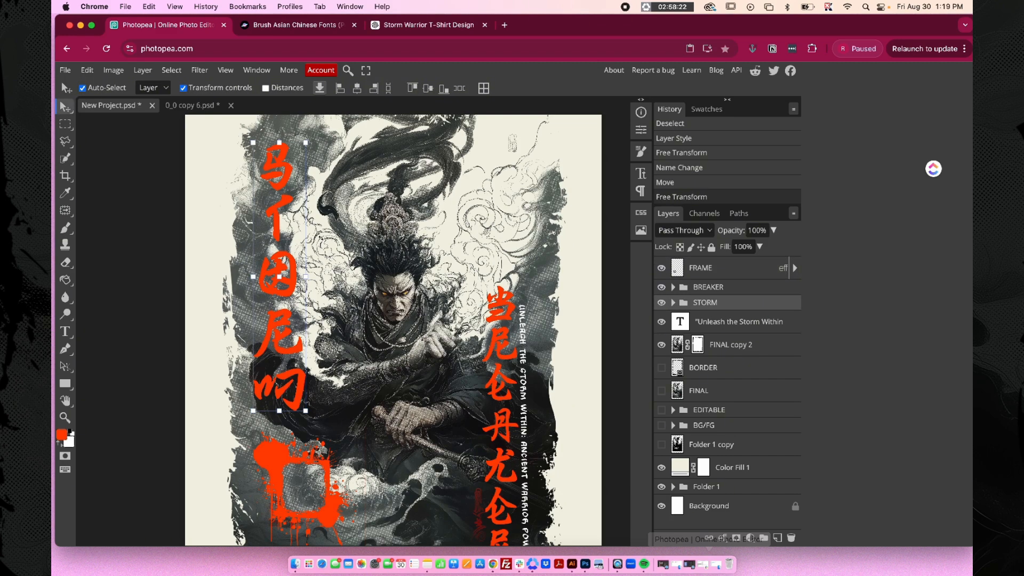
pyautogui.moveTo(306, 277); pyautogui.dragTo(312, 277)
pyautogui.moveTo(295, 359); pyautogui.dragTo(305, 357)
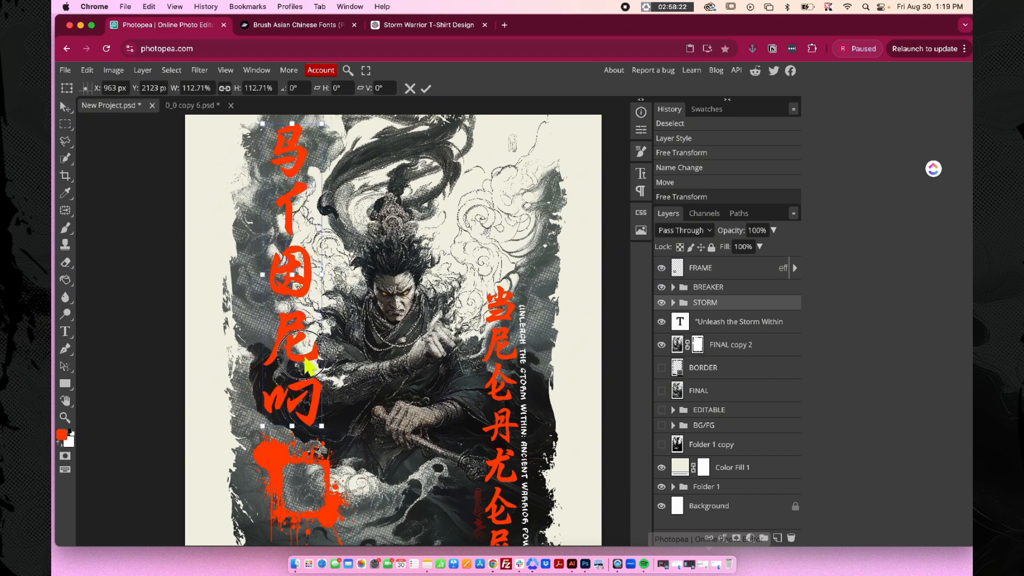
pyautogui.press('Return')
# Step: Add the letter T inside the splatter frame in the Gunji font at 150 px with colour ff4200
pyautogui.scroll(5, 320, 341)
pyautogui.press('t')
pyautogui.click(313, 338)
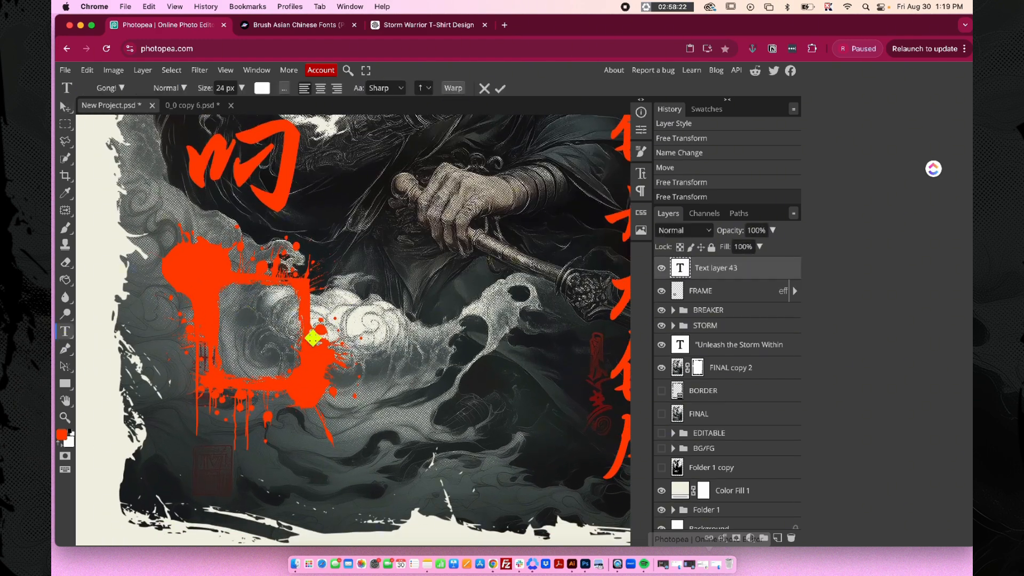
pyautogui.click(256, 90)
pyautogui.click(291, 128)
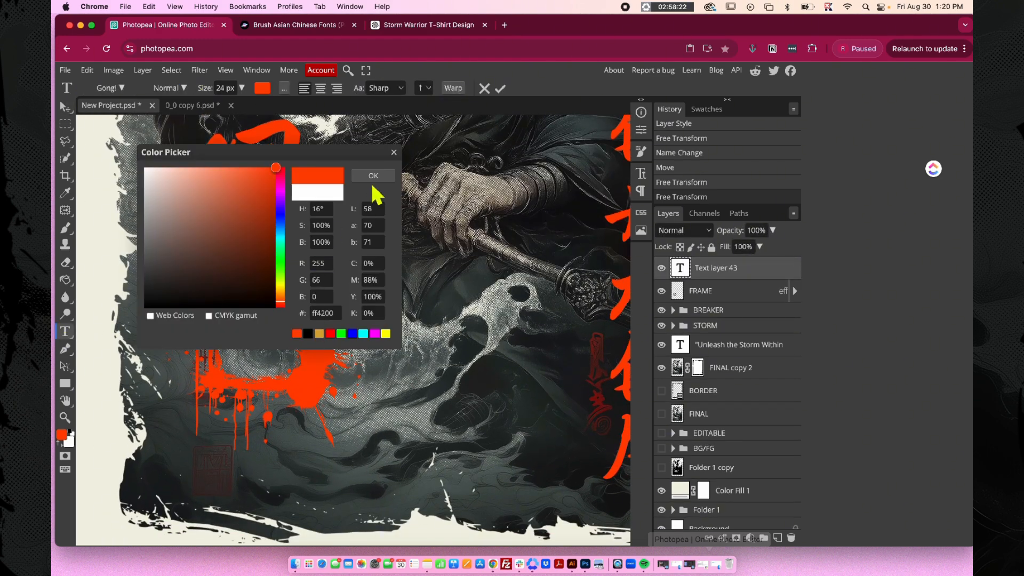
pyautogui.click(371, 177)
pyautogui.click(129, 89)
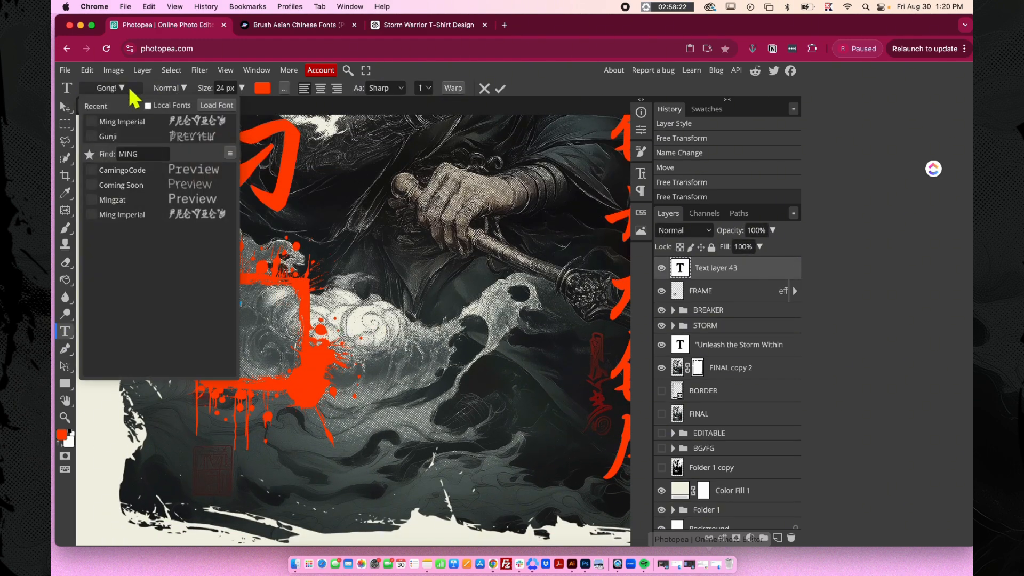
pyautogui.click(205, 125)
pyautogui.click(241, 88)
pyautogui.moveTo(234, 106); pyautogui.dragTo(240, 102)
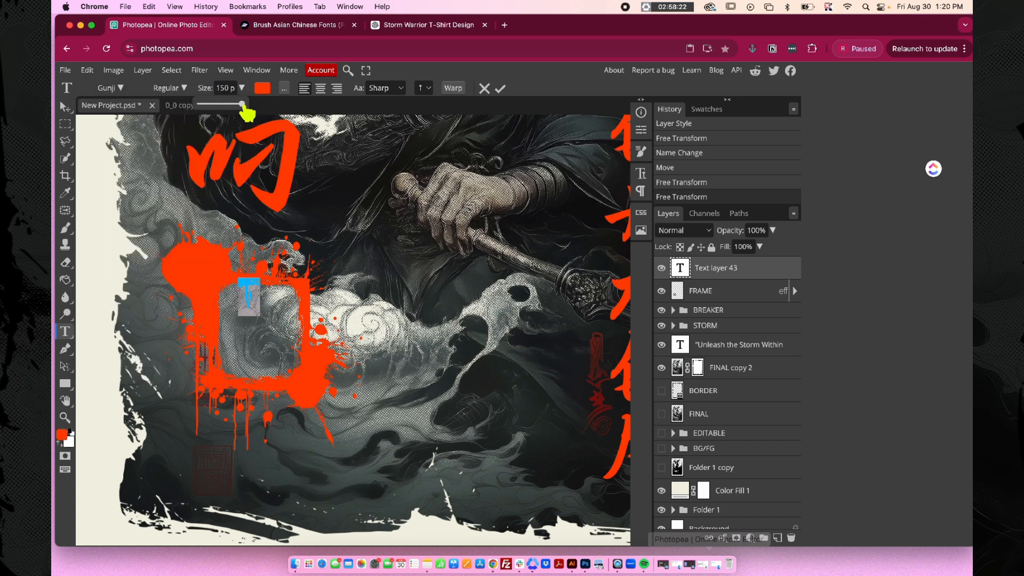
pyautogui.write('T')
pyautogui.press('super+Return')
# Step: Resize the T and place it in the upper-left part of the frame's opening
pyautogui.press('v')
pyautogui.scroll(4, 255, 300)
pyautogui.moveTo(267, 316); pyautogui.dragTo(282, 394)
pyautogui.click(427, 90)
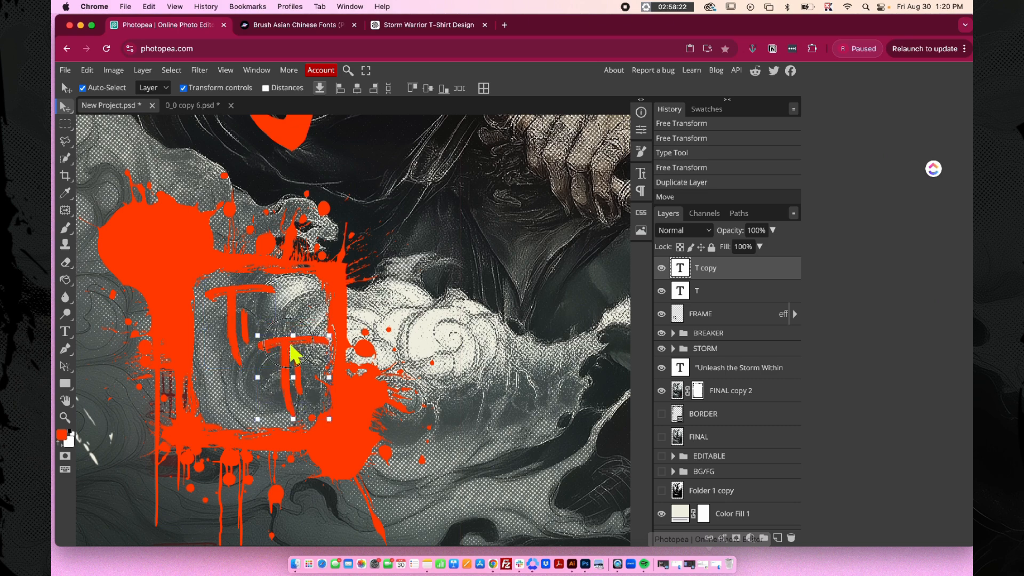
# Step: Turn a copy of the T into an S and scale it to 114.54% in the lower-right part of the frame's opening
pyautogui.doubleClick(297, 384)
pyautogui.write('S')
pyautogui.press('super+Return')
pyautogui.press('v')
pyautogui.moveTo(312, 342); pyautogui.dragTo(300, 368)
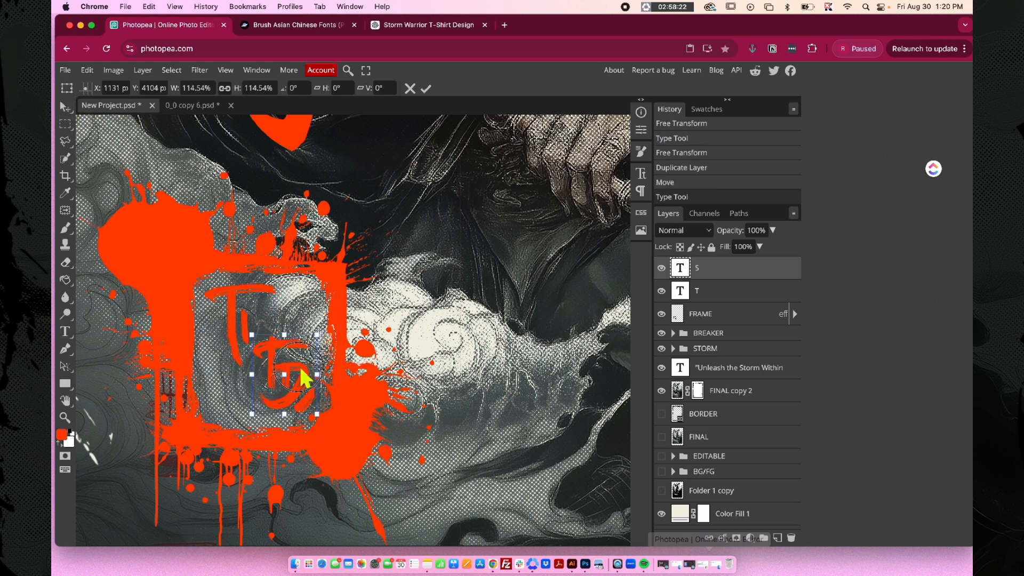
pyautogui.press('Return')
# Step: Group the S, T and FRAME layers and name the group STAMP
pyautogui.scroll(-5, 521, 229)
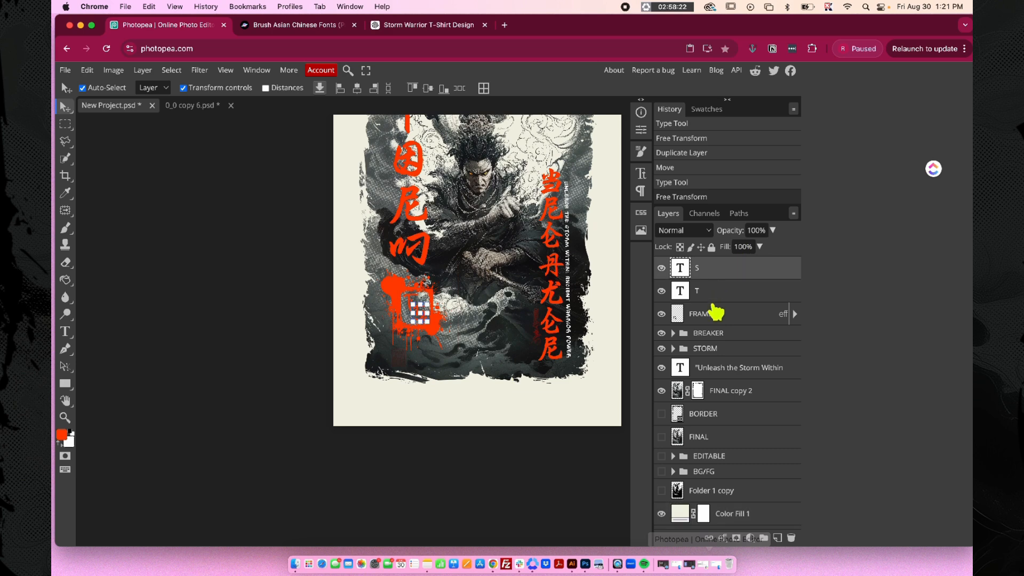
pyautogui.keyDown('shift'); pyautogui.click(717, 313); pyautogui.keyUp('shift')
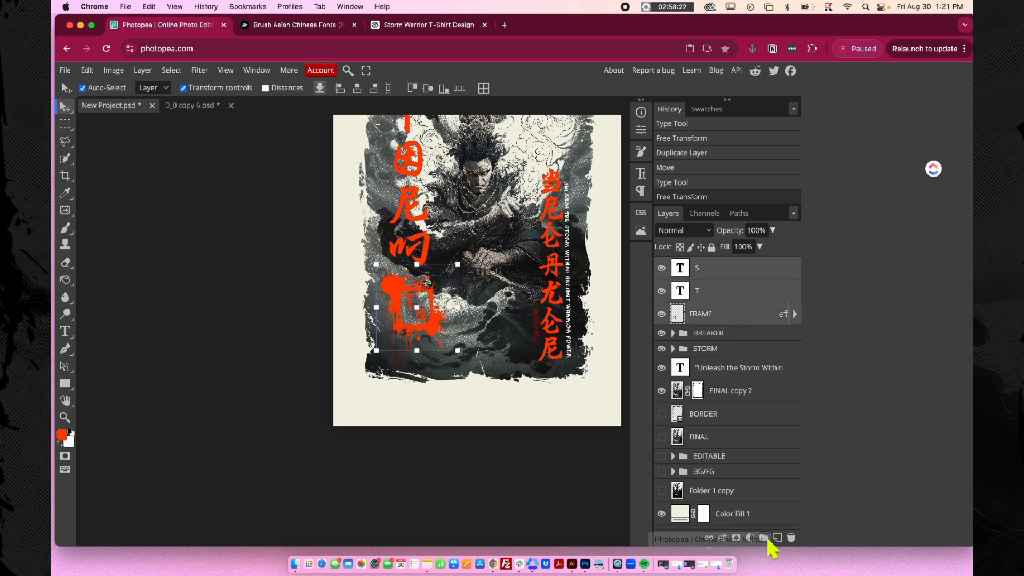
pyautogui.click(765, 539)
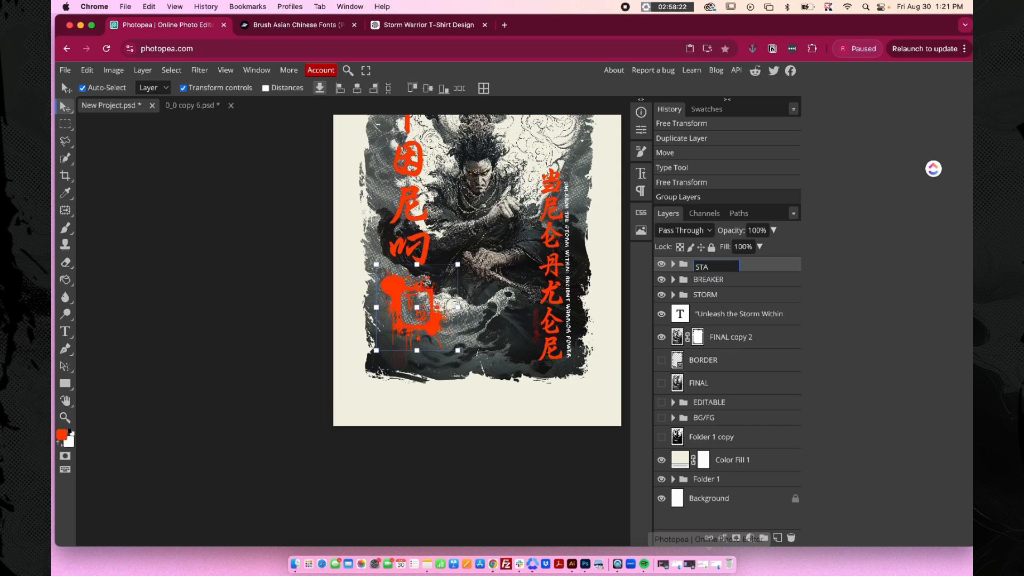
pyautogui.click(420, 395)
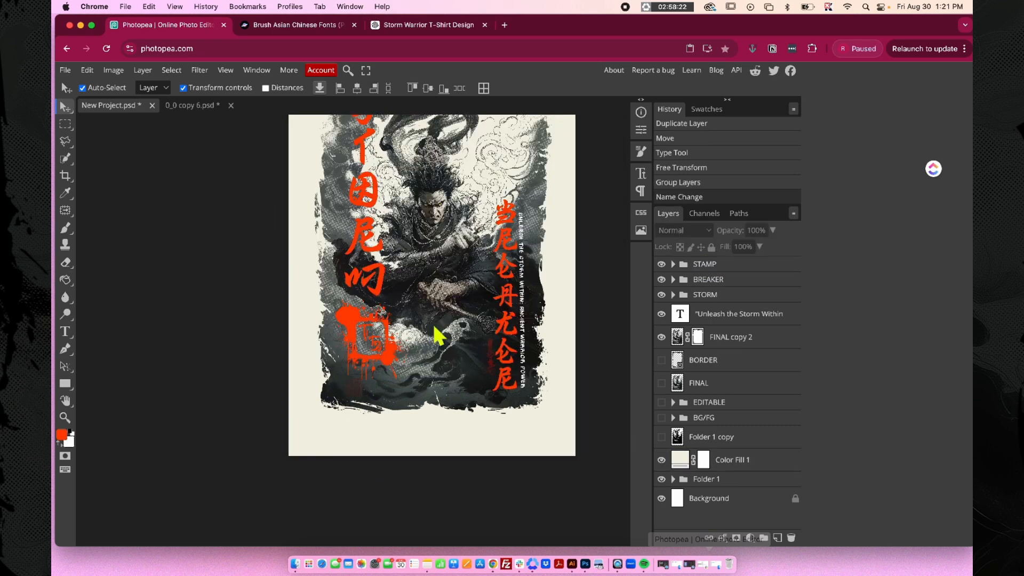
# Step: Nudge the STORM lettering group and the STAMP group slightly left on the poster
pyautogui.scroll(1, 432, 323)
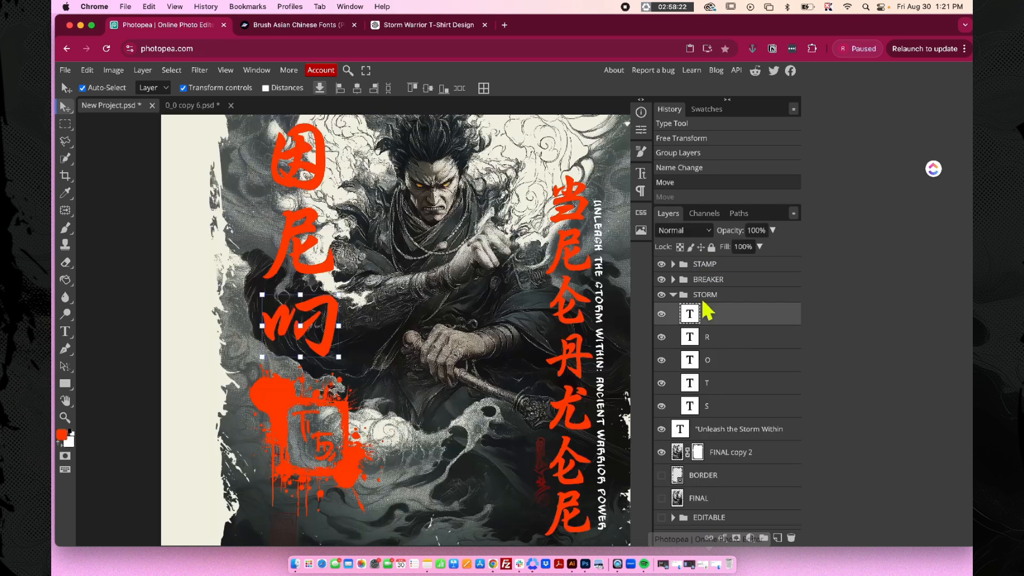
pyautogui.click(702, 296)
pyautogui.press('Left')
pyautogui.press('Left')
pyautogui.press('Left')
pyautogui.press('Left')
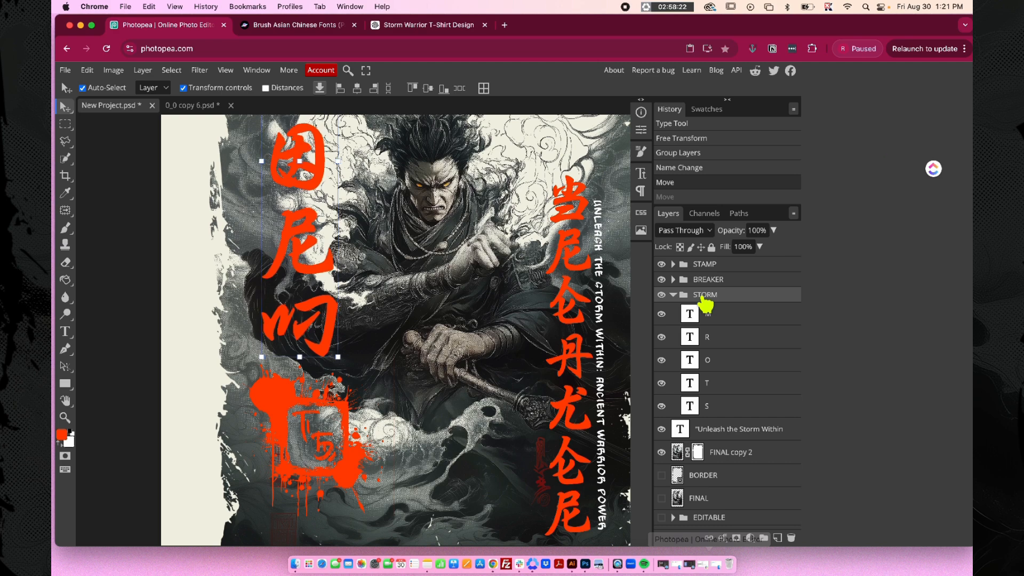
pyautogui.click(711, 270)
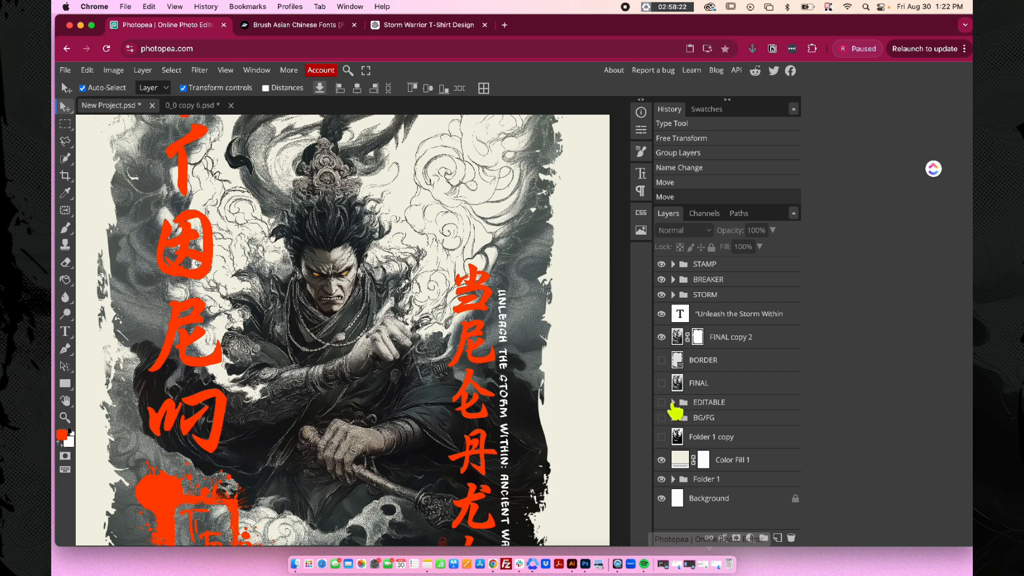
# Step: Show the EDITABLE group and duplicate its Folder 1 copy 3 layer
pyautogui.click(673, 404)
pyautogui.click(723, 444)
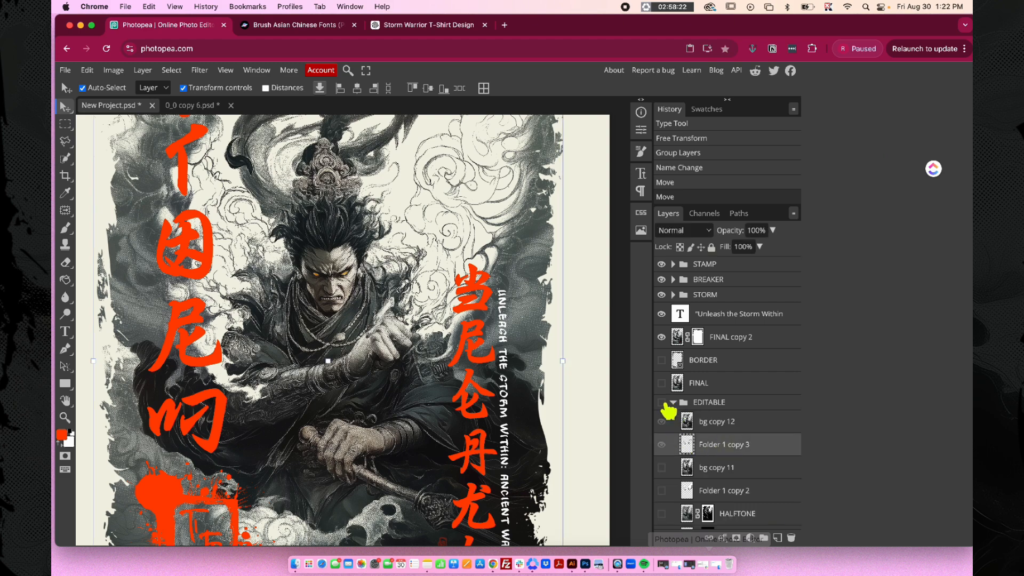
pyautogui.click(661, 402)
pyautogui.hotkey('ctrl', 'j')
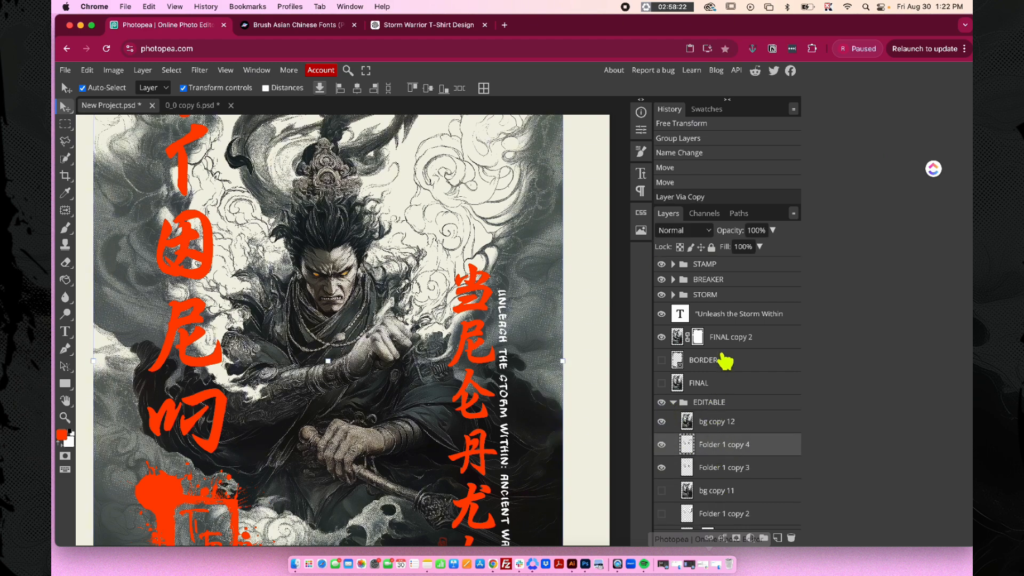
# Step: Move the Folder 1 copy 4 layer out of the EDITABLE group to above BORDER, then collapse and hide EDITABLE
pyautogui.moveTo(724, 361); pyautogui.dragTo(721, 347)
pyautogui.click(674, 426)
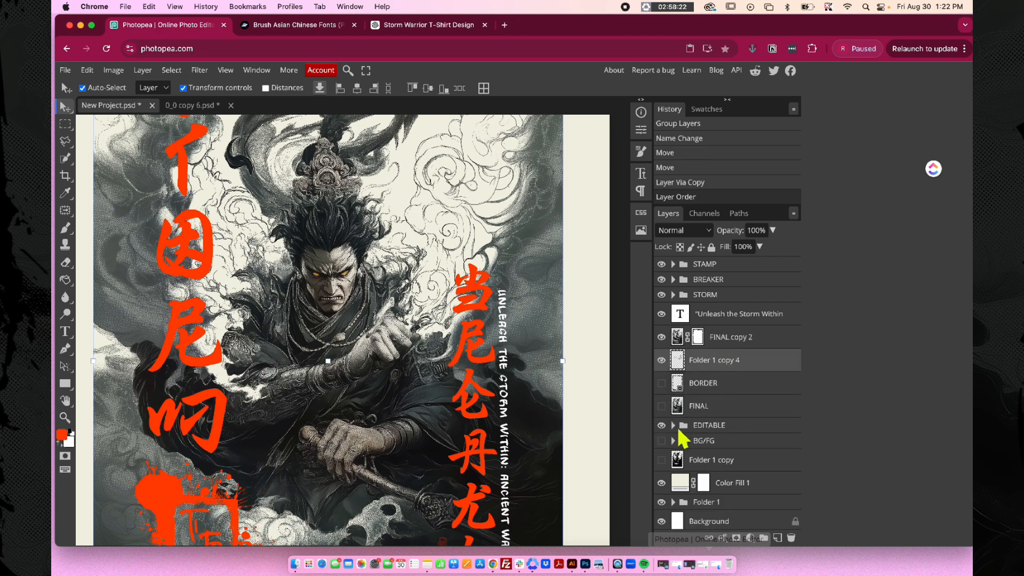
pyautogui.click(661, 425)
pyautogui.click(662, 337)
pyautogui.scroll(8, 446, 276)
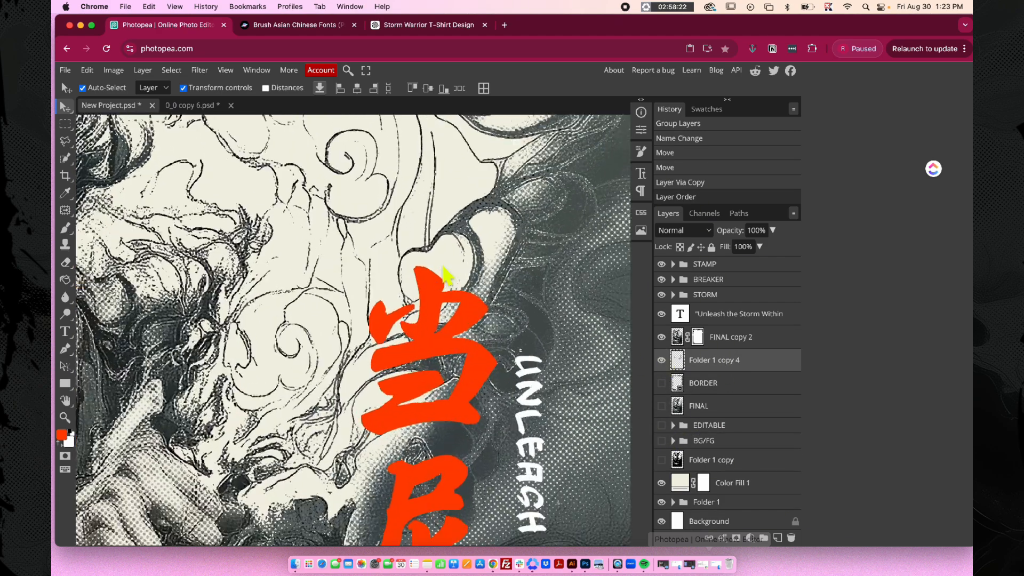
pyautogui.scroll(-7, 446, 278)
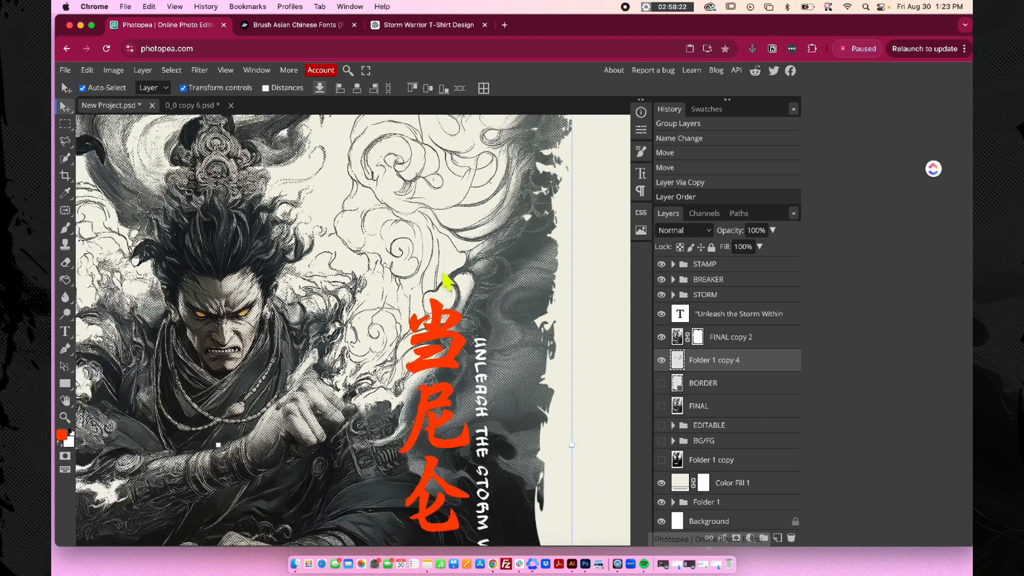
# Step: Set Folder 1 copy 4 to Multiply blending and move it above the FINAL copy 2 layer
pyautogui.click(684, 230)
pyautogui.click(686, 279)
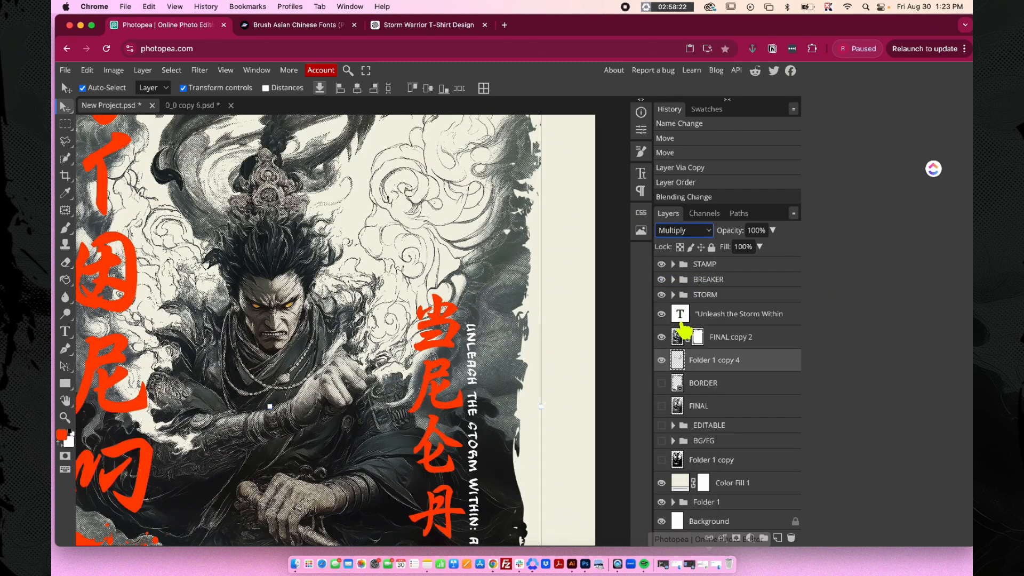
pyautogui.moveTo(692, 368); pyautogui.dragTo(695, 340)
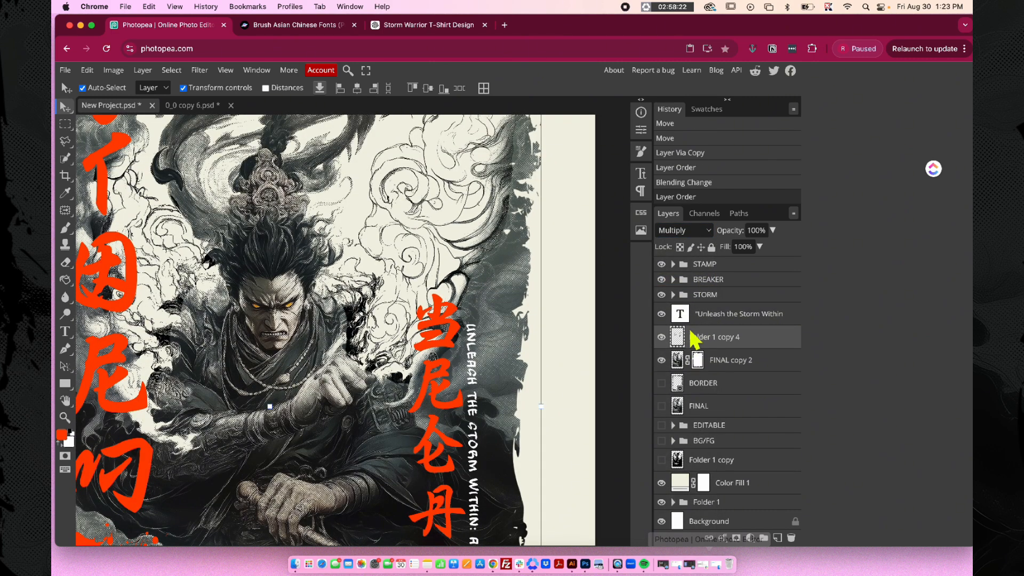
pyautogui.click(661, 360)
pyautogui.scroll(-2, 533, 318)
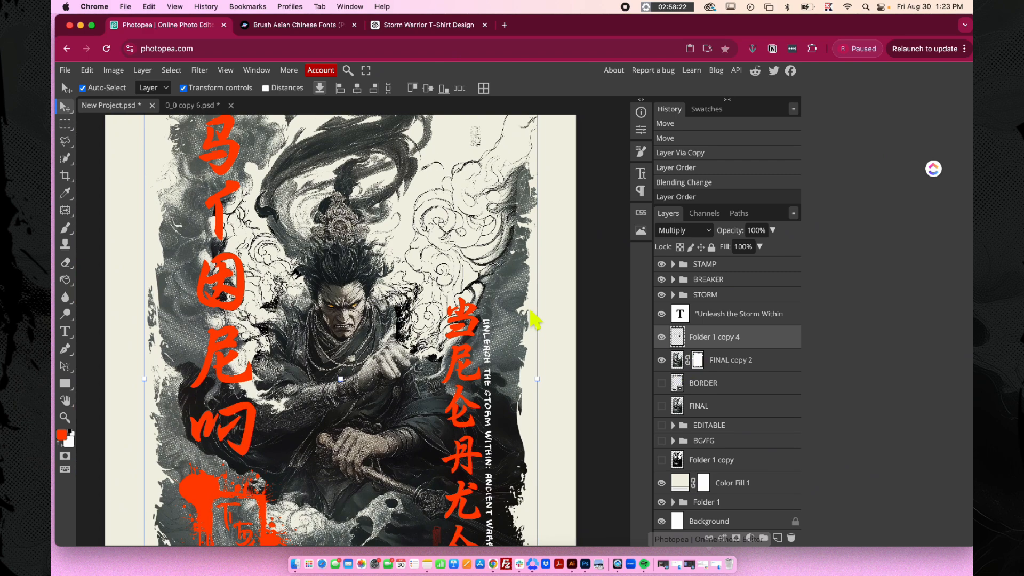
# Step: Disable the raster mask on FINAL copy 2 and move that mask to the Folder 1 copy layer
pyautogui.click(694, 362)
pyautogui.rightClick(694, 367)
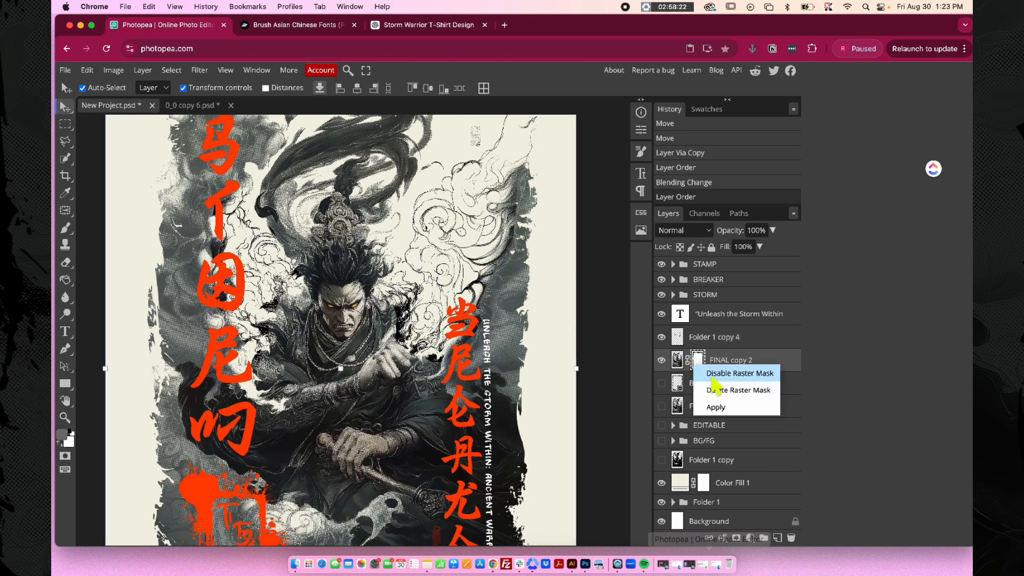
pyautogui.click(713, 375)
pyautogui.moveTo(698, 369); pyautogui.dragTo(730, 470)
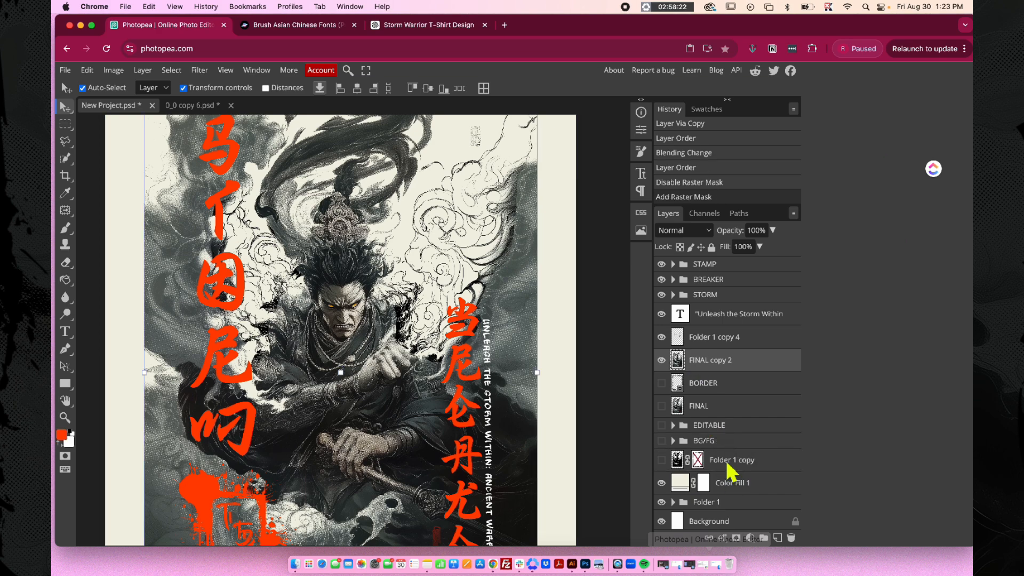
# Step: Select the Folder 1 copy 4 layer and set its opacity to 100%
pyautogui.click(713, 338)
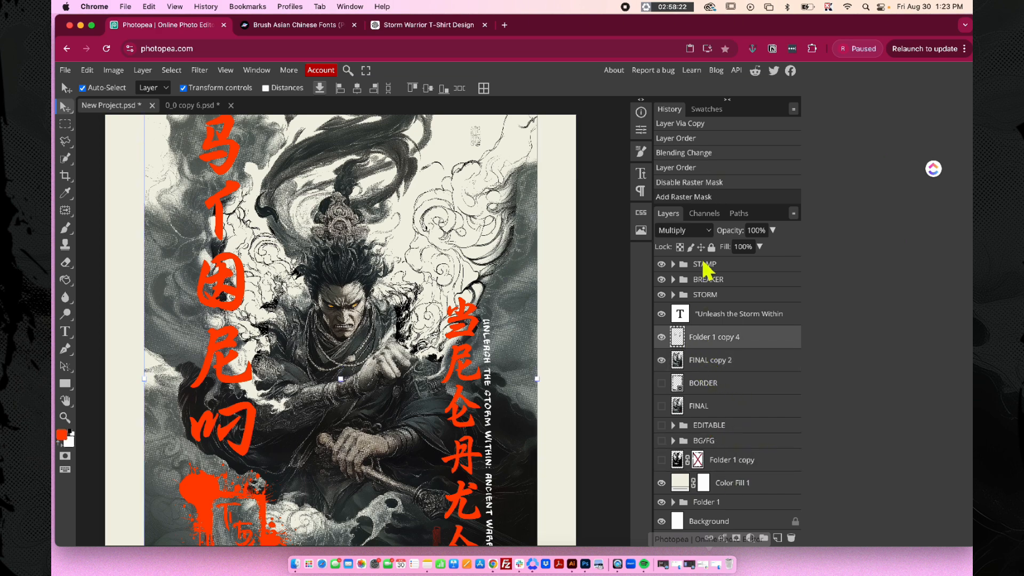
pyautogui.click(772, 229)
pyautogui.moveTo(754, 246); pyautogui.dragTo(784, 246)
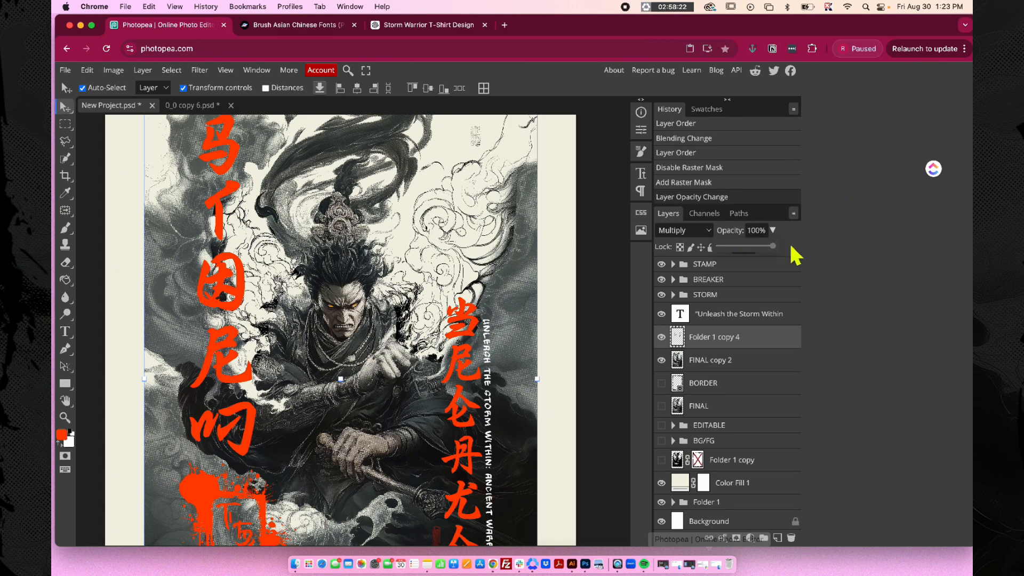
# Step: Erase dark patches and excess line art from the clouds on both sides of the warrior with a size 100 eraser
pyautogui.scroll(2, 308, 338)
pyautogui.click(65, 262)
pyautogui.hscroll(1, 537, 286)
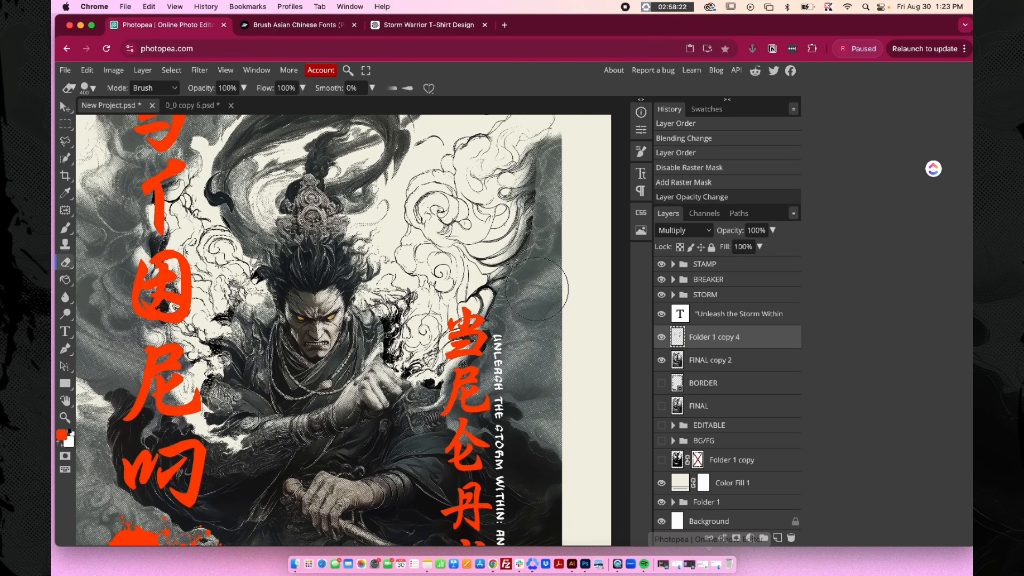
pyautogui.scroll(2, 538, 287)
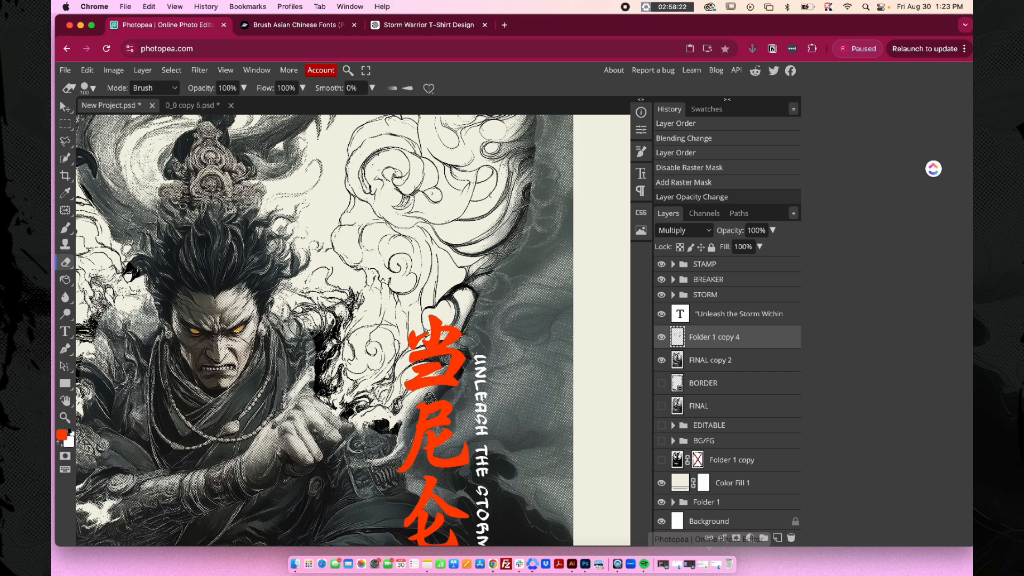
pyautogui.moveTo(321, 322); pyautogui.dragTo(348, 418)
pyautogui.moveTo(517, 189); pyautogui.dragTo(458, 358)
pyautogui.scroll(-3, 467, 347)
pyautogui.moveTo(503, 250); pyautogui.dragTo(513, 213)
pyautogui.click(224, 278)
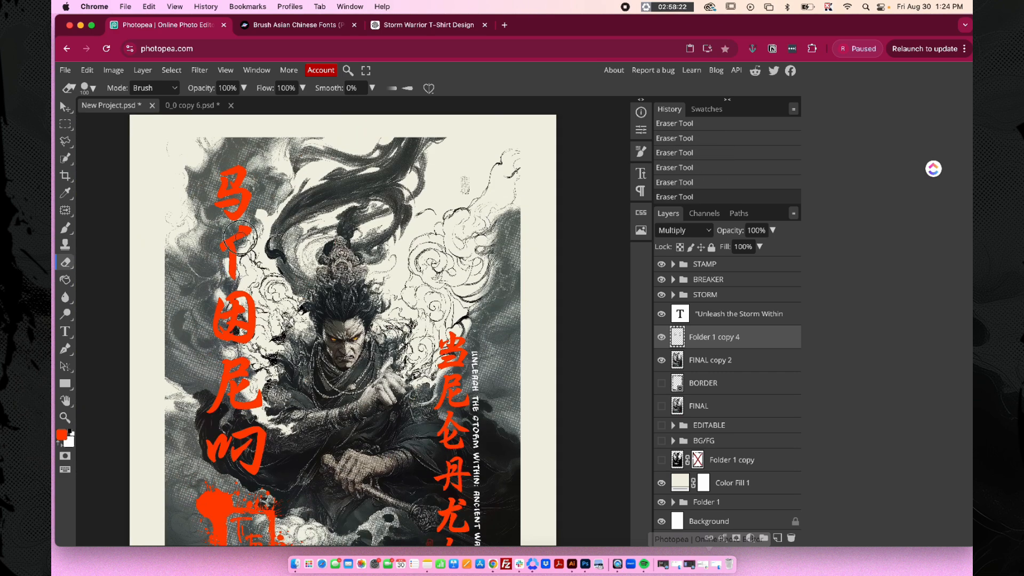
# Step: Set the Folder 1 copy 4 layer's opacity to 80%
pyautogui.click(773, 230)
pyautogui.moveTo(775, 246); pyautogui.dragTo(745, 246)
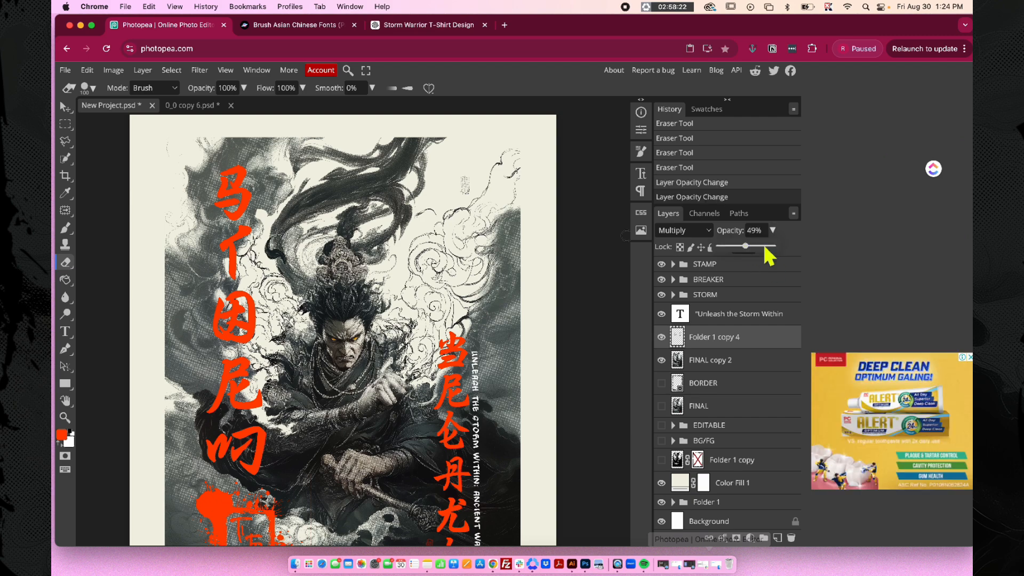
pyautogui.scroll(3, 287, 351)
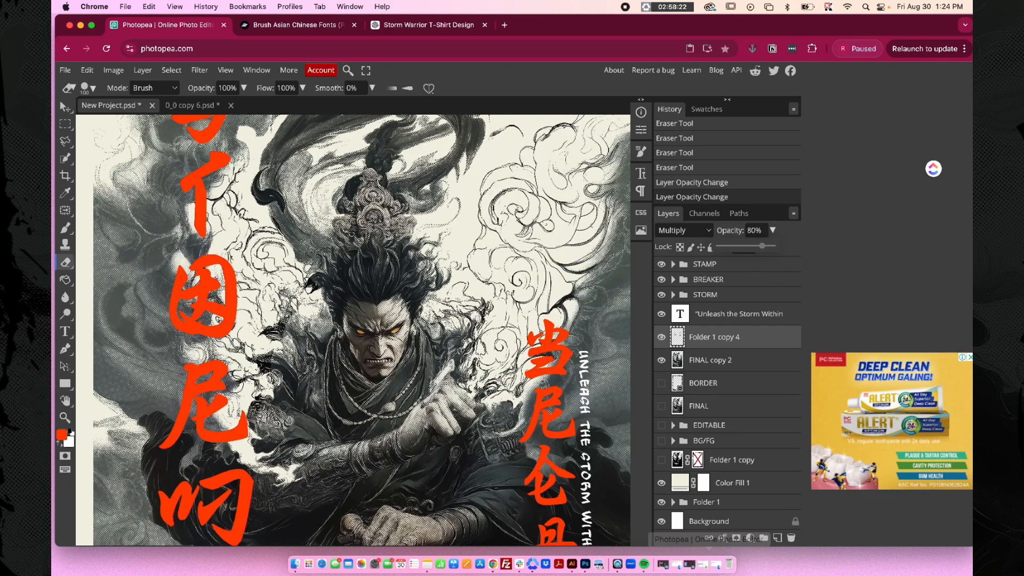
# Step: Erase leftover line art beside the STORM lettering and toggle the layer's visibility to compare
pyautogui.click(225, 388)
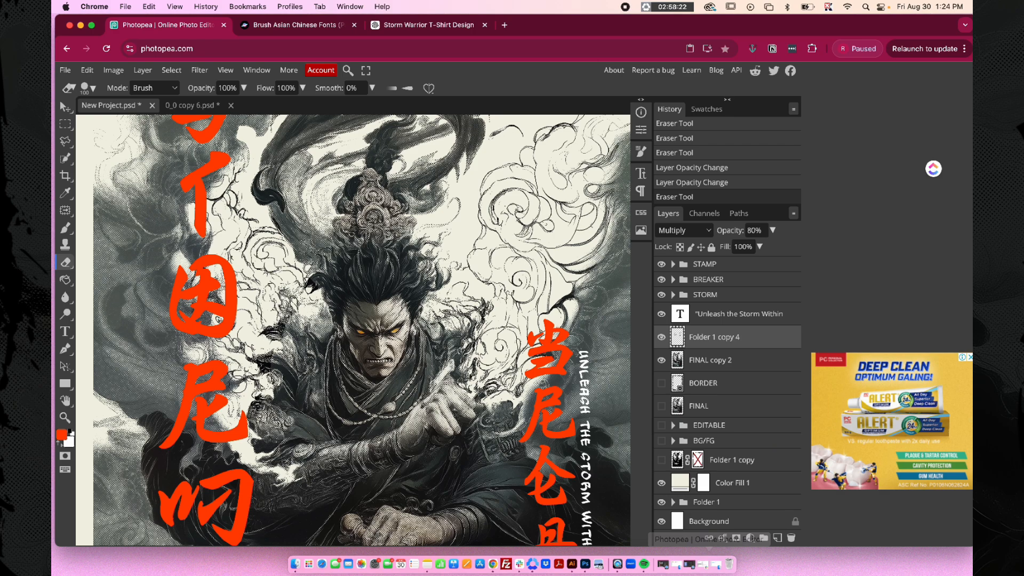
pyautogui.click(240, 383)
pyautogui.scroll(-5, 377, 400)
pyautogui.click(662, 339)
pyautogui.click(662, 340)
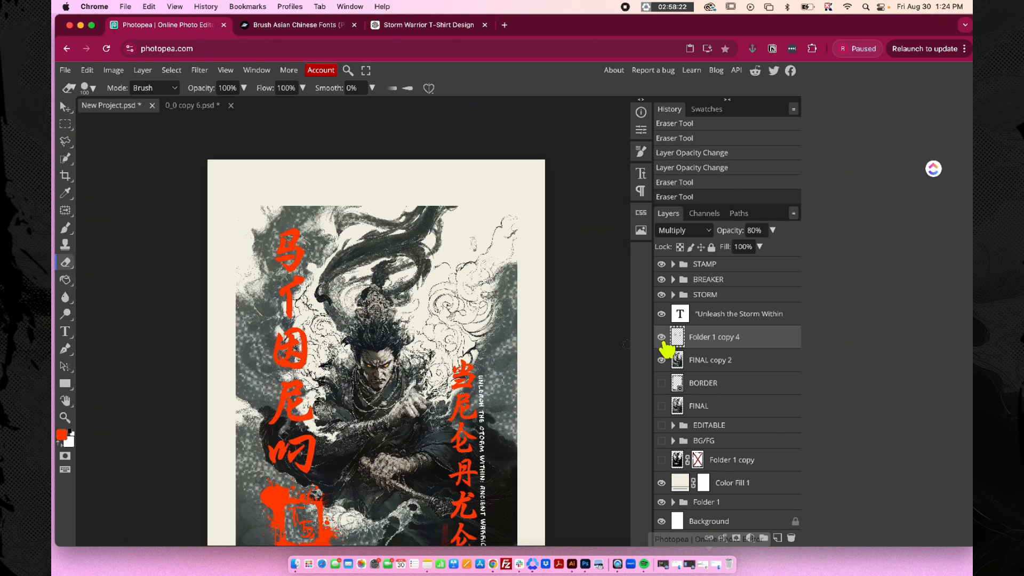
# Step: Duplicate Folder 1 copy 4 three times and merge the four line-art layers into one
pyautogui.press('super+j')
pyautogui.press('super+j')
pyautogui.press('super+j')
pyautogui.scroll(2, 525, 350)
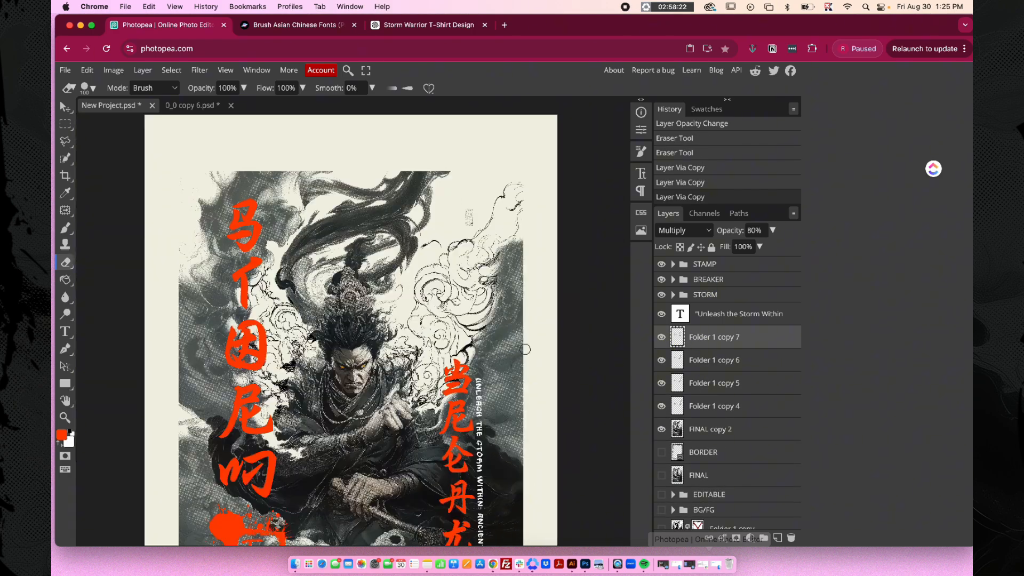
pyautogui.scroll(3, 526, 350)
pyautogui.keyDown('shift'); pyautogui.click(729, 411); pyautogui.keyUp('shift')
pyautogui.rightClick(728, 392)
pyautogui.click(745, 330)
pyautogui.scroll(-3, 481, 379)
pyautogui.scroll(3, 159, 395)
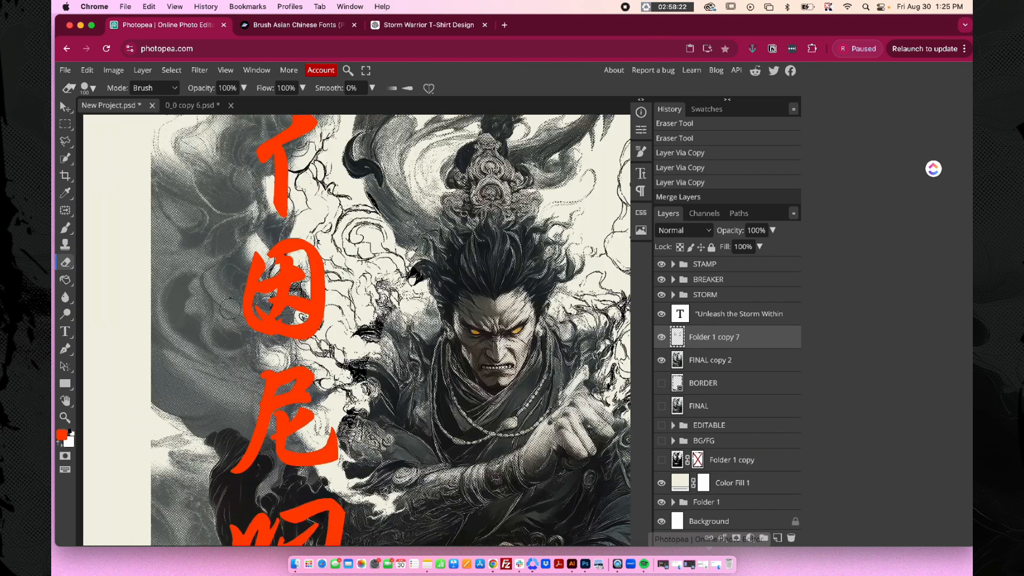
# Step: Erase heavy line-art spots on the merged layer around the warrior's shoulder and the nearby clouds
pyautogui.click(358, 370)
pyautogui.click(356, 414)
pyautogui.scroll(-3, 383, 402)
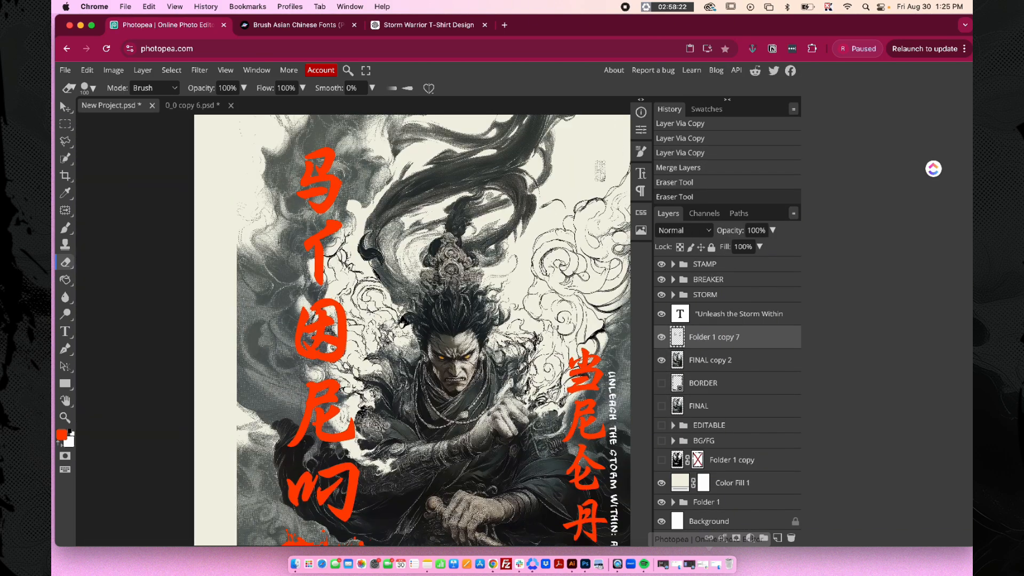
pyautogui.click(383, 402)
pyautogui.scroll(-2, 383, 402)
pyautogui.click(480, 381)
pyautogui.scroll(1, 480, 381)
# Step: Duplicate the merged line-art layer twice and set both copies to Multiply blending
pyautogui.press('super+j')
pyautogui.press('super+j')
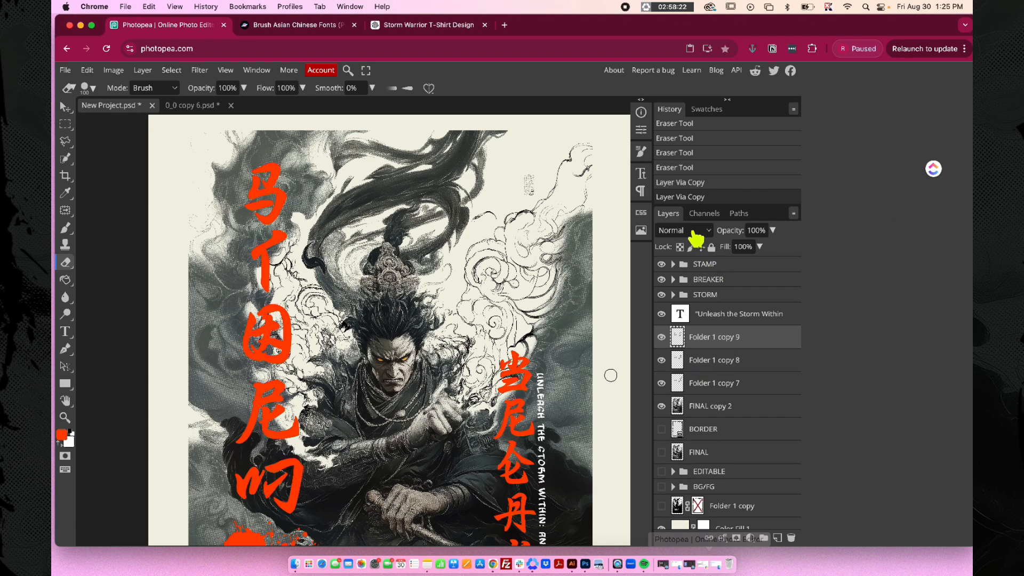
pyautogui.click(684, 230)
pyautogui.click(685, 276)
pyautogui.hotkey('alt', '[')
pyautogui.click(684, 230)
pyautogui.click(685, 279)
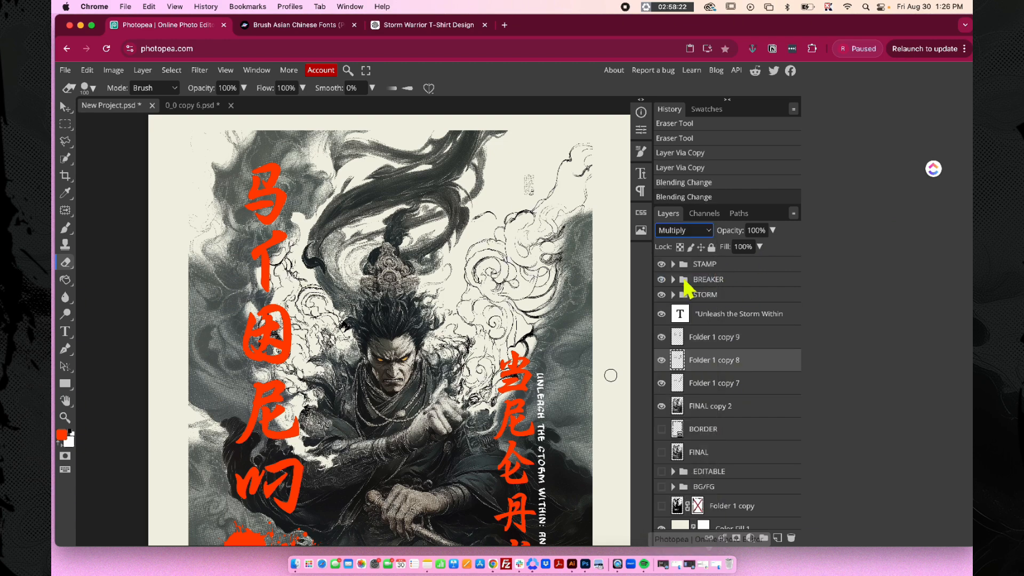
pyautogui.scroll(-2, 515, 363)
pyautogui.scroll(2, 513, 363)
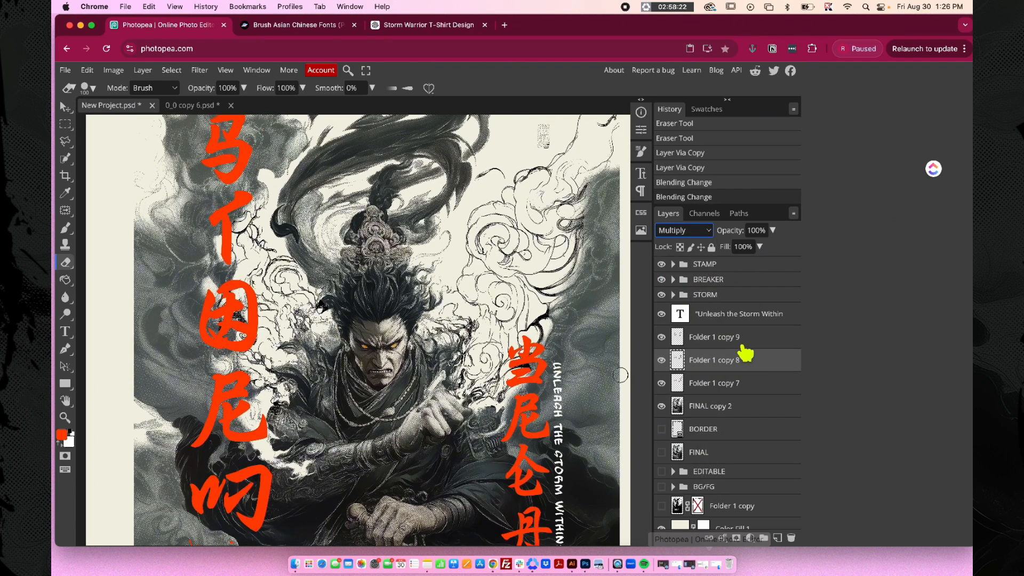
# Step: Add two more duplicates of the line art and merge all five Folder 1 copies into one Multiply layer
pyautogui.press('super+j')
pyautogui.press('super+j')
pyautogui.keyDown('shift'); pyautogui.click(747, 426); pyautogui.keyUp('shift')
pyautogui.rightClick(752, 411)
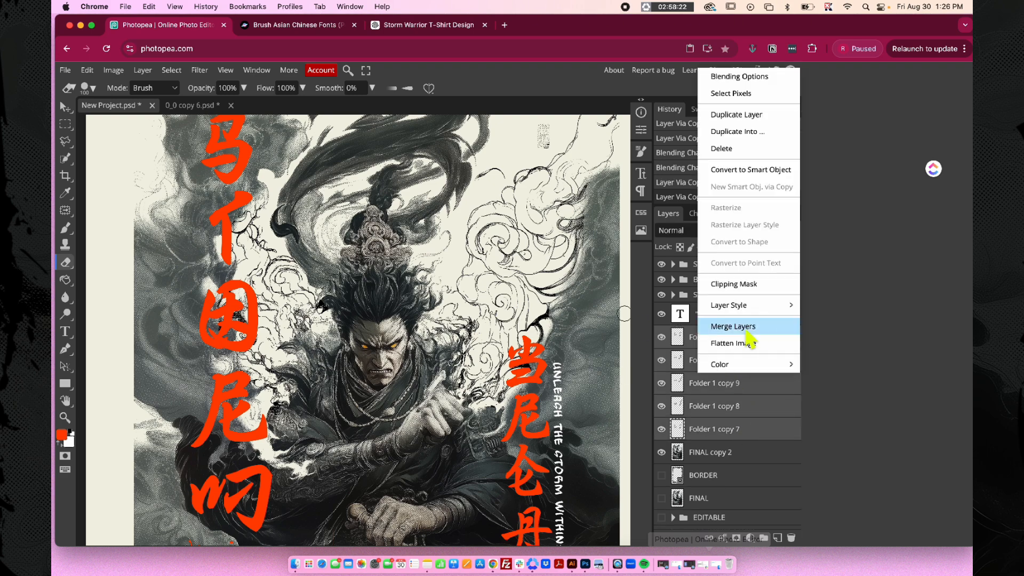
pyautogui.click(742, 325)
# Step: Hide FINAL copy 2, select the merged line art's pixels, and give its layer a 1 px black outside stroke
pyautogui.click(661, 360)
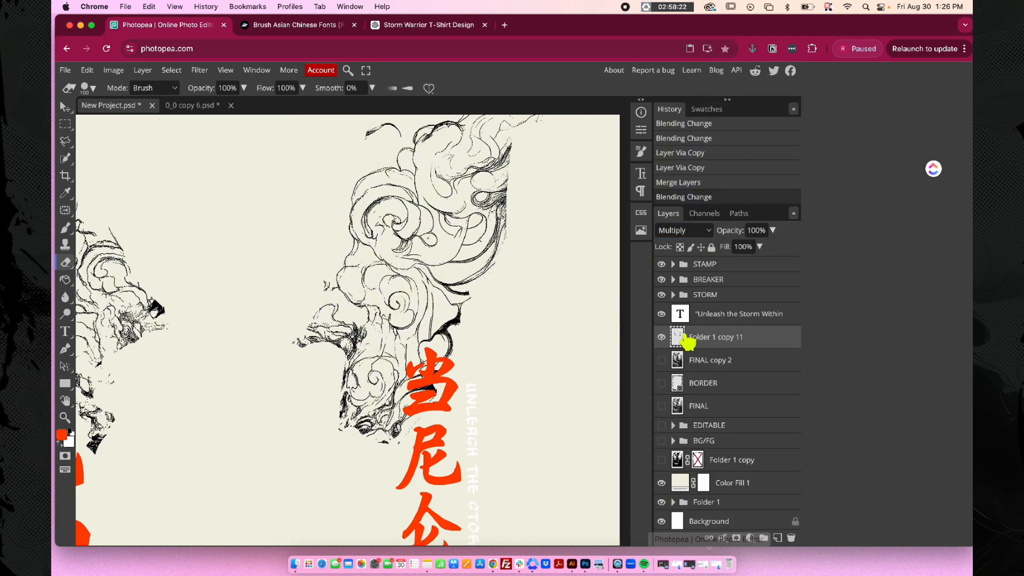
pyautogui.keyDown('super'); pyautogui.click(682, 337); pyautogui.keyUp('super')
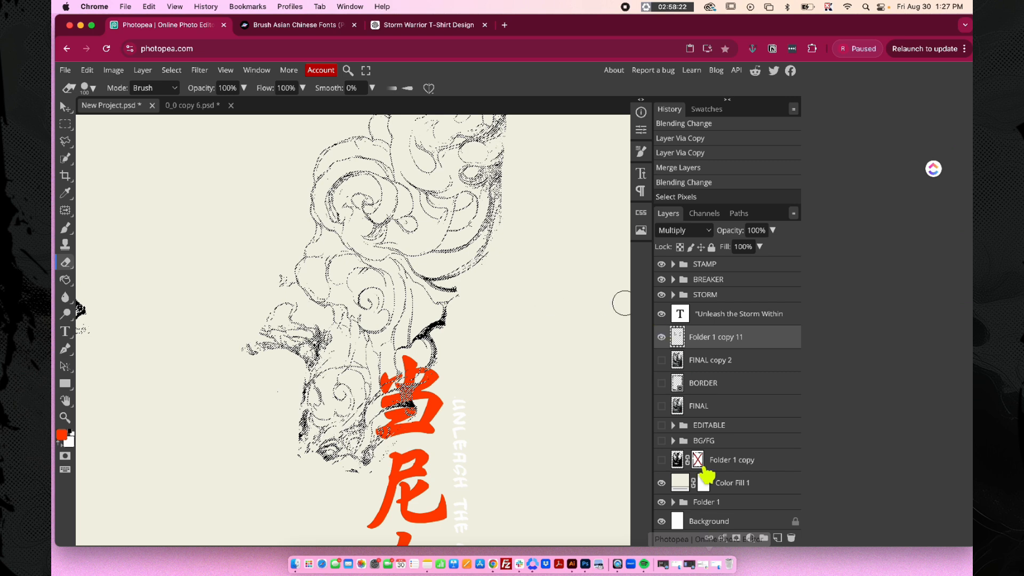
pyautogui.click(723, 538)
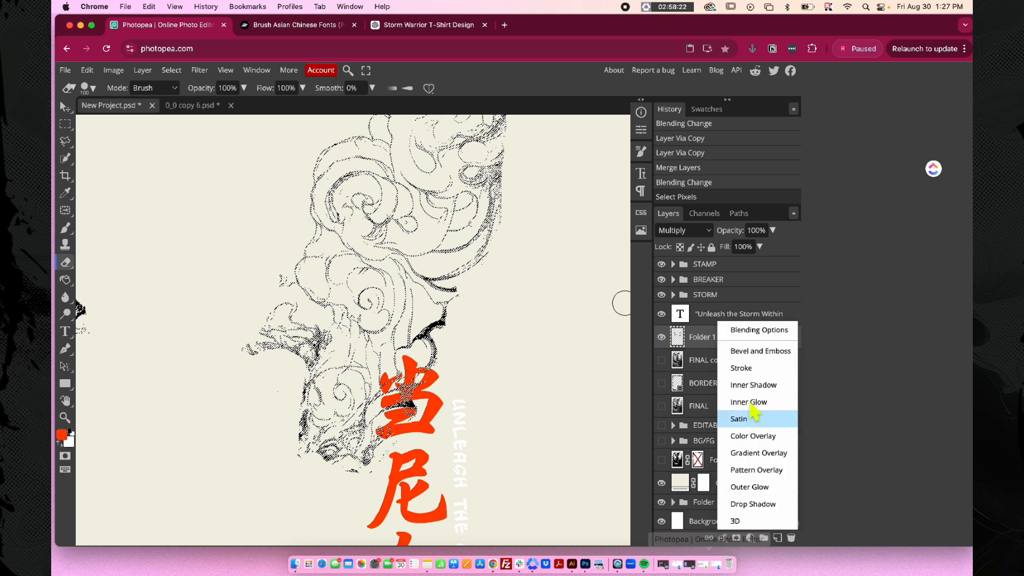
pyautogui.click(751, 363)
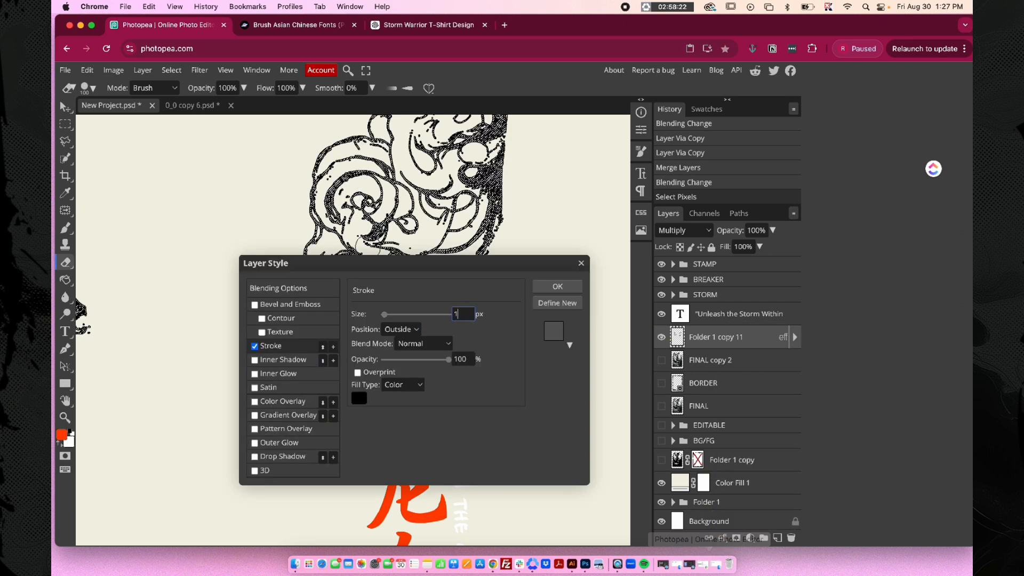
pyautogui.write('1')
pyautogui.click(545, 291)
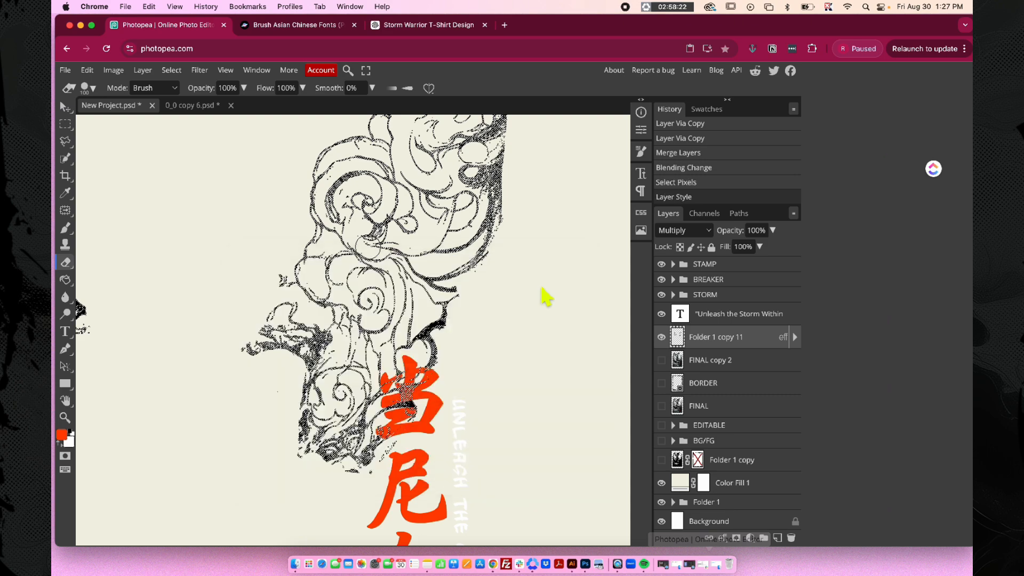
# Step: Clear the selection, show FINAL copy 2 again, and set the stroked line-art layer's opacity to 35%
pyautogui.hotkey('ctrl', 'd')
pyautogui.hotkey('ctrl', '0')
pyautogui.click(662, 360)
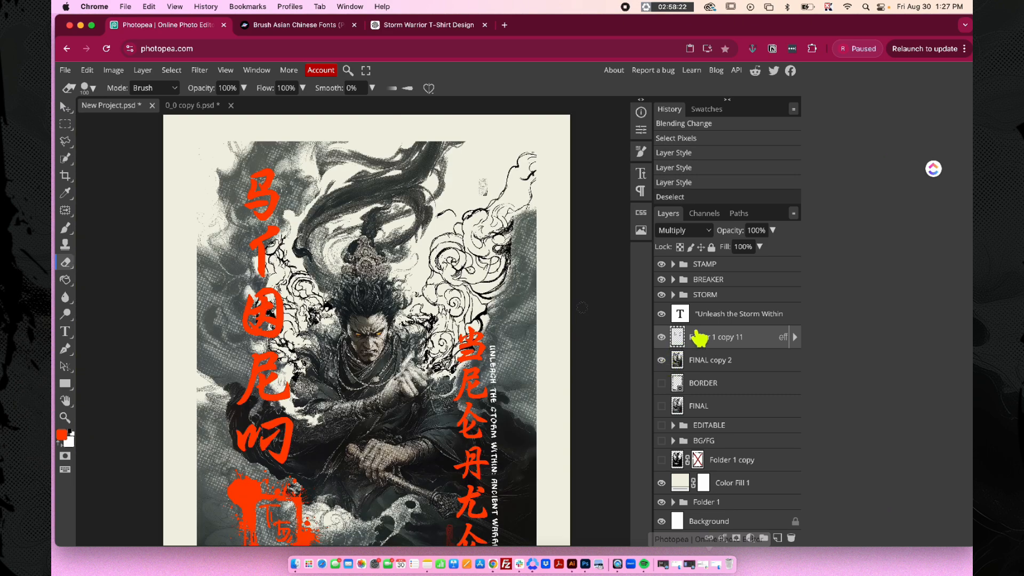
pyautogui.moveTo(773, 246); pyautogui.dragTo(738, 246)
pyautogui.scroll(5, 570, 285)
pyautogui.scroll(-4, 570, 284)
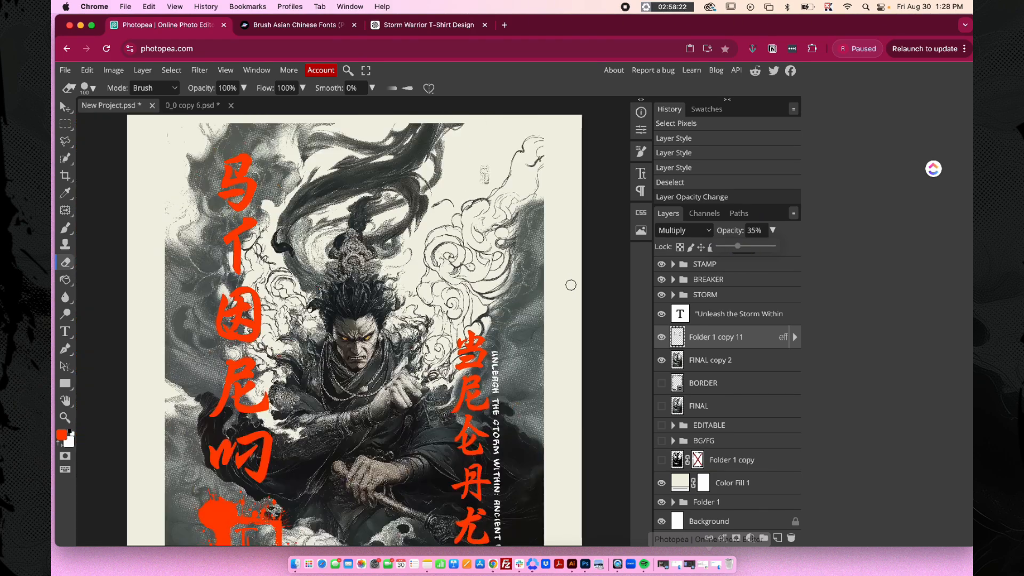
pyautogui.scroll(-5, 571, 285)
pyautogui.scroll(5, 570, 286)
# Step: Rasterize the line-art layer's style and erase its excess lines along the dark smoke right of the clouds
pyautogui.rightClick(706, 337)
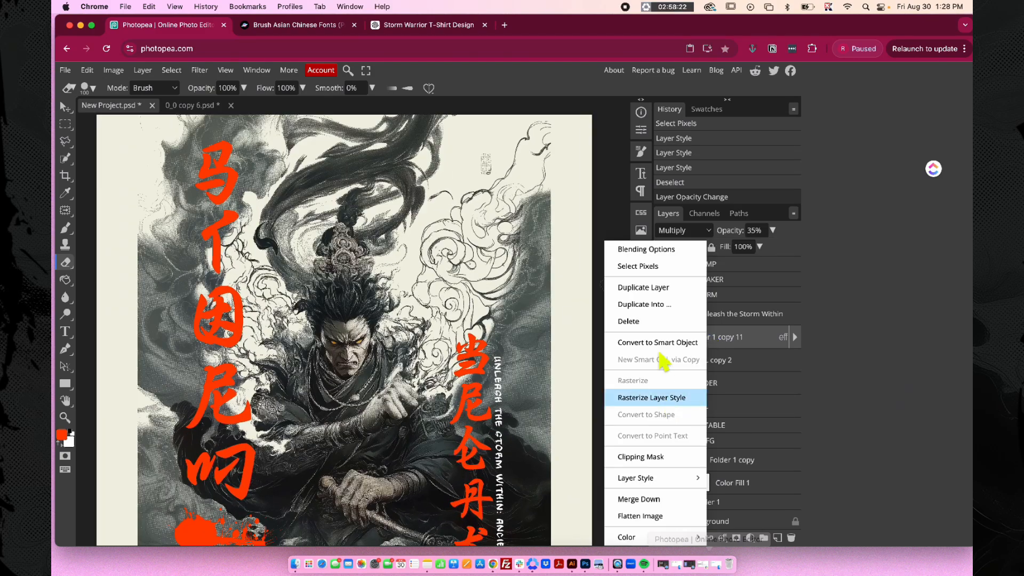
pyautogui.click(651, 397)
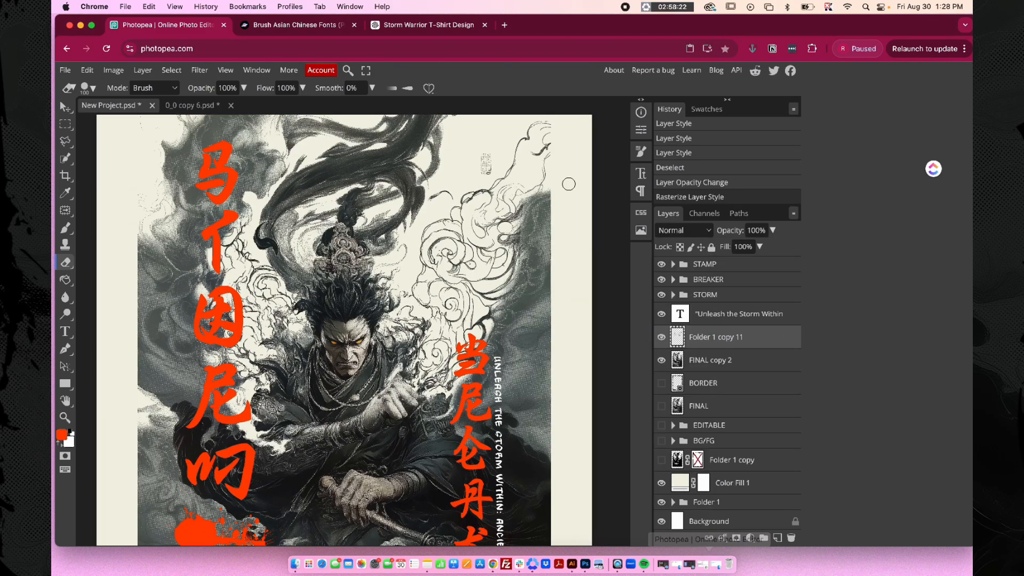
pyautogui.scroll(2, 568, 184)
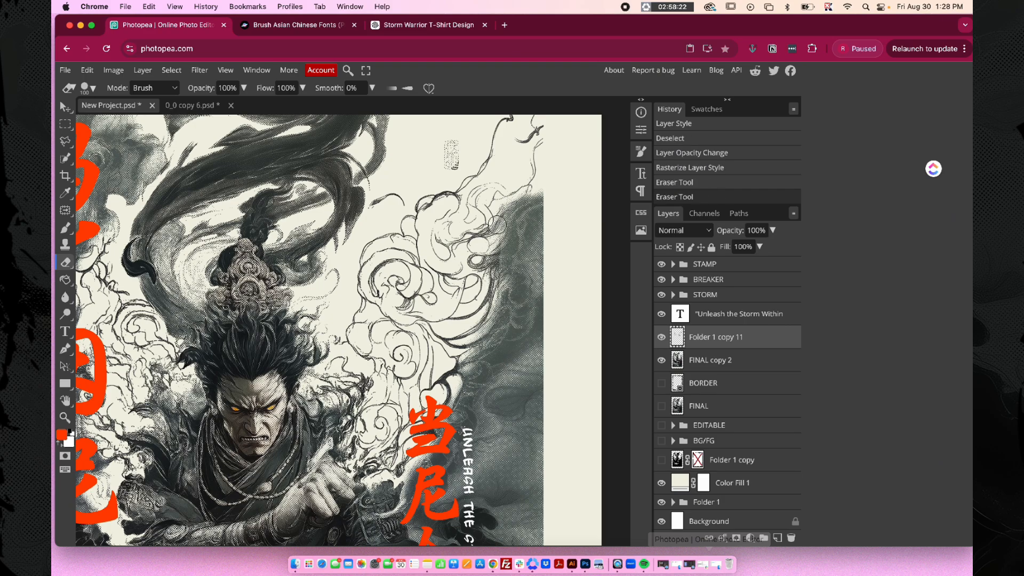
pyautogui.moveTo(504, 265); pyautogui.dragTo(515, 245)
pyautogui.moveTo(525, 235); pyautogui.dragTo(533, 221)
pyautogui.scroll(-4, 535, 219)
pyautogui.scroll(5, 269, 203)
pyautogui.scroll(-5, 272, 213)
pyautogui.scroll(4, 286, 336)
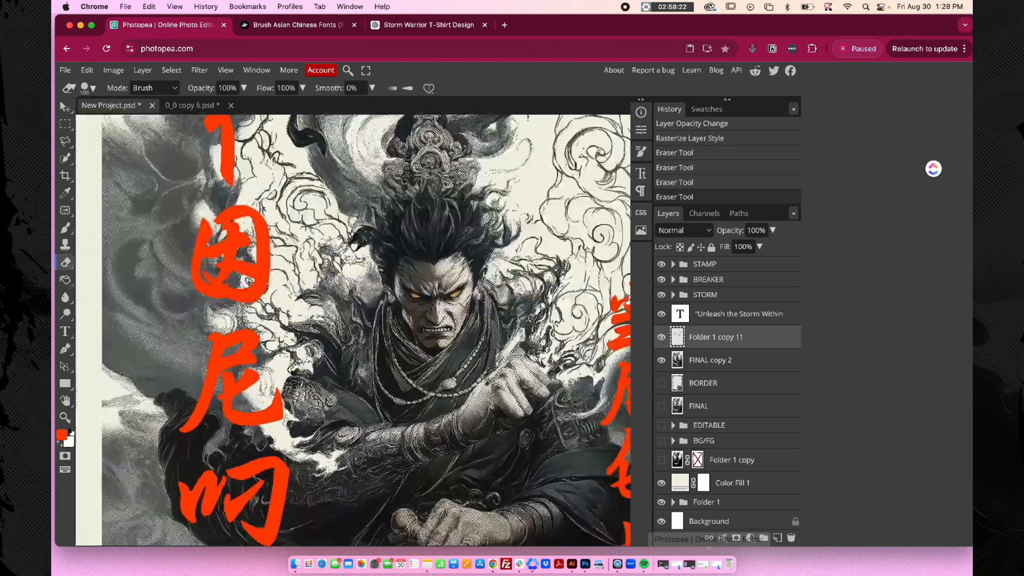
# Step: Merge the Folder 1 copy 11 line-art layer down into FINAL copy 2
pyautogui.scroll(5, 454, 389)
pyautogui.scroll(-5, 444, 428)
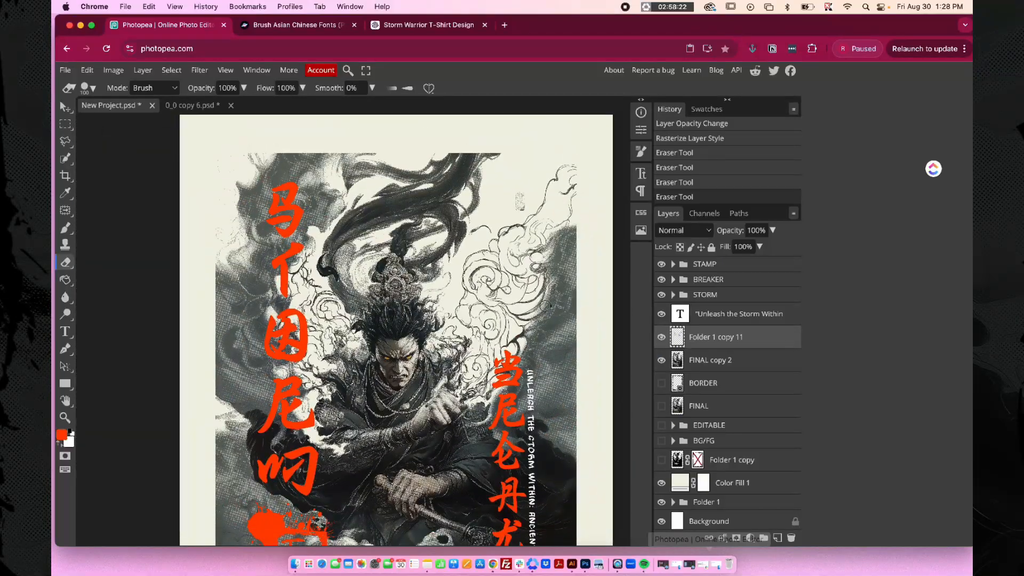
pyautogui.scroll(-1, 545, 305)
pyautogui.scroll(-1, 545, 305)
pyautogui.scroll(-1, 687, 480)
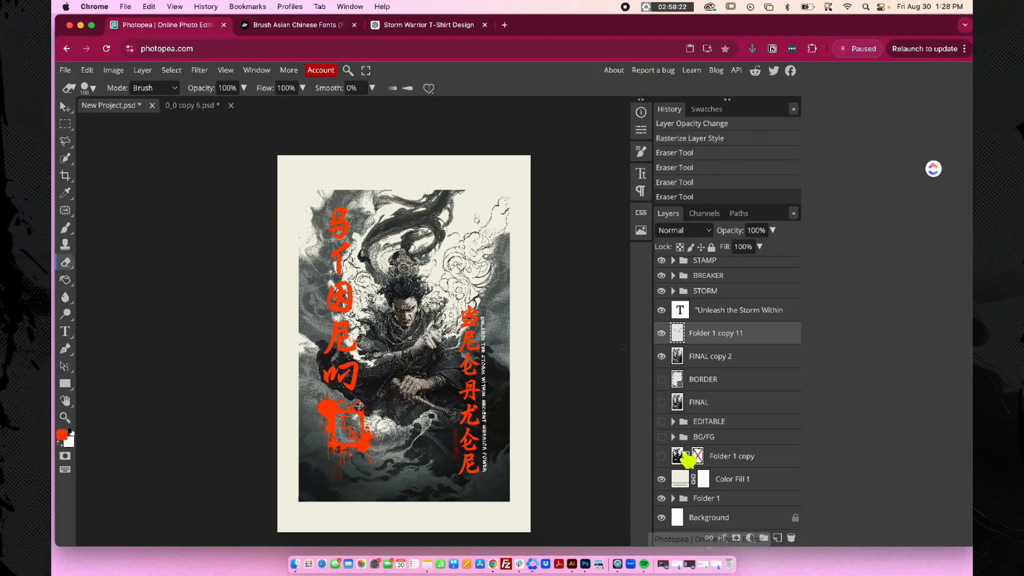
pyautogui.rightClick(719, 344)
pyautogui.click(685, 501)
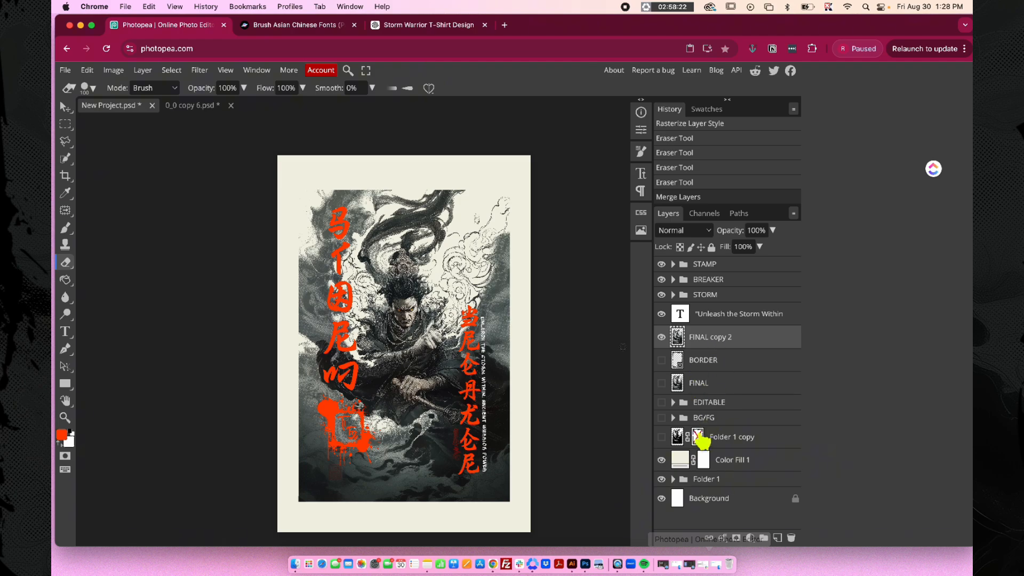
# Step: Move Folder 1 copy's raster mask onto FINAL copy 2 and enable it to give the artwork rough edges
pyautogui.moveTo(702, 440); pyautogui.dragTo(708, 340)
pyautogui.rightClick(701, 341)
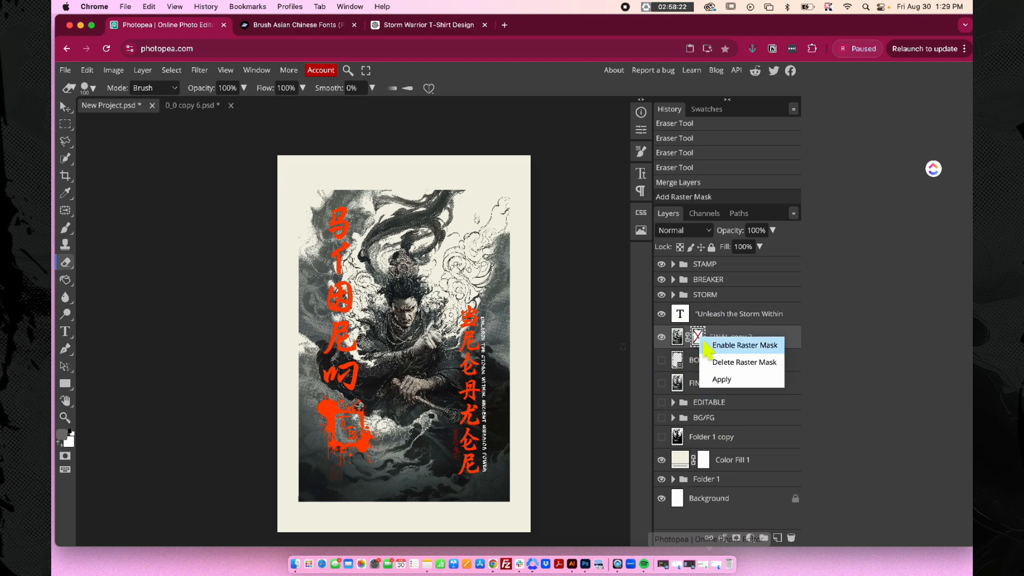
pyautogui.click(725, 346)
pyautogui.scroll(5, 510, 228)
pyautogui.scroll(-3, 506, 214)
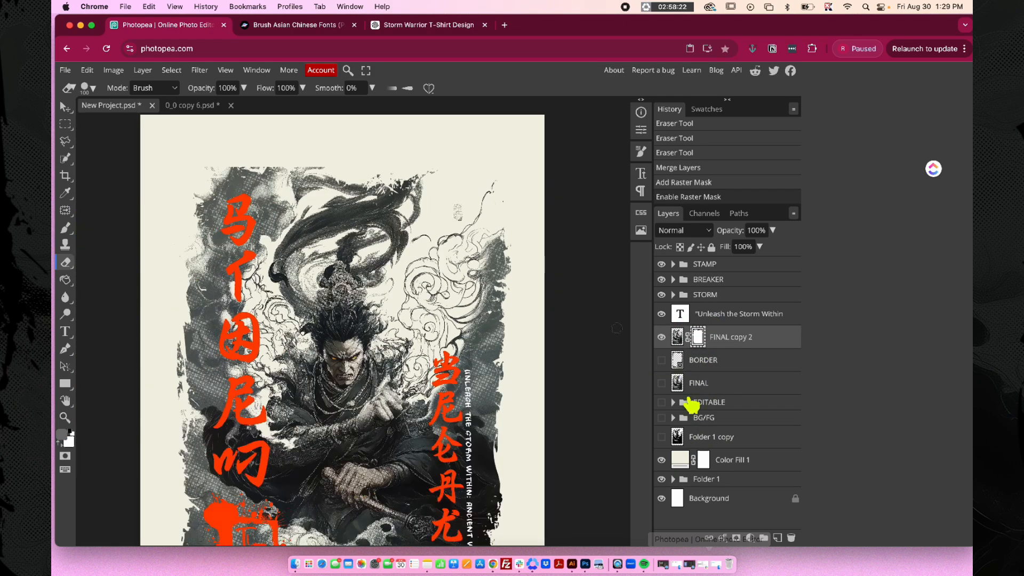
pyautogui.scroll(-3, 566, 385)
pyautogui.scroll(-1, 588, 391)
# Step: Change the Color Fill 1 background layer's colour to white
pyautogui.click(682, 461)
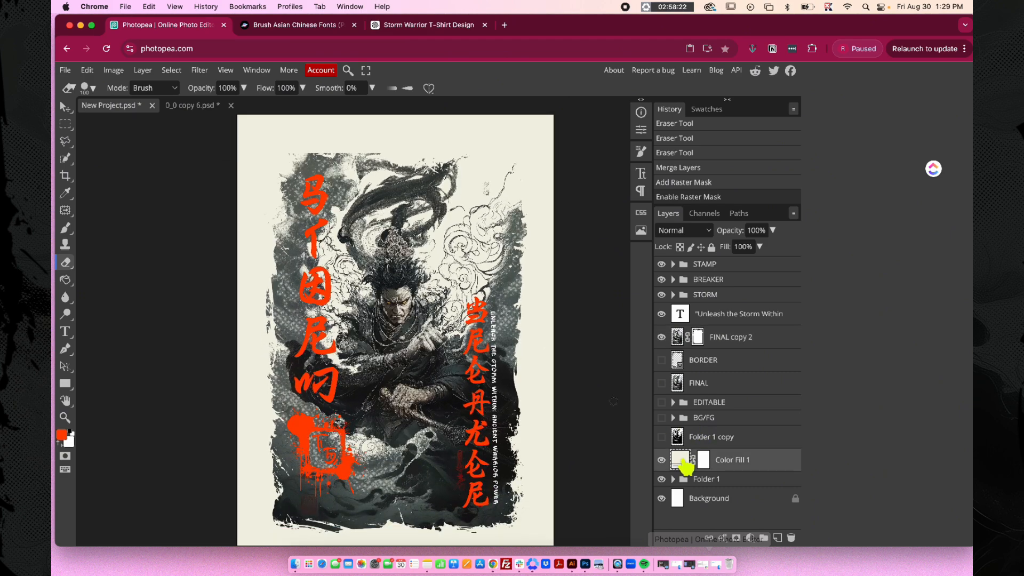
pyautogui.doubleClick(682, 463)
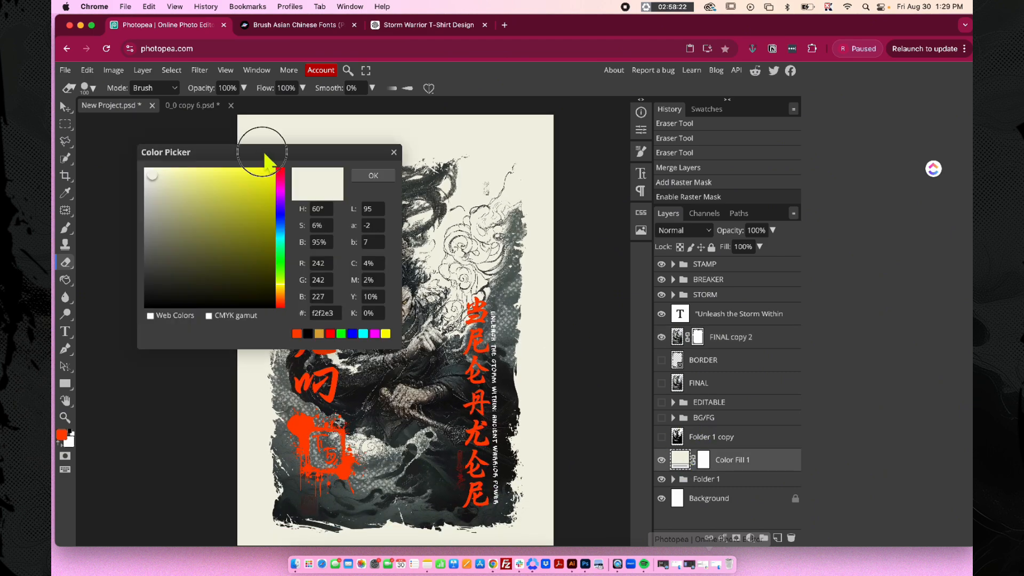
pyautogui.moveTo(262, 151); pyautogui.dragTo(565, 315)
pyautogui.moveTo(456, 339); pyautogui.dragTo(447, 330)
pyautogui.click(675, 339)
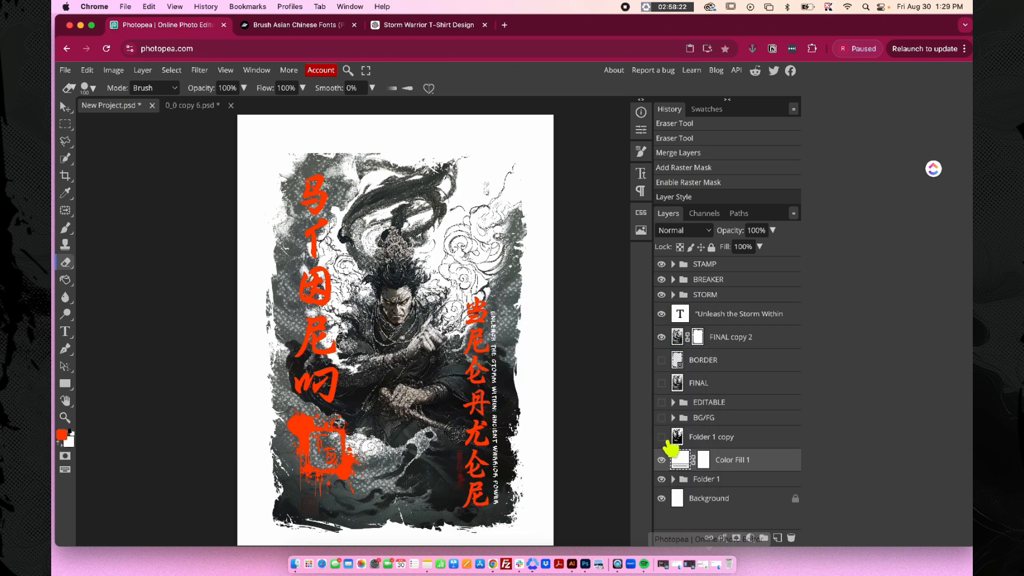
# Step: Toggle the visibility of Folder 1 and Color Fill 1 to check the masked artwork's edges
pyautogui.click(662, 479)
pyautogui.click(661, 461)
pyautogui.click(662, 462)
pyautogui.click(662, 461)
pyautogui.click(662, 461)
# Step: Display FINAL copy 2's mask and brush black over its white margin along the top and upper right
pyautogui.click(697, 342)
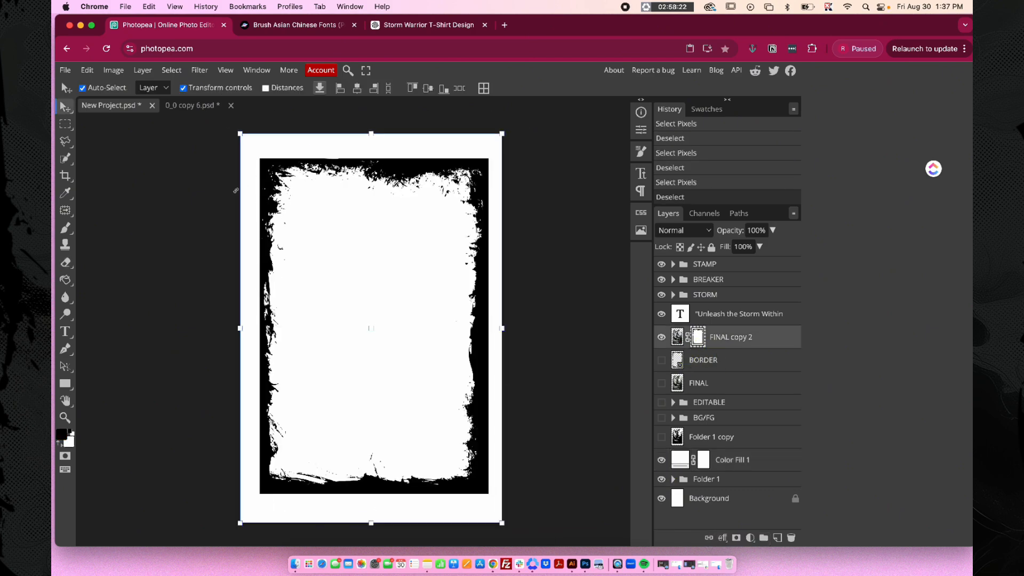
pyautogui.press('b')
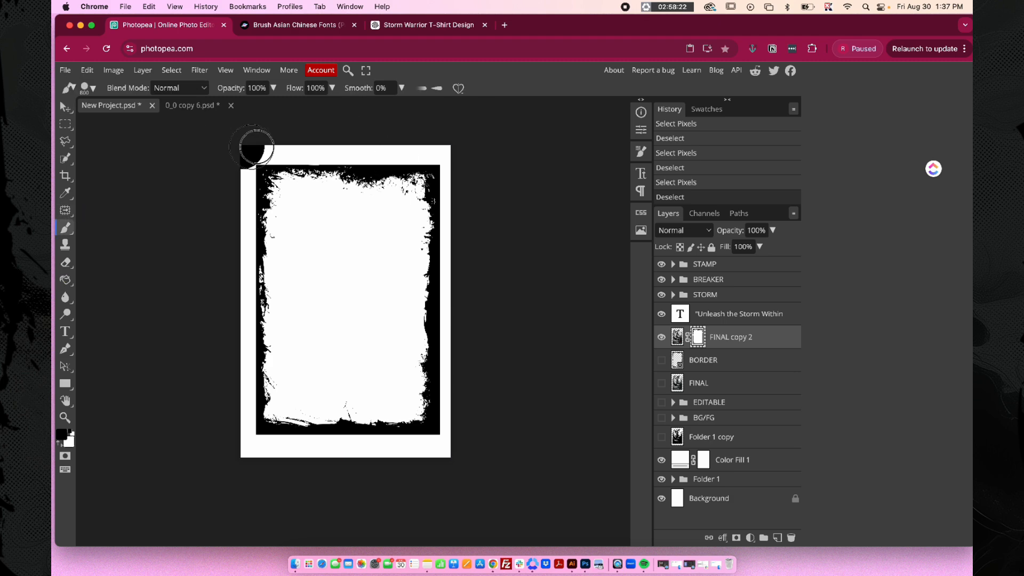
pyautogui.moveTo(474, 216); pyautogui.dragTo(476, 216)
pyautogui.scroll(3, 398, 145)
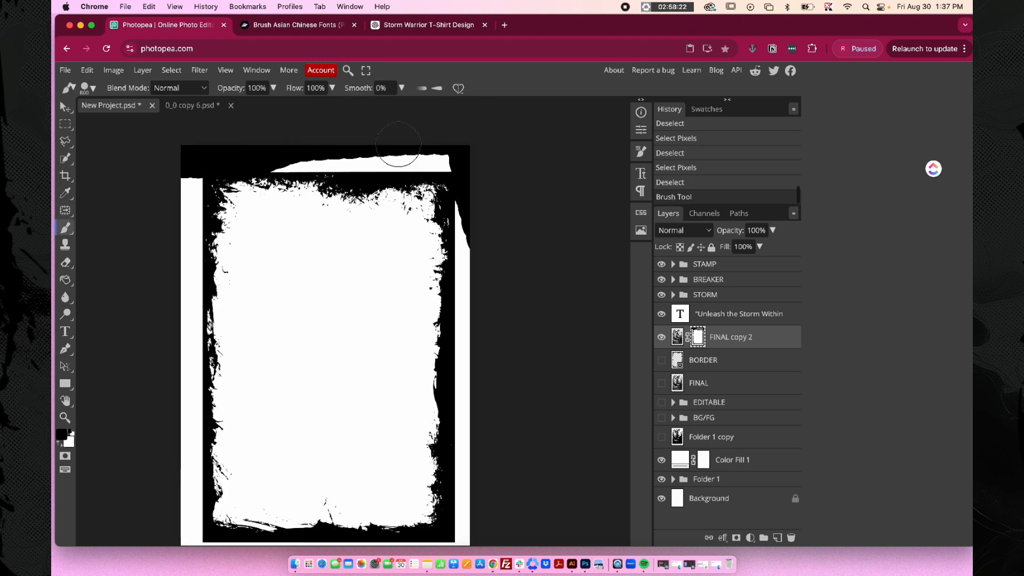
# Step: Select the mask's outer margins with rectangular selections and paint the remaining white strips black on all sides
pyautogui.click(67, 127)
pyautogui.moveTo(232, 140); pyautogui.dragTo(540, 182)
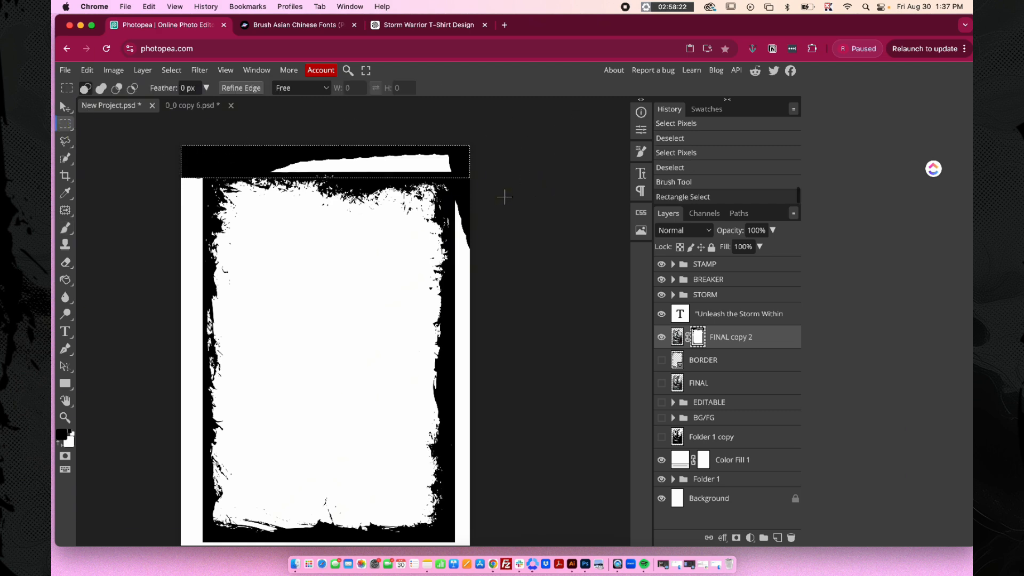
pyautogui.scroll(-1, 503, 196)
pyautogui.scroll(-3, 503, 197)
pyautogui.moveTo(249, 141); pyautogui.dragTo(283, 464)
pyautogui.moveTo(455, 159)
pyautogui.mouseDown()
pyautogui.moveTo(476, 474)
pyautogui.moveTo(249, 428)
pyautogui.mouseUp()
pyautogui.press('b')
pyautogui.moveTo(426, 134); pyautogui.dragTo(305, 155)
pyautogui.moveTo(302, 510); pyautogui.dragTo(301, 170)
pyautogui.moveTo(440, 251)
pyautogui.mouseDown()
pyautogui.moveTo(322, 423)
pyautogui.moveTo(458, 443)
pyautogui.mouseUp()
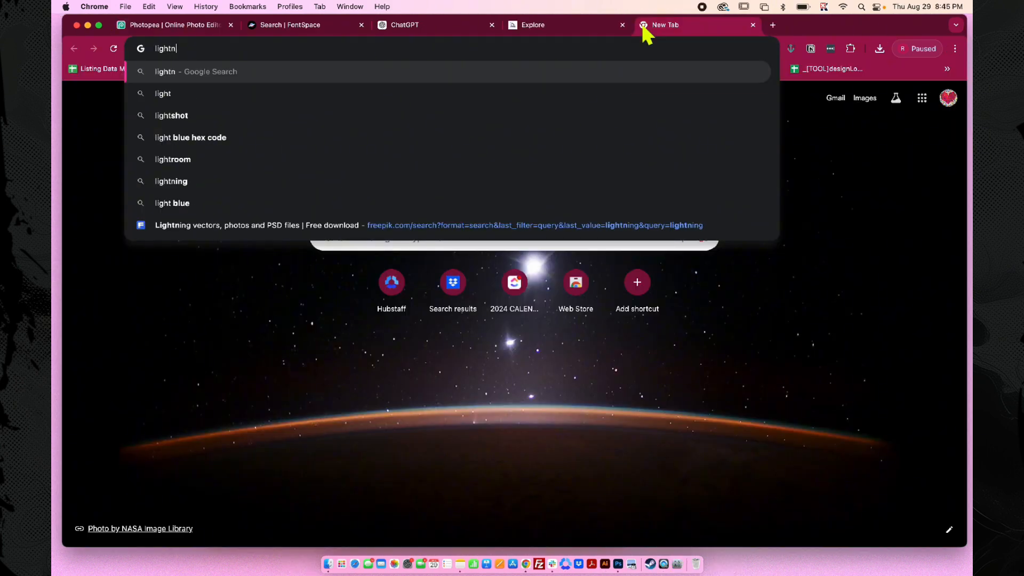
# Step: Search Google Images for "lightning illustration" in a new browser tab
pyautogui.write('ning')
pyautogui.press('Return')
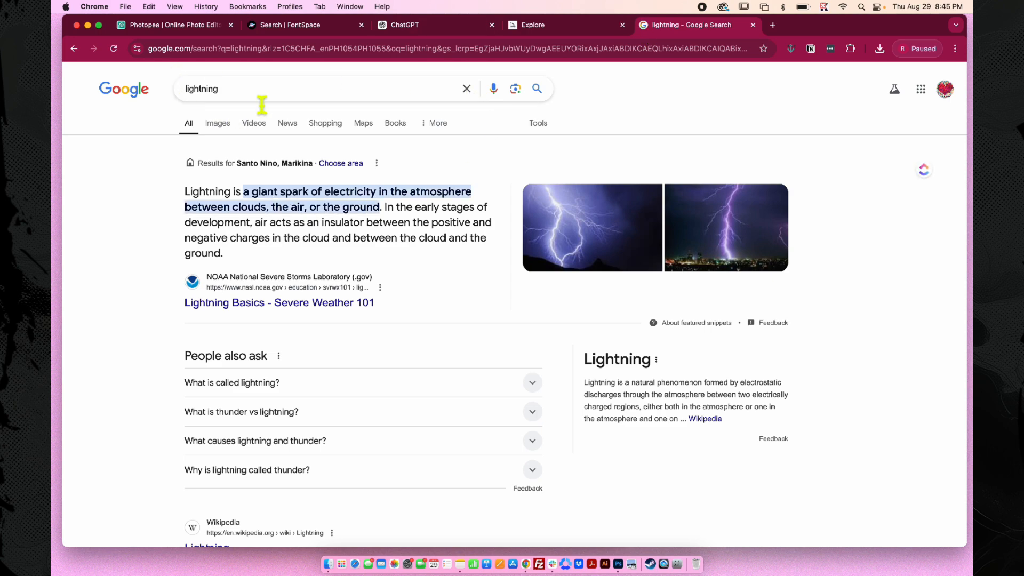
pyautogui.click(213, 125)
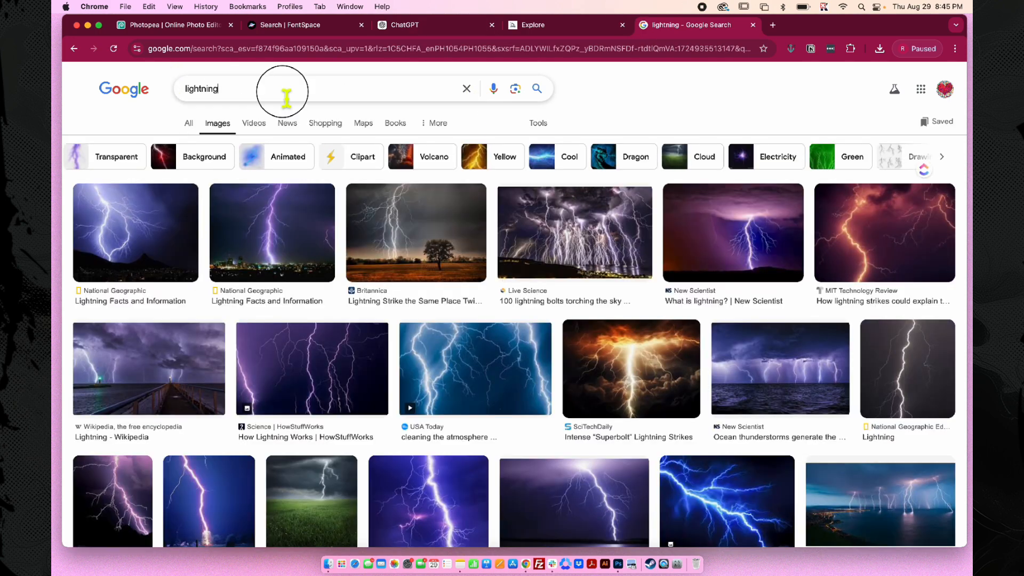
pyautogui.click(281, 90)
pyautogui.write('illustration')
pyautogui.press('Return')
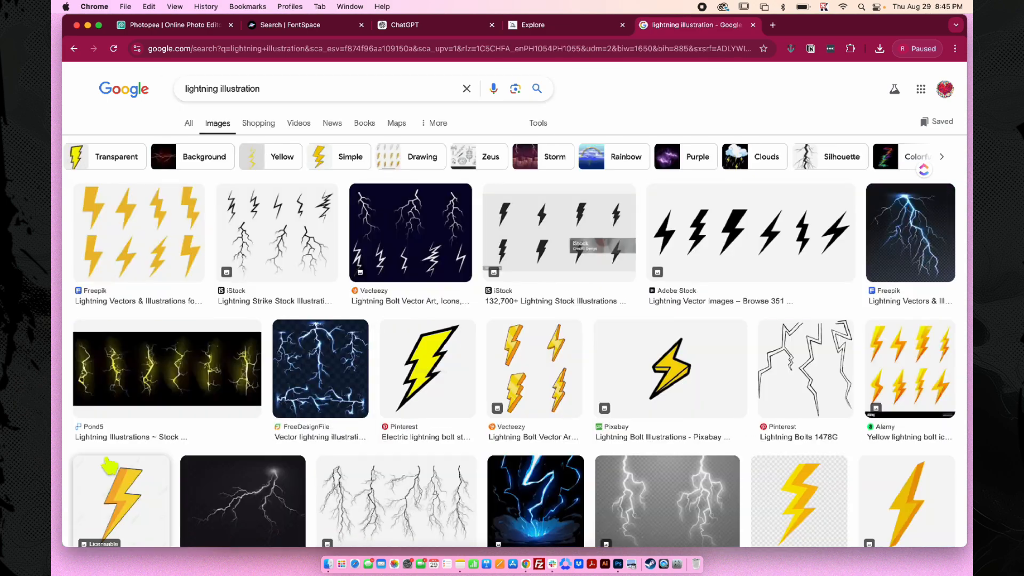
# Step: Open the outlined Lightning Bolts 1478G drawing from the results and save it to the Desktop as lightning
pyautogui.click(584, 290)
pyautogui.scroll(-10, 885, 375)
pyautogui.rightClick(795, 296)
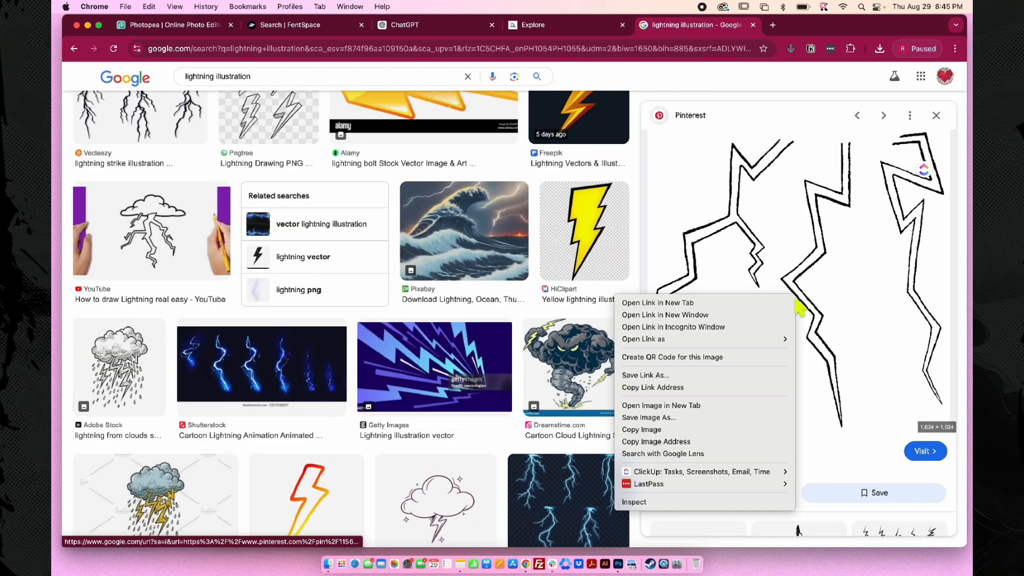
pyautogui.click(727, 417)
pyautogui.write('lightning')
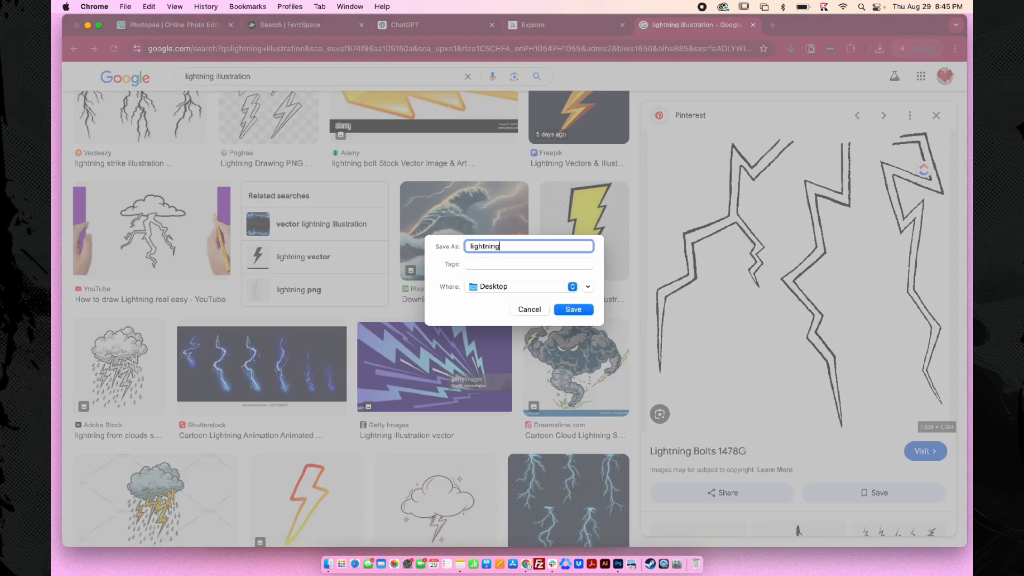
pyautogui.press('Return')
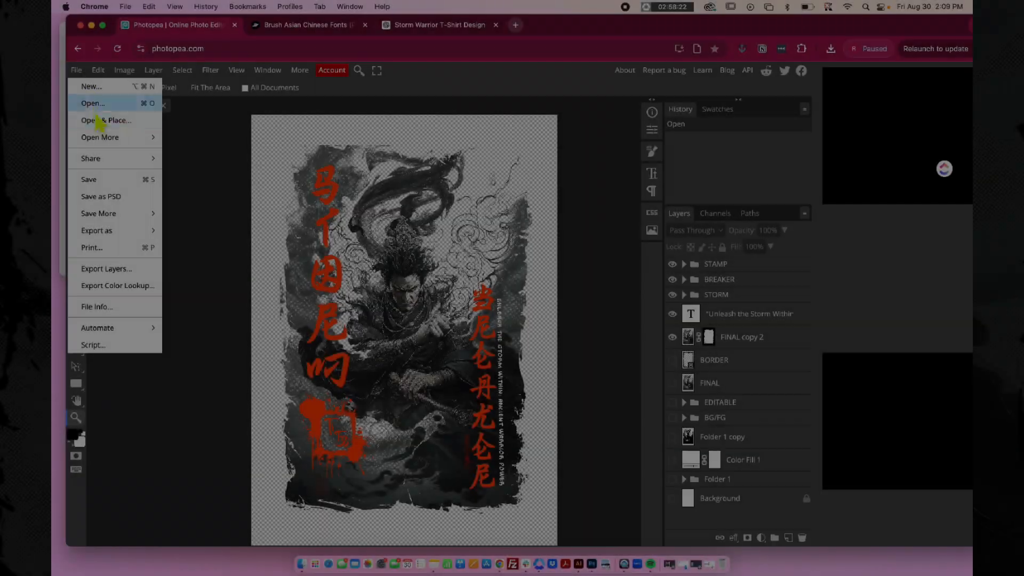
# Step: Switch to Photopea, place lightning.gif in the poster, move its layer below FINAL copy 2, and rasterize it
pyautogui.click(102, 118)
pyautogui.click(457, 298)
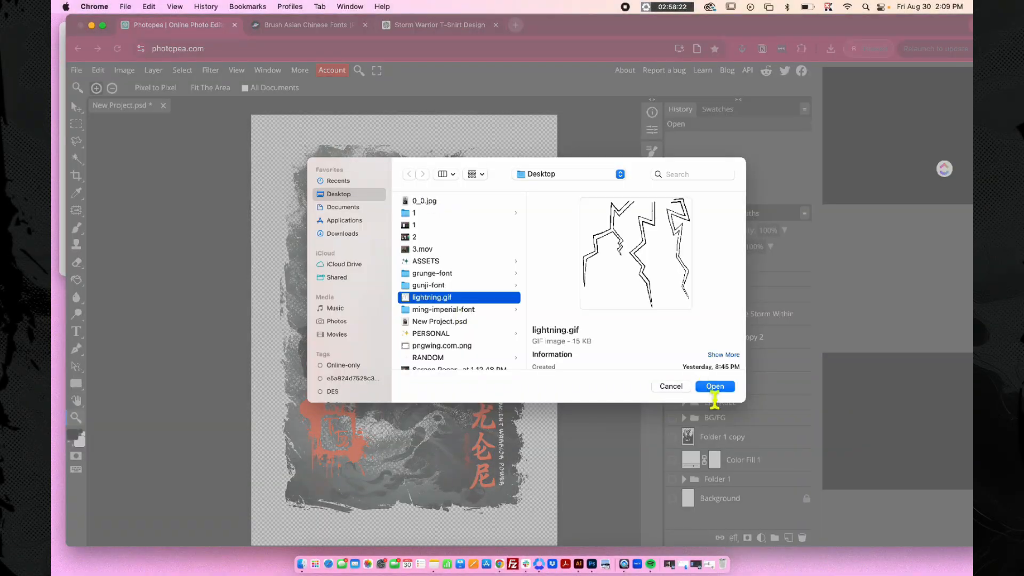
pyautogui.click(714, 386)
pyautogui.moveTo(728, 521); pyautogui.dragTo(738, 357)
pyautogui.press('z')
pyautogui.rightClick(694, 368)
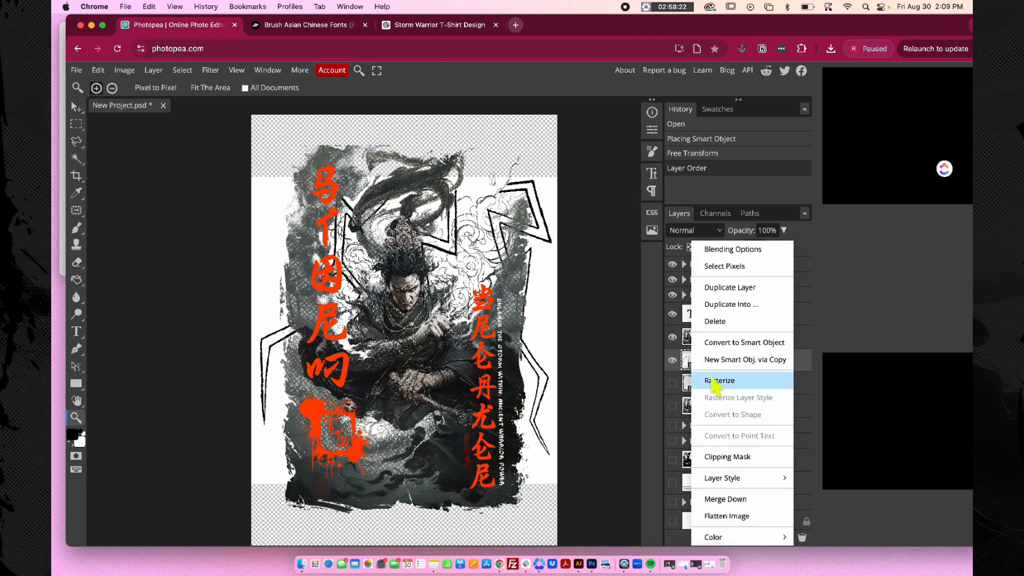
pyautogui.click(712, 380)
# Step: Delete the lightning layer's white background with the Magic Wand and clear the selection
pyautogui.click(79, 161)
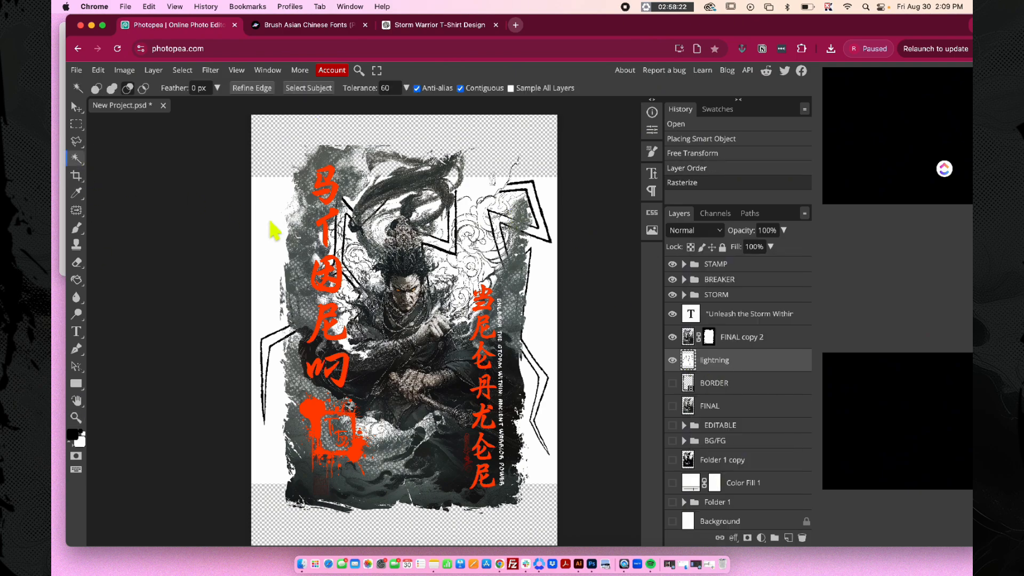
pyautogui.click(276, 416)
pyautogui.press('Delete')
pyautogui.hotkey('ctrl', 'd')
pyautogui.scroll(3, 277, 414)
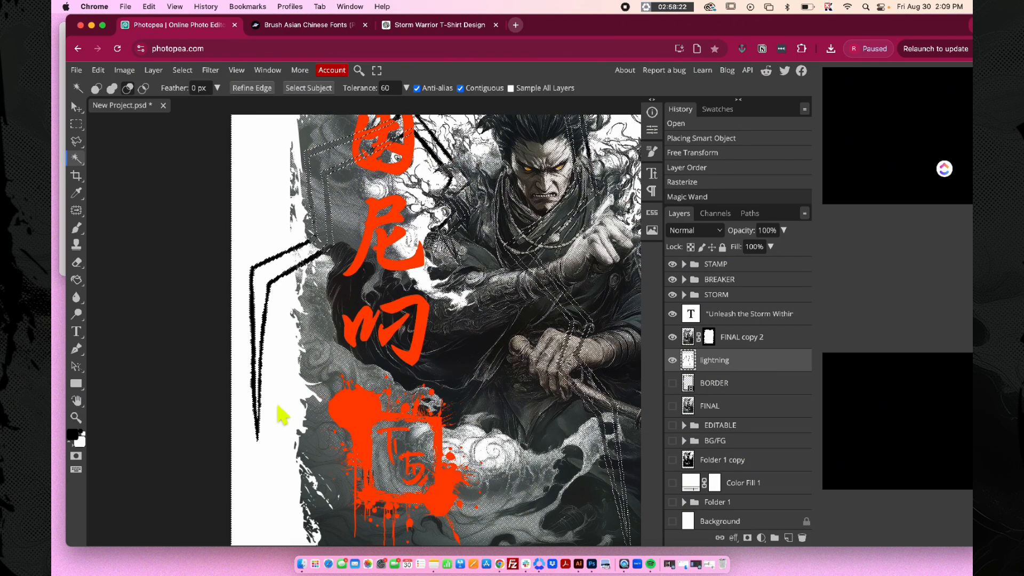
pyautogui.scroll(-3, 293, 393)
# Step: Scale the lightning to about 44%, rotate it about -5.2°, and place it behind the warrior's head
pyautogui.hotkey('ctrl', 'alt', 't')
pyautogui.moveTo(569, 160); pyautogui.dragTo(374, 306)
pyautogui.moveTo(272, 396); pyautogui.dragTo(377, 281)
pyautogui.moveTo(478, 214)
pyautogui.mouseDown()
pyautogui.moveTo(464, 213)
pyautogui.moveTo(463, 225)
pyautogui.mouseUp()
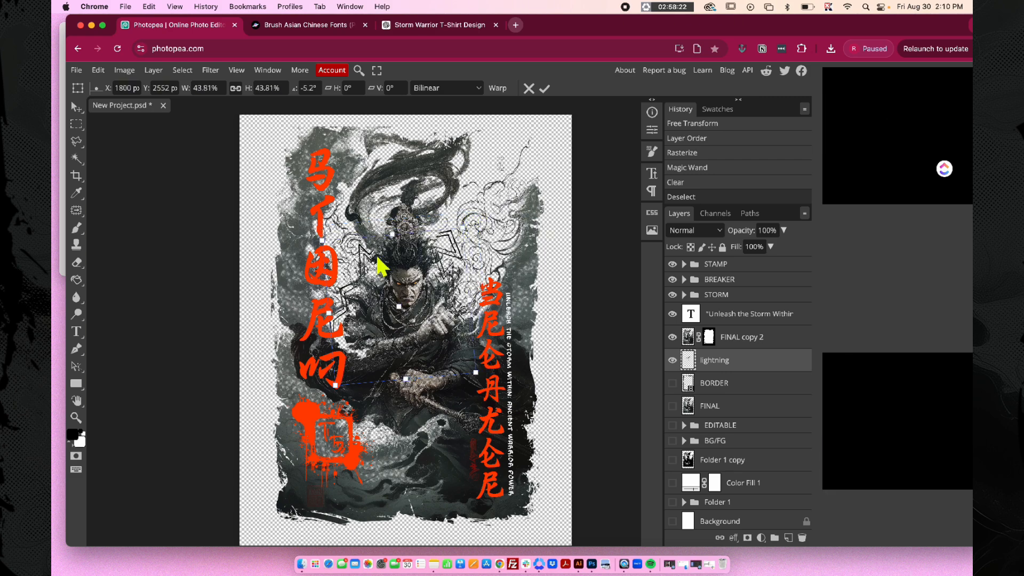
pyautogui.moveTo(377, 259); pyautogui.dragTo(386, 241)
pyautogui.press('Return')
pyautogui.scroll(5, 503, 187)
# Step: Duplicate the lightning layer and transform the copy to a new position and angle behind the head
pyautogui.press('super+j')
pyautogui.moveTo(475, 230); pyautogui.dragTo(446, 207)
pyautogui.moveTo(415, 253); pyautogui.dragTo(426, 239)
pyautogui.press('Return')
# Step: Hide the caption, isolate the lightning layer from its copy, and erase its right-hand bolts and excess left-hand lines
pyautogui.click(672, 360)
pyautogui.click(672, 314)
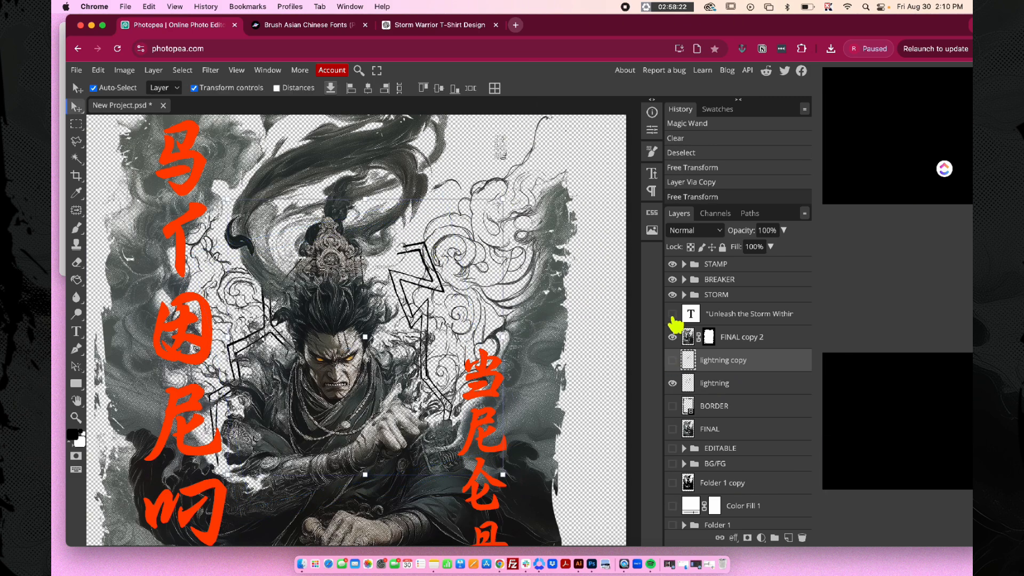
pyautogui.scroll(-3, 512, 341)
pyautogui.scroll(-1, 514, 267)
pyautogui.scroll(1, 447, 291)
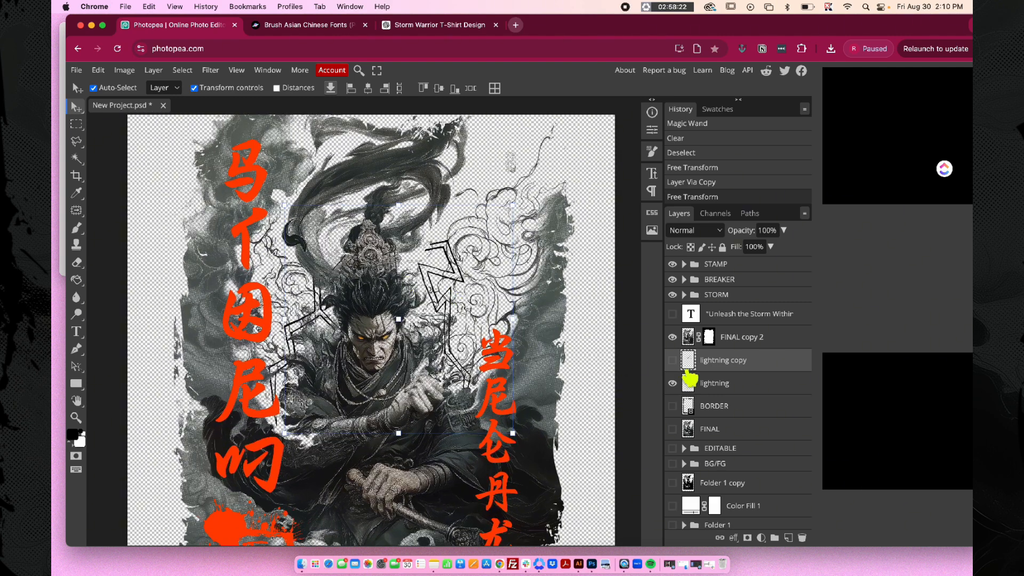
pyautogui.click(709, 392)
pyautogui.press('e')
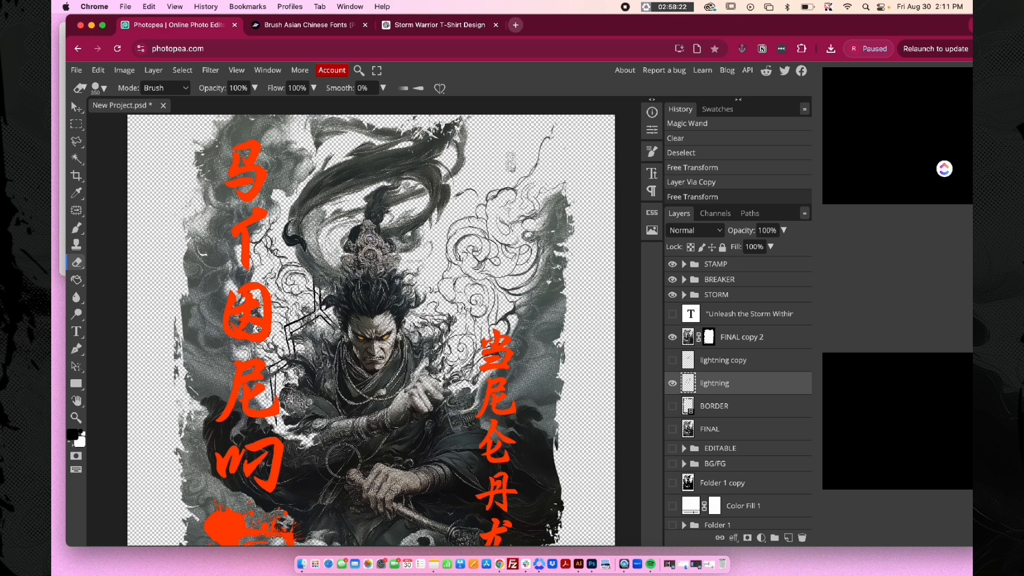
pyautogui.click(673, 360)
pyautogui.moveTo(326, 295)
pyautogui.mouseDown()
pyautogui.moveTo(332, 316)
pyautogui.moveTo(304, 325)
pyautogui.mouseUp()
# Step: Hide the lightning layer, erase the left-hand bolts from lightning copy, and show the lightning layer again
pyautogui.click(714, 361)
pyautogui.click(672, 383)
pyautogui.moveTo(342, 416); pyautogui.dragTo(320, 426)
pyautogui.click(672, 384)
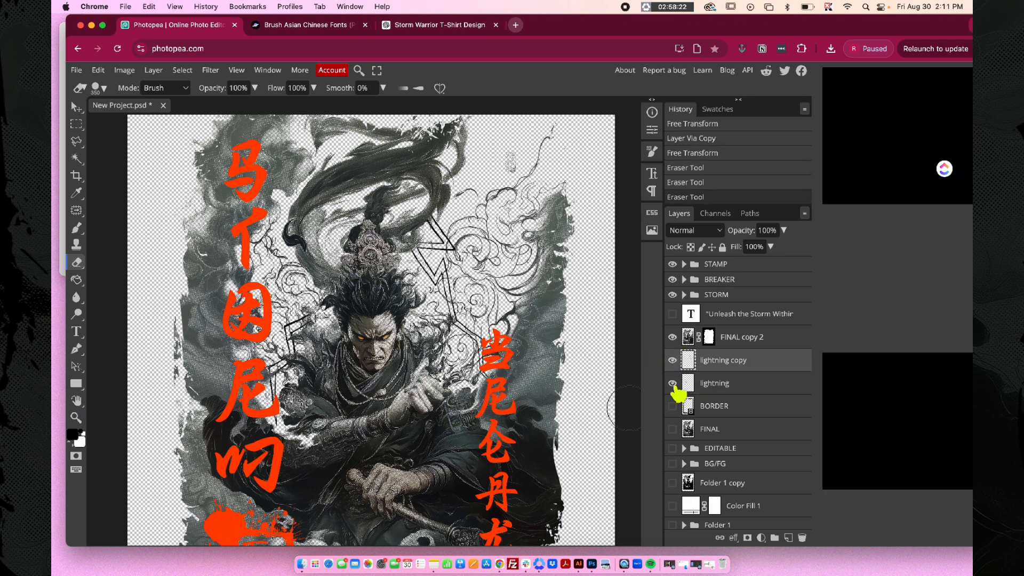
# Step: Move the remaining bolt on the lightning layer closer to the left side of the warrior's head
pyautogui.scroll(5, 440, 337)
pyautogui.click(704, 388)
pyautogui.press('v')
pyautogui.moveTo(290, 328); pyautogui.dragTo(331, 305)
pyautogui.scroll(-8, 373, 273)
pyautogui.click(582, 330)
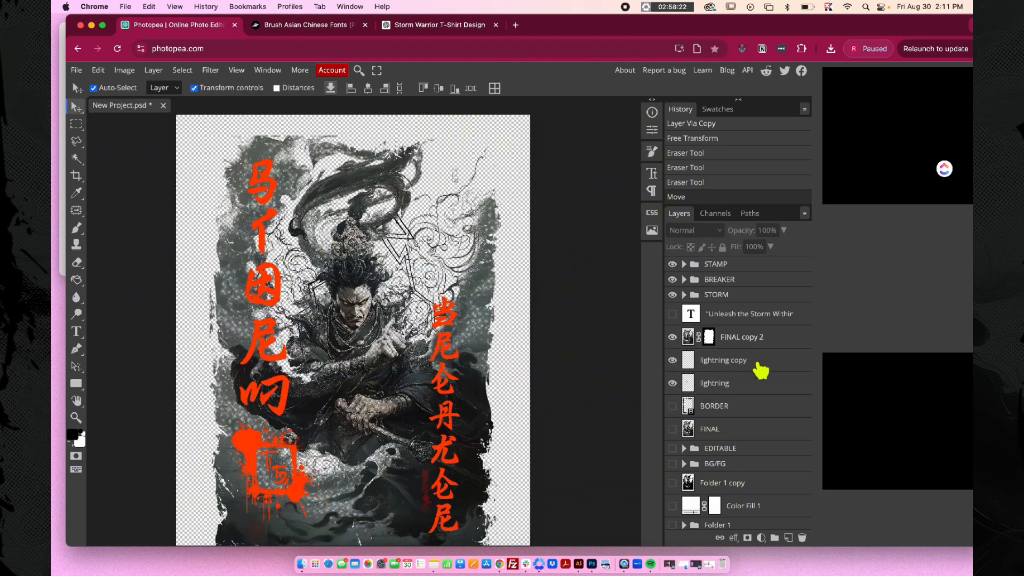
# Step: Merge the lightning and lightning copy layers into one layer
pyautogui.click(756, 364)
pyautogui.keyDown('shift'); pyautogui.click(746, 383); pyautogui.keyUp('shift')
pyautogui.press('super+e')
# Step: Show the "Unleash the Storm Within" text layer, duplicate it, and rasterize the lower copy
pyautogui.click(673, 311)
pyautogui.click(701, 312)
pyautogui.press('super+j')
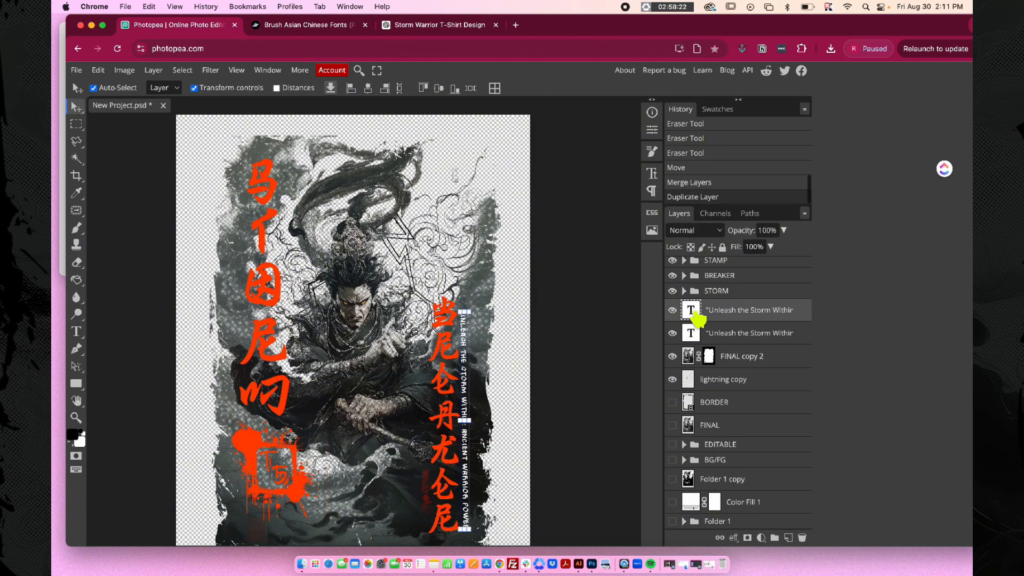
pyautogui.click(734, 333)
pyautogui.rightClick(734, 338)
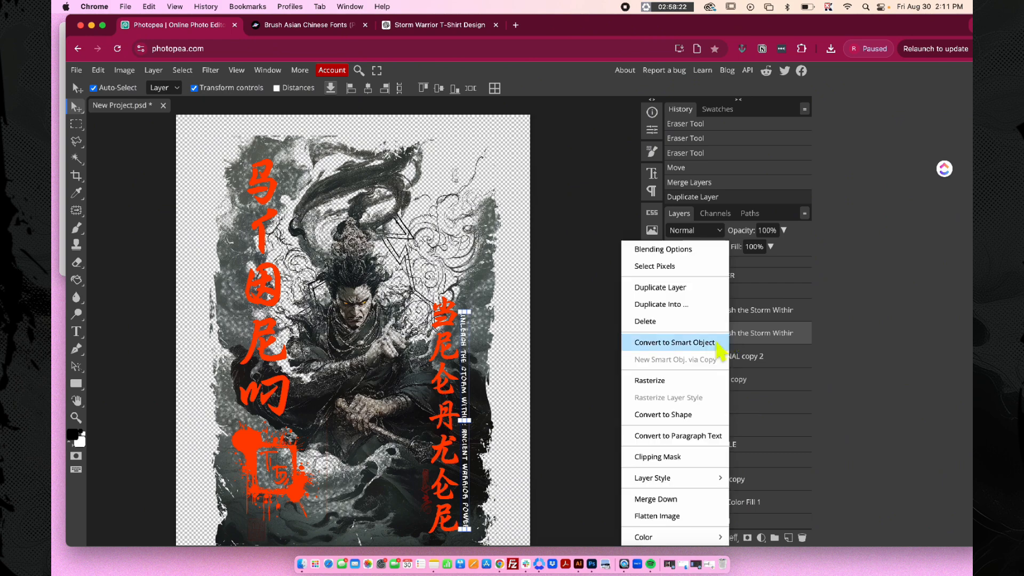
pyautogui.click(686, 380)
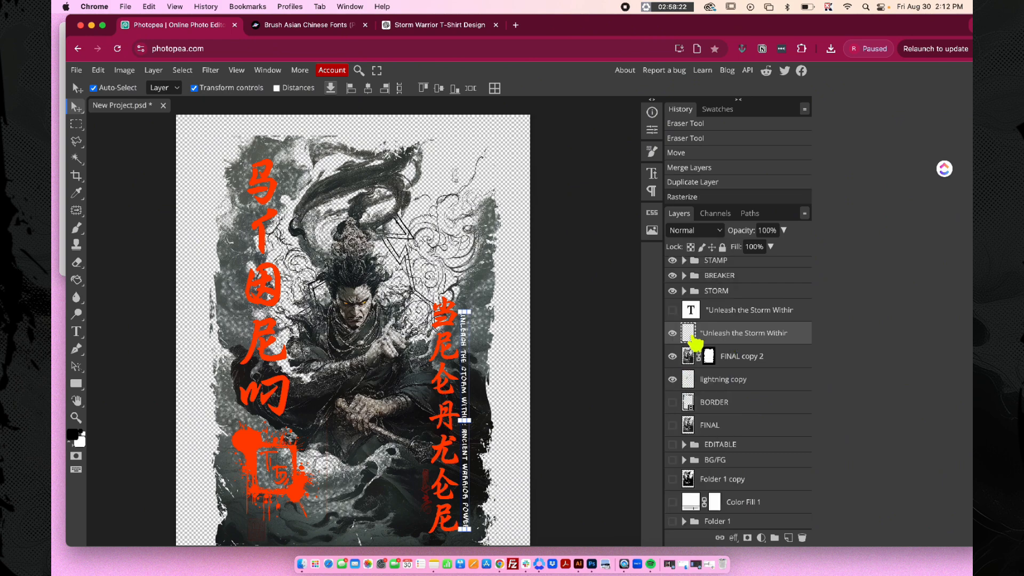
# Step: Select the rasterized caption's pixels, paint its letters black on FINAL copy 2's mask, and clear the selection
pyautogui.keyDown('super'); pyautogui.click(689, 334); pyautogui.keyUp('super')
pyautogui.keyDown('alt'); pyautogui.click(713, 363); pyautogui.keyUp('alt')
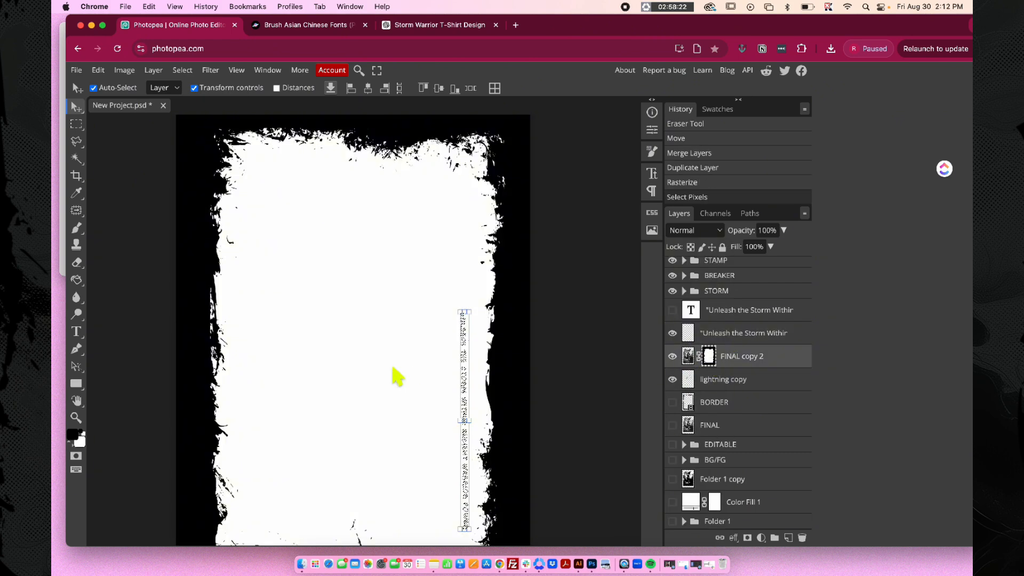
pyautogui.press('b')
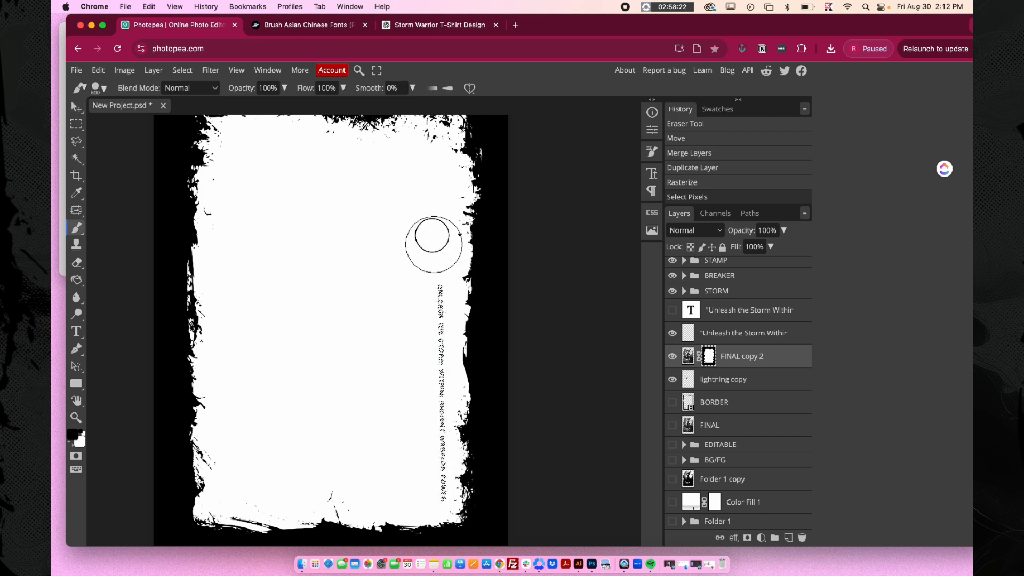
pyautogui.press('super+d')
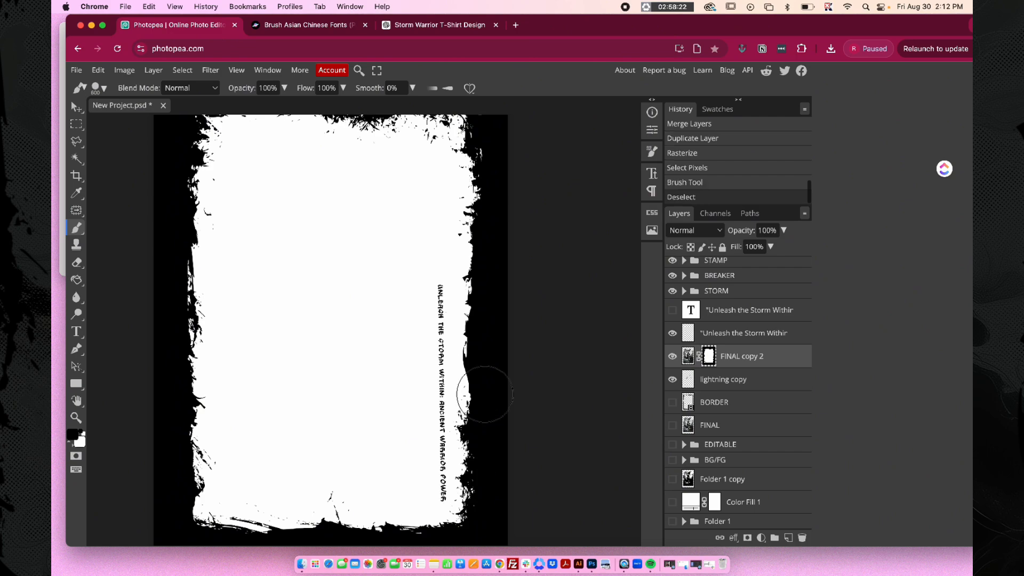
# Step: Delete the rasterized copy of the "Unleash the Storm Within" caption and show the Color Fill 1 layer
pyautogui.click(749, 315)
pyautogui.click(709, 339)
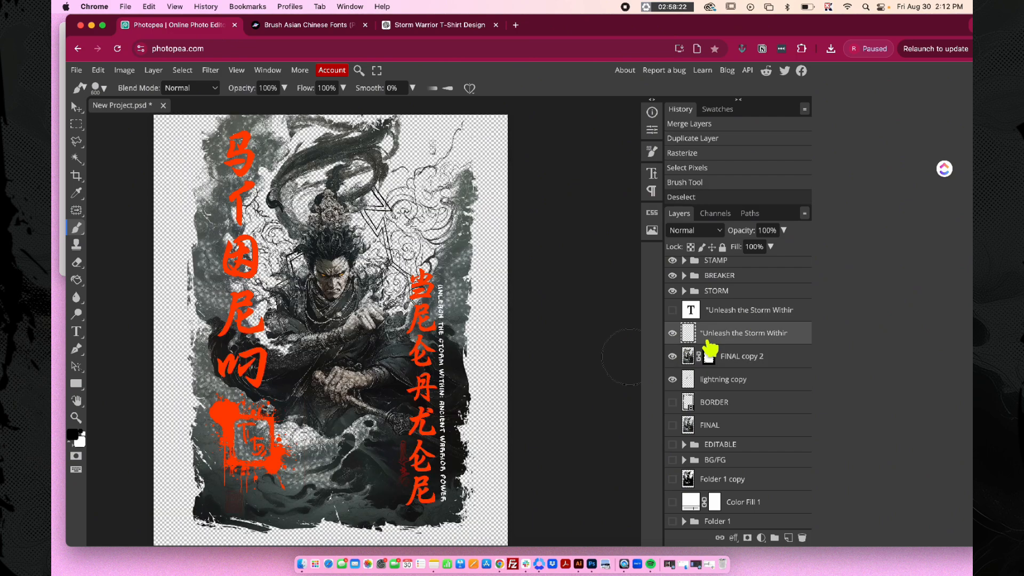
pyautogui.press('Delete')
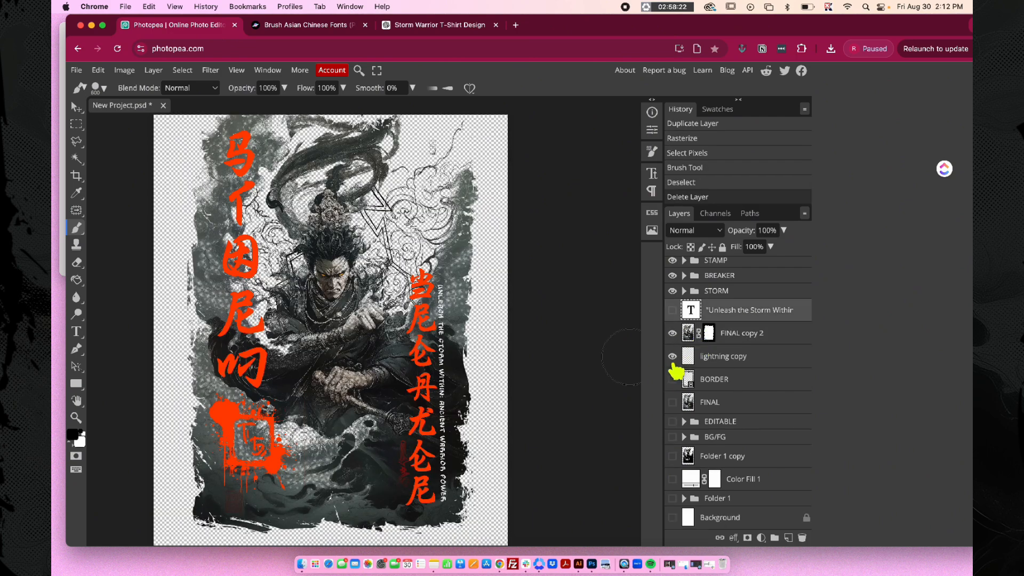
pyautogui.scroll(-2, 502, 288)
pyautogui.scroll(5, 502, 288)
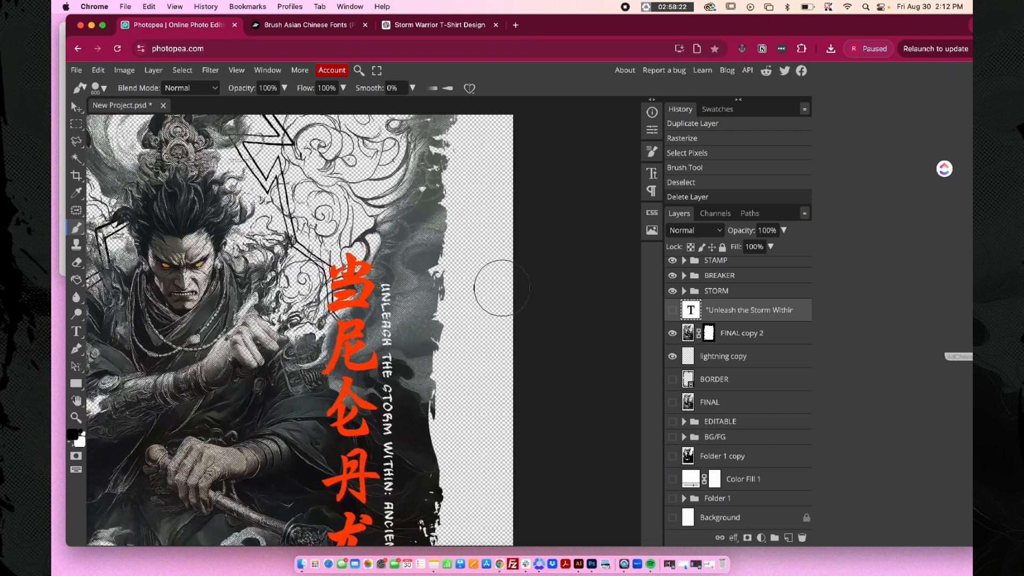
pyautogui.scroll(-5, 502, 288)
pyautogui.click(673, 479)
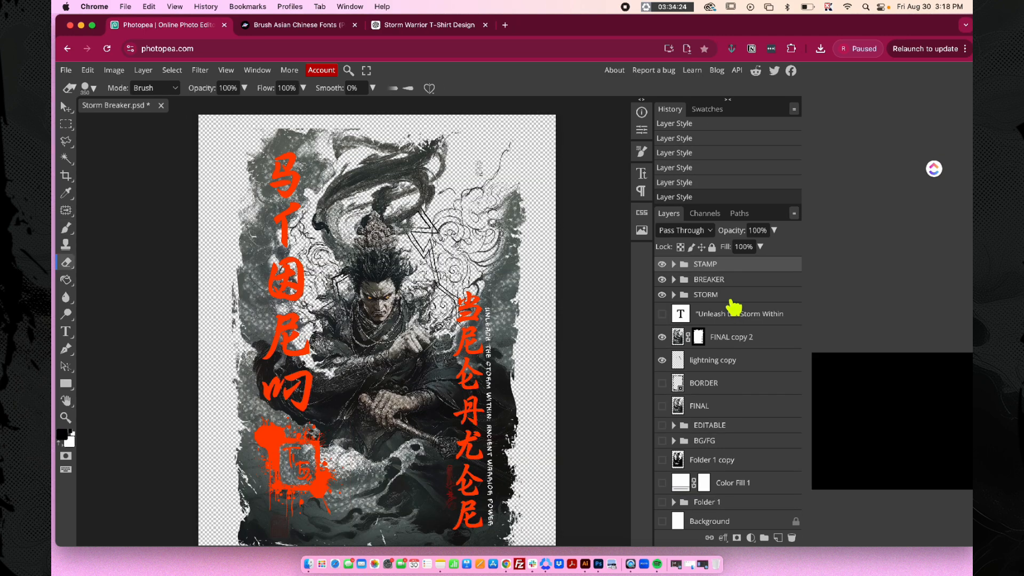
# Step: Add a Color Overlay in red cd2f2f at 100% opacity to the STORM folder
pyautogui.click(731, 297)
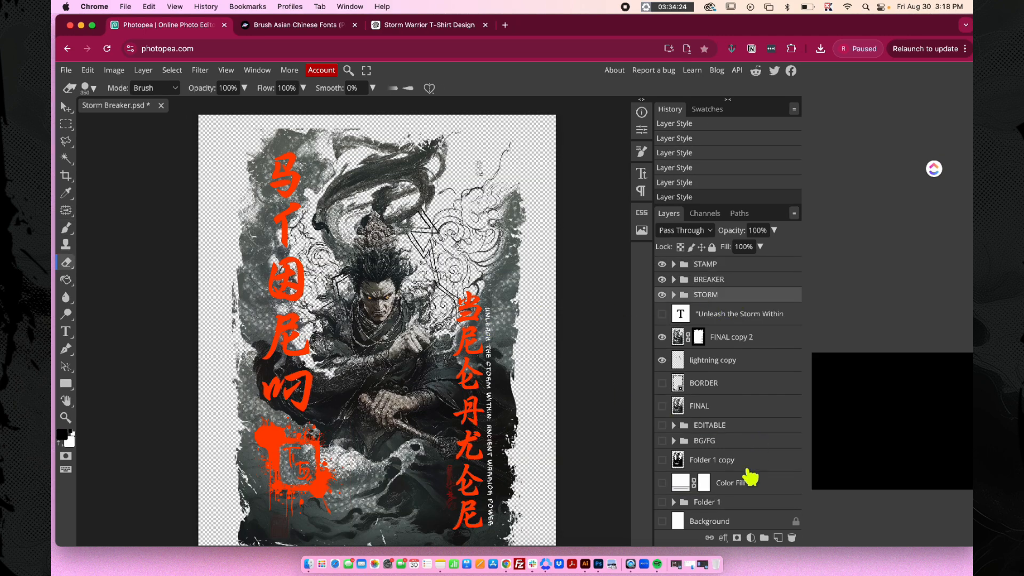
pyautogui.click(724, 538)
pyautogui.click(733, 435)
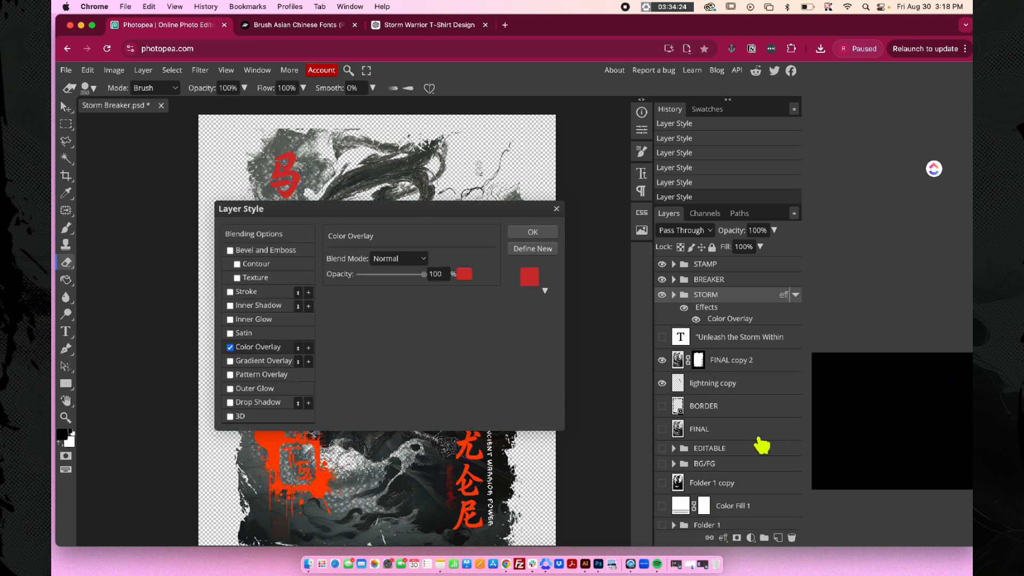
pyautogui.moveTo(496, 209); pyautogui.dragTo(569, 363)
pyautogui.click(541, 416)
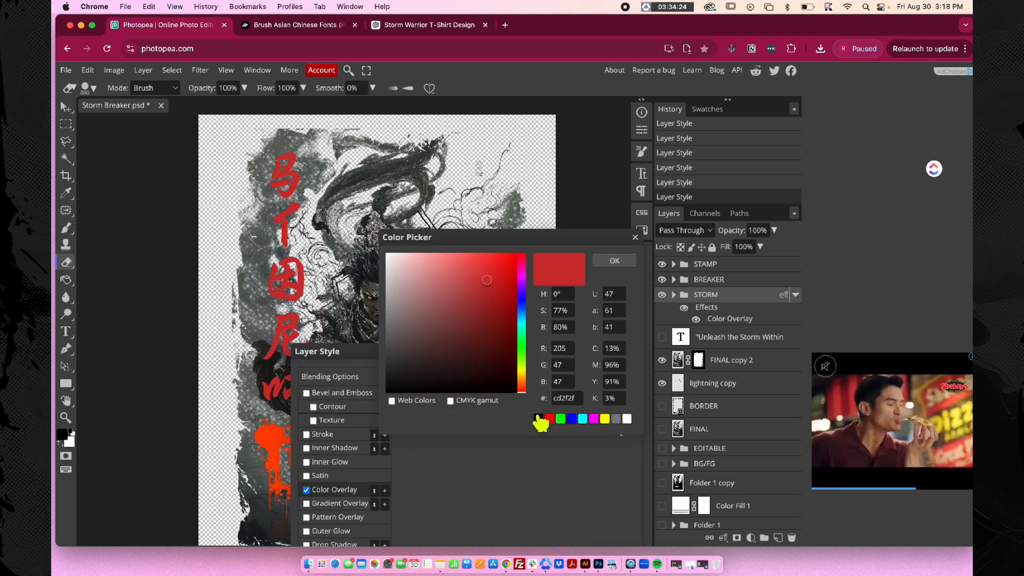
pyautogui.click(611, 260)
pyautogui.click(614, 375)
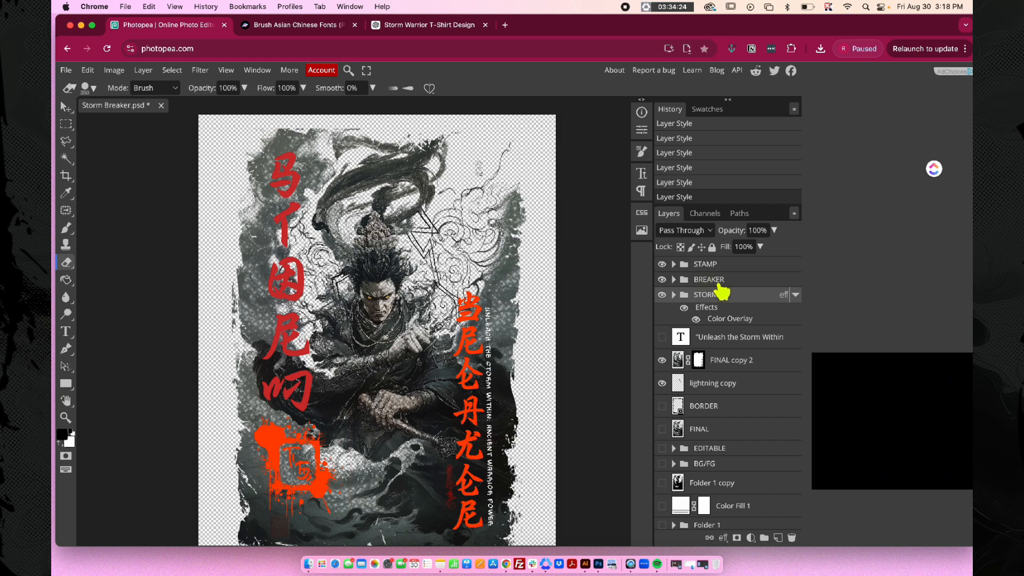
# Step: Apply the same red Color Overlay to the BREAKER folder
pyautogui.click(717, 280)
pyautogui.click(724, 538)
pyautogui.click(762, 433)
pyautogui.click(614, 376)
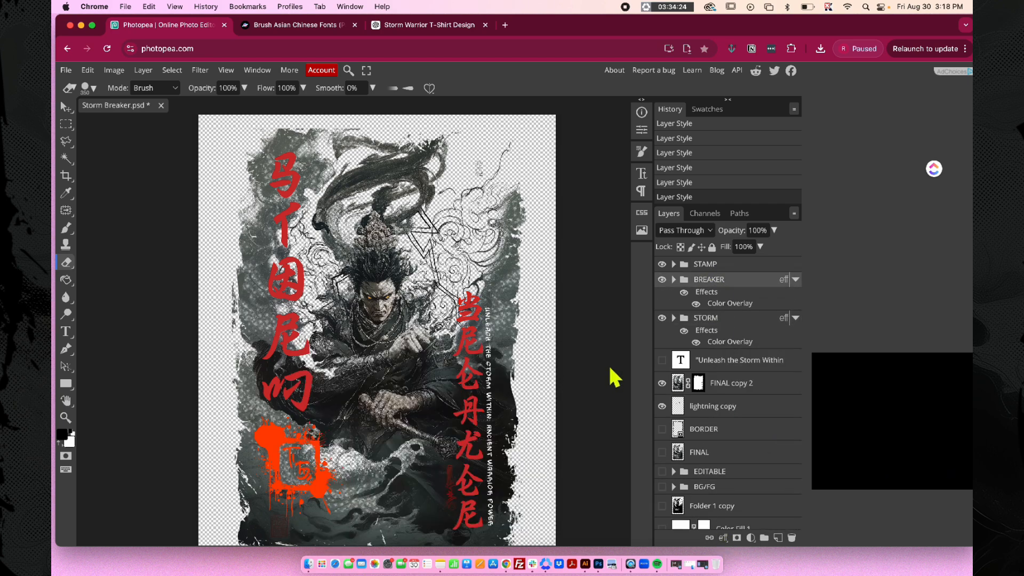
# Step: Apply the same red Color Overlay to the STAMP folder
pyautogui.click(704, 265)
pyautogui.click(724, 538)
pyautogui.click(758, 444)
pyautogui.click(608, 373)
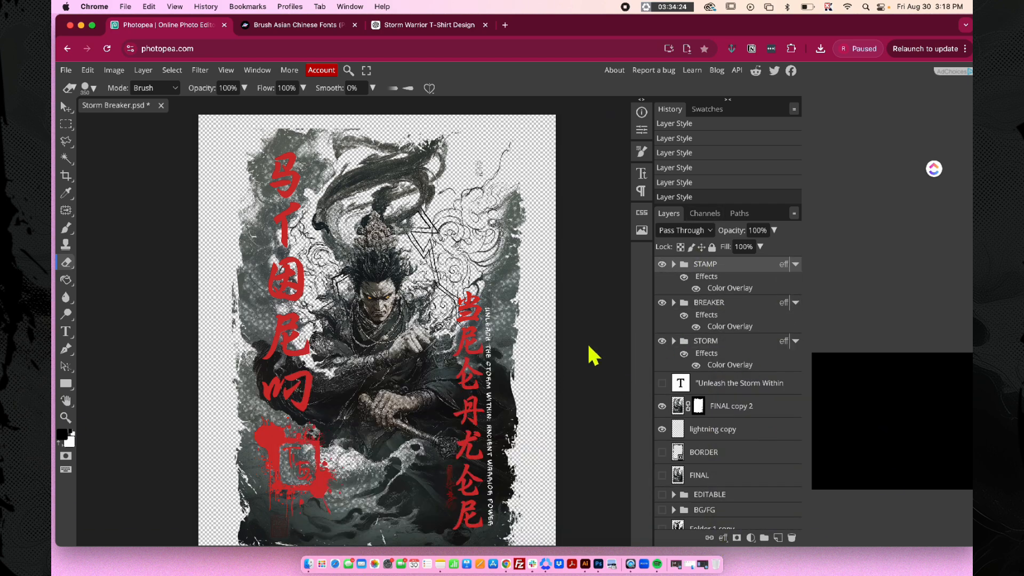
# Step: Save the project as a PSD named Storm Breaker.psd on the Desktop, replacing the existing file
pyautogui.click(65, 70)
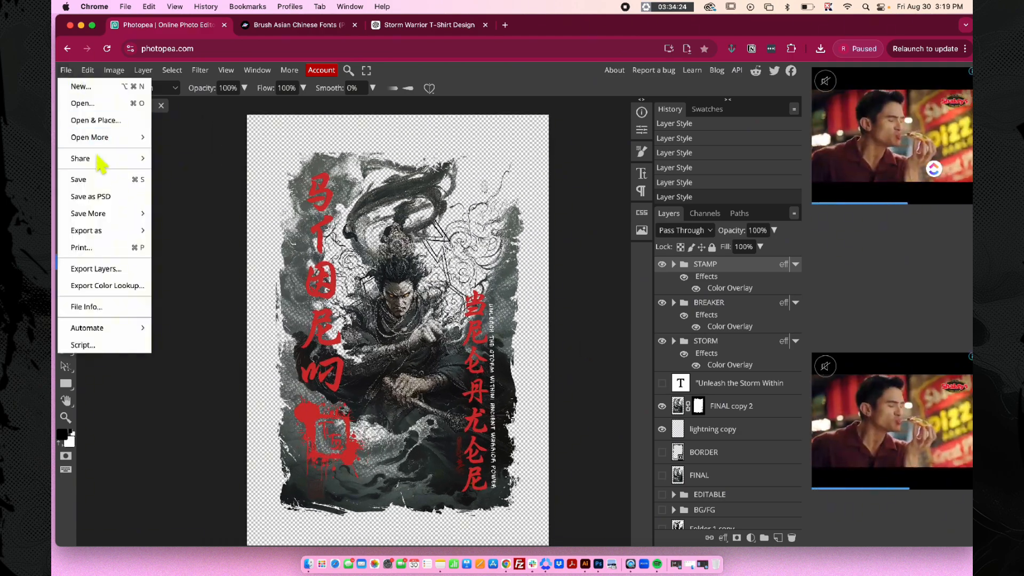
pyautogui.click(104, 197)
pyautogui.click(578, 313)
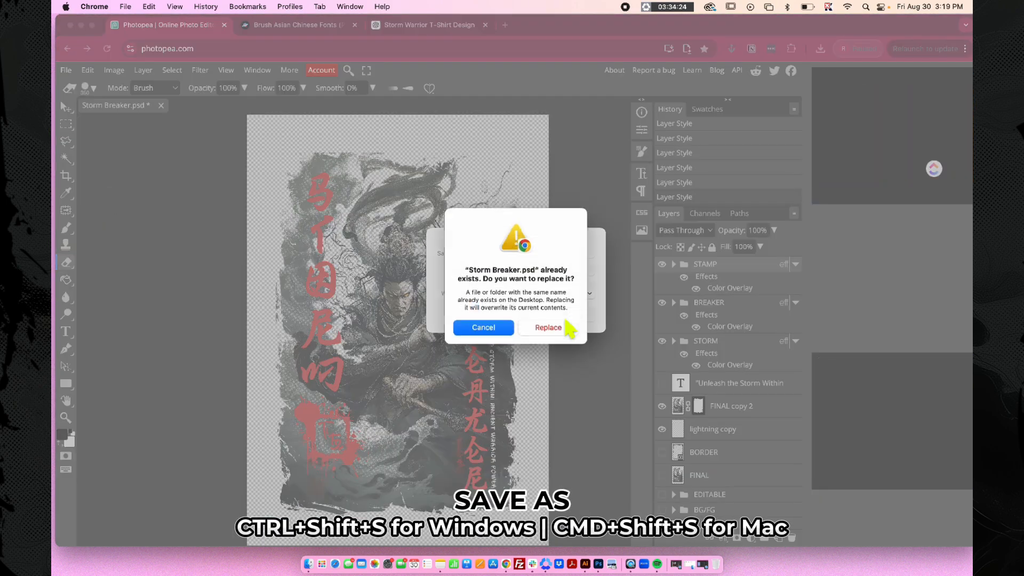
pyautogui.click(567, 323)
# Step: Export the poster as a PNG at 3750 × 5580 px and 100% quality
pyautogui.click(66, 70)
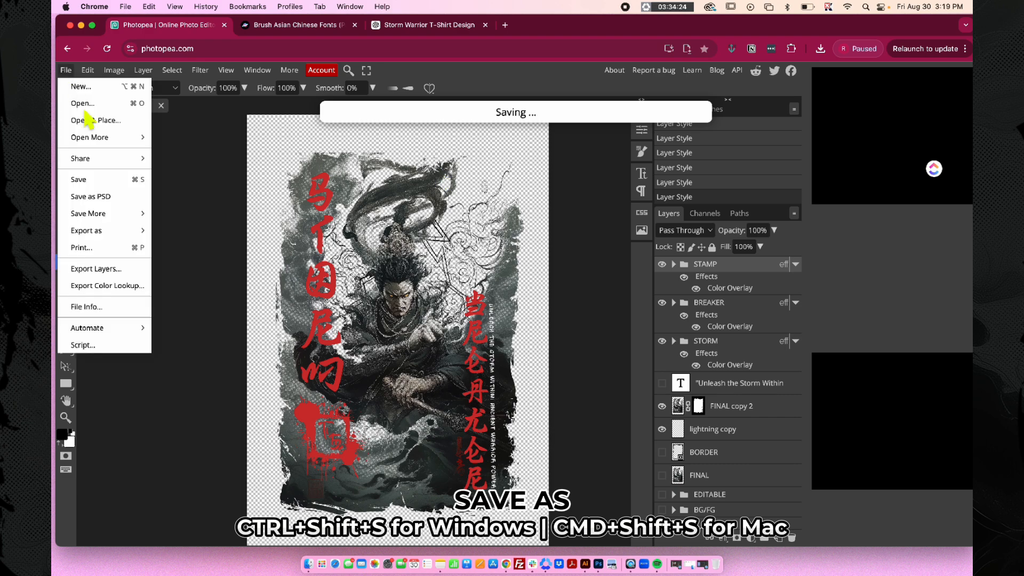
pyautogui.moveTo(130, 230)
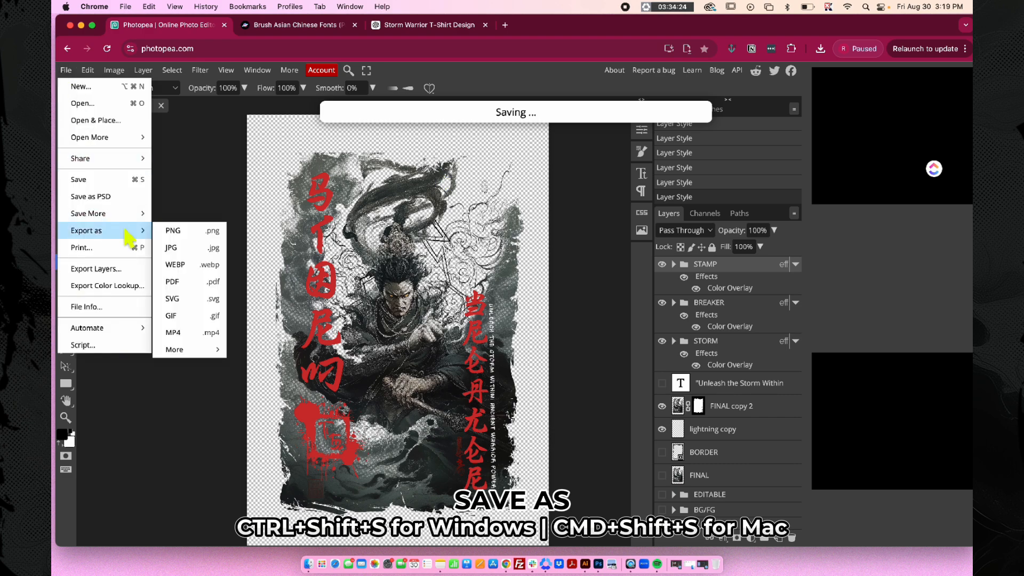
pyautogui.click(183, 234)
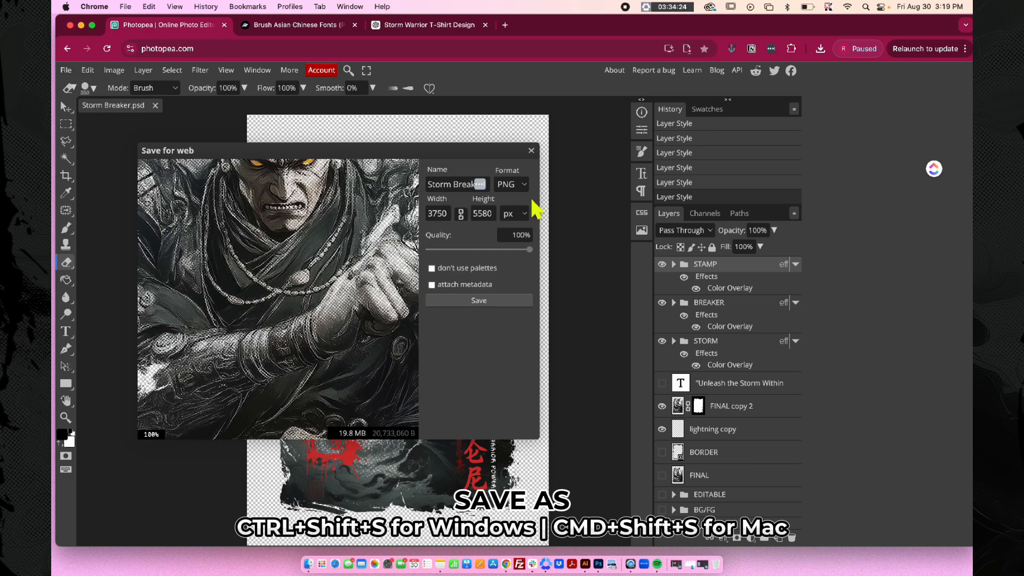
pyautogui.click(506, 307)
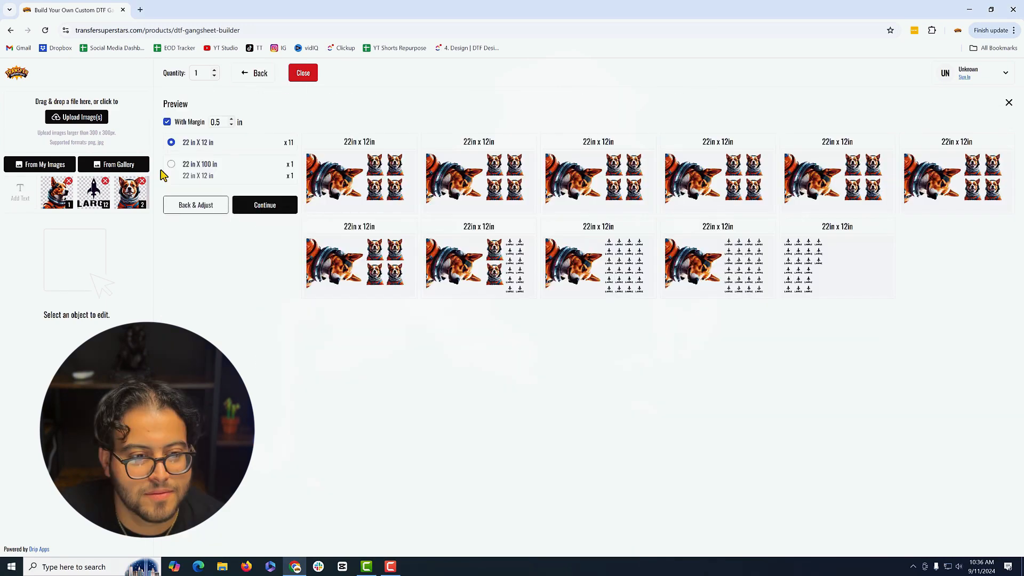
# Step: In the Transfer Superstars gang sheet builder, choose the layout with one 22 in x 100 in sheet and one 22 in x 12 in sheet
pyautogui.click(192, 170)
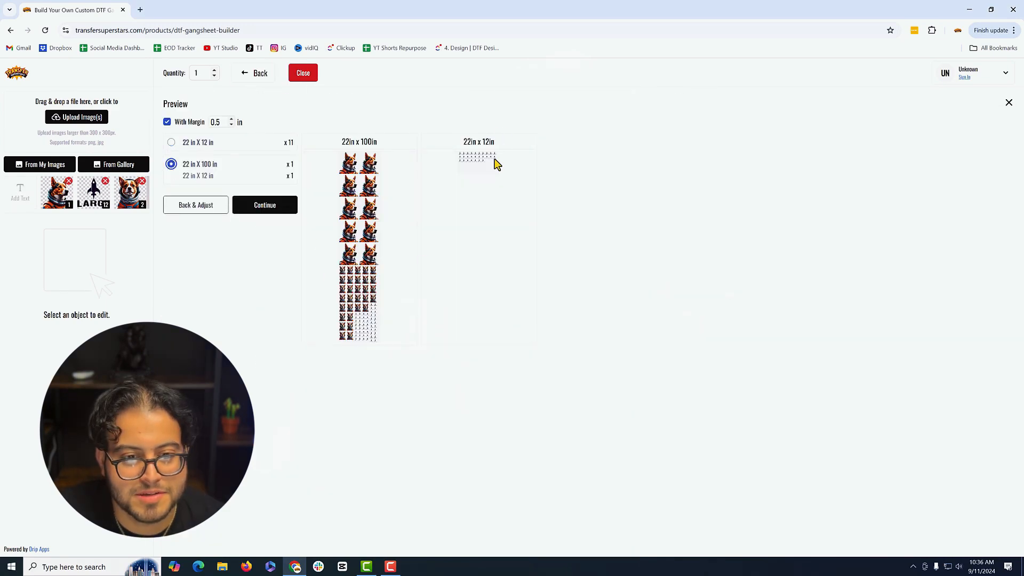